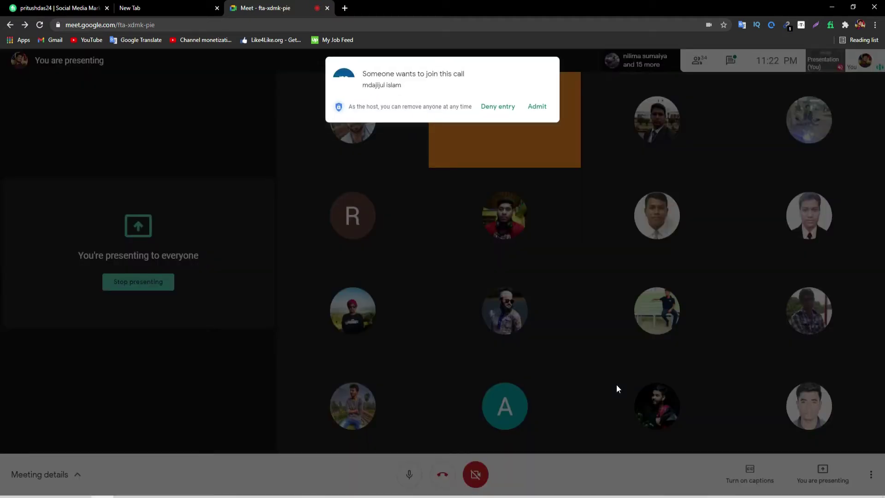
Step: Admit the waiting participant to the Google Meet call
left_click(536, 110)
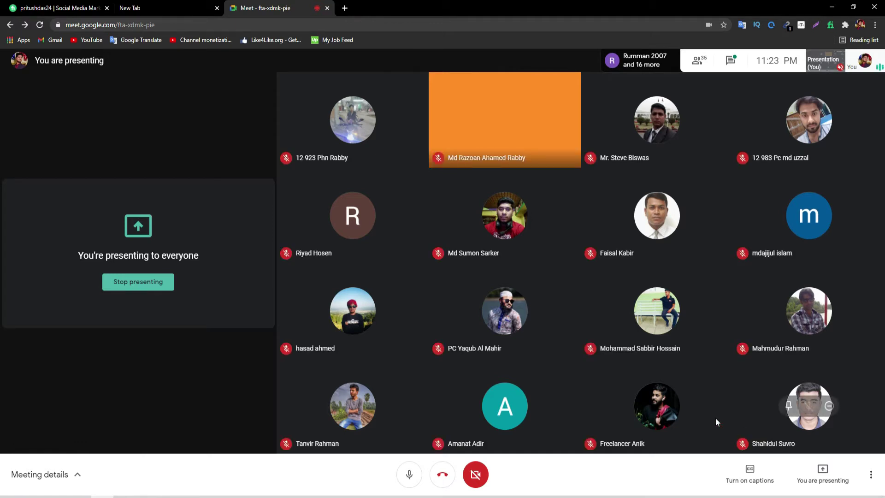
Step: Search Google for pinterest in a new tab and look through the results and the company facts
left_click(345, 9)
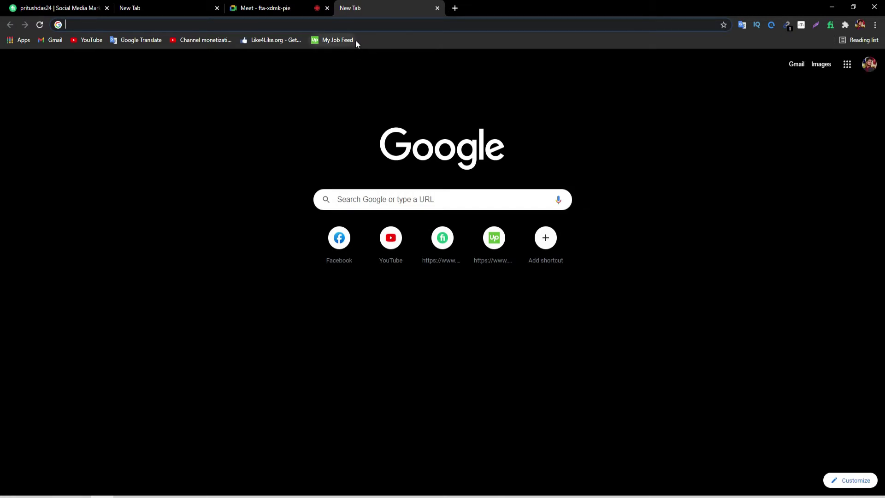
type("p")
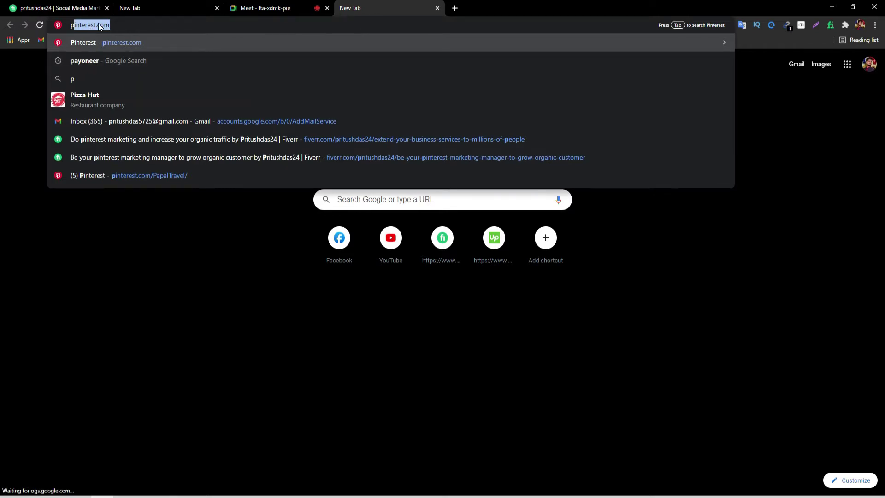
type("interest")
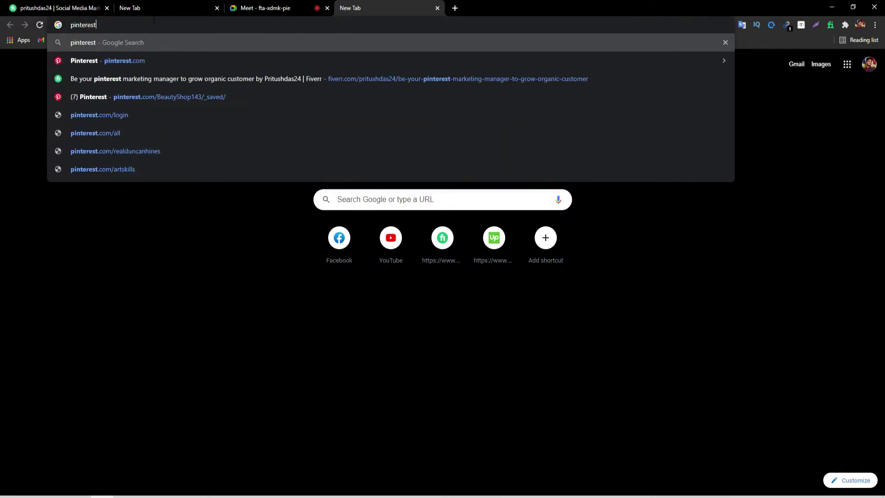
key("Return")
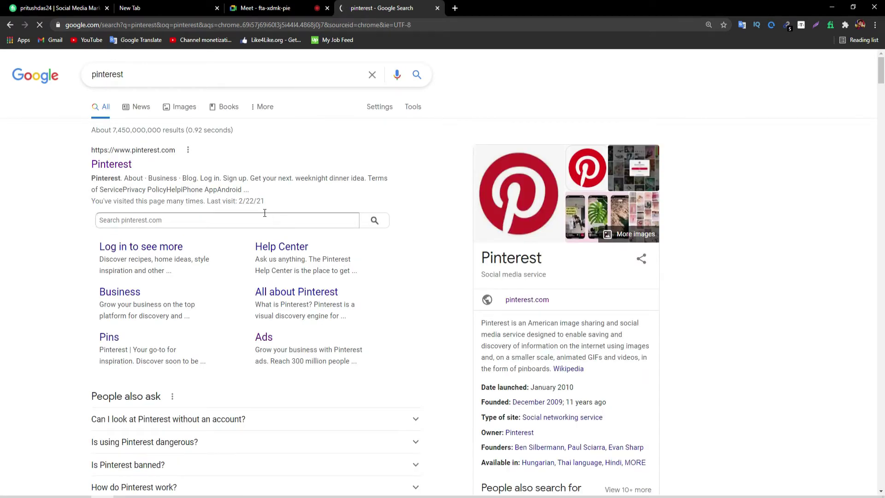
scroll(347, 286, "down", 2)
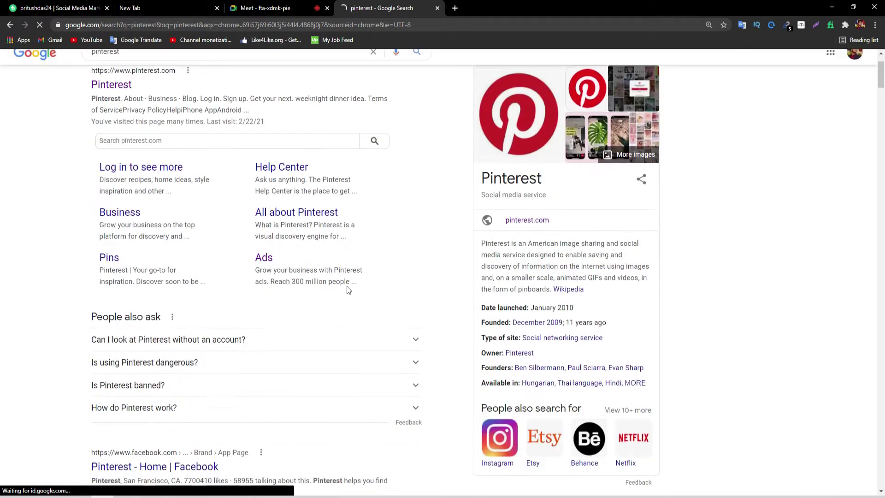
scroll(355, 313, "down", 3)
scroll(400, 324, "up", 3)
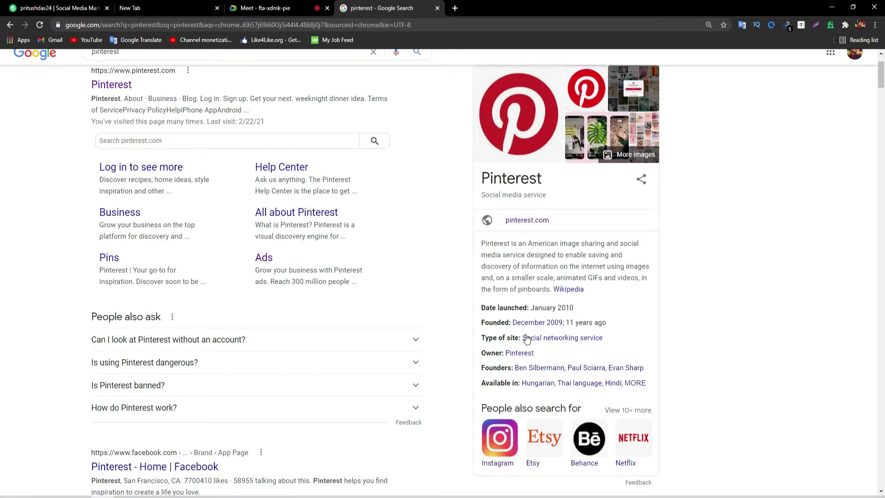
scroll(554, 352, "down", 2)
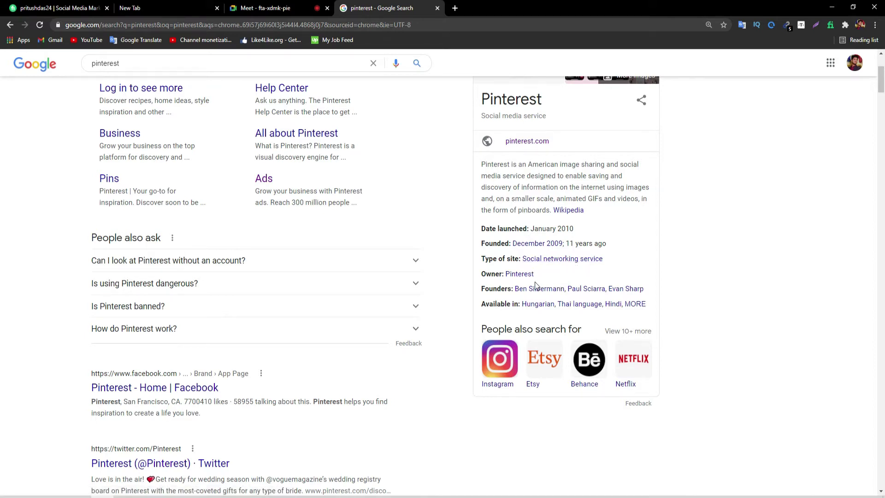
Step: Try to open the related Instagram search in its own tab alongside the Pinterest results
right_click(492, 361)
left_click(511, 365)
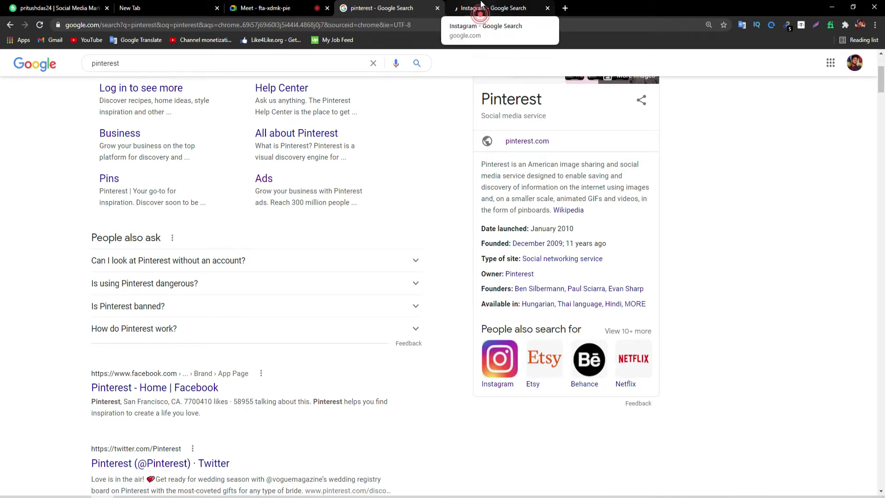
left_click(480, 6)
left_click(401, 6)
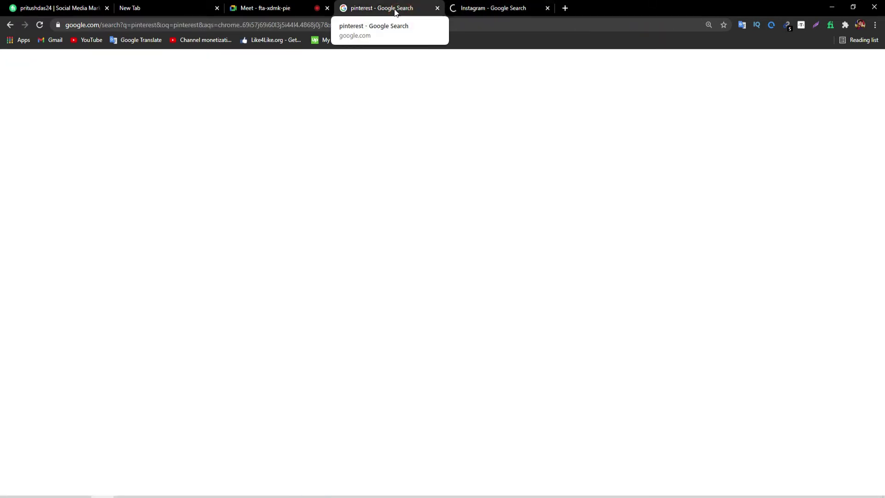
left_click(456, 7)
left_click(425, 4)
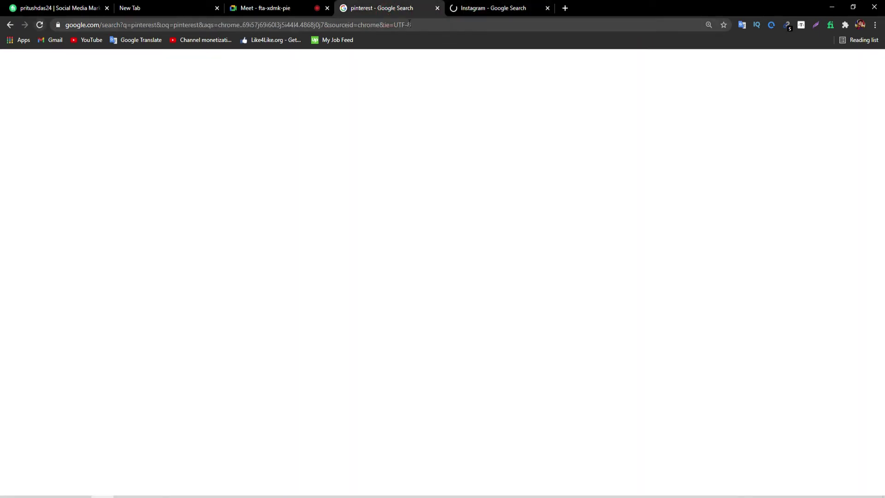
left_click(470, 9)
left_click(417, 6)
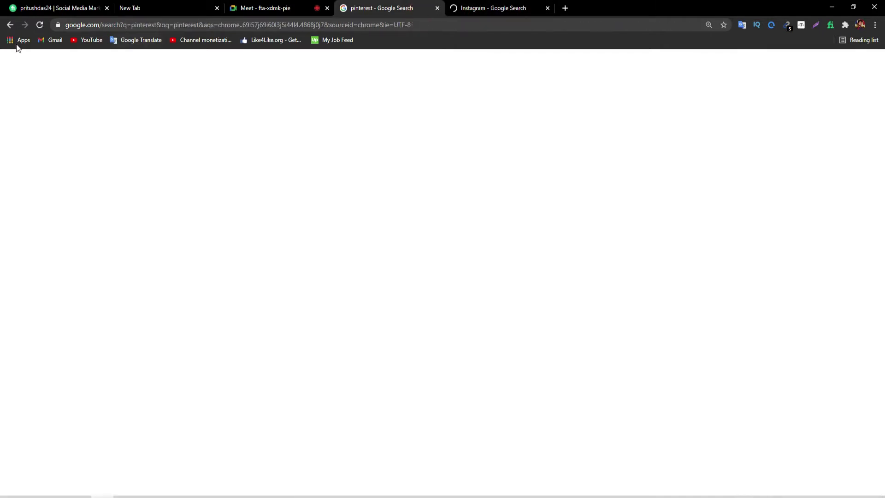
left_click(43, 13)
left_click(421, 11)
Step: Reload the Pinterest search results and return to the company facts
left_click(39, 26)
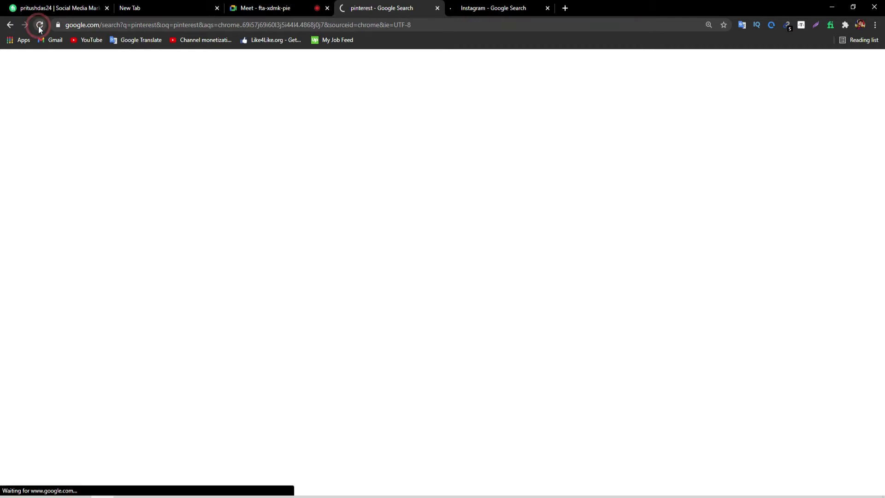
left_click(517, 11)
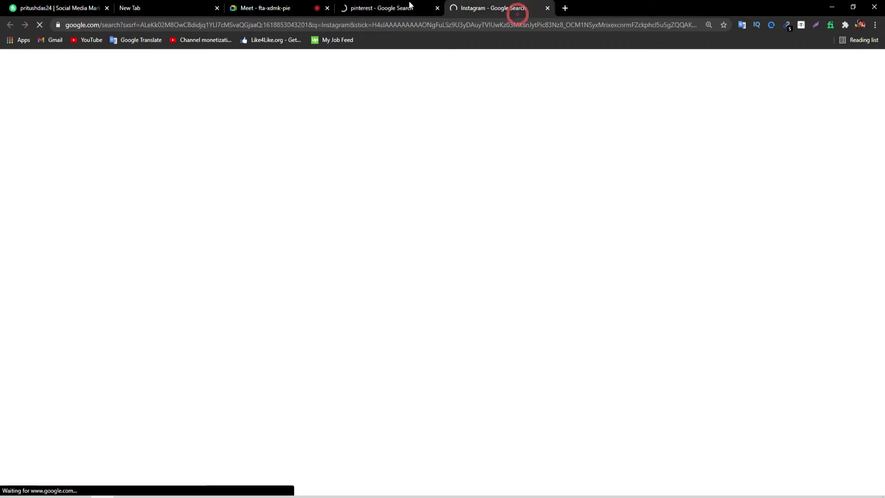
left_click(409, 4)
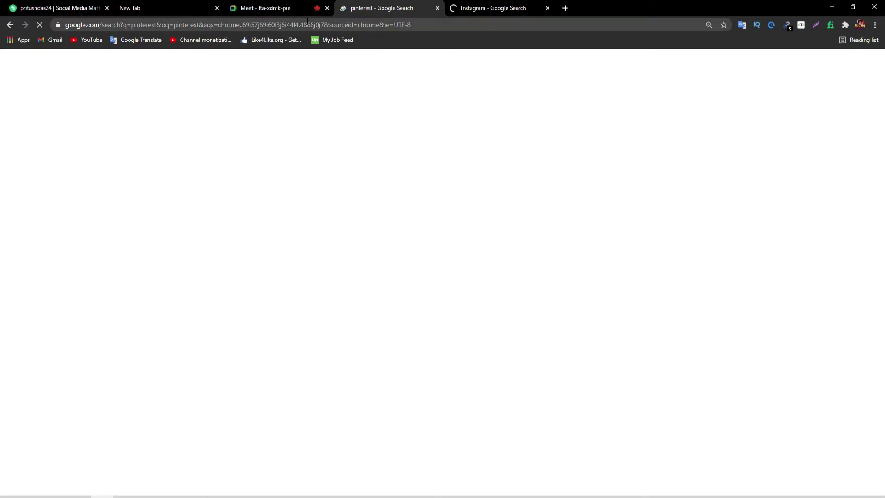
scroll(461, 124, "down", 3)
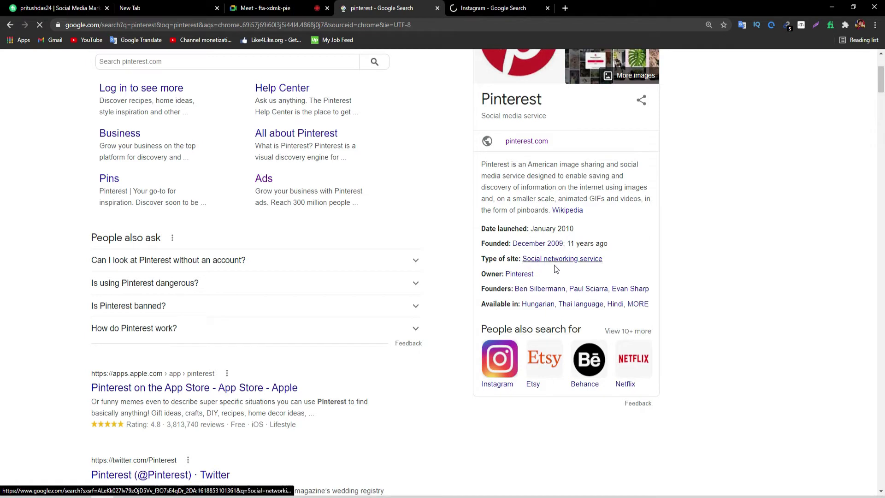
Step: Replace the stalled Instagram tab with a fresh one and search Google for Instagram there
left_click(484, 4)
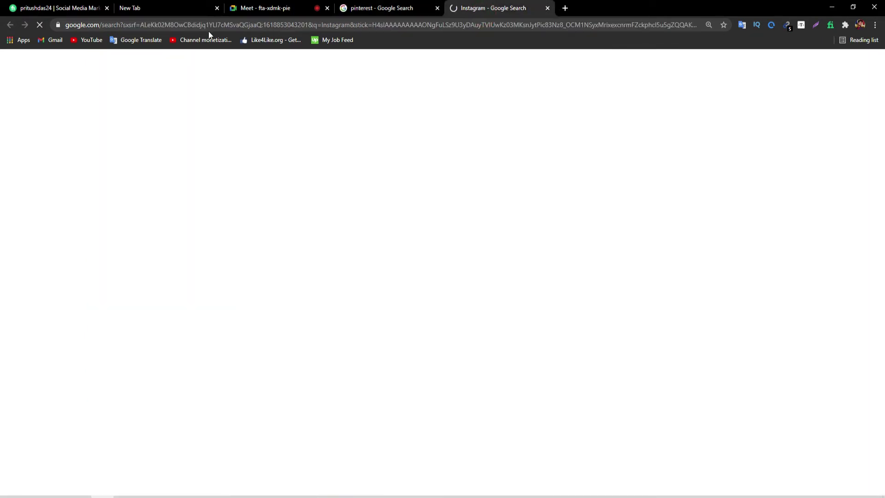
left_click(564, 9)
left_click(544, 11)
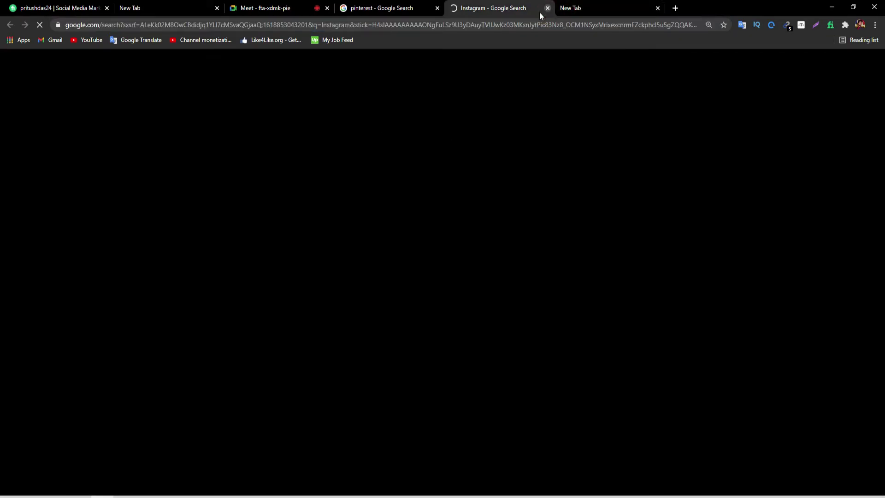
left_click(547, 8)
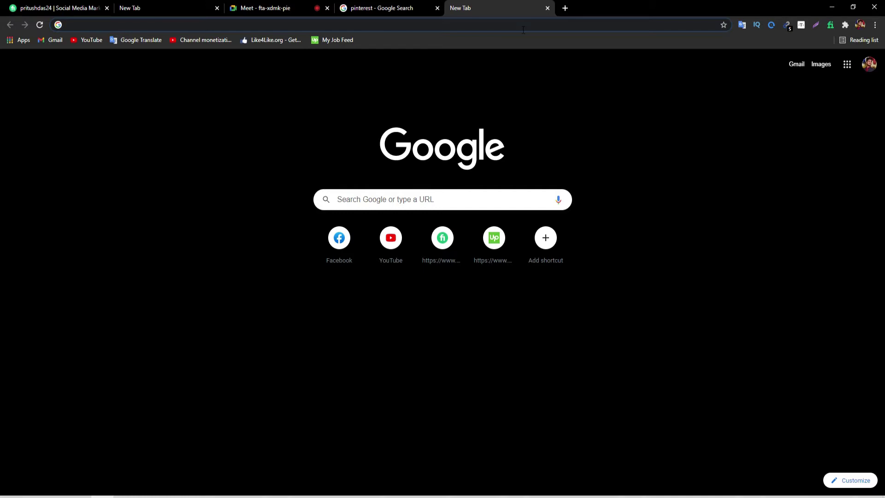
type("in")
left_click(463, 43)
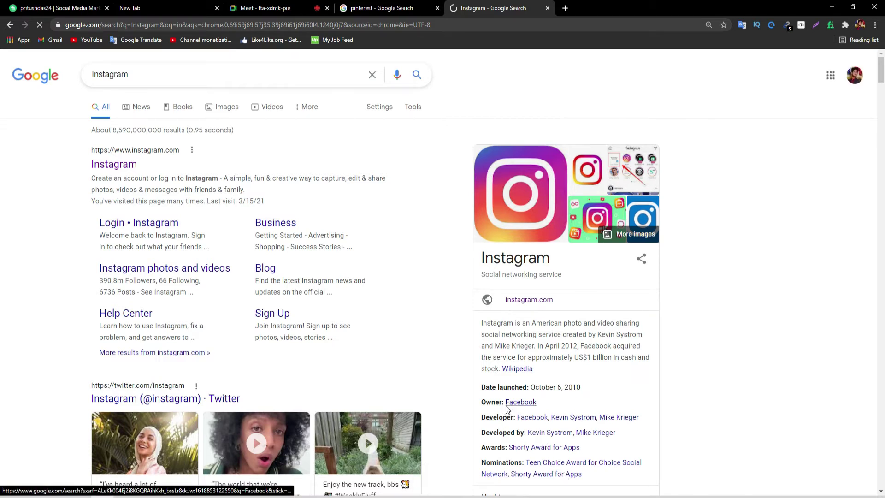
Step: Compare the launch date, ownership and related searches of Instagram with those of Pinterest
scroll(510, 405, "down", 2)
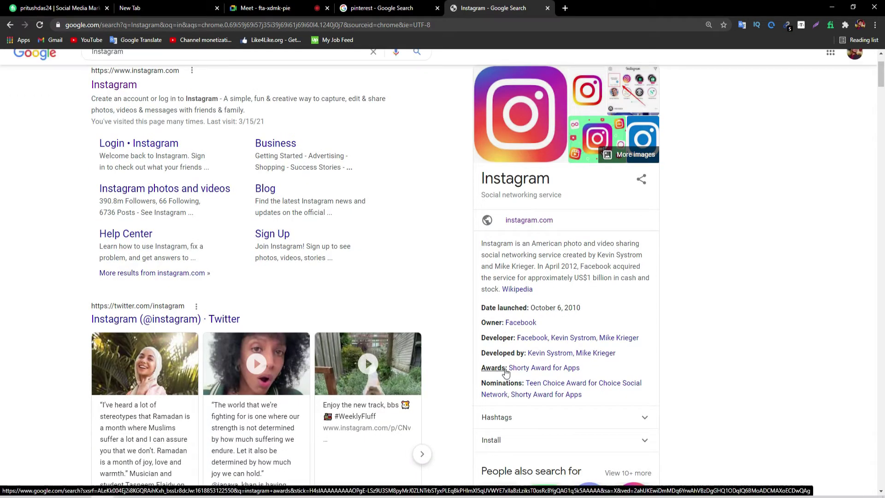
left_click(401, 6)
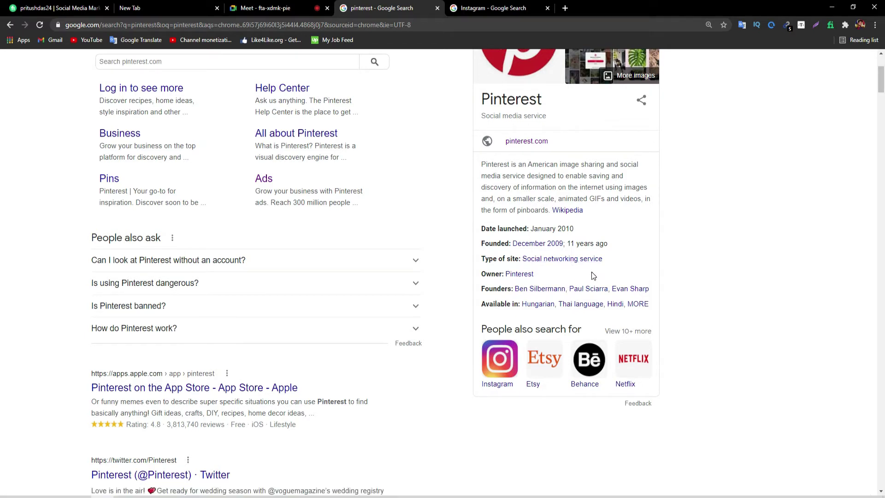
left_click(500, 7)
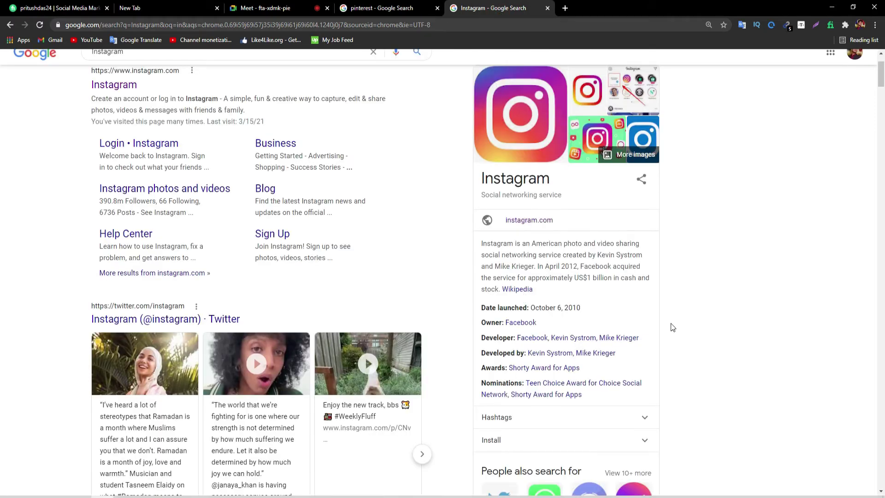
scroll(669, 325, "down", 2)
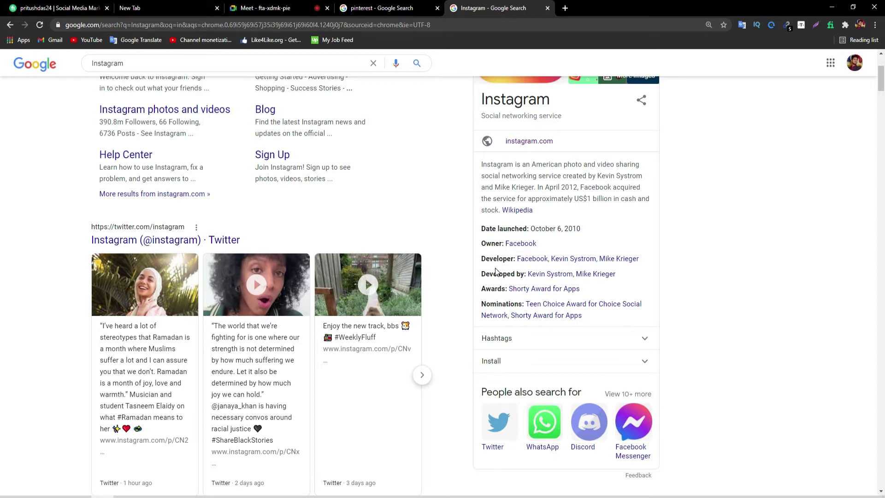
scroll(509, 306, "down", 2)
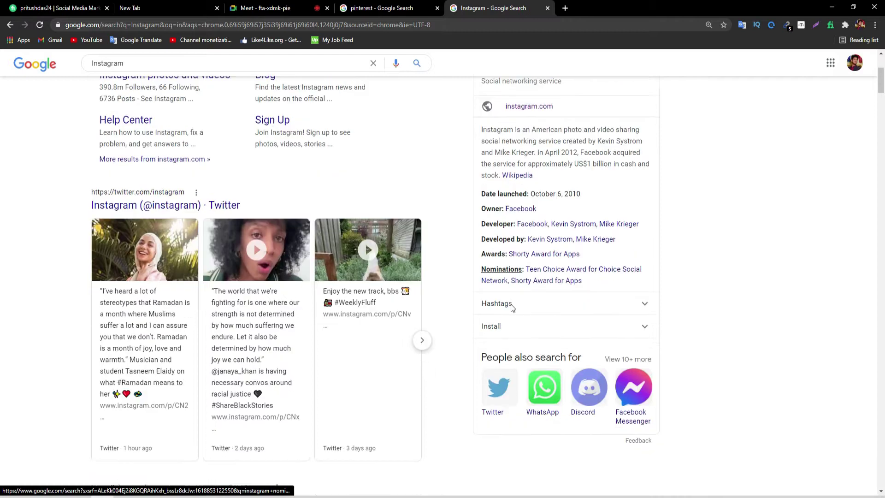
left_click(408, 6)
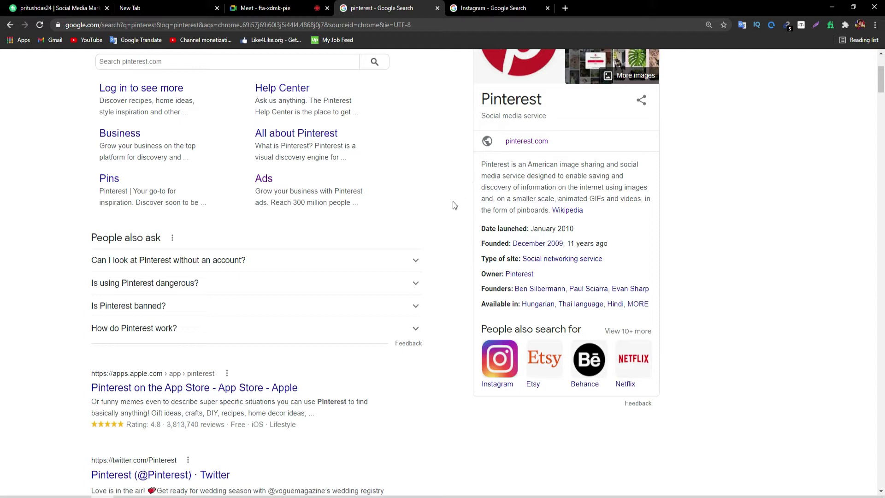
scroll(451, 223, "up", 3)
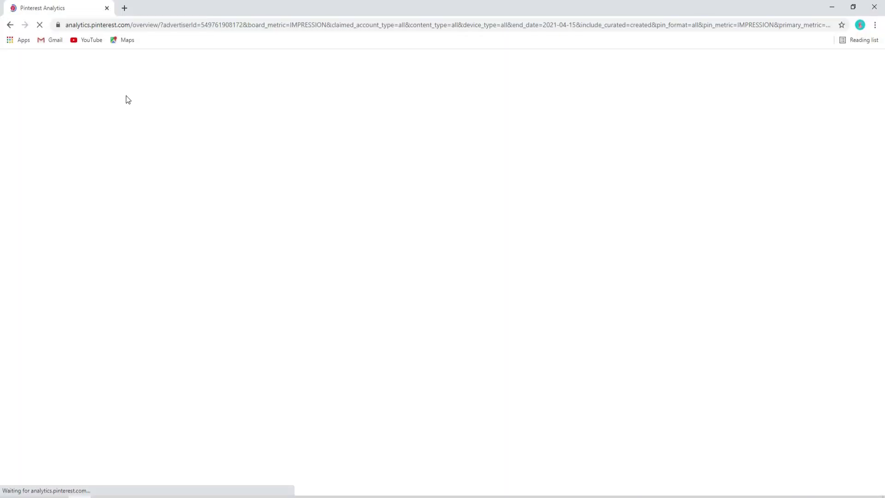
Step: Open the UrbanChick Cosmetics Amsterdam business profile on Pinterest and look over its created pins
left_click(853, 69)
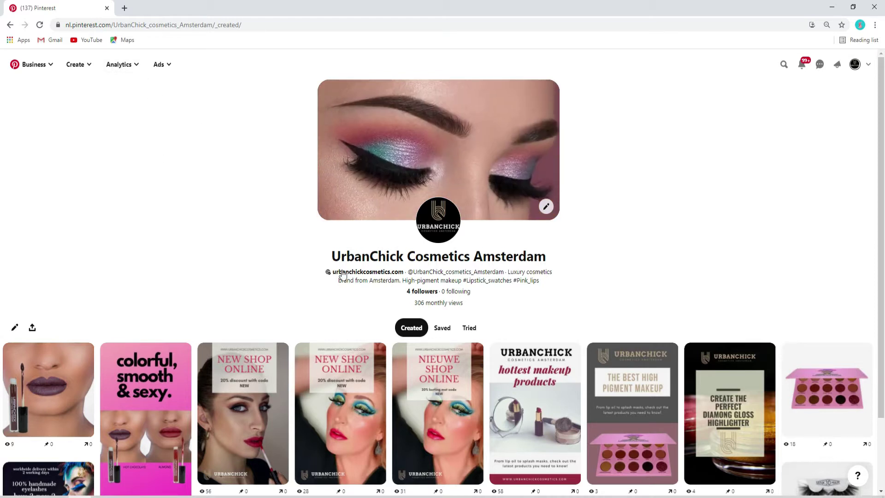
scroll(353, 283, "down", 2)
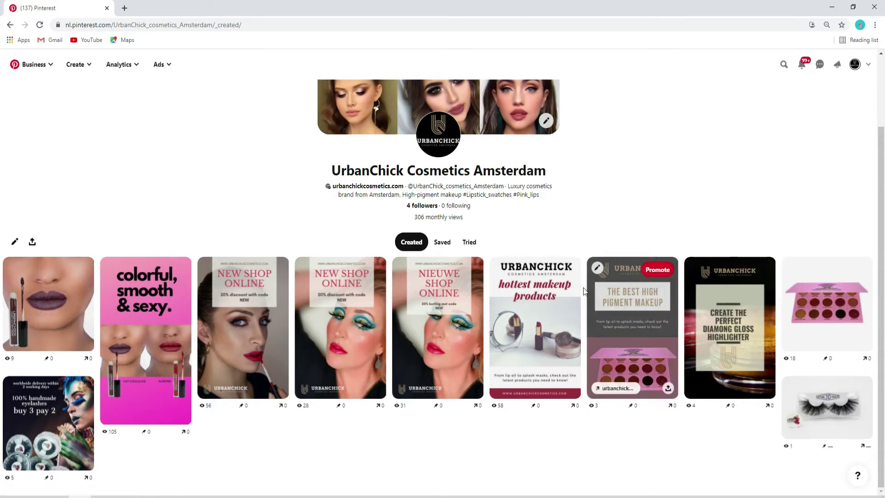
scroll(618, 241, "up", 2)
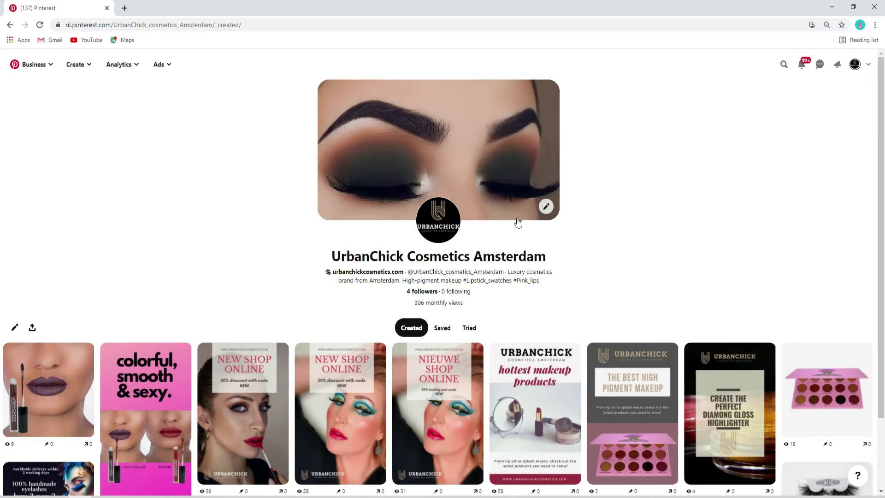
Step: Open the image or video upload for the profile cover and dismiss it without adding anything
left_click(545, 206)
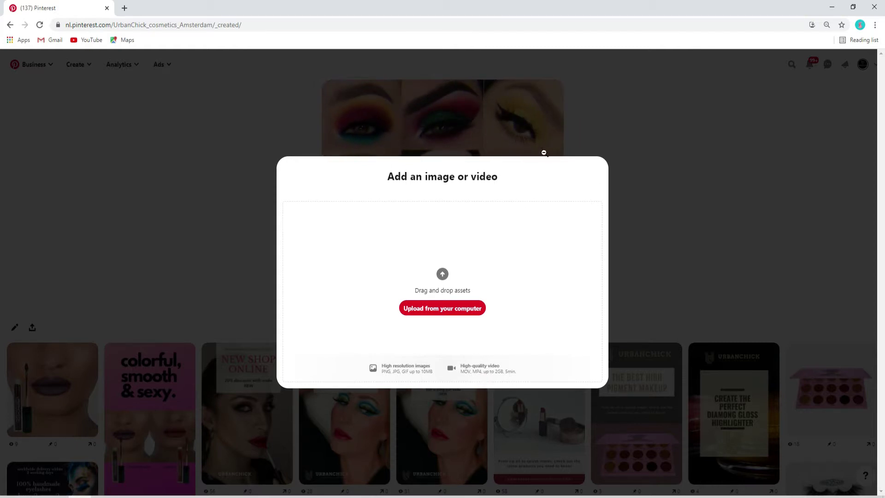
left_click(667, 201)
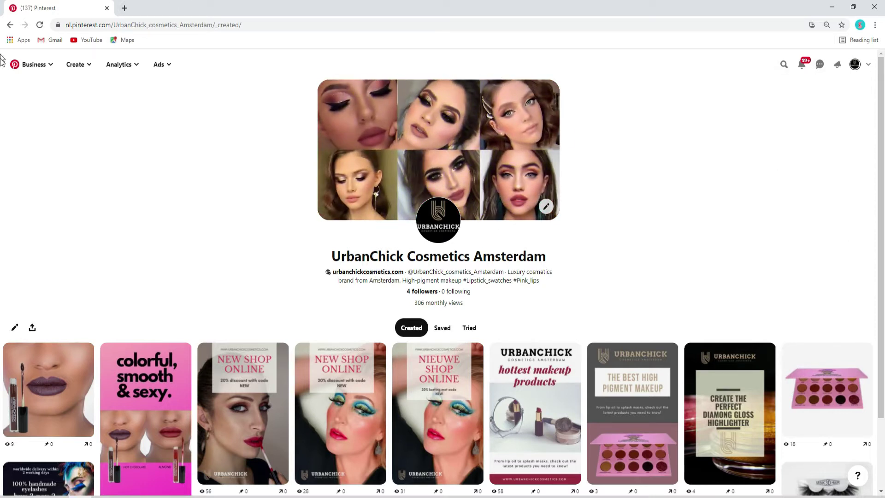
Step: Go to the Pinterest home feed, dismiss the video Pins announcement and browse the recommended pins
left_click(37, 66)
left_click(52, 106)
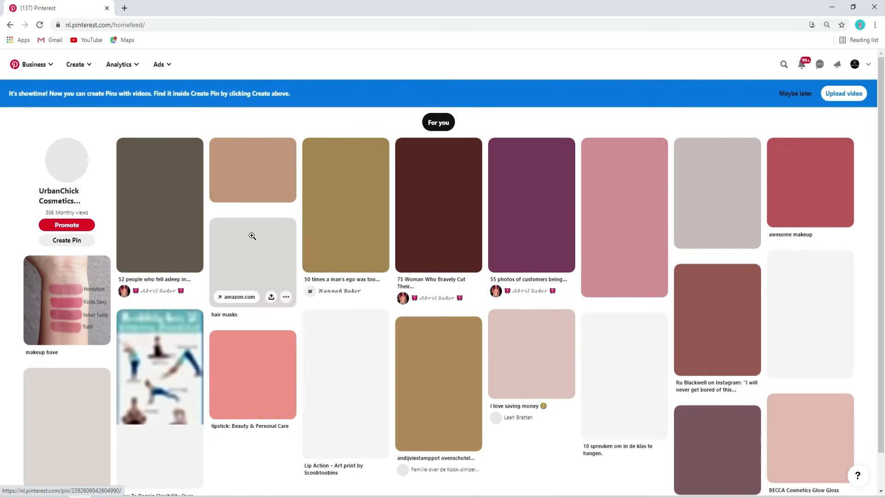
left_click(788, 92)
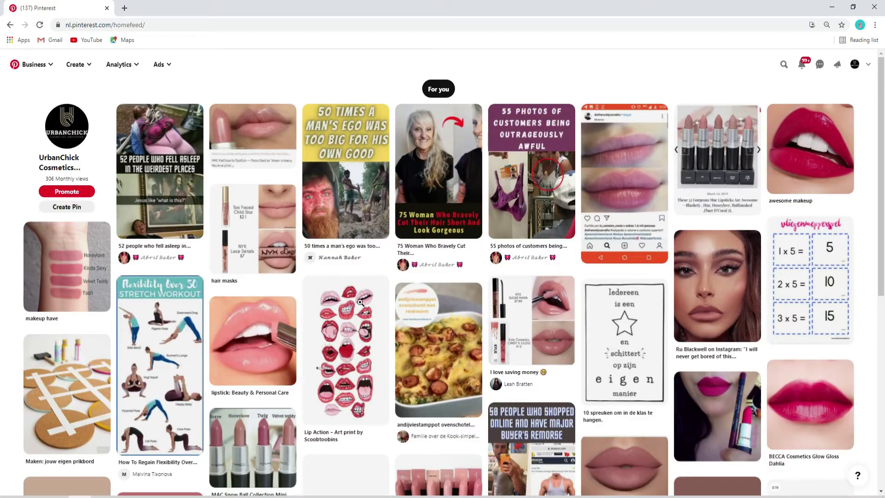
scroll(361, 299, "down", 2)
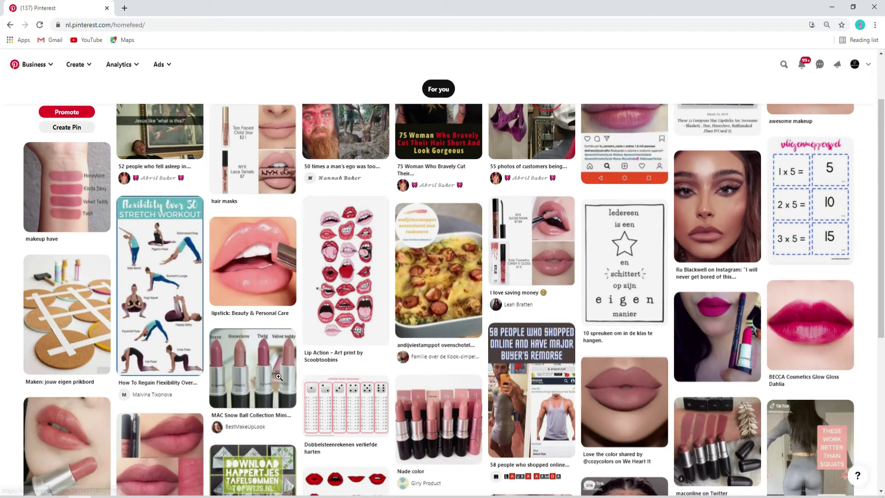
Step: Browse further through the home feed to examine the mix of makeup, nail, fitness and classroom pins
scroll(277, 376, "down", 5)
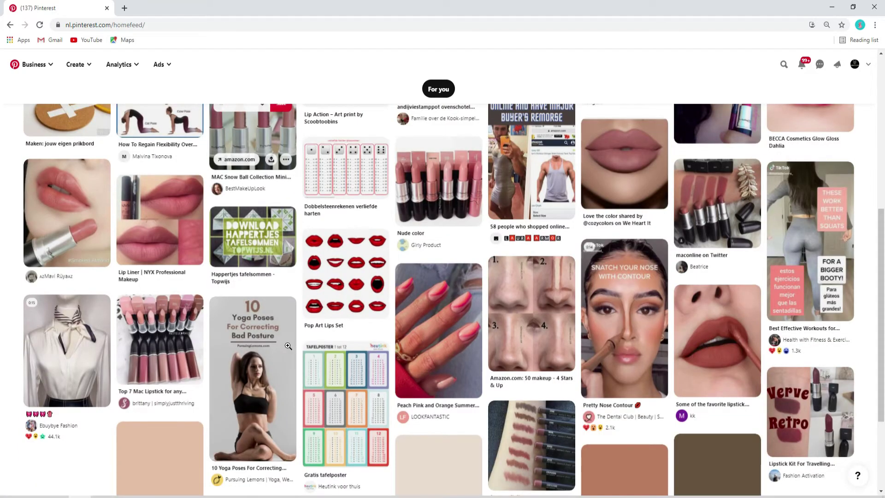
scroll(288, 346, "up", 3)
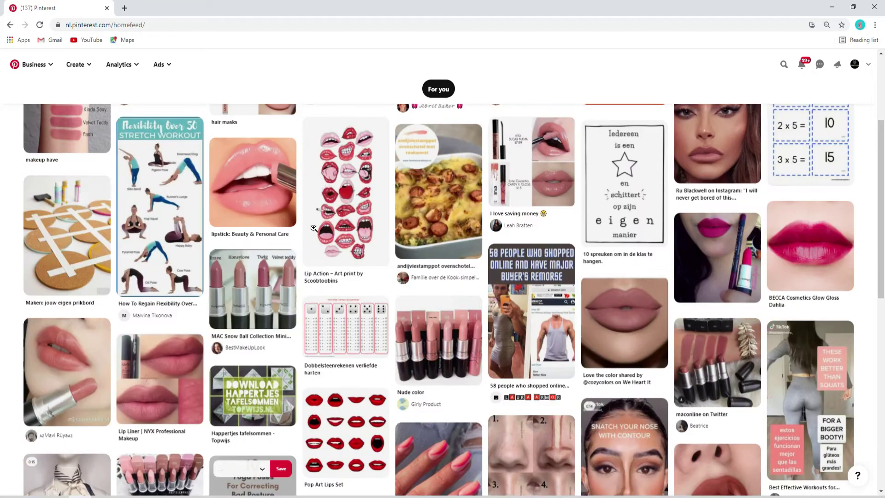
scroll(469, 266, "down", 3)
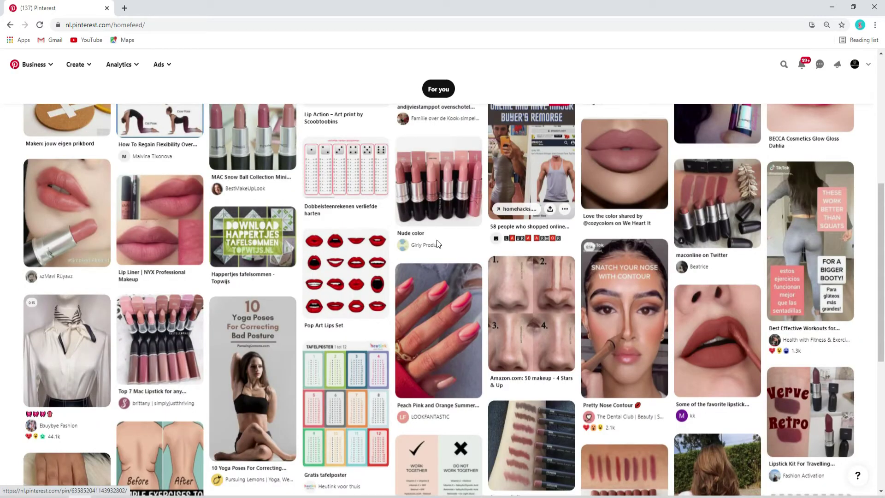
scroll(438, 243, "down", 5)
scroll(350, 312, "down", 2)
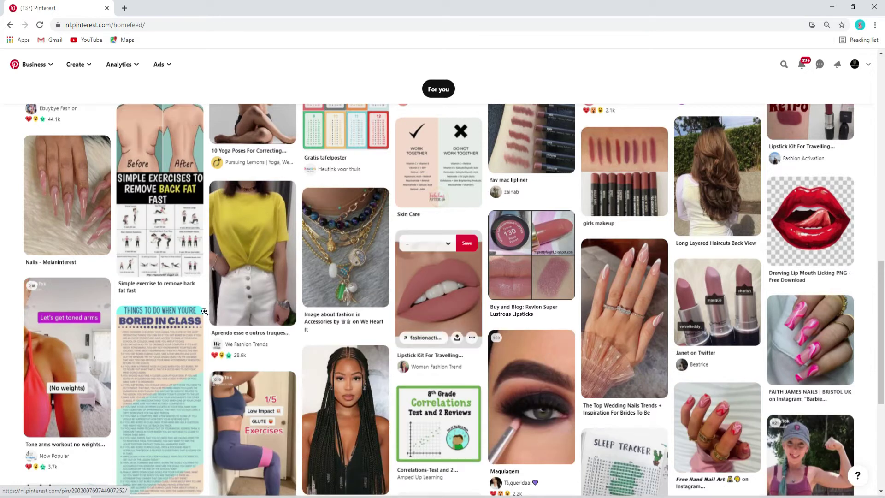
scroll(204, 312, "down", 2)
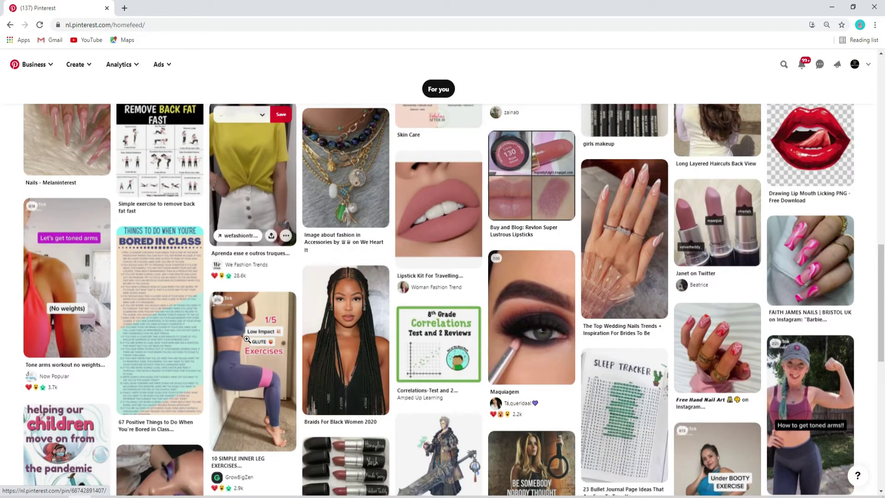
scroll(247, 339, "down", 3)
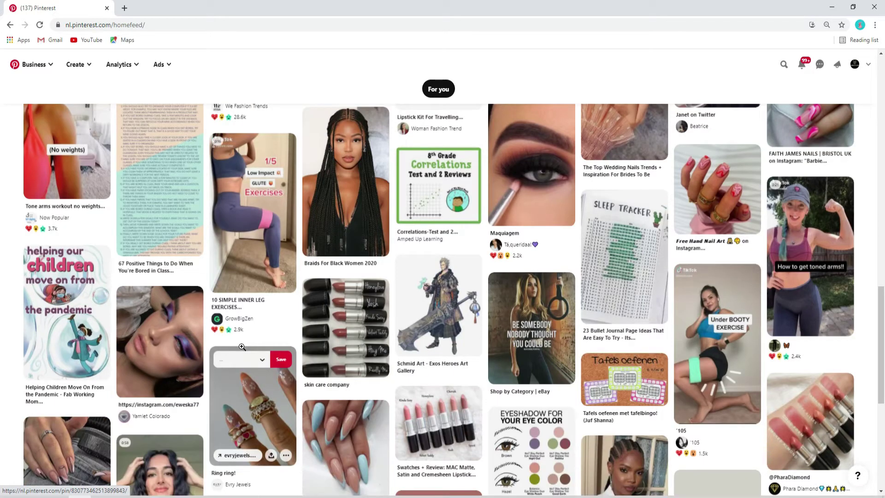
scroll(242, 347, "down", 2)
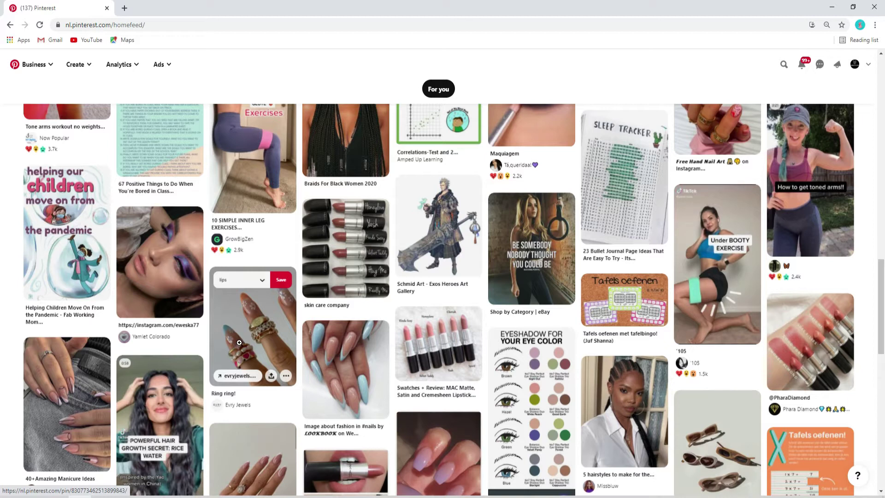
scroll(239, 342, "down", 3)
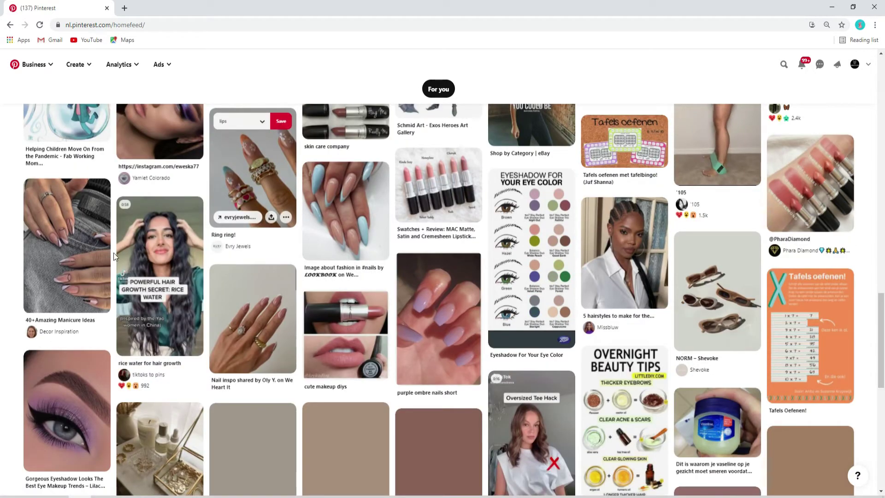
scroll(92, 258, "up", 2)
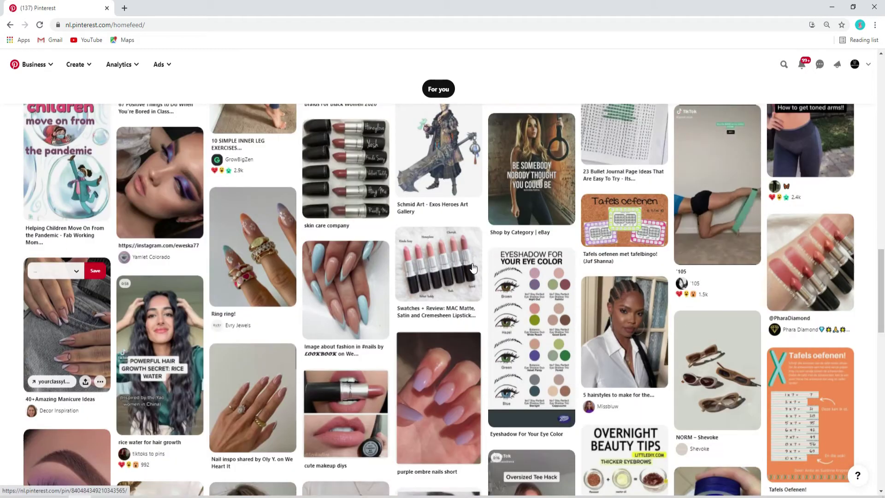
scroll(467, 268, "up", 2)
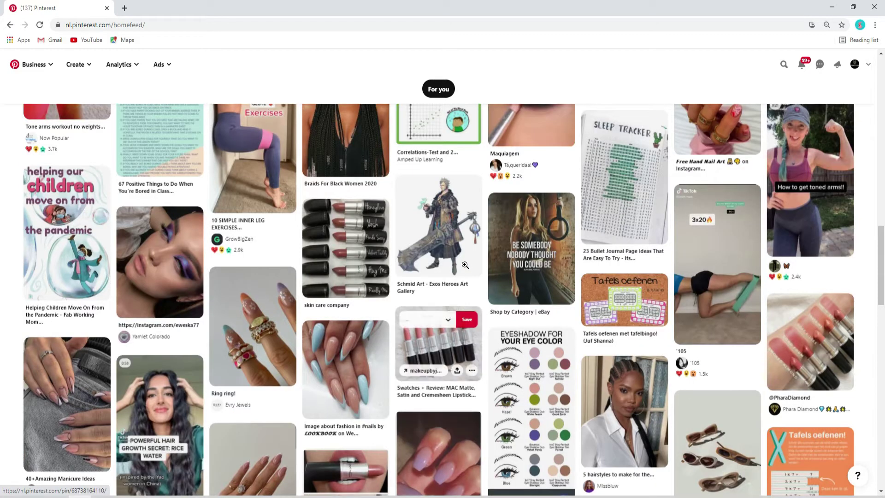
scroll(414, 295, "down", 3)
Step: Open the "Ring ring!" pin by Evry Jewels in a new browser tab and switch to it
right_click(239, 209)
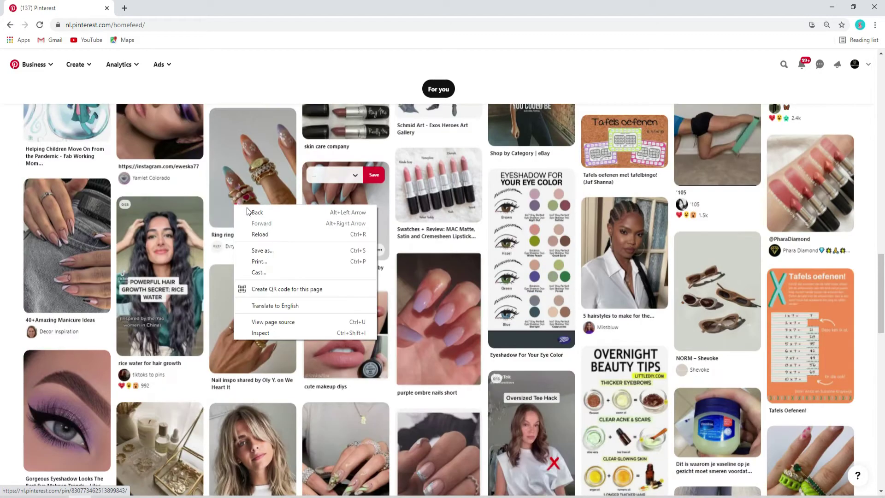
right_click(258, 159)
left_click(262, 163)
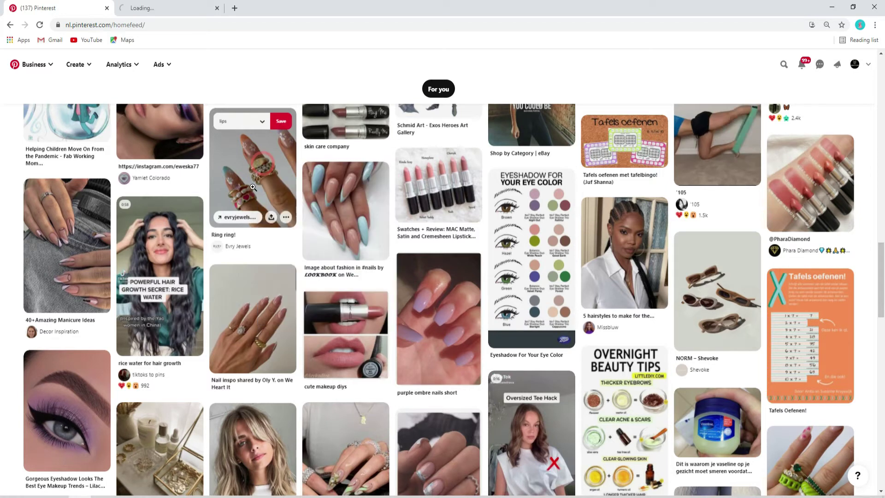
scroll(253, 187, "up", 2)
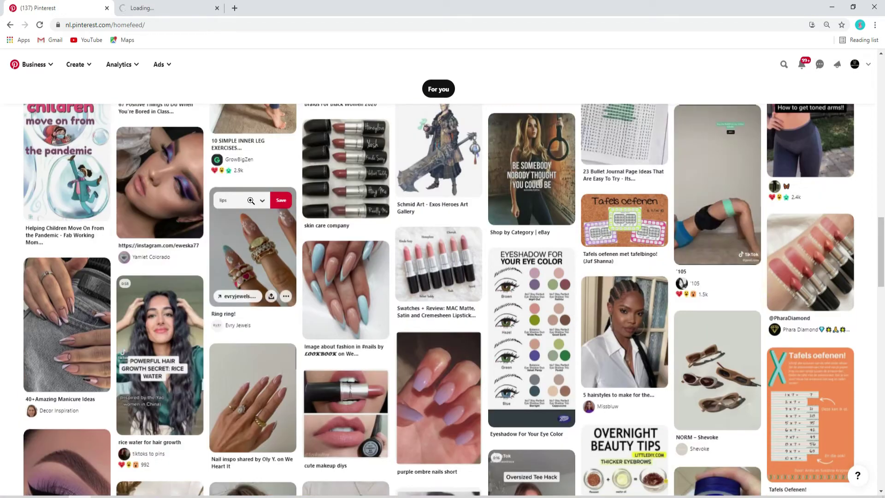
left_click(171, 5)
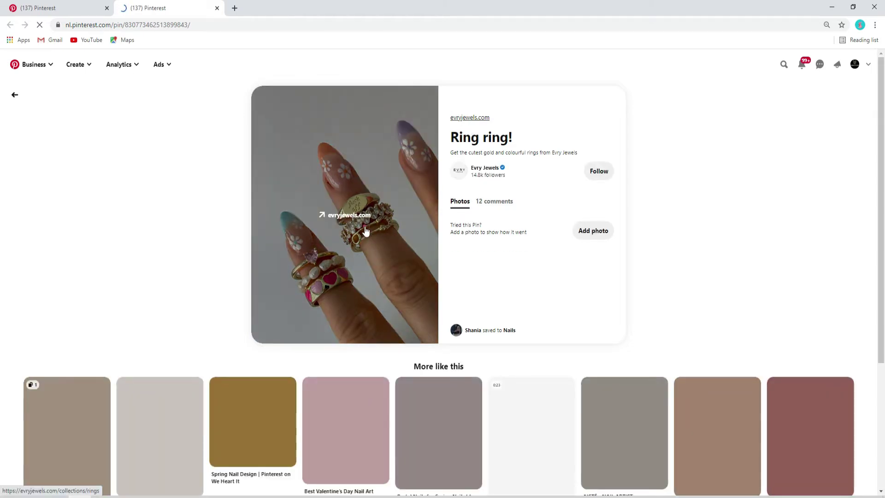
Step: Follow the "Ring ring!" pin's link to the evryjewels.com rings collection, look over the products and return to the pin
left_click(365, 231)
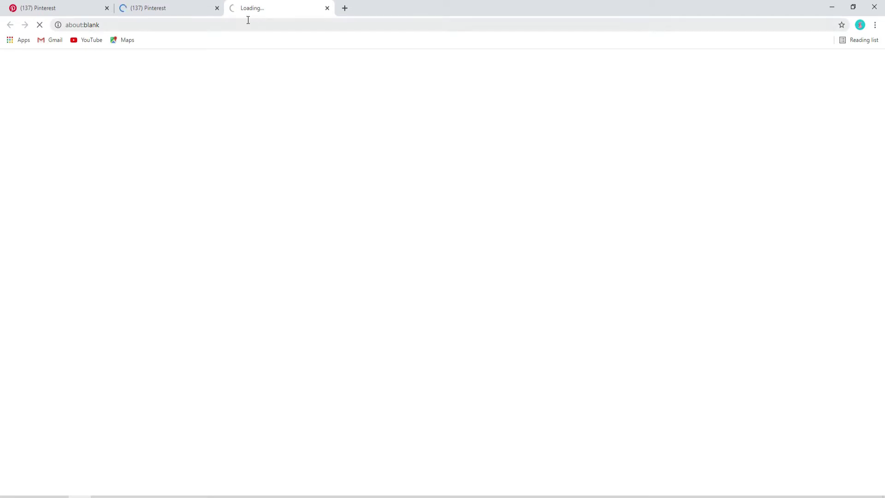
left_click(184, 7)
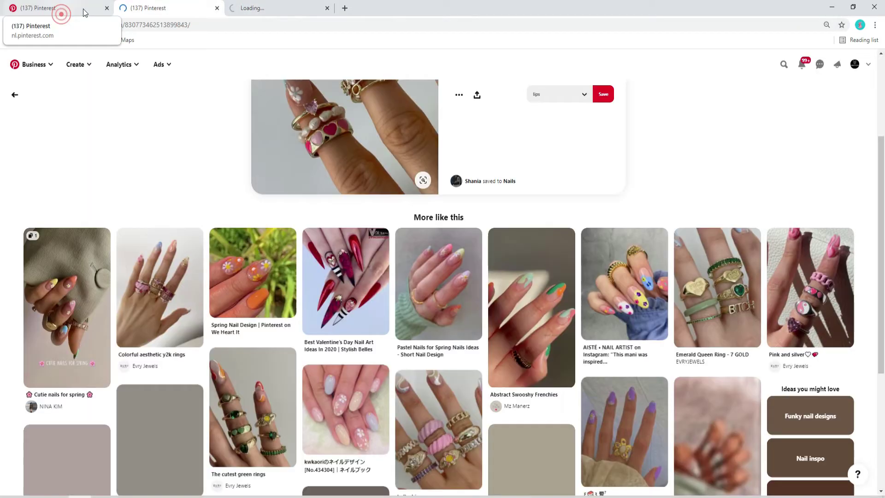
left_click(277, 7)
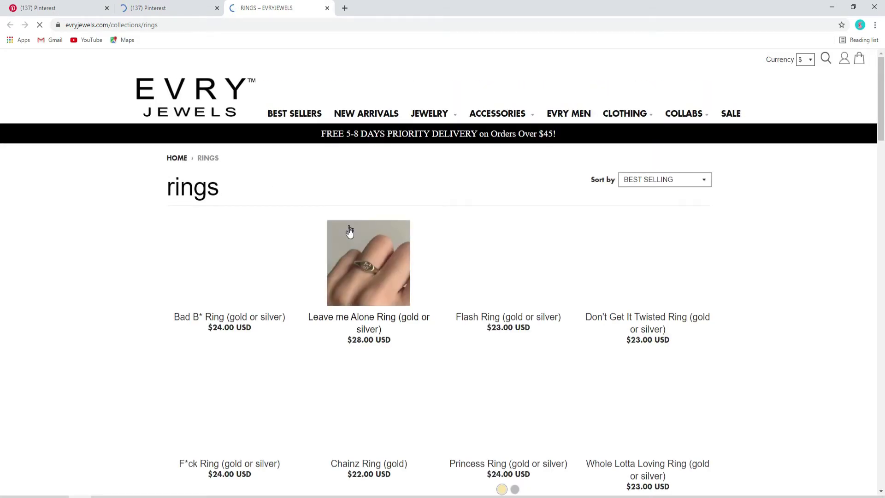
scroll(190, 185, "down", 2)
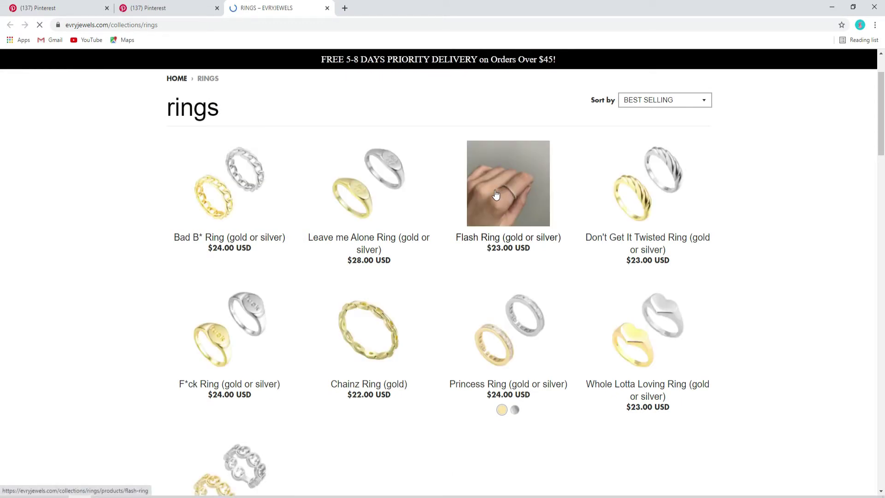
key("ctrl+shift+Tab")
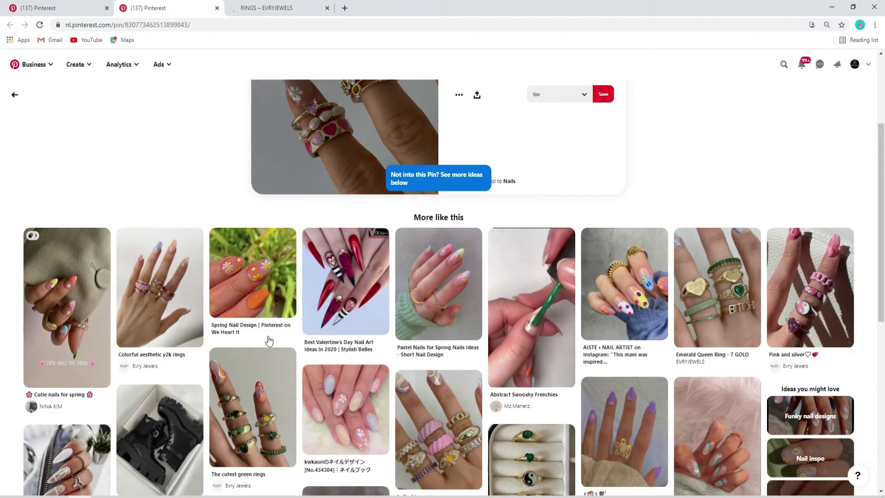
scroll(325, 252, "up", 3)
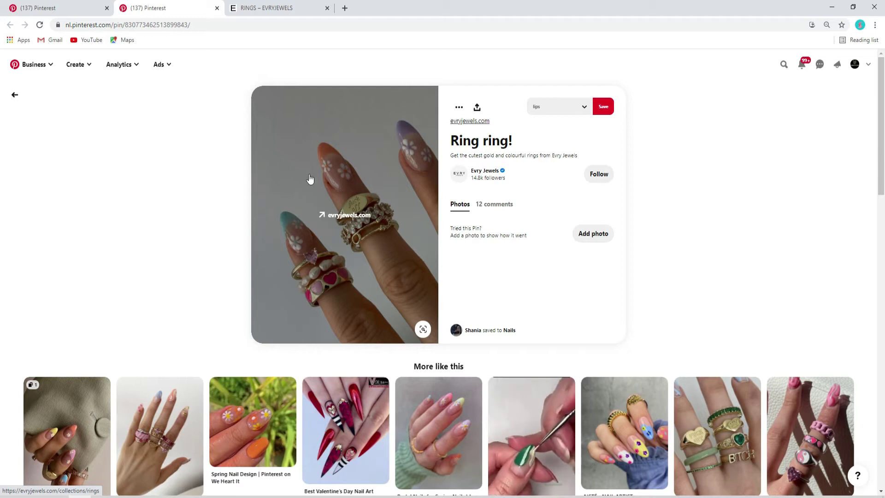
Step: Go back to the home feed tab, open the UrbanChick Cosmetics Amsterdam profile and look over its created pins
left_click(64, 7)
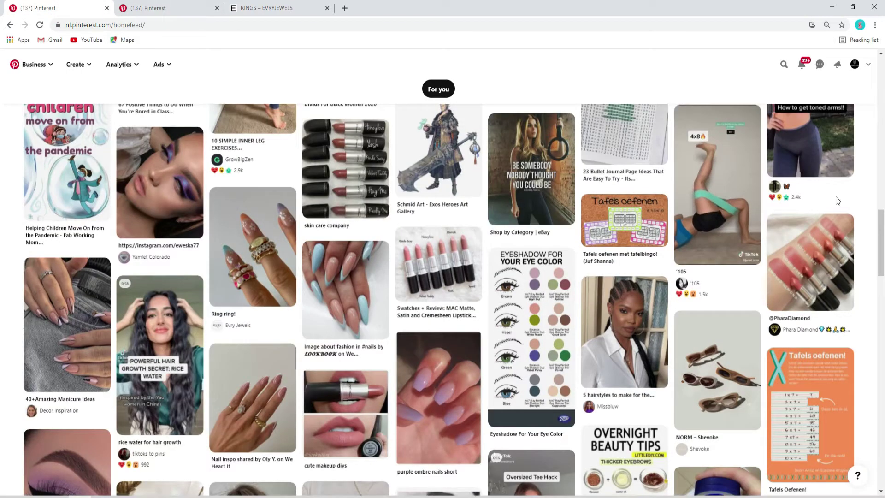
left_click_drag(881, 265, 870, 127)
left_click(854, 65)
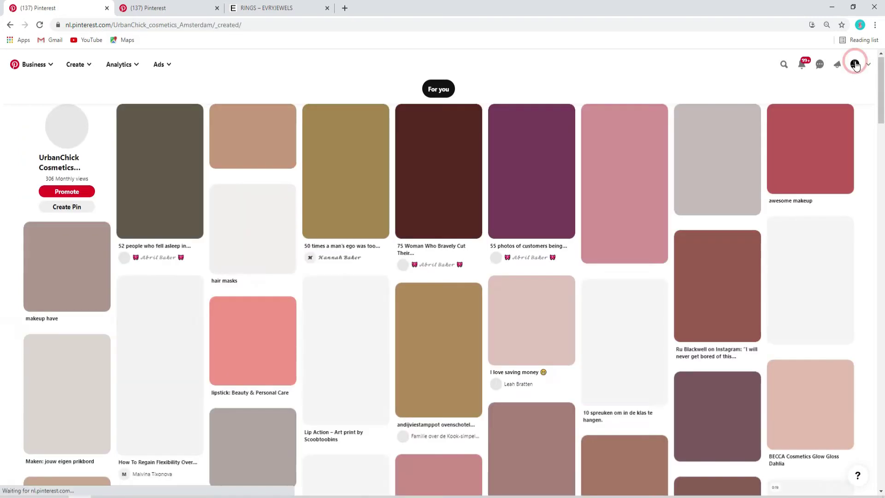
scroll(405, 365, "down", 2)
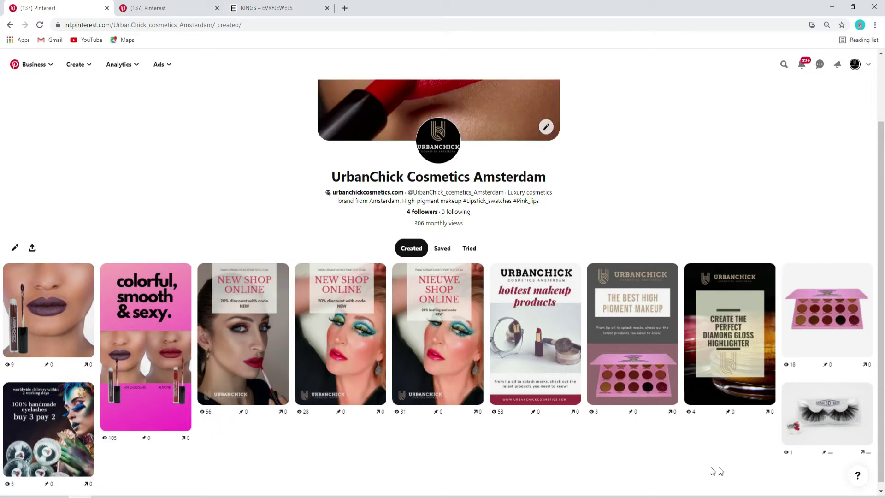
scroll(15, 364, "down", 1)
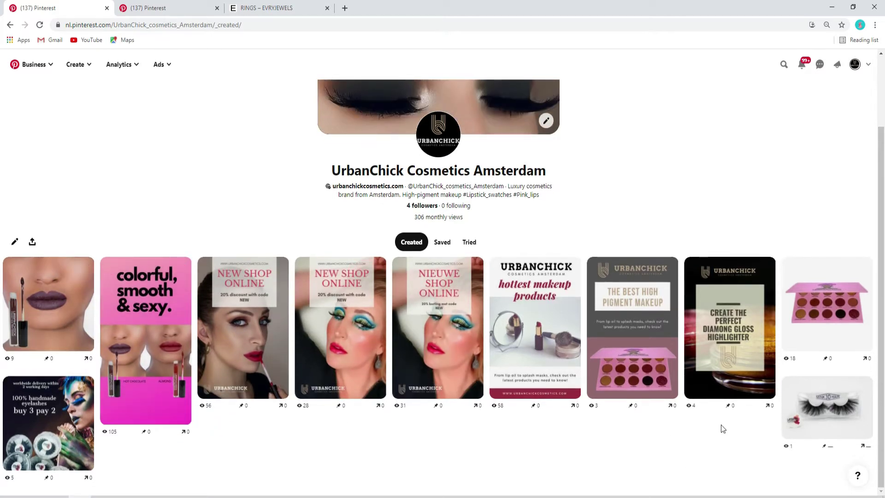
Step: Show the profile's saved boards, open the Red lipsticks board and return to the board overview
left_click(442, 242)
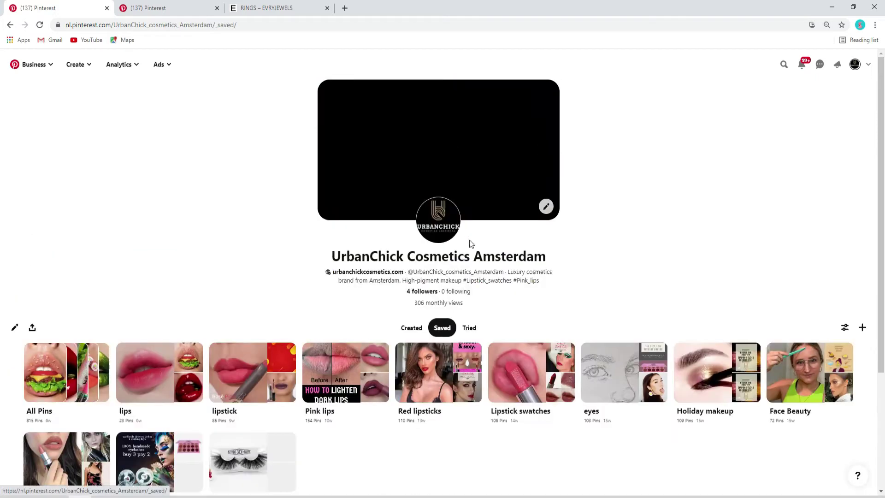
left_click(417, 364)
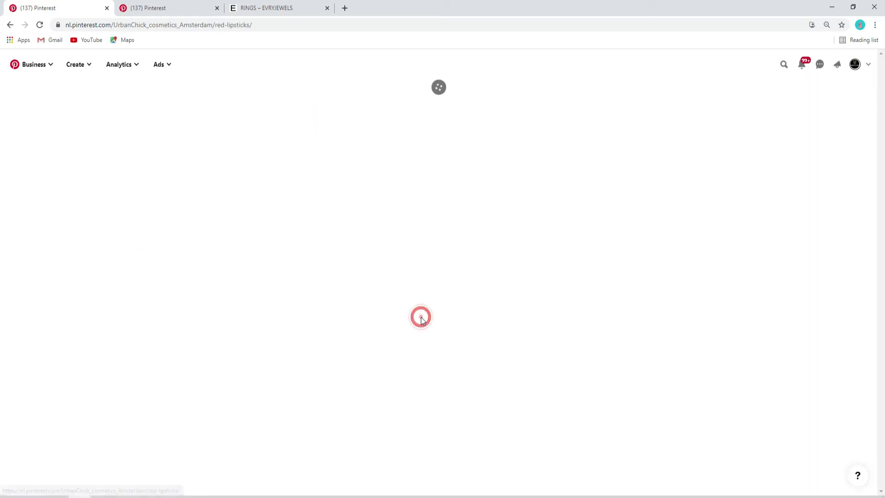
left_click(10, 24)
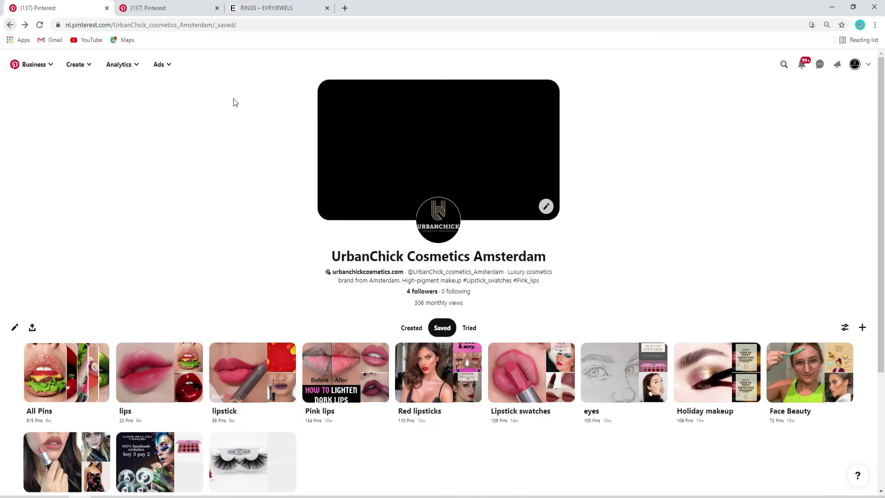
Step: Open the created pin "New shop online" with the woman applying red lipstick and review its statistics, details and similar pins
left_click(397, 329)
scroll(390, 338, "down", 2)
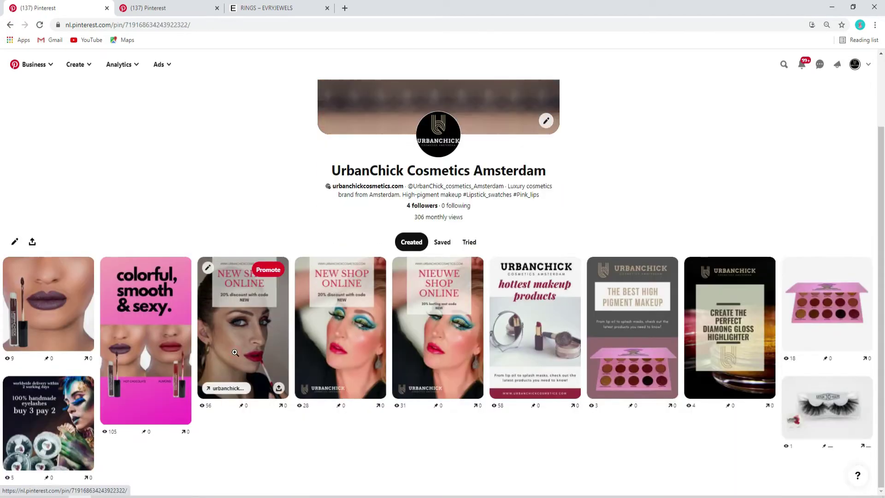
left_click(237, 352)
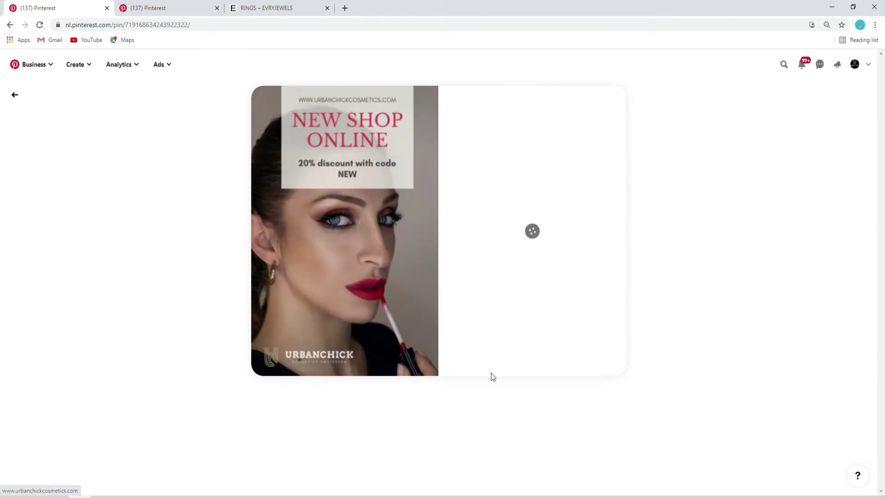
scroll(389, 307, "down", 2)
scroll(393, 304, "up", 2)
scroll(388, 242, "down", 3)
scroll(387, 239, "up", 3)
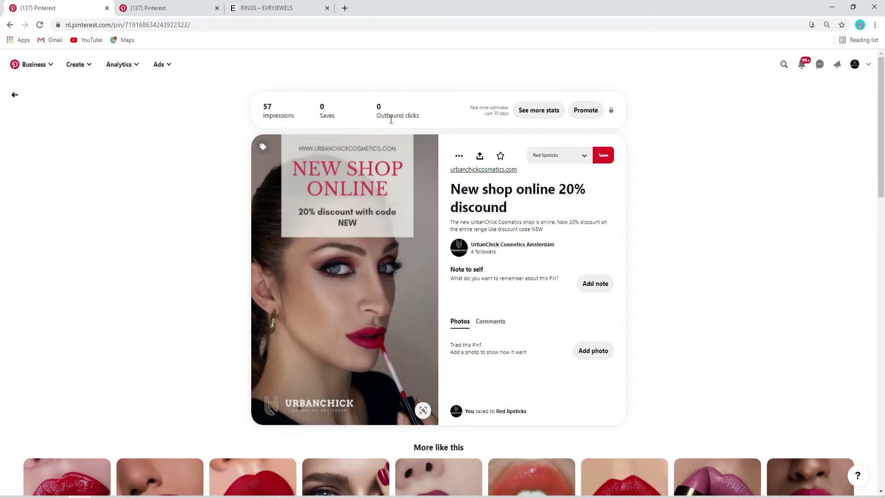
Step: Open the pin's urbanchickcosmetics.com link in a new browser tab and look through the shop's homepage
right_click(485, 172)
left_click(503, 177)
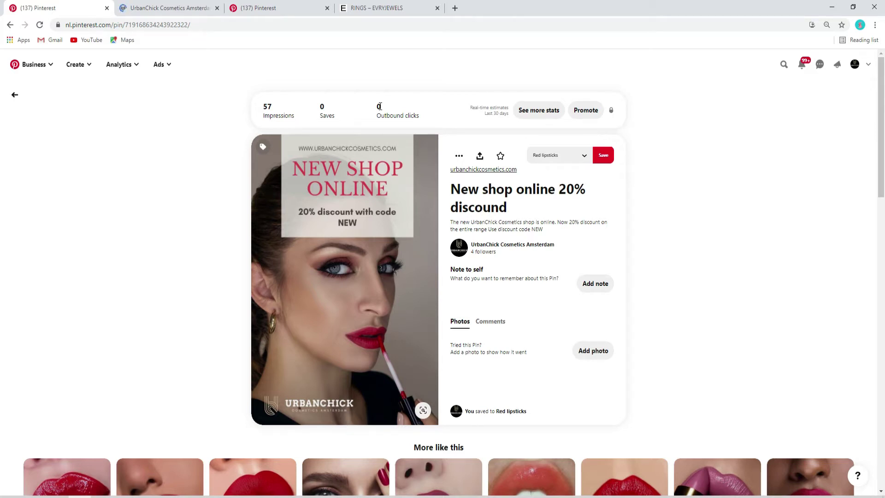
left_click(172, 8)
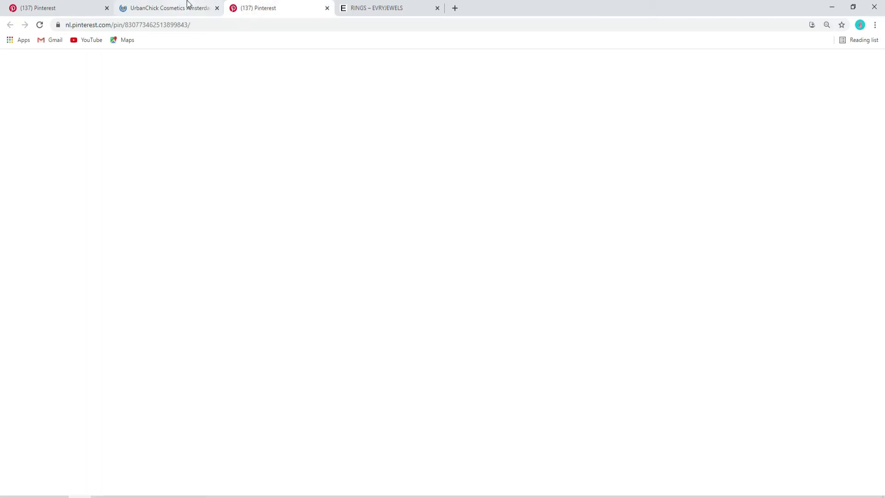
left_click(187, 7)
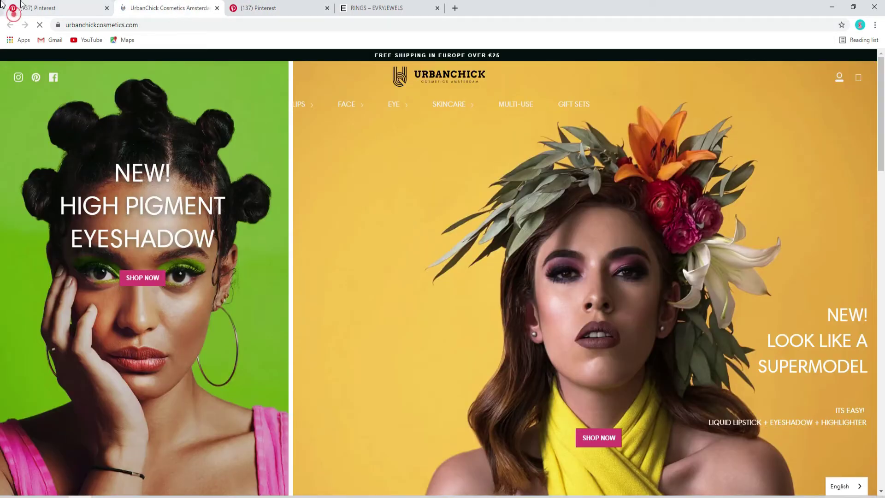
left_click(18, 8)
left_click(168, 8)
scroll(467, 311, "down", 5)
scroll(468, 303, "down", 5)
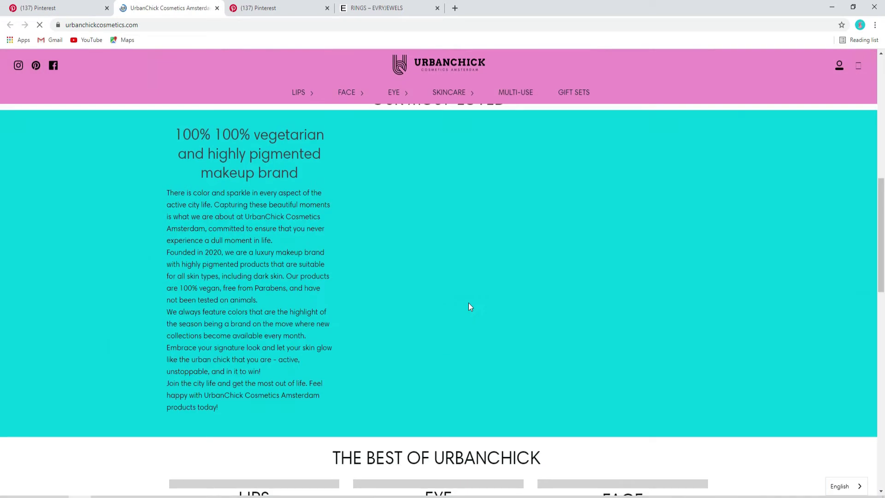
scroll(344, 262, "down", 10)
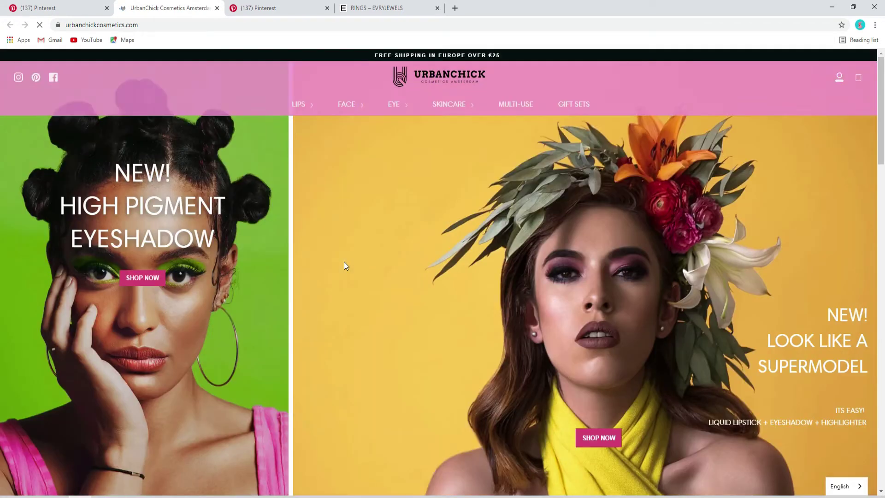
Step: Look over the shop homepage's best-of product categories and the Youth 24K Gold Elixer section
scroll(352, 228, "down", 20)
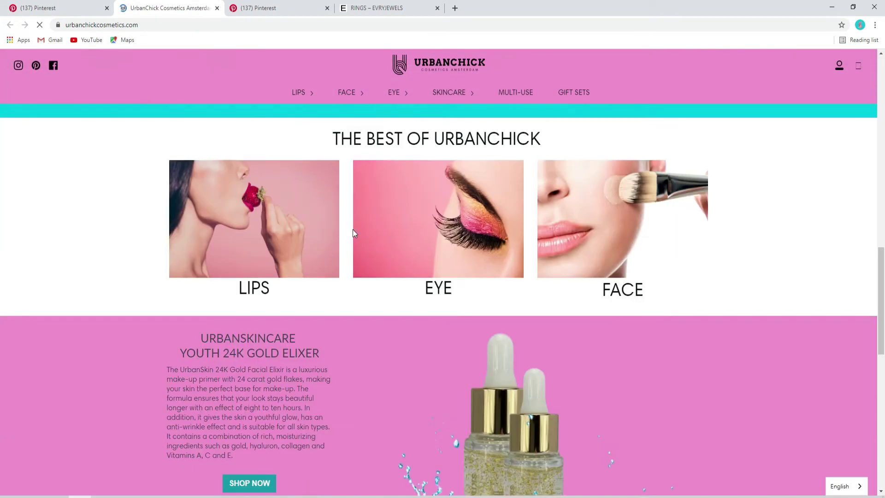
scroll(355, 229, "up", 3)
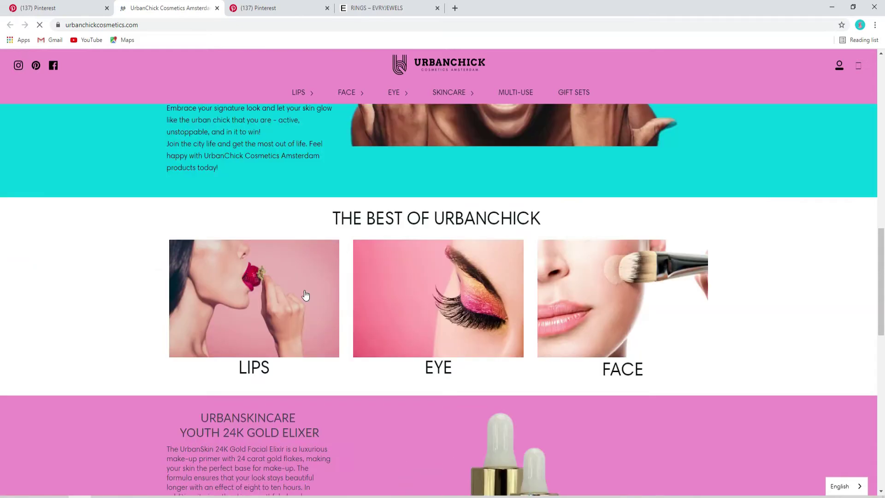
left_click_drag(880, 272, 866, 318)
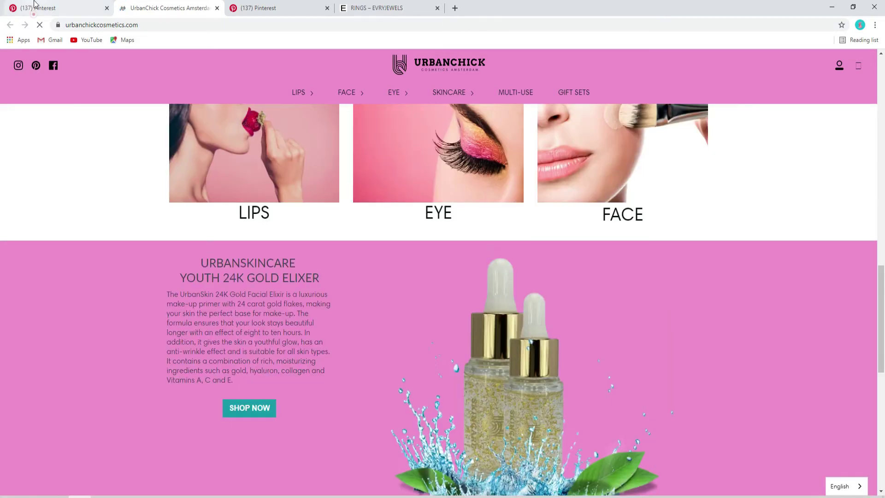
Step: Return to the "New shop online" pin, look over its similar pins and open the UrbanChick Cosmetics Amsterdam profile
left_click(56, 8)
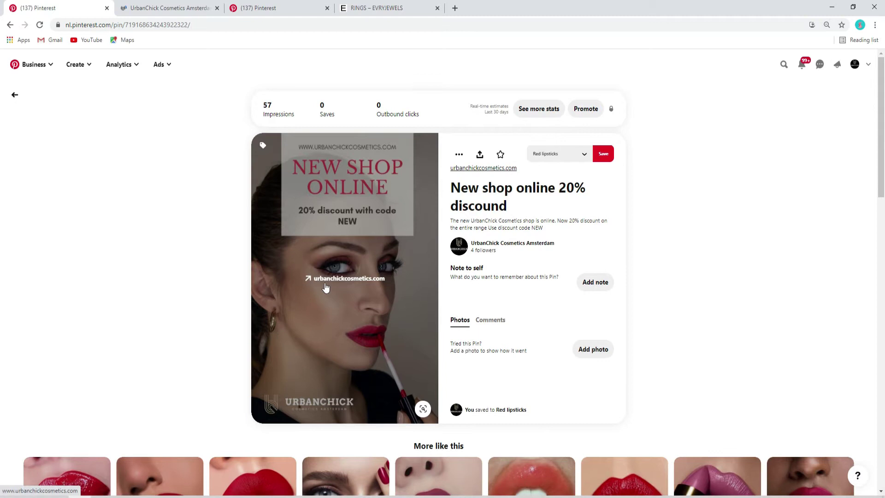
scroll(318, 286, "down", 5)
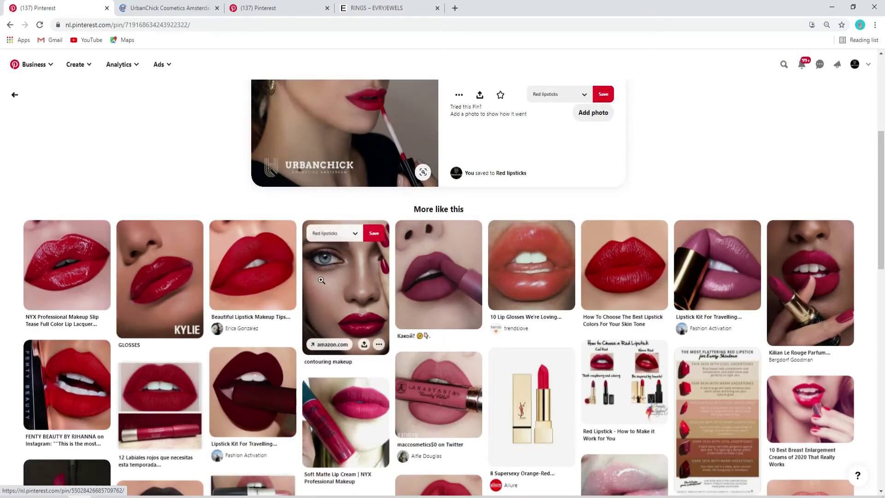
scroll(321, 280, "up", 5)
left_click(855, 64)
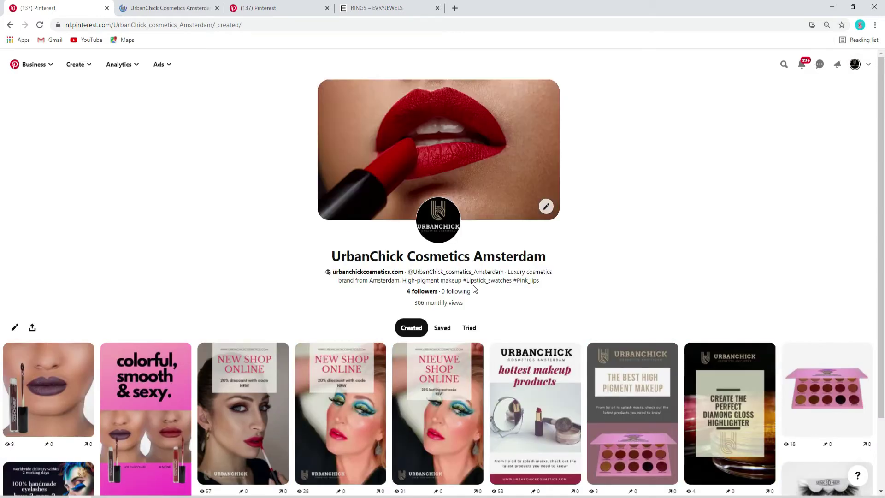
Step: Search Pinterest for "healthy recipes" using the suggestion for "heal", view the recipe pins and clear the search
left_click(783, 65)
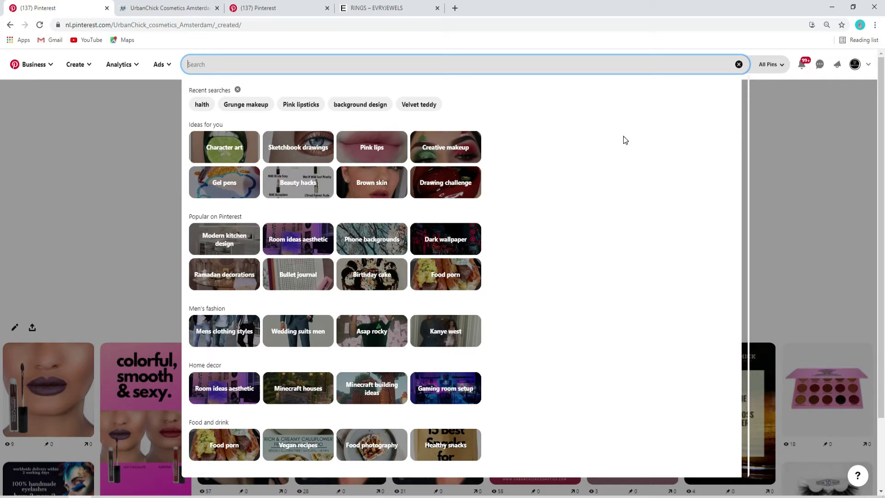
type("heal")
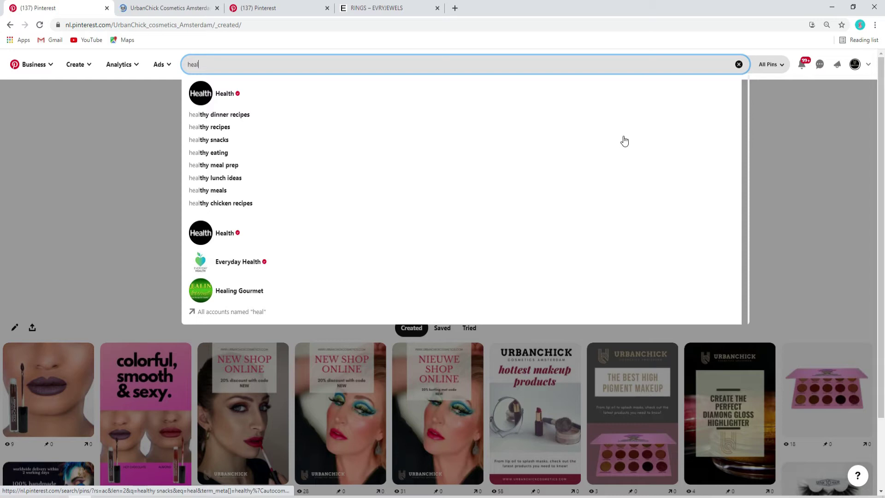
left_click(250, 131)
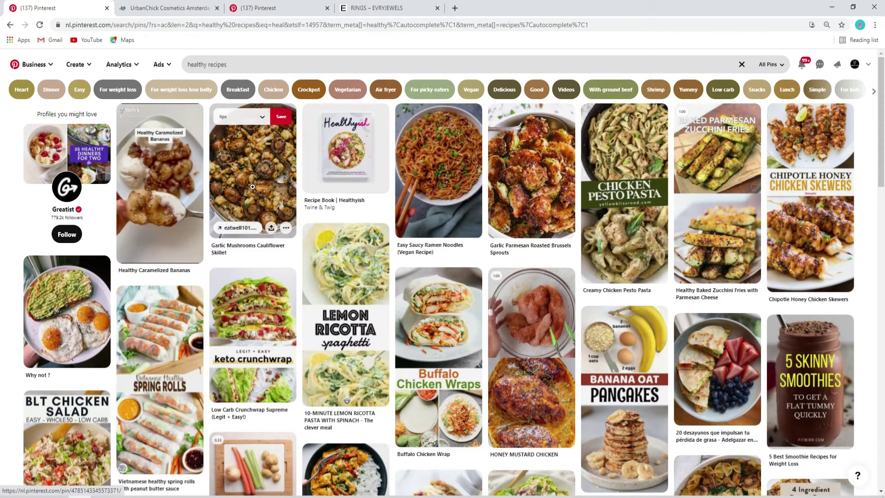
left_click(741, 64)
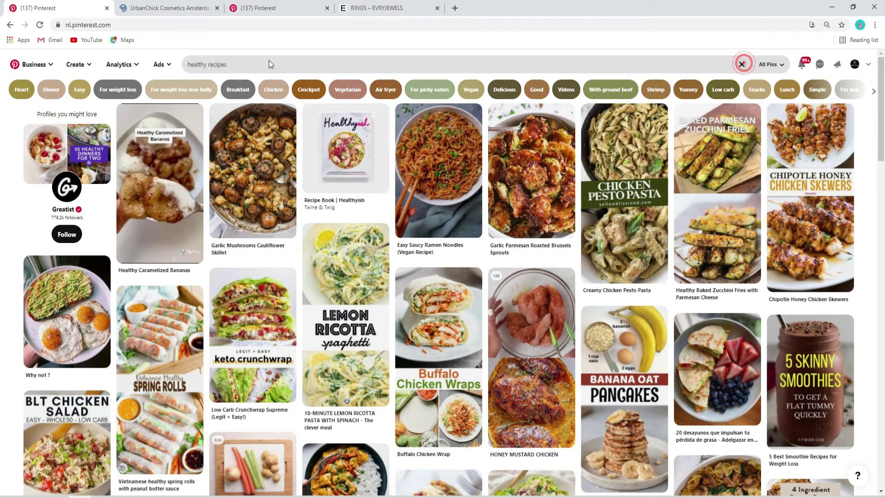
Step: Search Pinterest for "Dress"
left_click(783, 64)
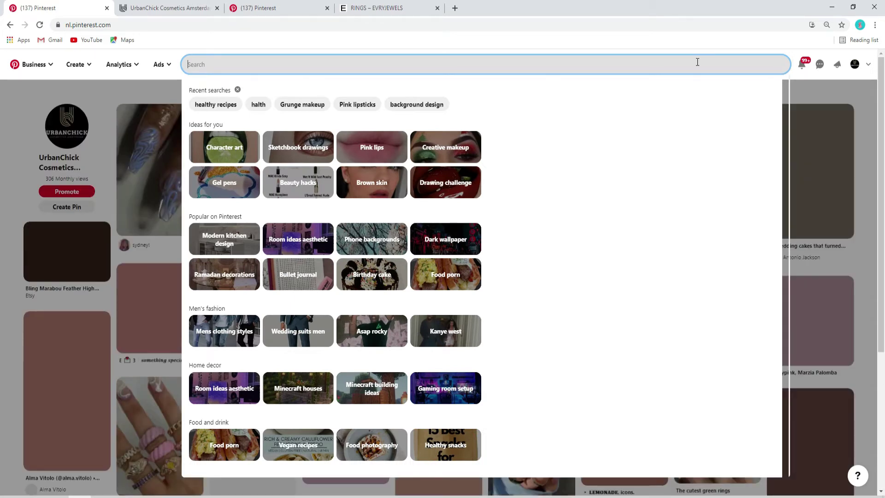
type("Dress")
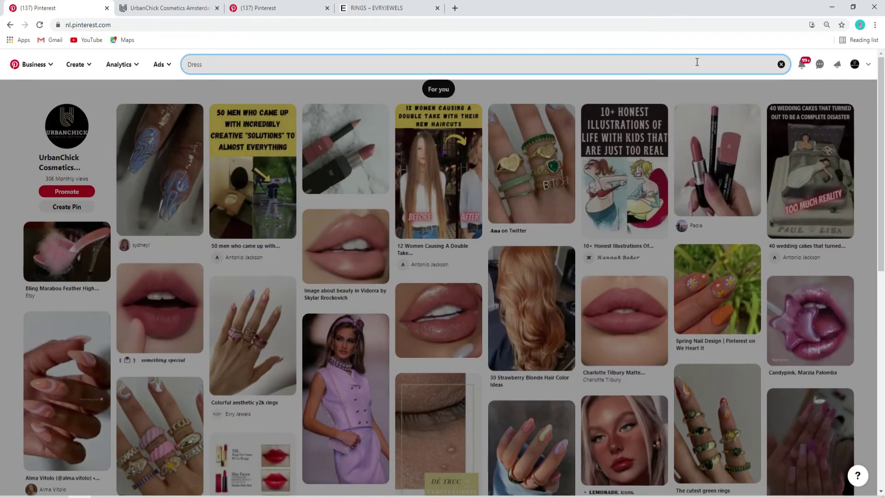
key("Return")
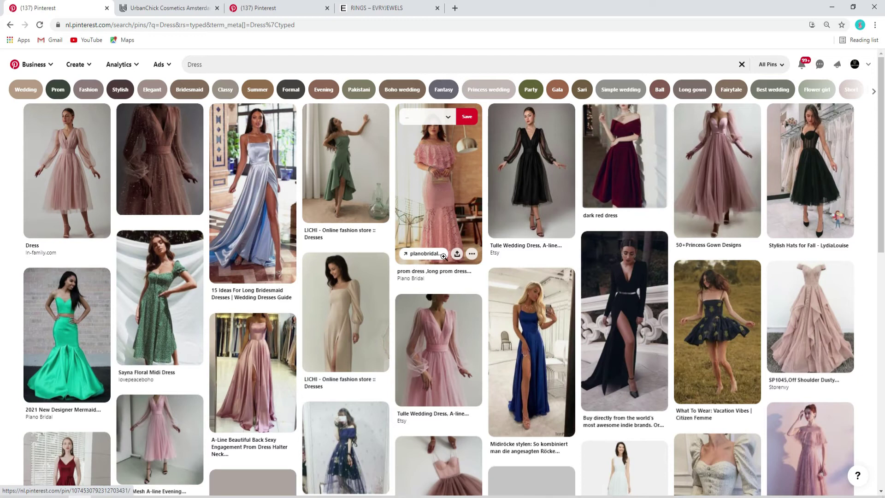
Step: Examine the dress pins in the search results, including their source websites and the related searches
scroll(393, 308, "down", 3)
scroll(393, 308, "down", 8)
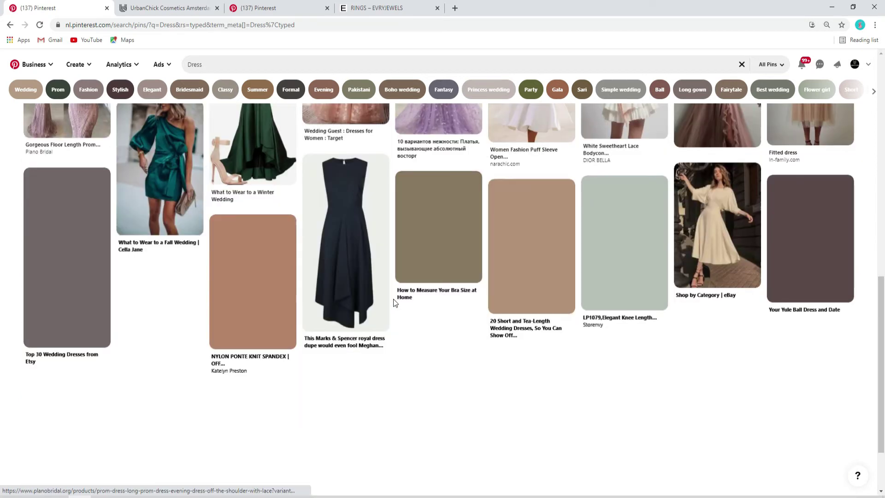
scroll(246, 255, "up", 3)
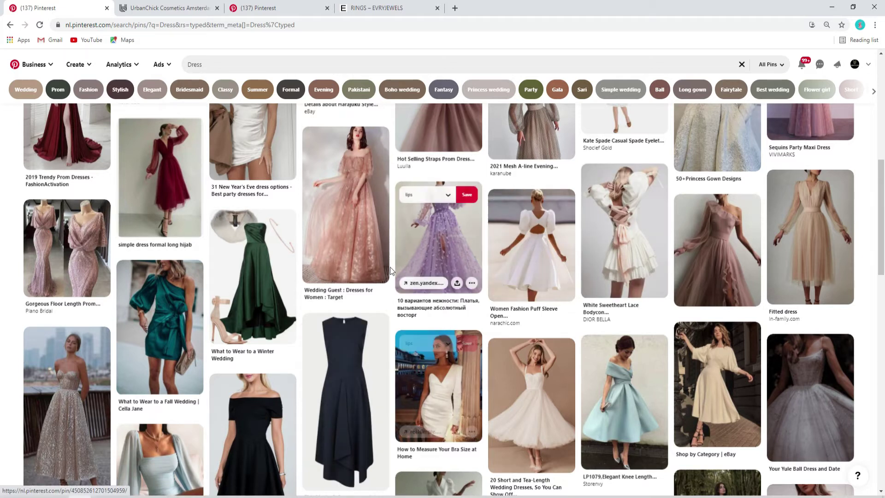
scroll(389, 285, "down", 5)
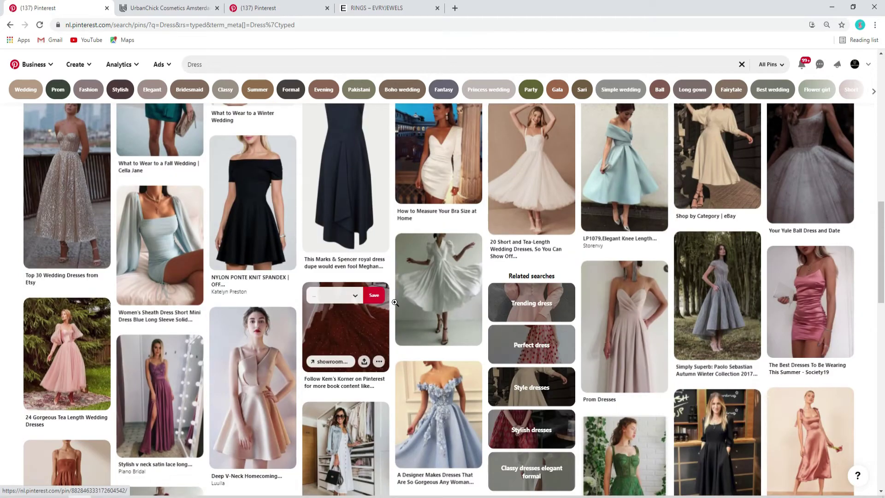
scroll(395, 301, "down", 2)
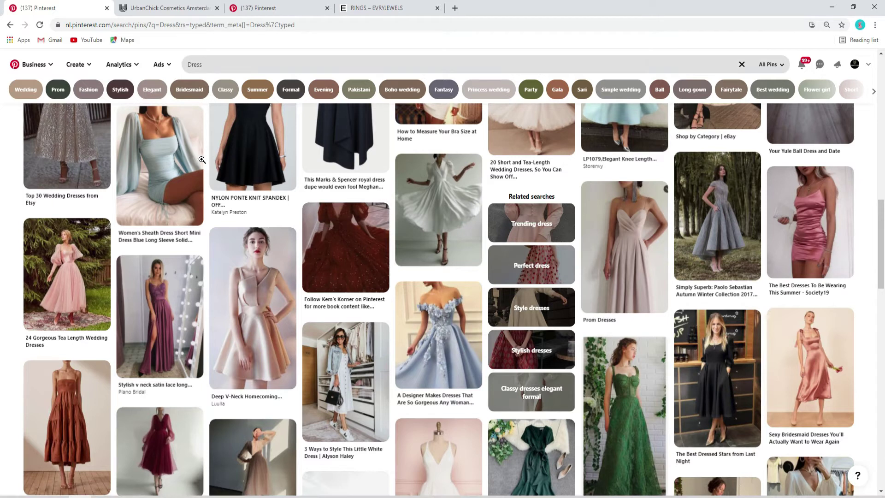
scroll(281, 207, "down", 3)
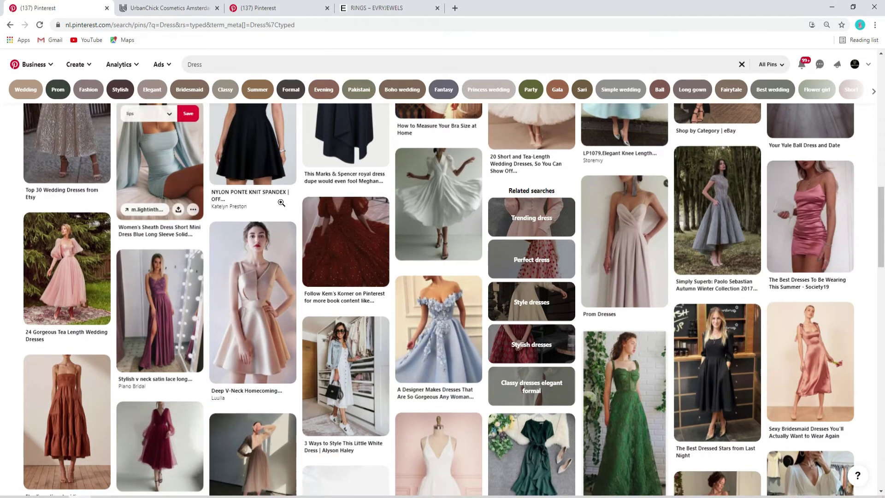
scroll(281, 203, "down", 6)
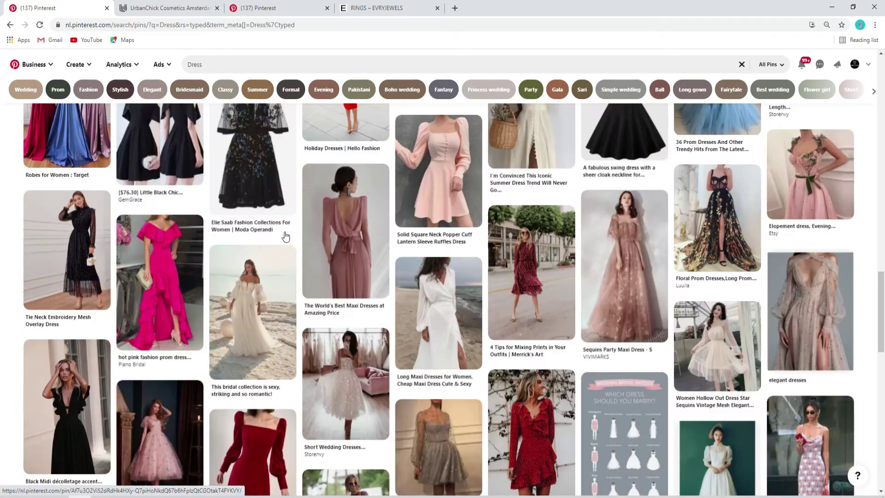
scroll(276, 241, "down", 2)
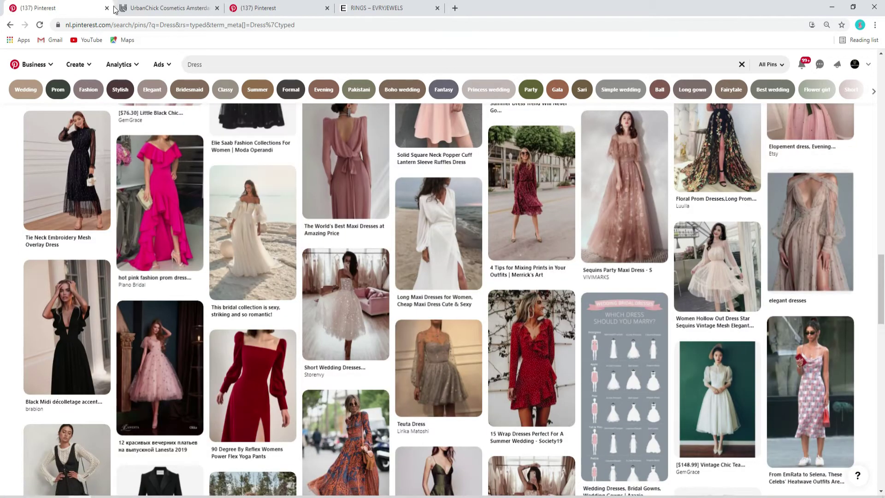
Step: Close the cosmetics shop, second Pinterest and EVRYJEWELS tabs, and open the UrbanChick Cosmetics Amsterdam profile from the remaining tab
left_click(217, 13)
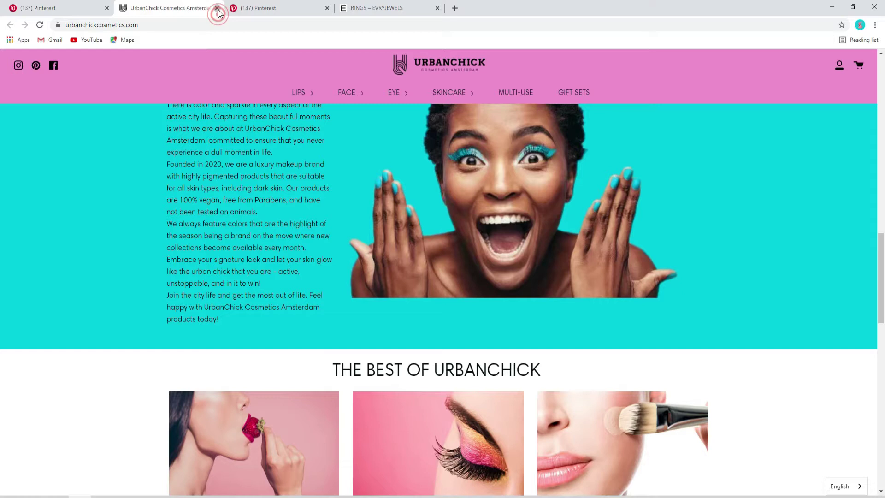
left_click(217, 8)
left_click(217, 8)
left_click(217, 9)
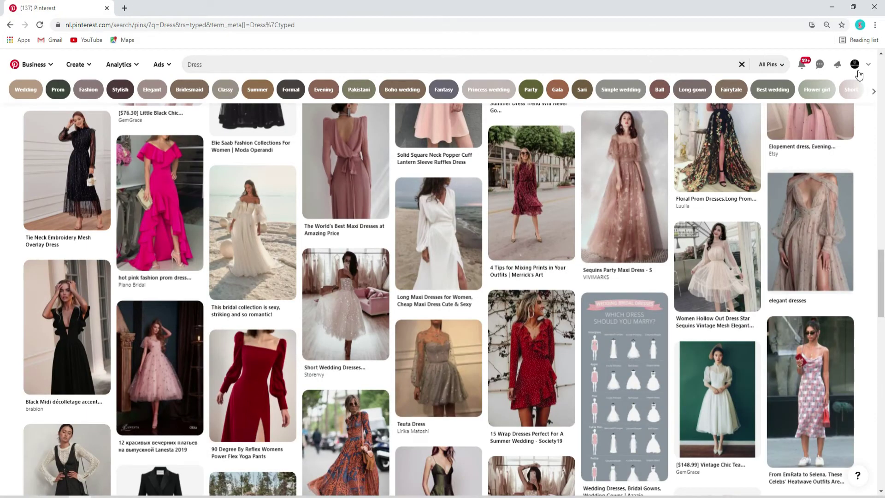
left_click(854, 64)
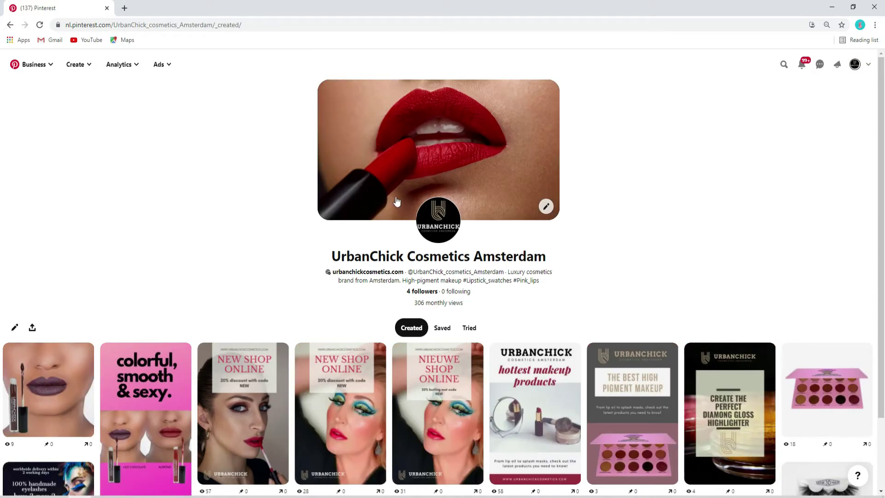
Step: Switch to the browser window with the Gmail inbox and copy the signed-in Google account's e-mail address from its account details
left_click(831, 8)
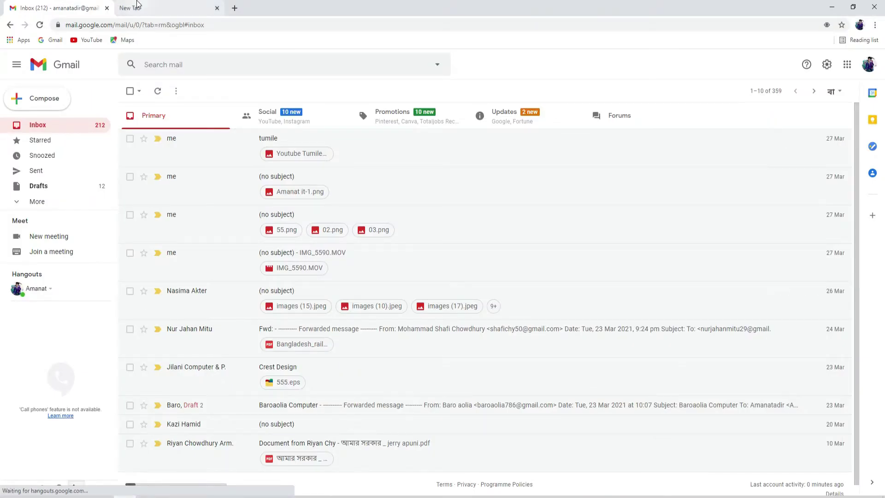
left_click(141, 5)
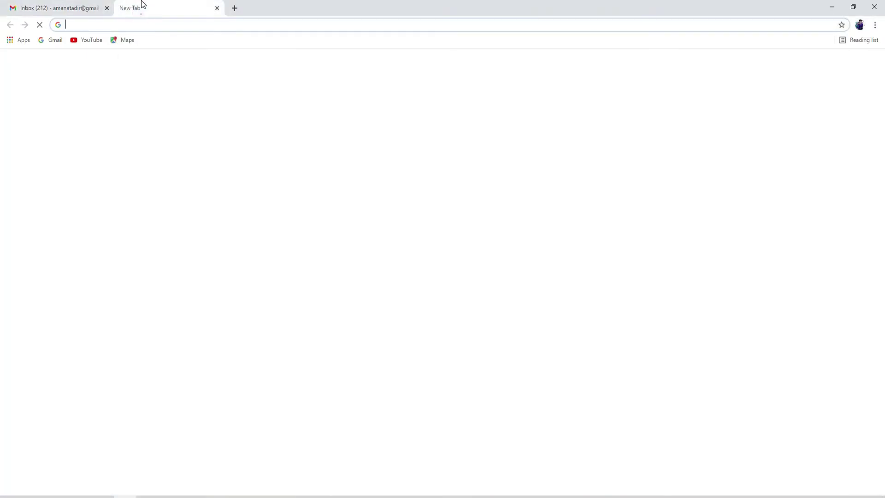
left_click(37, 6)
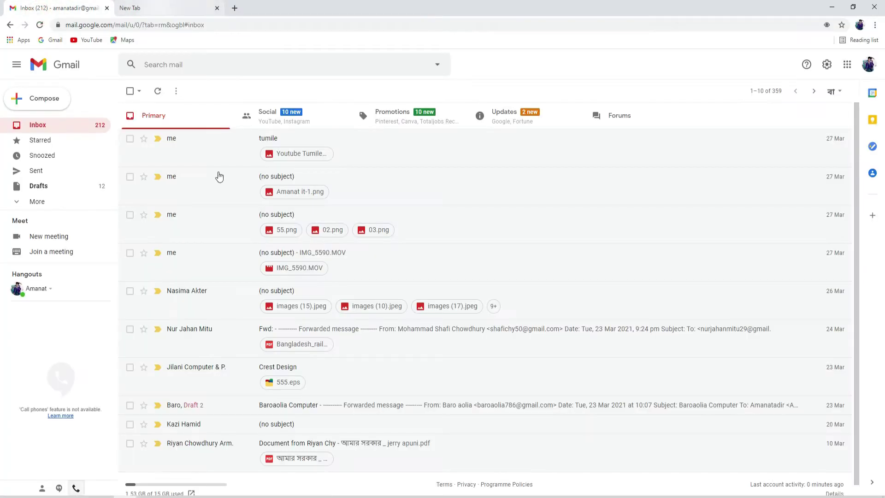
left_click(869, 64)
triple_click(796, 150)
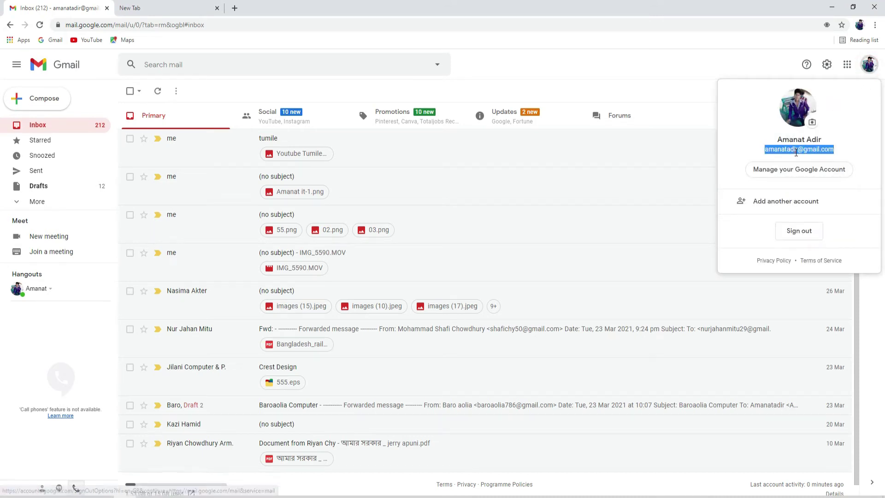
right_click(794, 152)
left_click(809, 159)
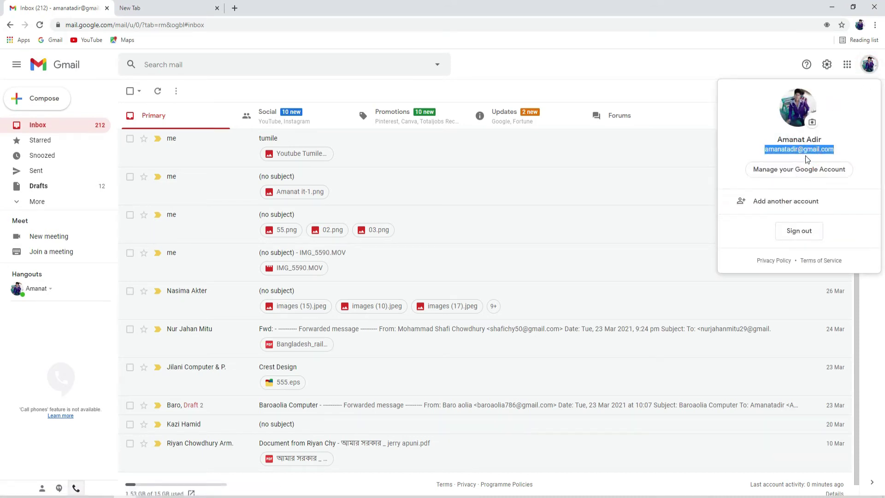
Step: Search Google for "pinterest" in the empty tab and open the pinterest.com result
left_click(133, 11)
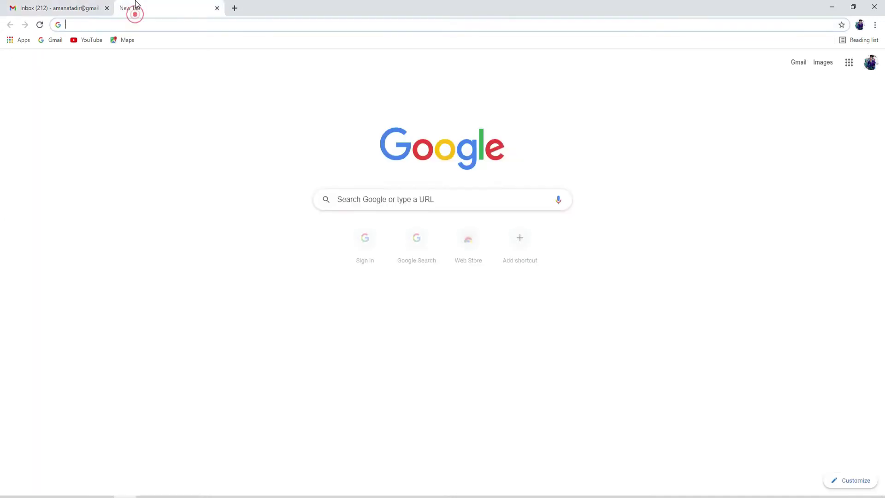
type("pi")
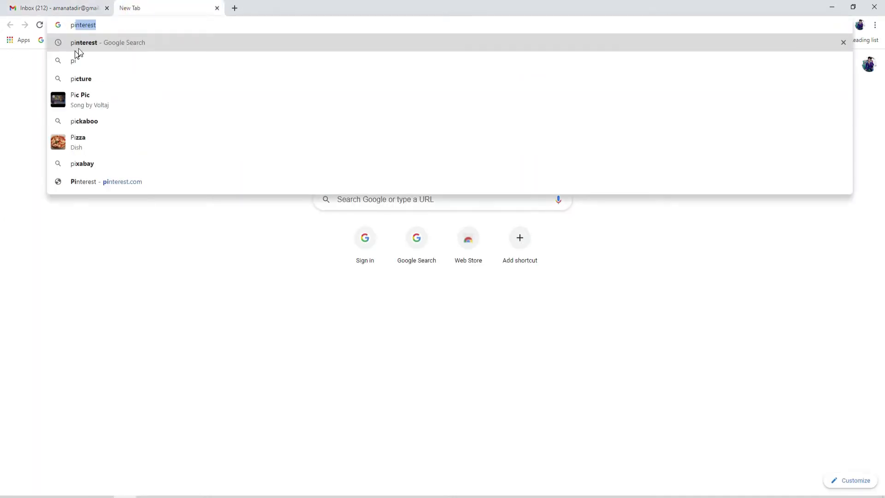
left_click(81, 45)
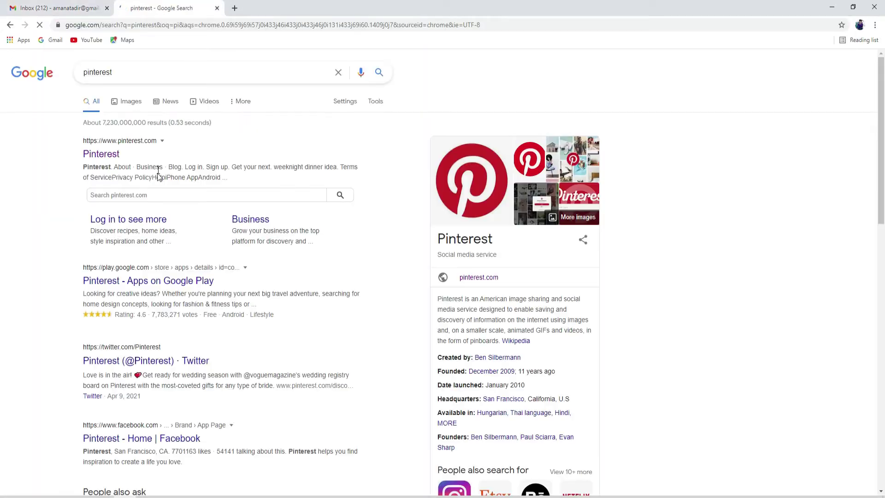
left_click(114, 156)
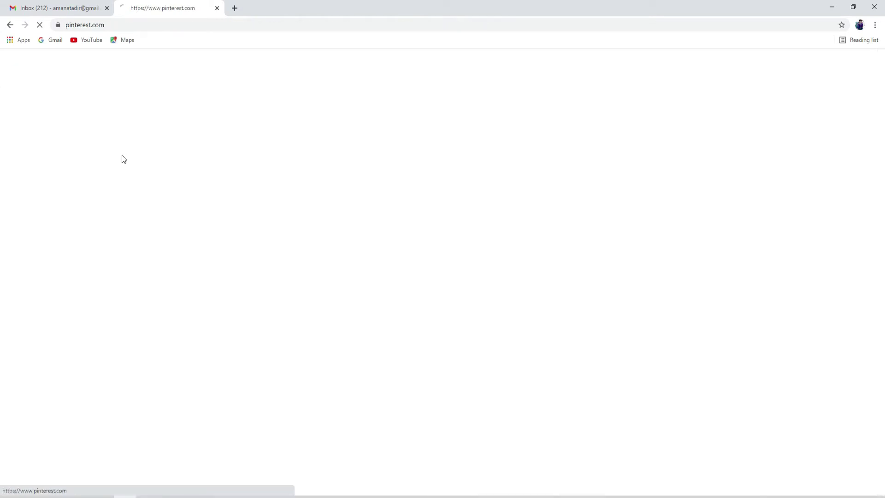
Step: Go back to the Google results for pinterest, view the other browser window's Pinterest search and return to the Gmail account's window
left_click(10, 25)
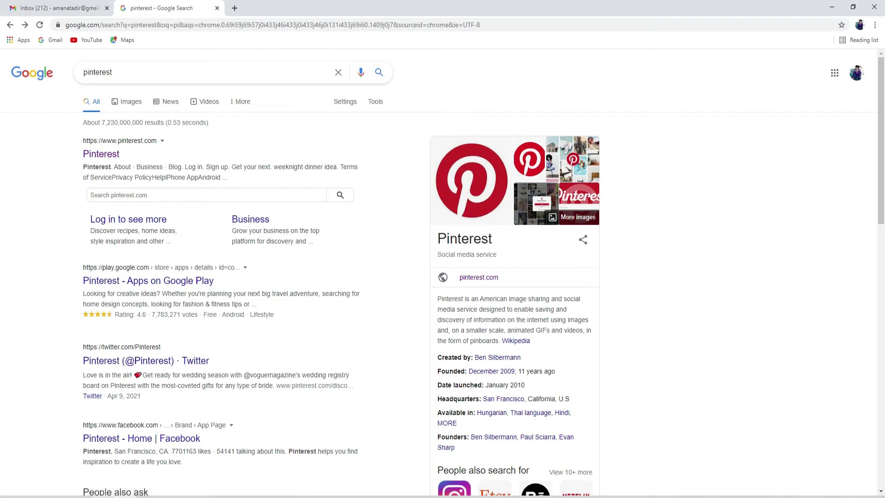
left_click(137, 457)
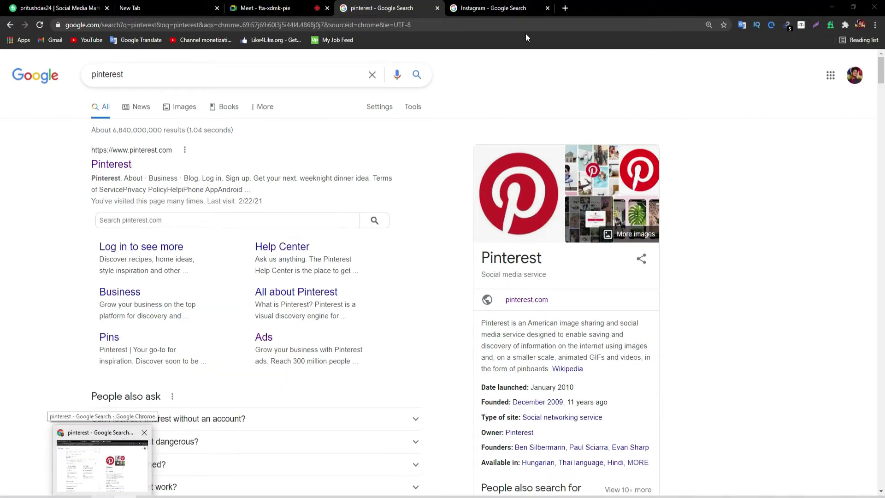
left_click(375, 248)
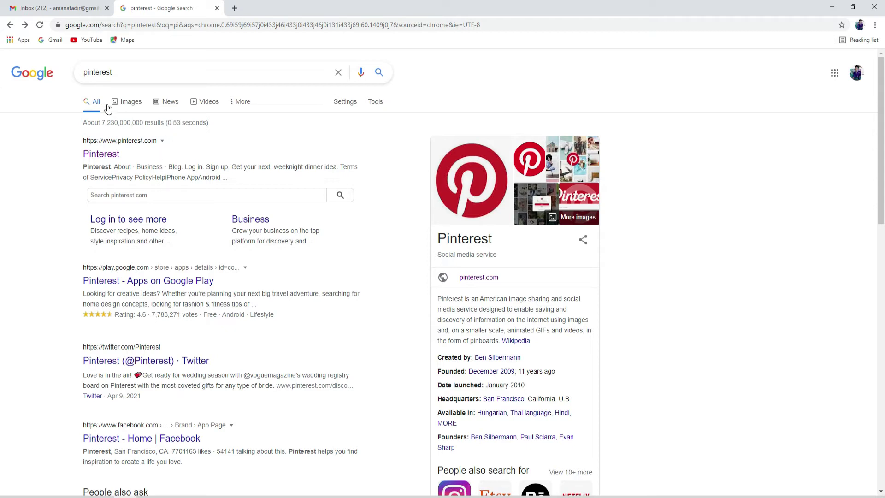
Step: Open pinterest.de in a new tab and compare it with the Google results tab for pinterest
double_click(150, 24)
left_click(236, 9)
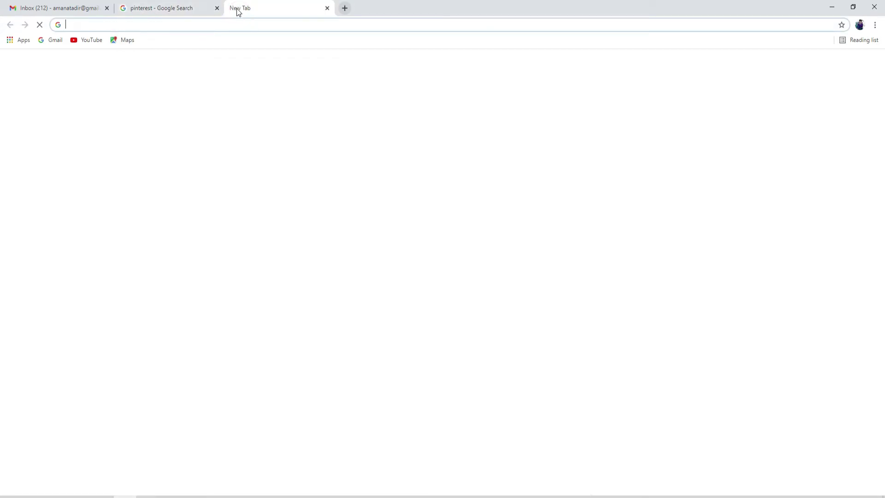
type("pinterest")
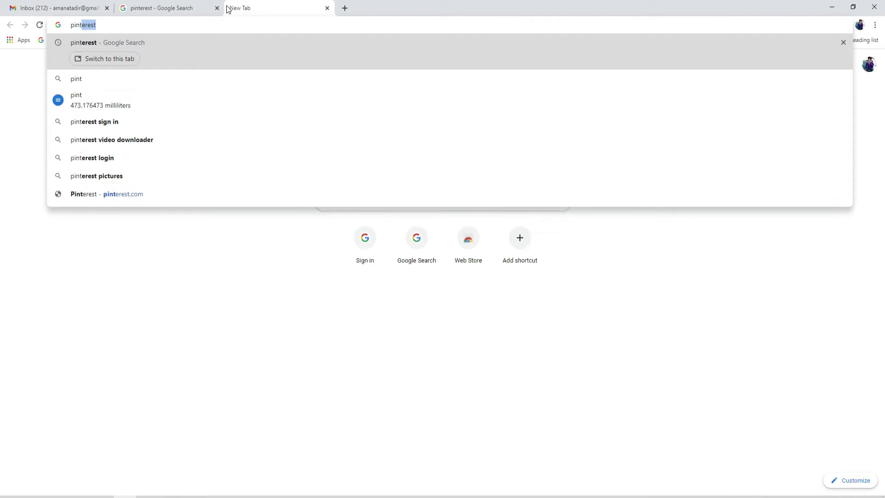
type(".de")
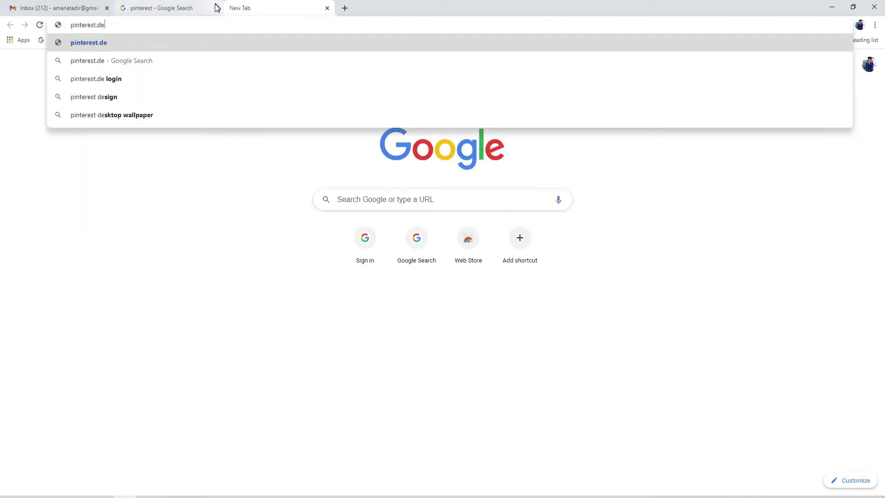
key("Return")
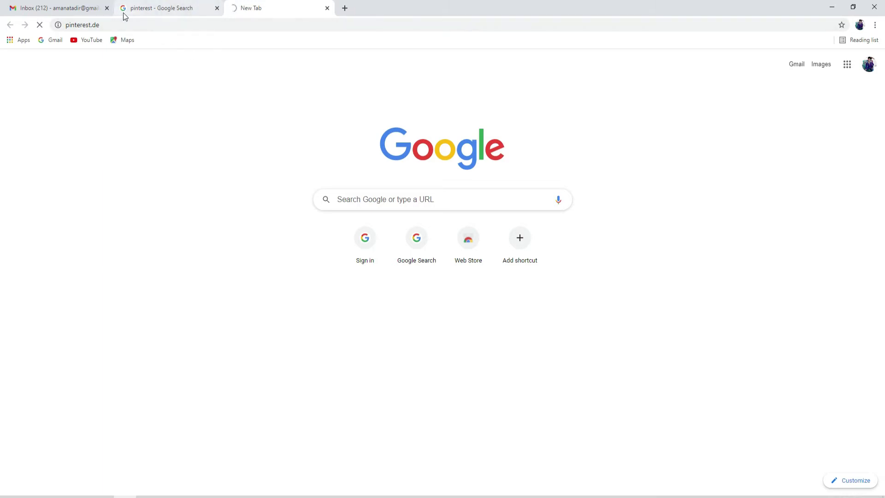
left_click(159, 8)
left_click(249, 8)
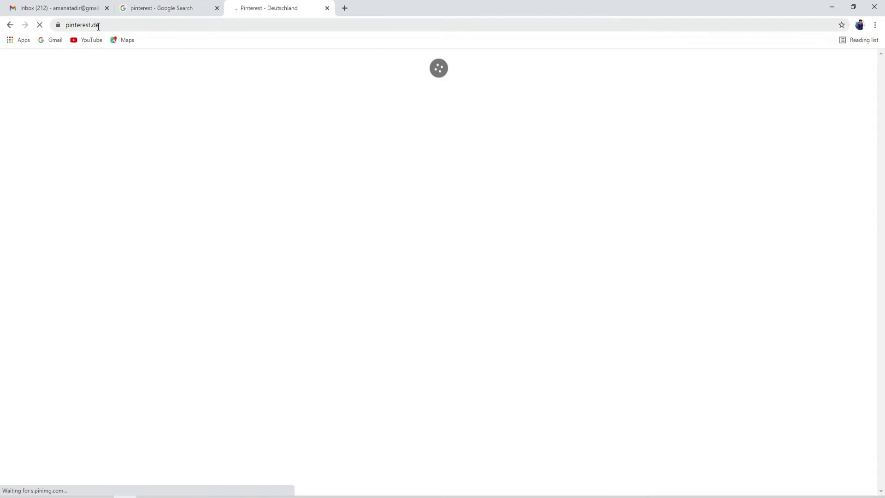
left_click(108, 27)
left_click(128, 27)
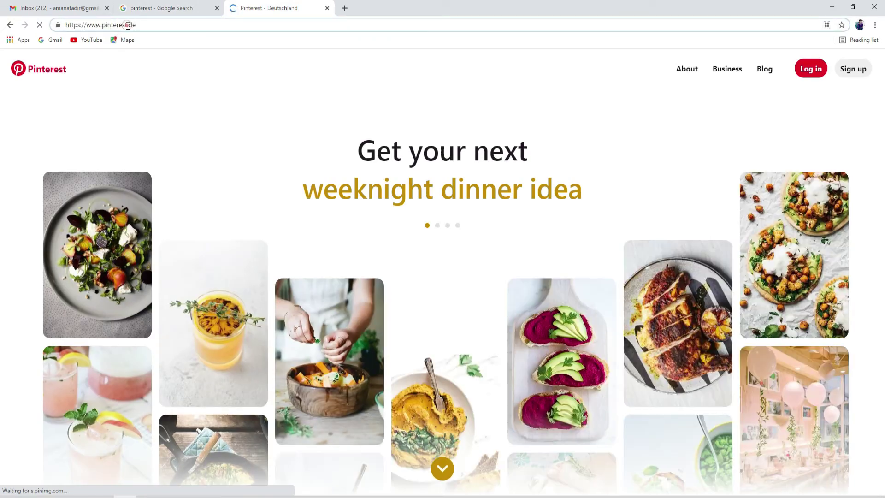
key("BackSpace")
key("BackSpace")
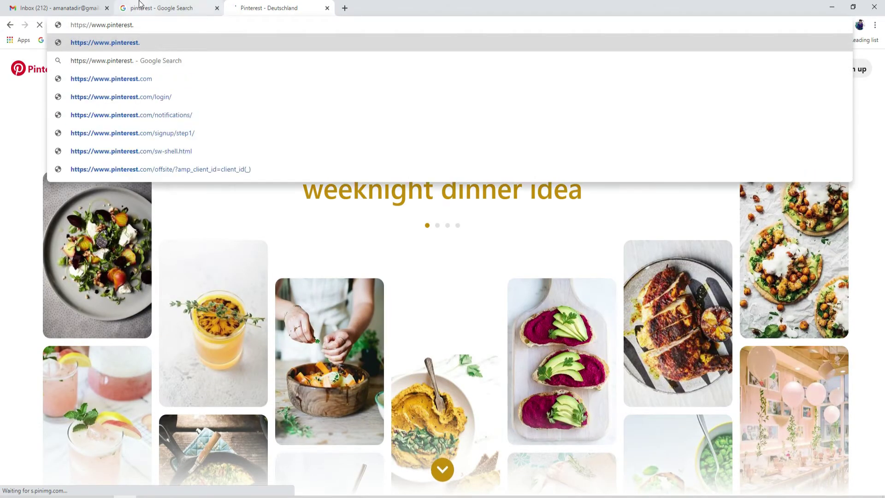
type("it")
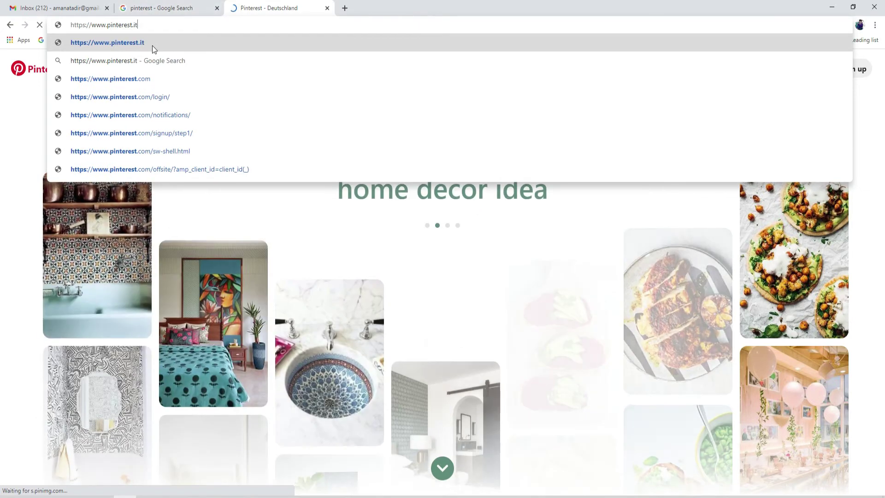
key("Return")
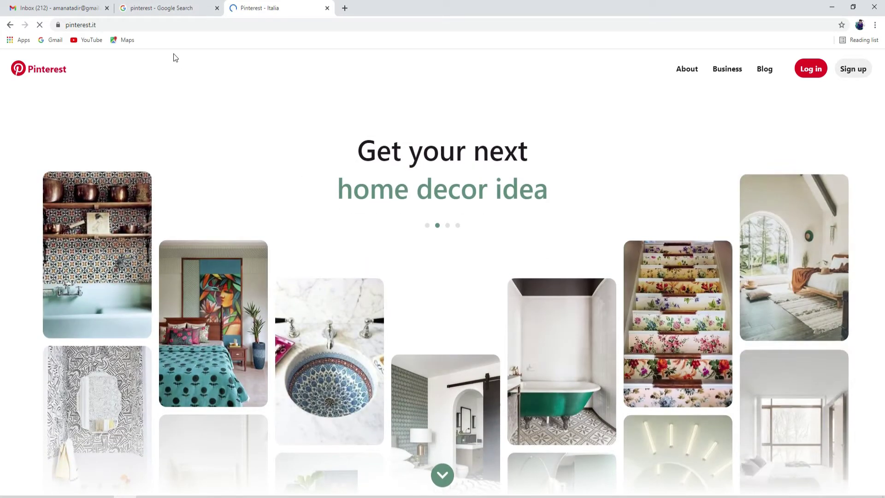
Step: Close the pinterest.it tab, open pinterest.com from the Google results and start signing up
left_click(326, 8)
left_click(100, 152)
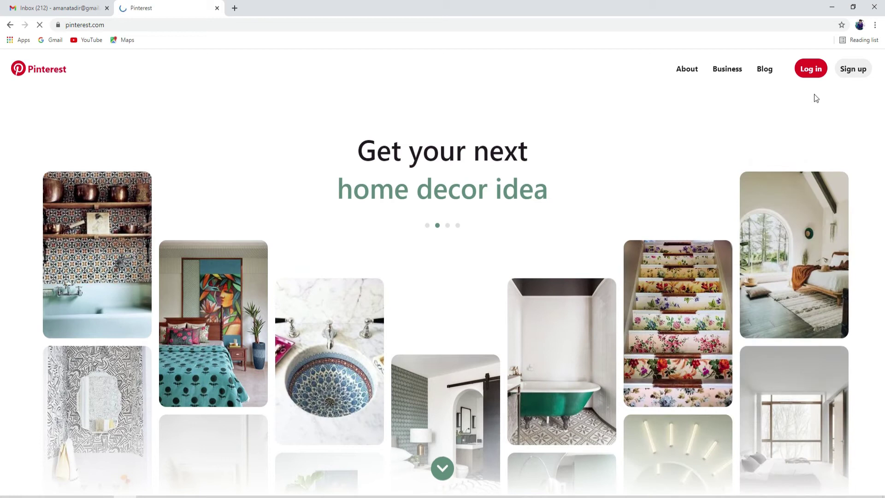
left_click(852, 70)
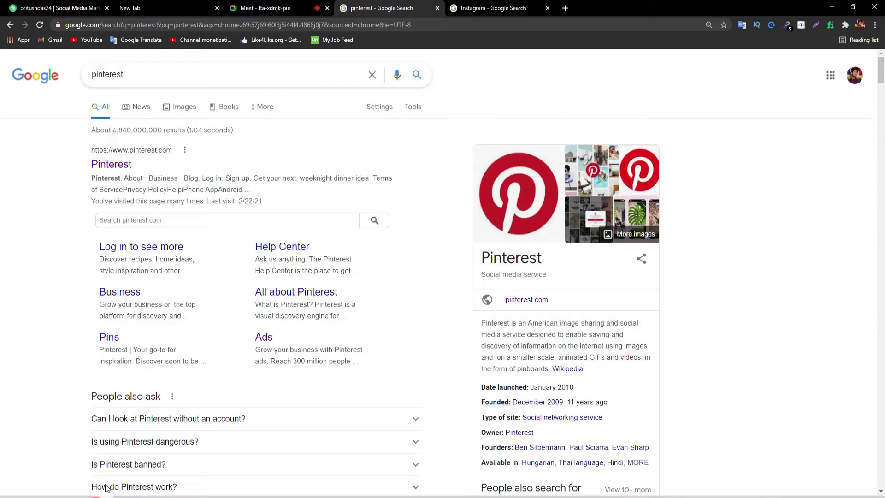
Step: Switch to the Google Meet call, close the pinterest and Instagram search tabs, admit the waiting participant and minimize the window
left_click(255, 8)
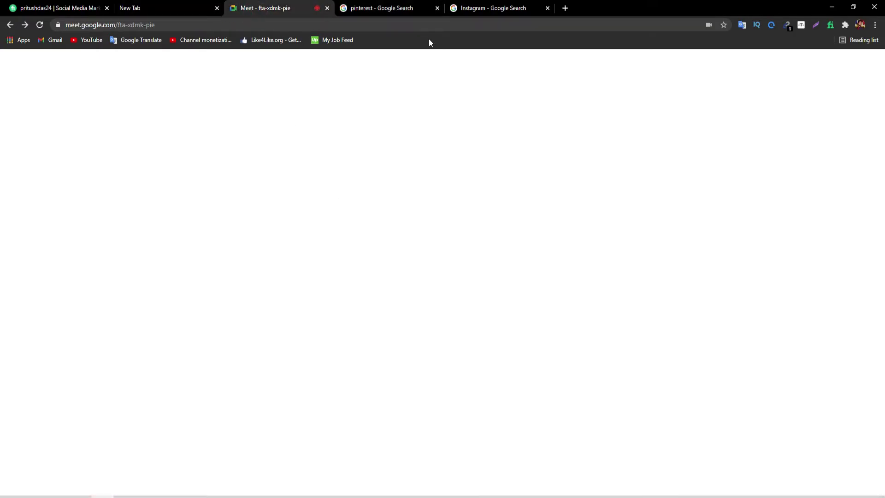
left_click(431, 9)
left_click(437, 7)
left_click(316, 6)
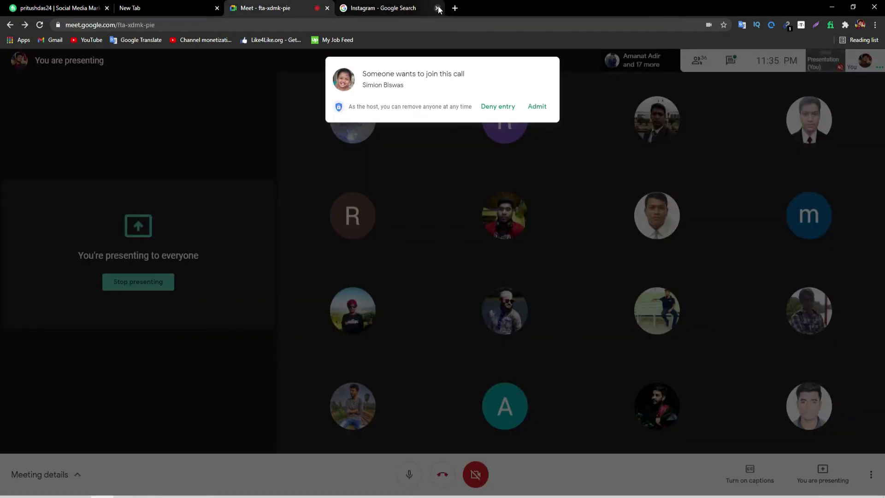
left_click(537, 106)
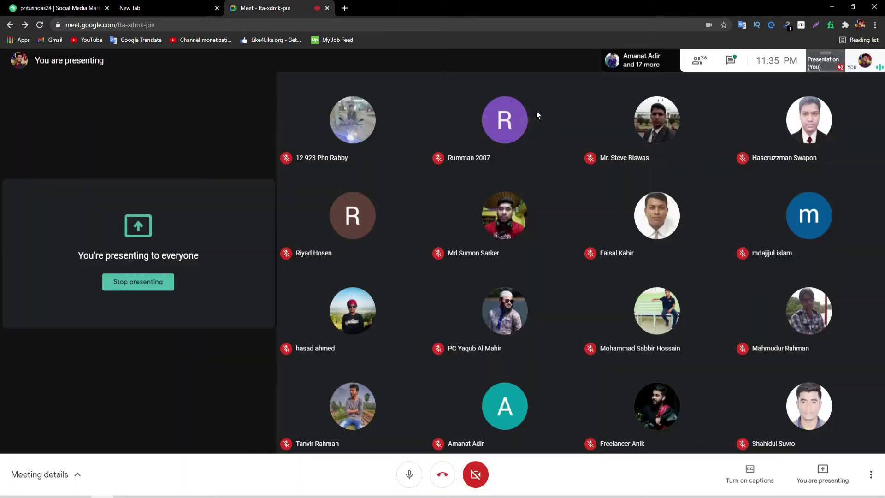
left_click(832, 9)
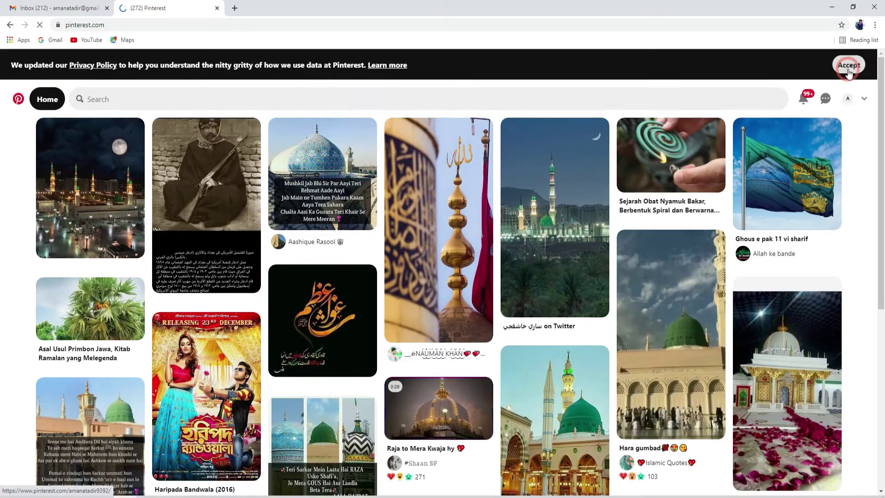
Step: Accept Pinterest's privacy policy update notice, view the account options and open the account's own profile page
left_click(847, 71)
scroll(618, 242, "down", 1)
scroll(618, 242, "up", 1)
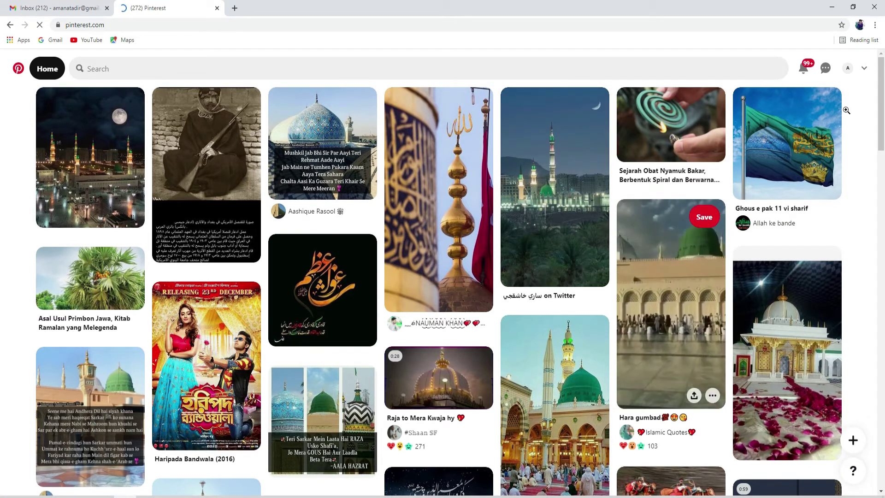
left_click(863, 69)
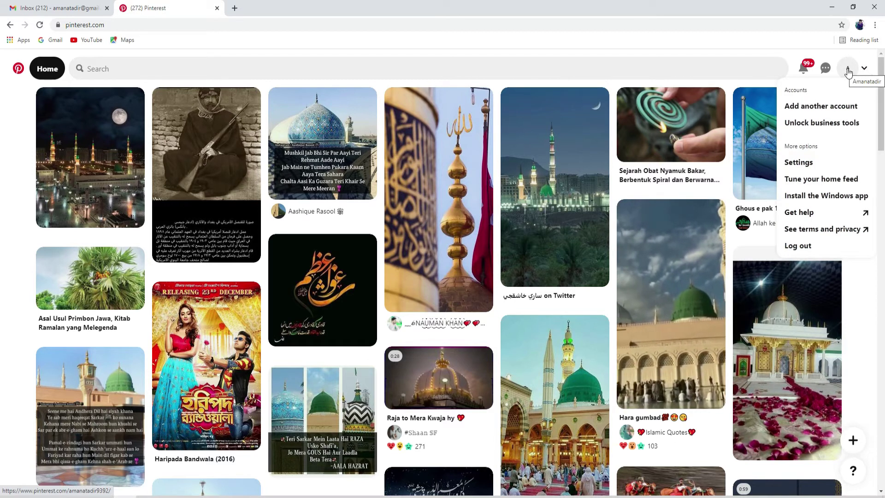
left_click(847, 70)
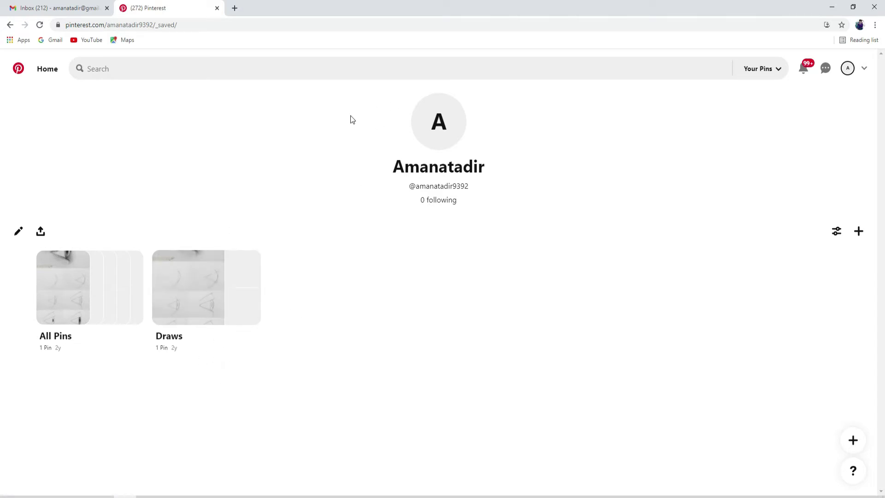
Step: Close the Pinterest profile and Gmail inbox tabs, keeping one new empty tab open
left_click(217, 10)
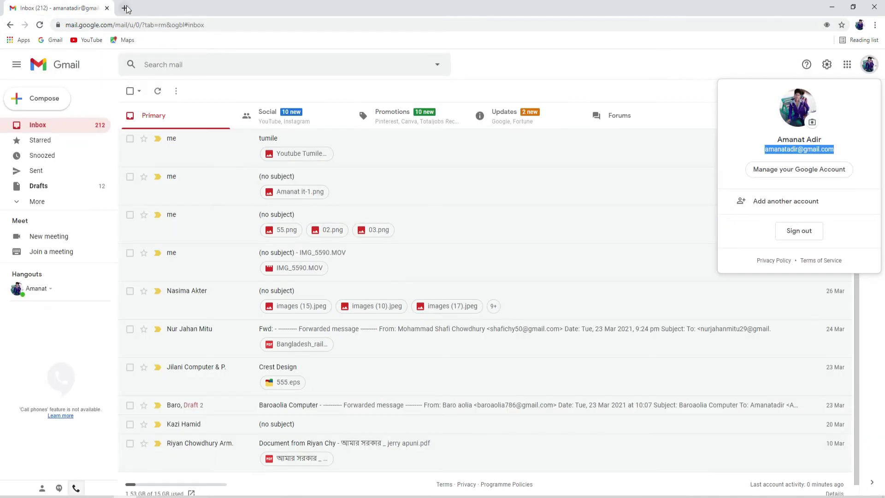
left_click(123, 9)
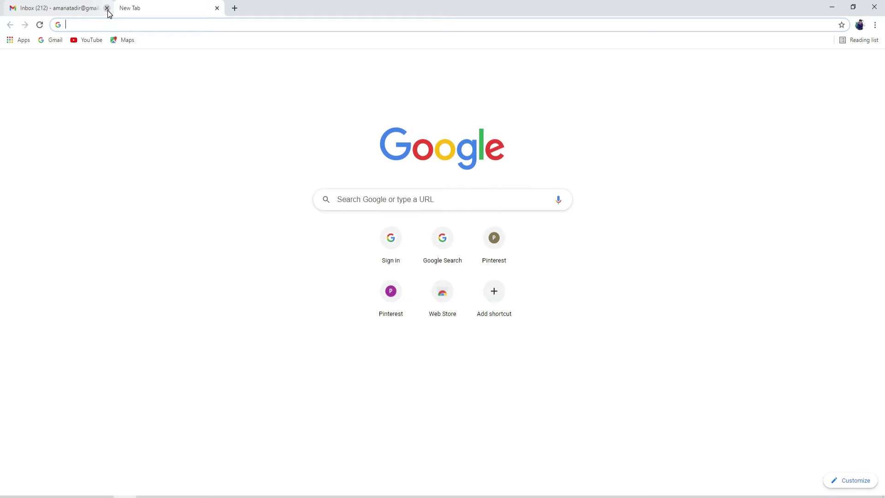
left_click(107, 8)
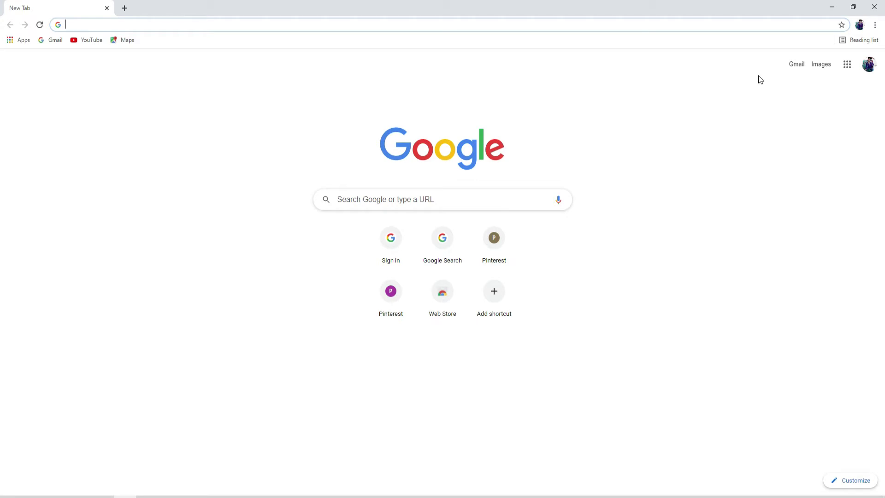
left_click(781, 496)
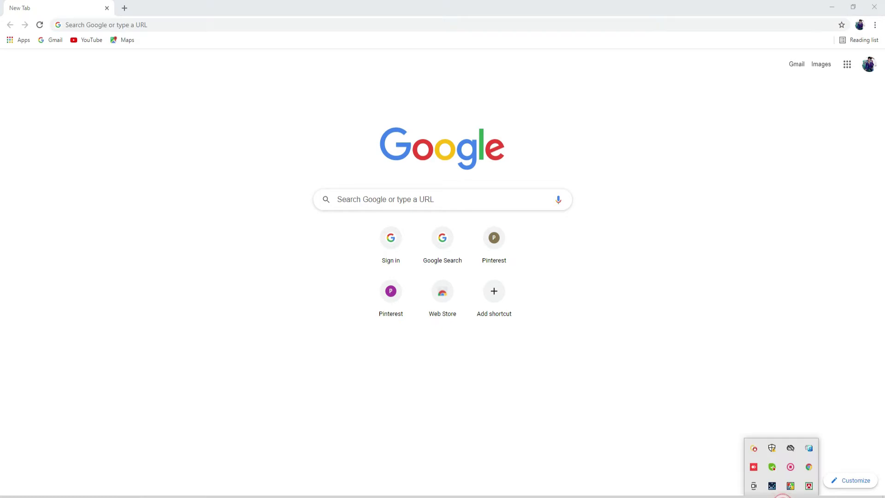
left_click(793, 468)
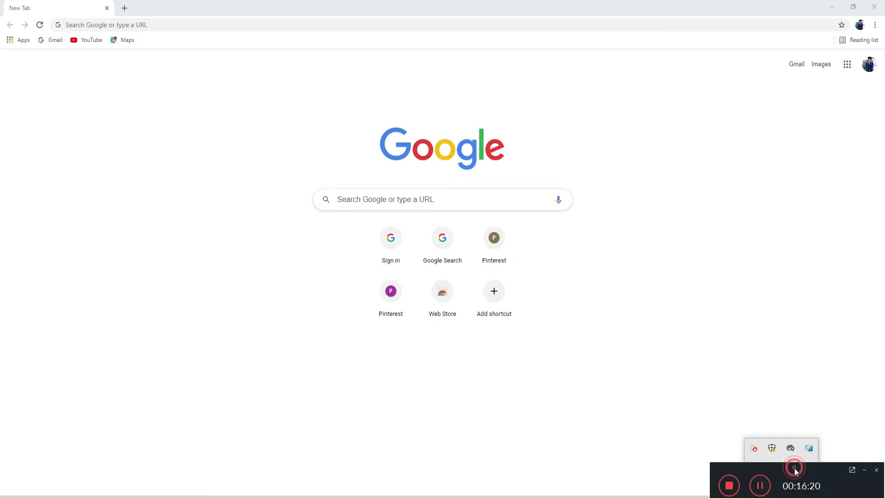
left_click(759, 485)
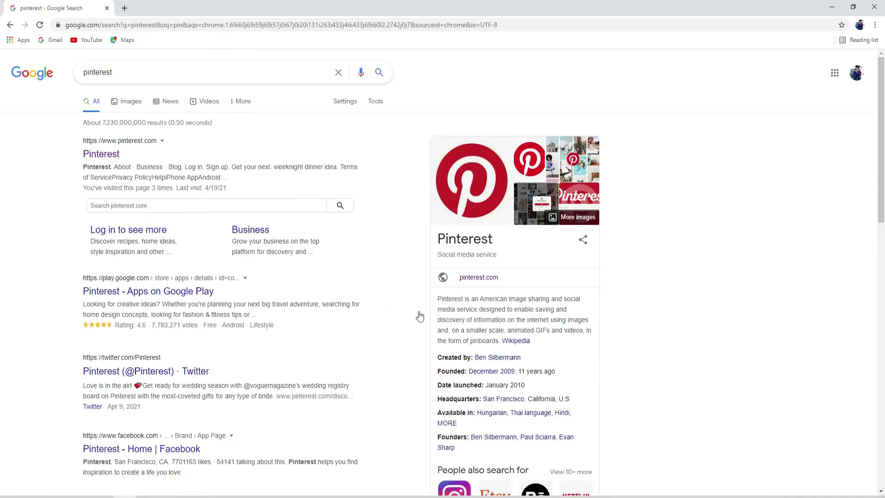
Step: Open Pinterest from the Google results and log out of the existing personal account
left_click(98, 156)
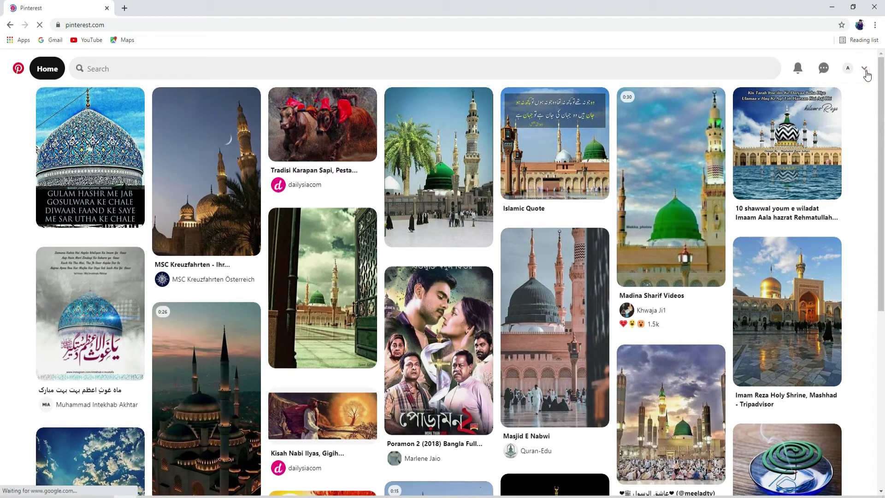
left_click(865, 73)
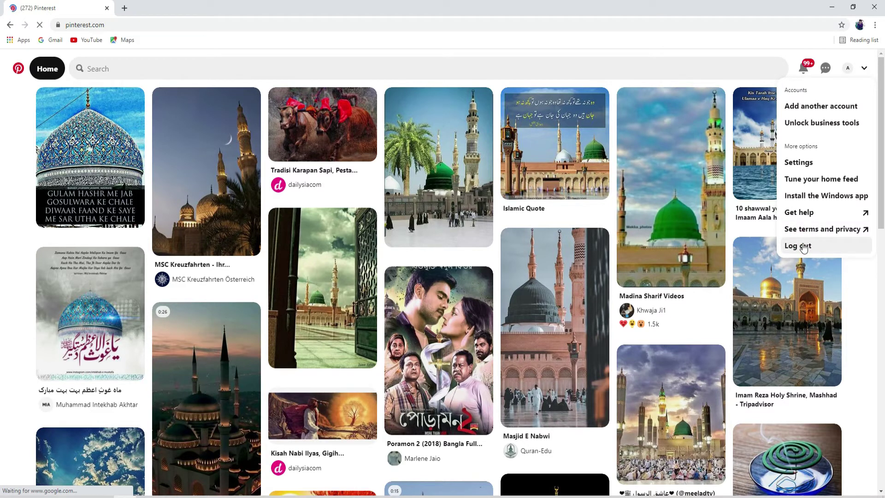
left_click(797, 245)
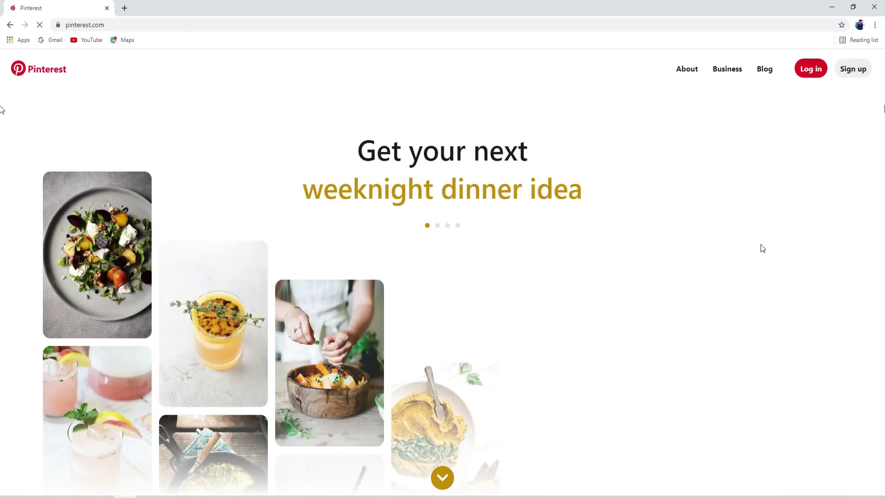
Step: Open the Pinterest sign-up form, dismiss the Google account prompt and point out the password and age fields
left_click(853, 70)
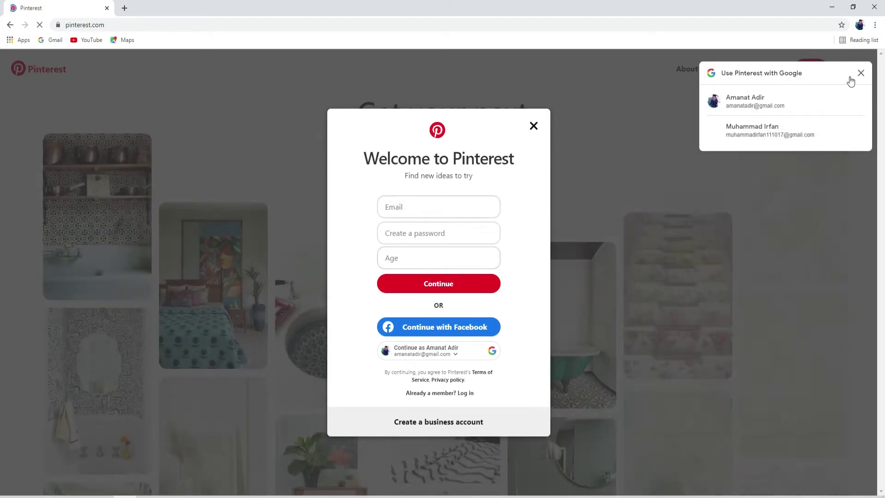
left_click(860, 73)
left_click(426, 234)
left_click(421, 258)
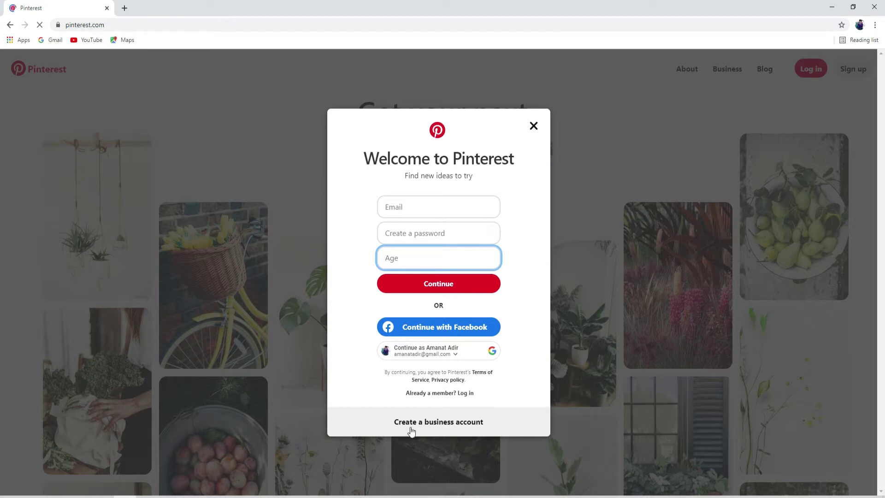
Step: Switch to the second signed-in Google account in a new tab and open its Gmail inbox
left_click(124, 7)
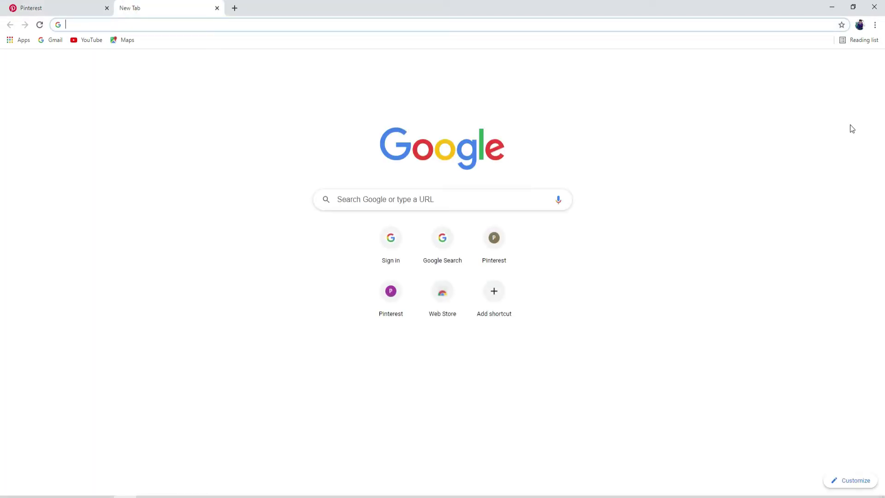
left_click(868, 66)
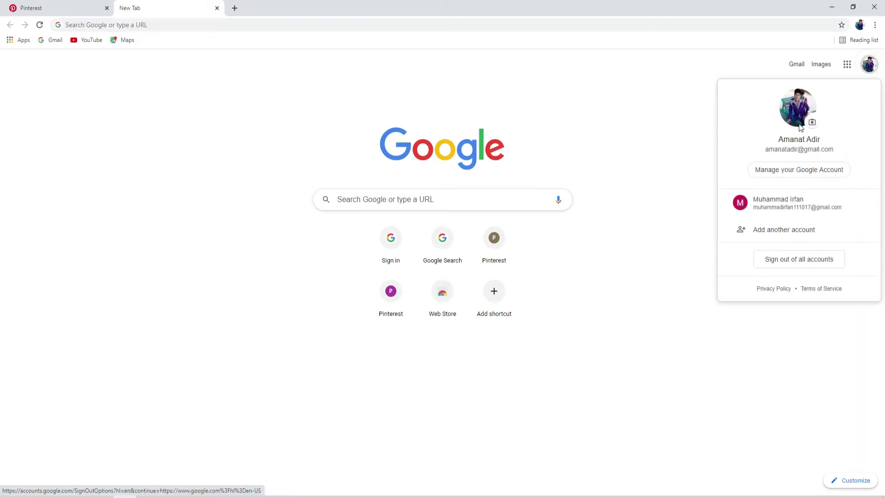
left_click(772, 210)
left_click(792, 63)
Step: Copy the second Google account's e-mail address from its account details in Gmail
left_click(869, 65)
triple_click(792, 154)
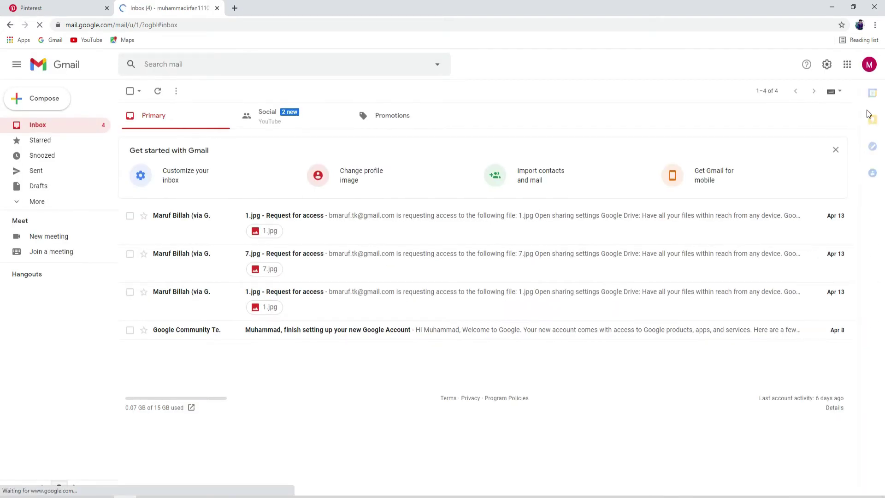
left_click(868, 65)
triple_click(813, 150)
right_click(813, 150)
left_click(818, 155)
Step: Open Pinterest's business account sign-up form and paste the copied Gmail address as the e-mail
left_click(31, 8)
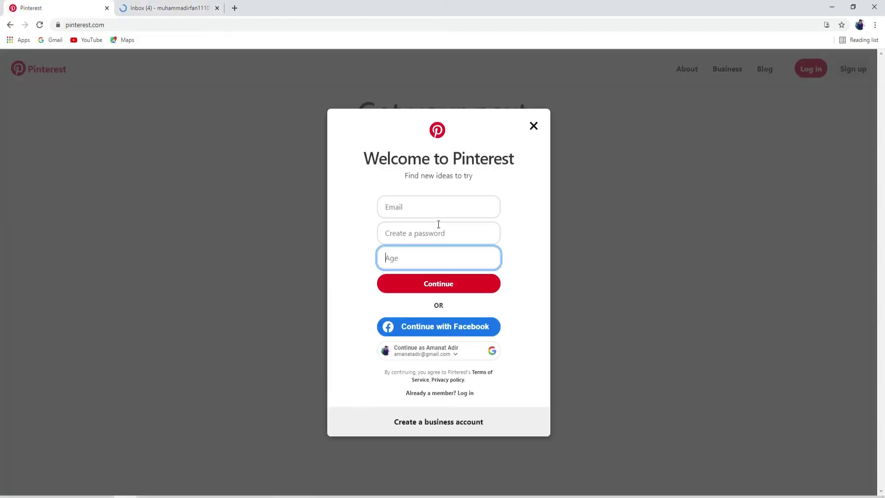
left_click(431, 422)
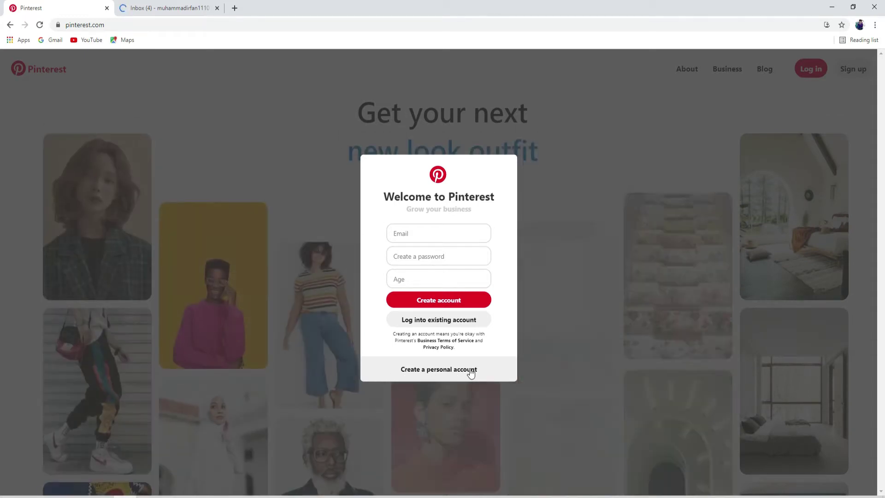
left_click(423, 232)
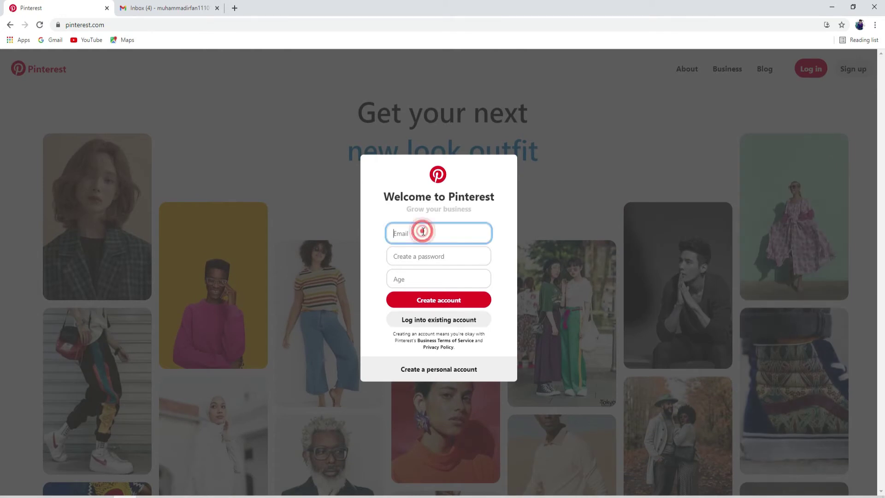
key("ctrl+v")
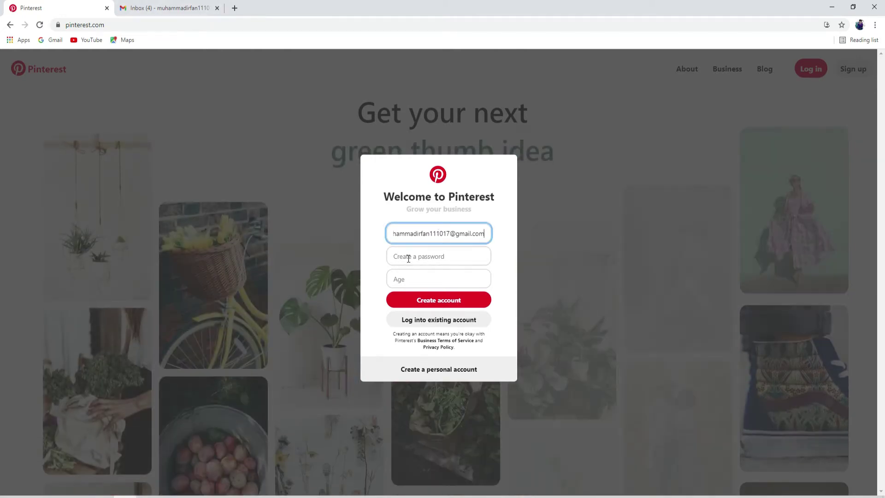
Step: Enter a new account password in the business sign-up form
left_click(408, 259)
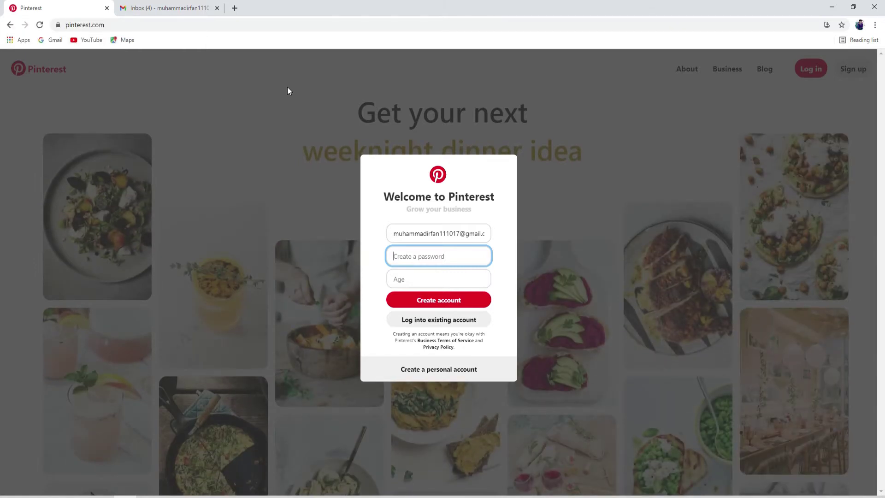
type("••••••")
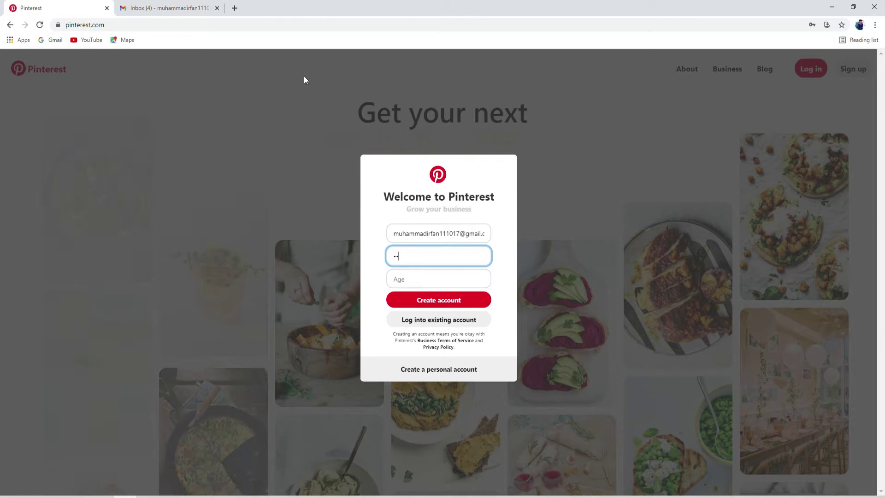
type("••")
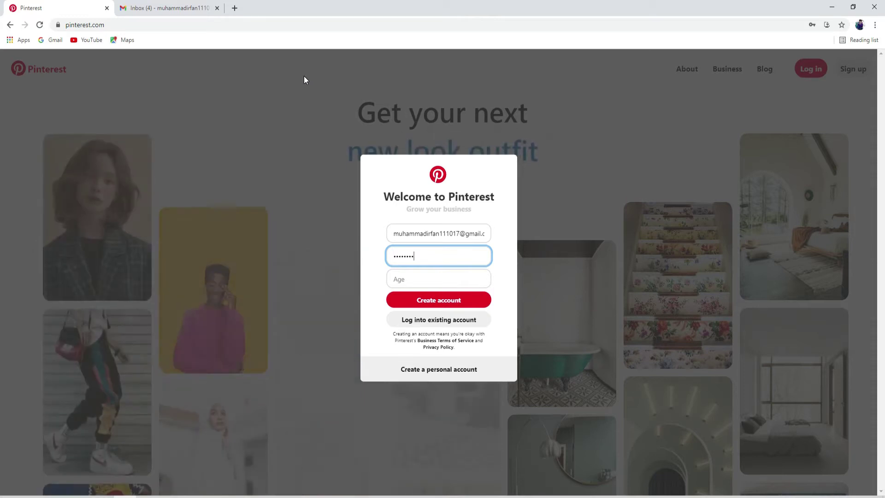
type("•")
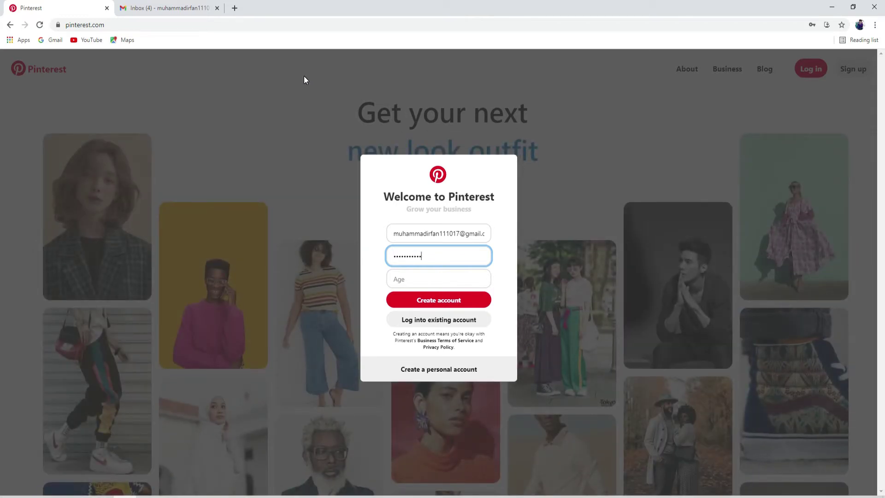
Step: Set the age to 30 and create the business account, saving its login in the browser
left_click(419, 272)
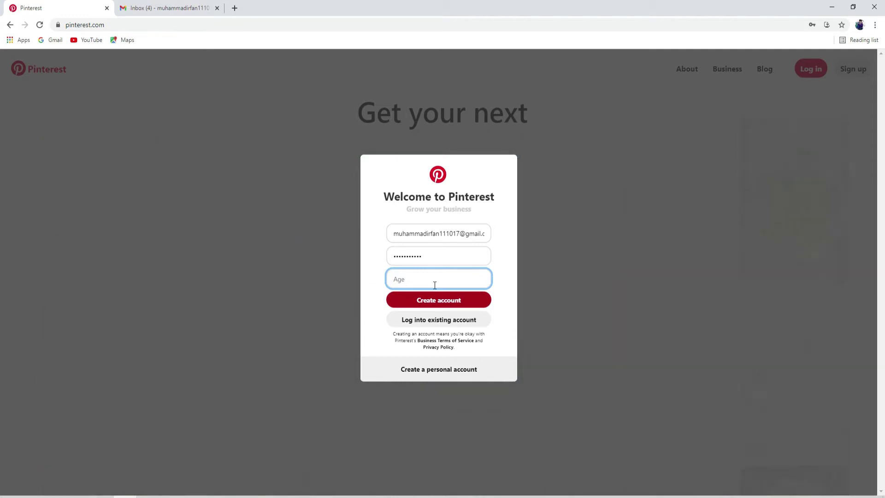
type("26")
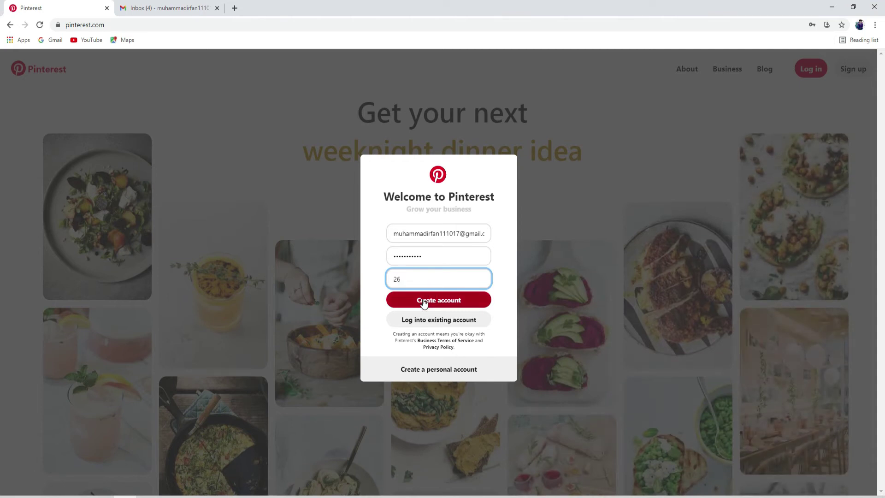
type("3")
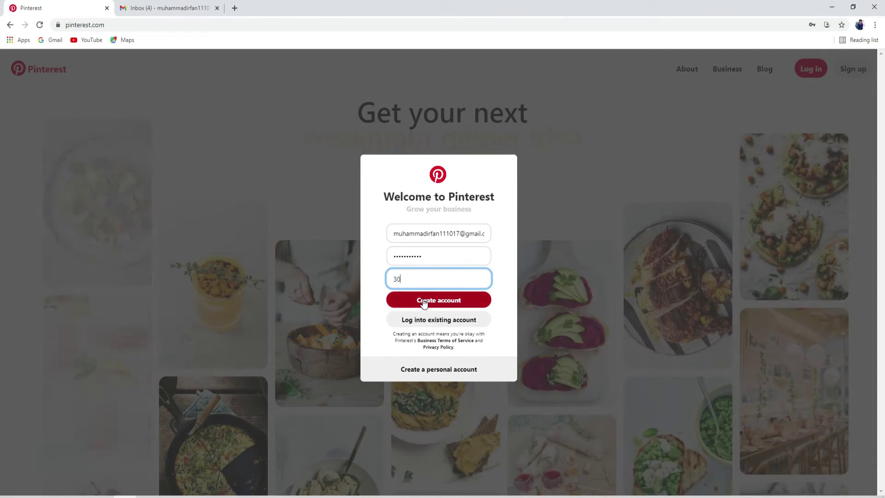
type("0")
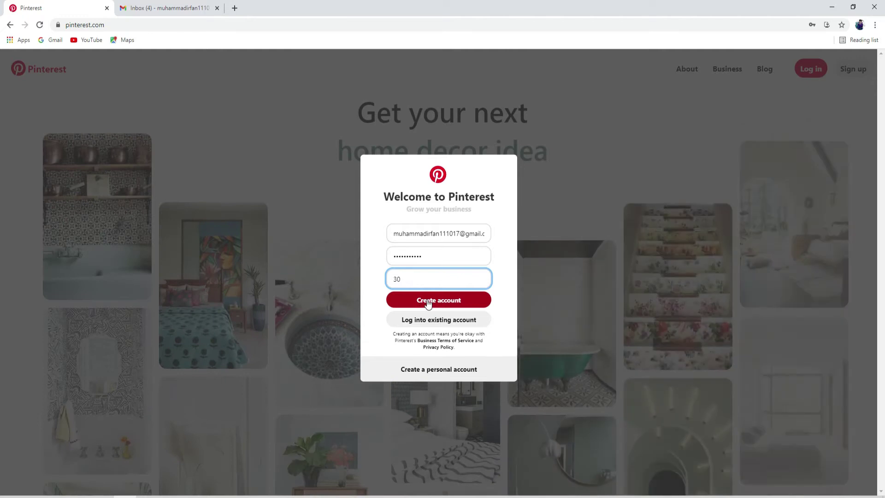
left_click(428, 302)
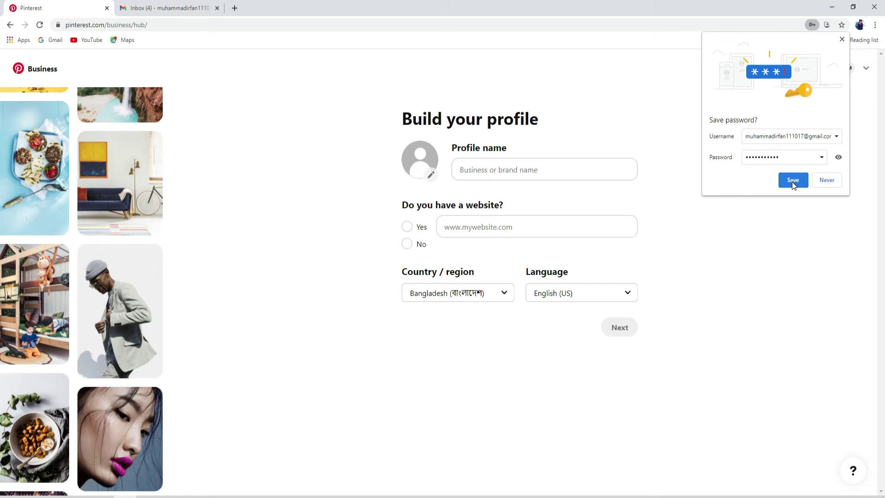
left_click(792, 181)
Step: Minimize the meeting window, search for "english to bangla" in a new tab and open Google Translate
left_click(505, 169)
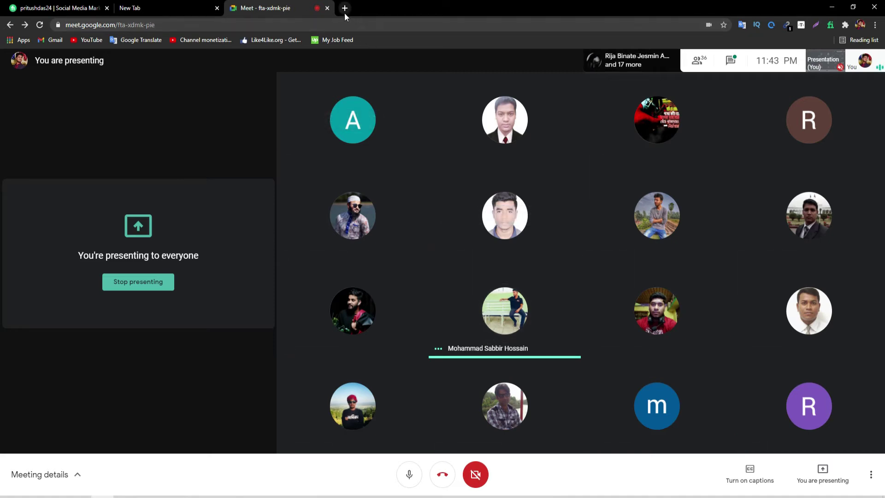
left_click(832, 6)
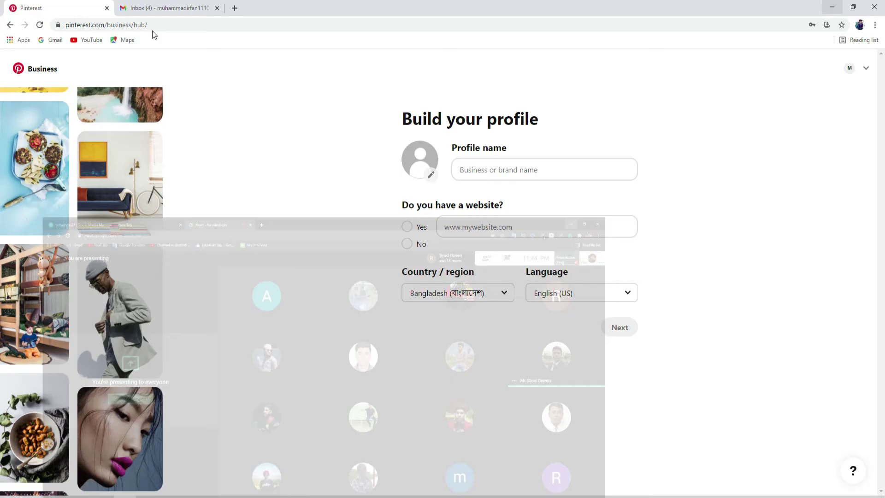
left_click(235, 8)
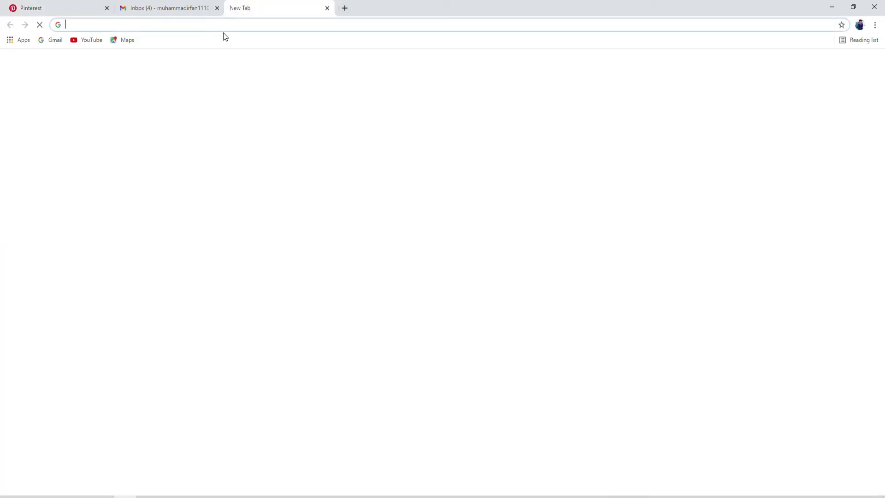
type("eng to")
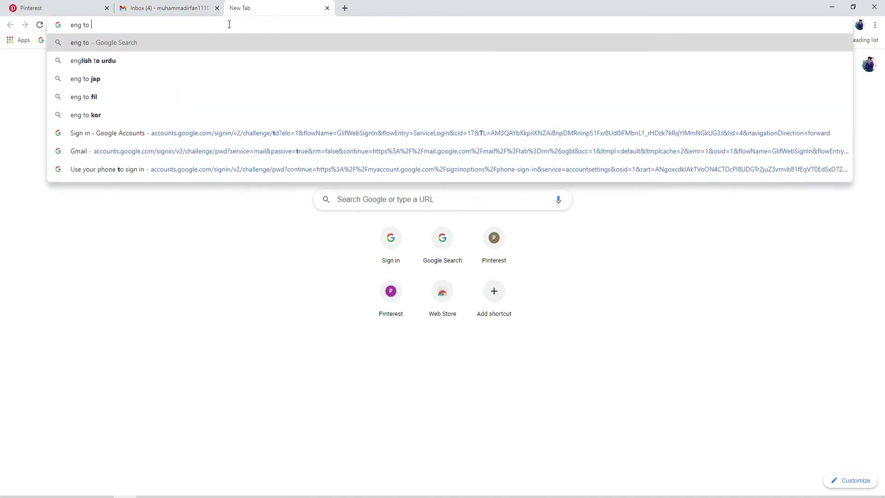
left_click(119, 132)
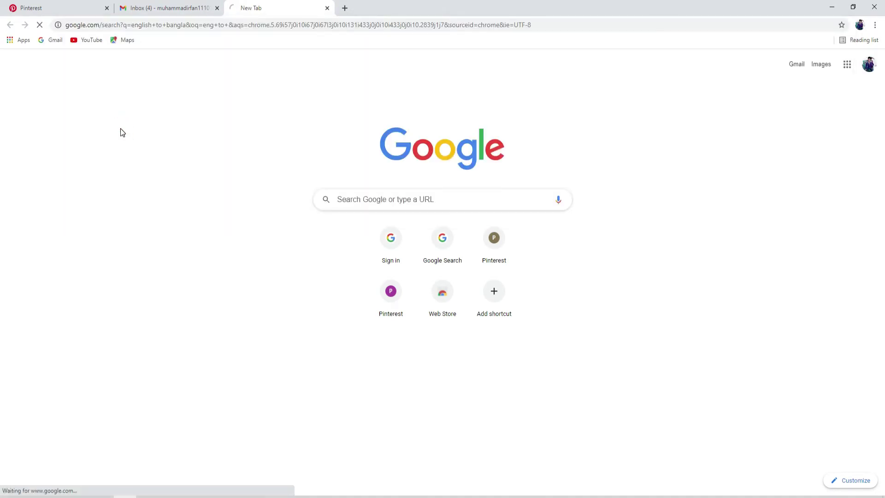
left_click(110, 291)
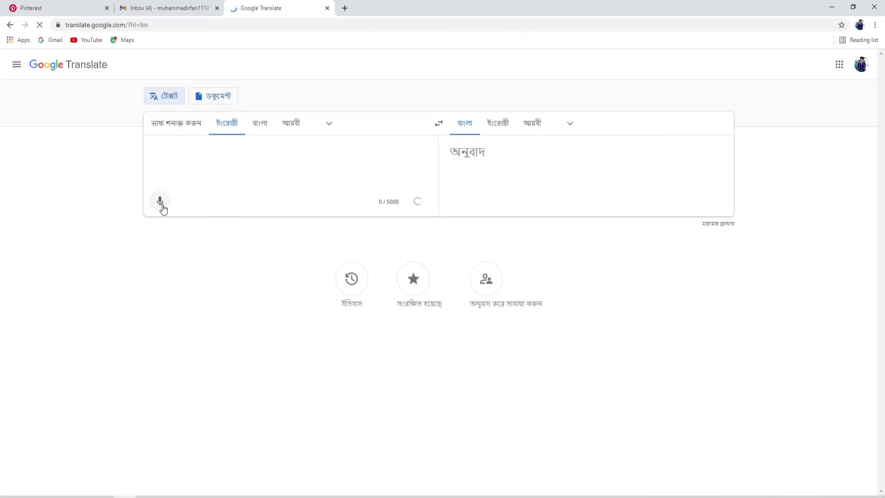
Step: Dictate "home decorator" as the English source text by voice and copy it
left_click(161, 203)
left_click(142, 78)
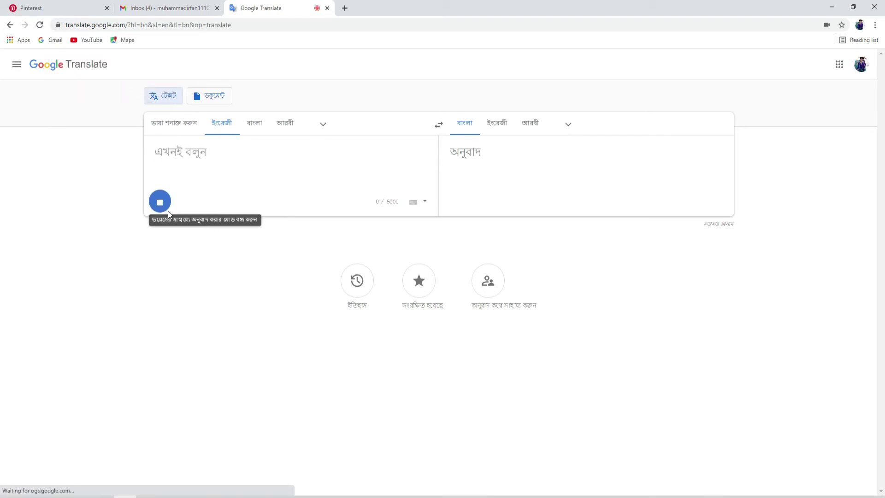
triple_click(212, 151)
right_click(225, 155)
left_click(229, 160)
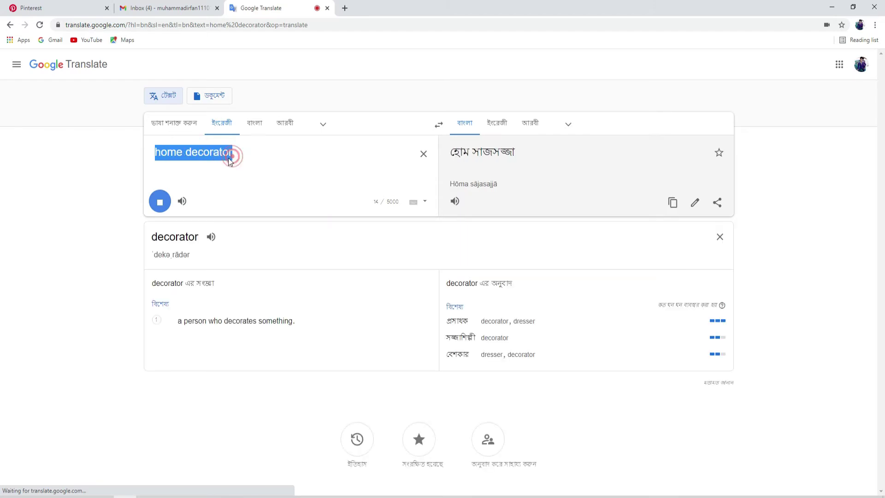
Step: Fill in the Pinterest profile name as "Home Decorator" and answer No to having a website
left_click(184, 7)
left_click(50, 8)
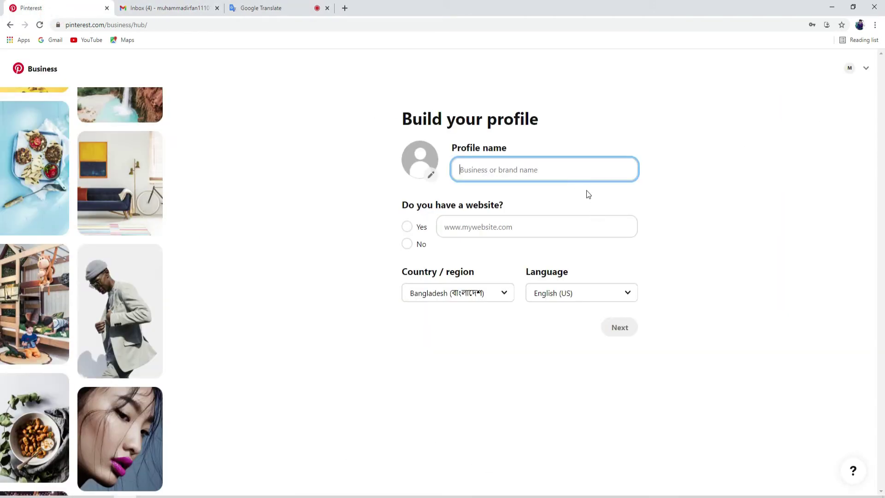
key("ctrl+v")
left_click(465, 169)
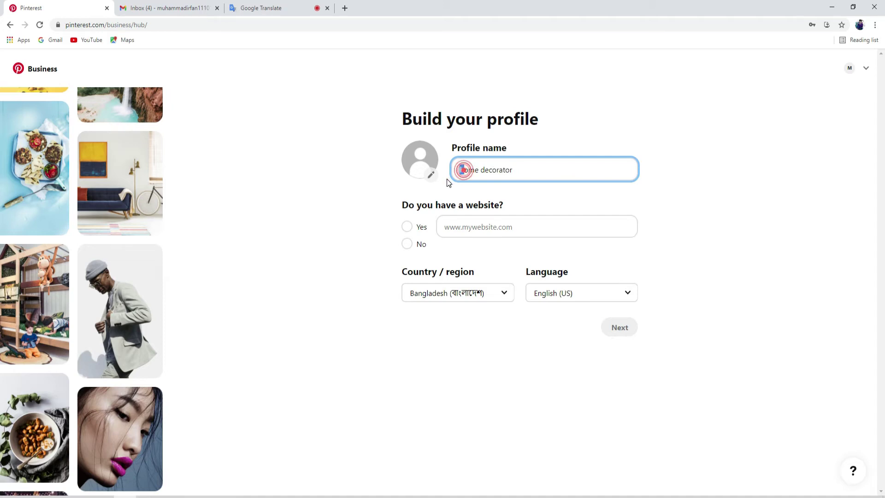
key("BackSpace")
type("H")
left_click_drag(486, 171, 484, 171)
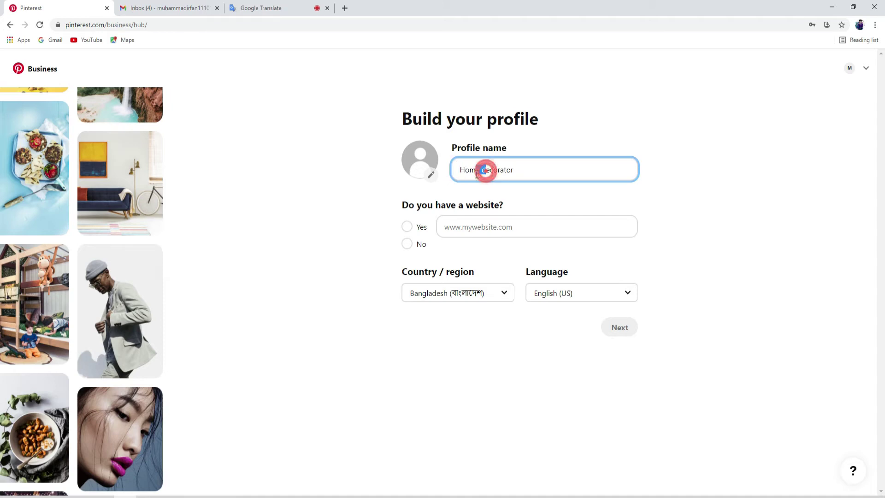
type("D")
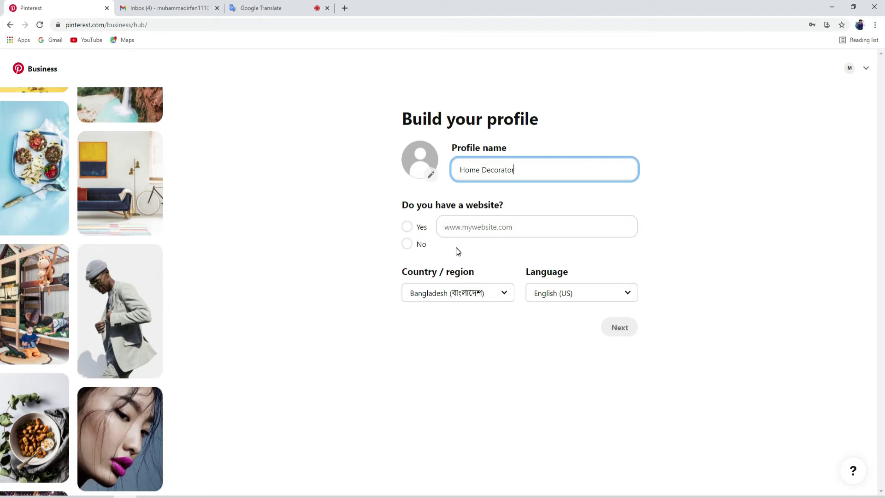
left_click(408, 245)
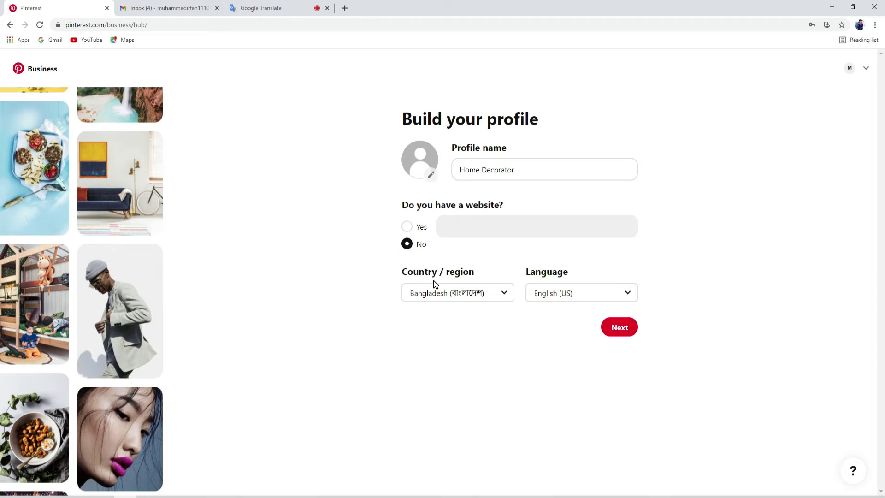
Step: Browse the countries, set the country / region to France and continue to the business description page
left_click(491, 293)
left_click(491, 292)
left_click(491, 294)
left_click(491, 294)
left_click(491, 294)
left_click(491, 295)
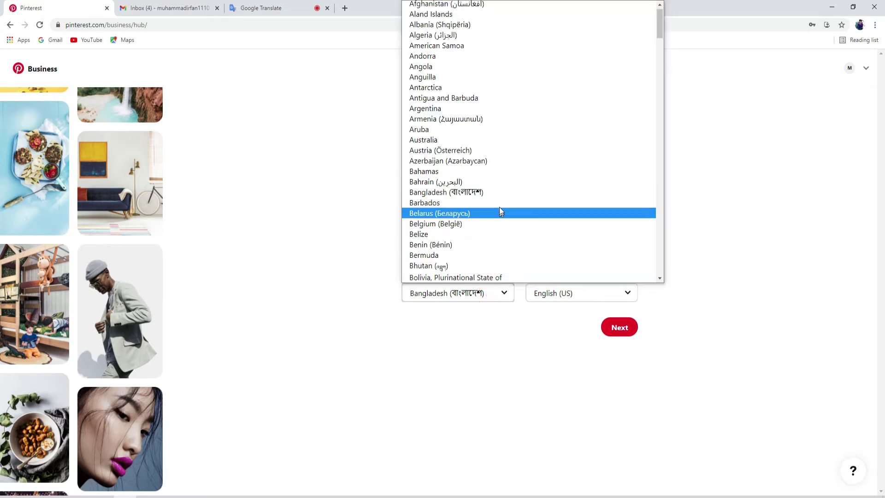
scroll(500, 208, "down", 10)
scroll(502, 209, "down", 7)
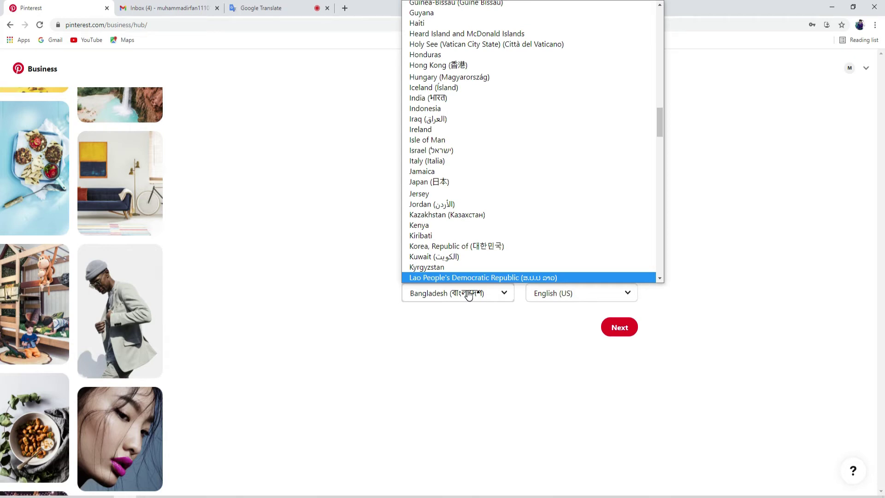
scroll(489, 231, "down", 12)
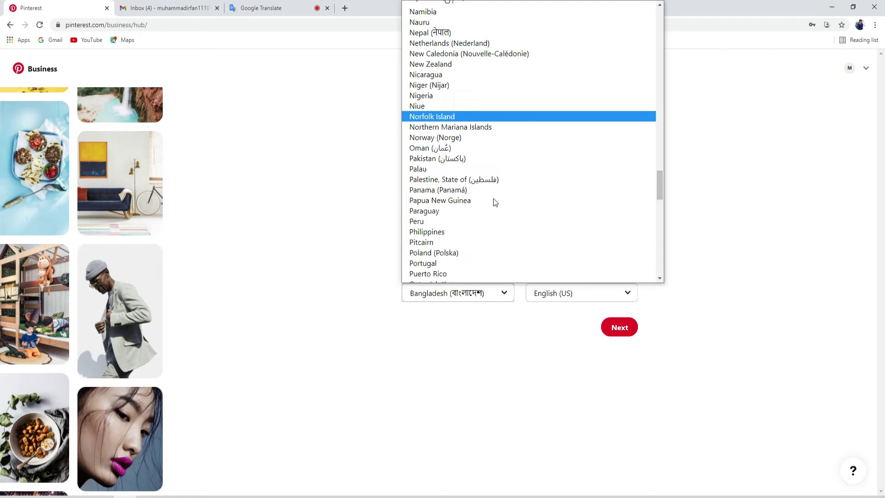
scroll(493, 198, "down", 4)
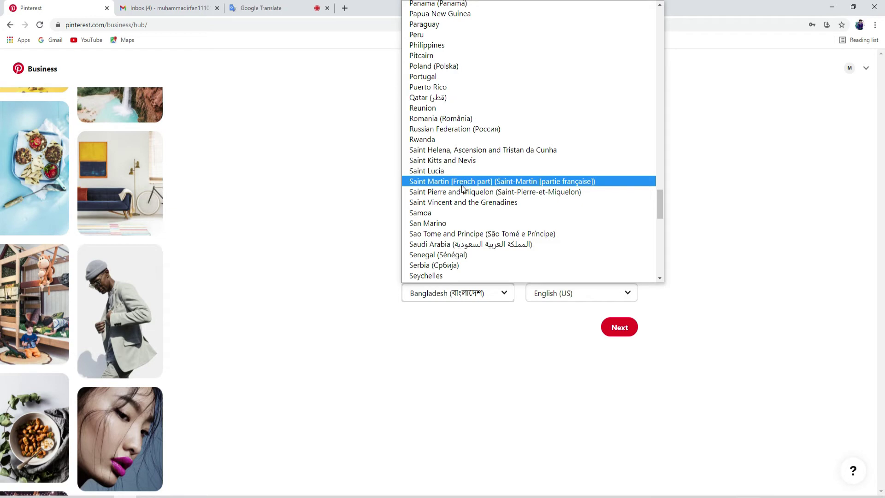
scroll(462, 194, "down", 8)
scroll(461, 201, "down", 3)
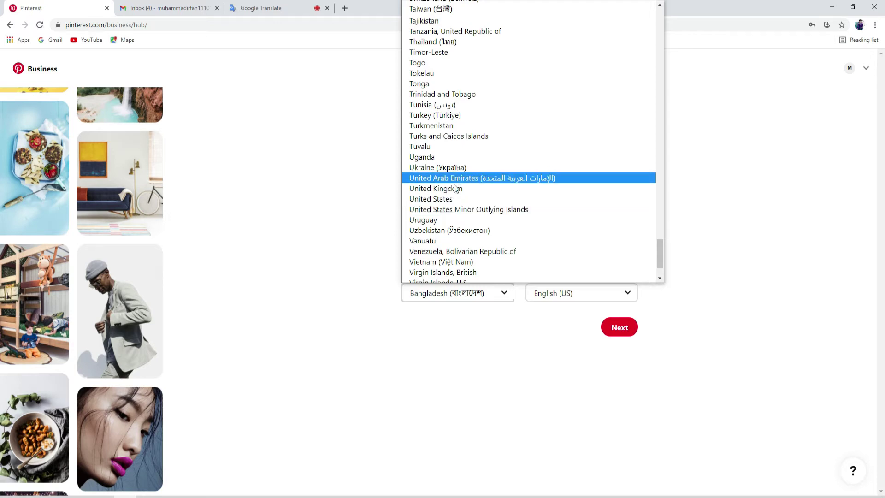
scroll(457, 194, "down", 2)
scroll(460, 226, "up", 20)
scroll(460, 226, "up", 15)
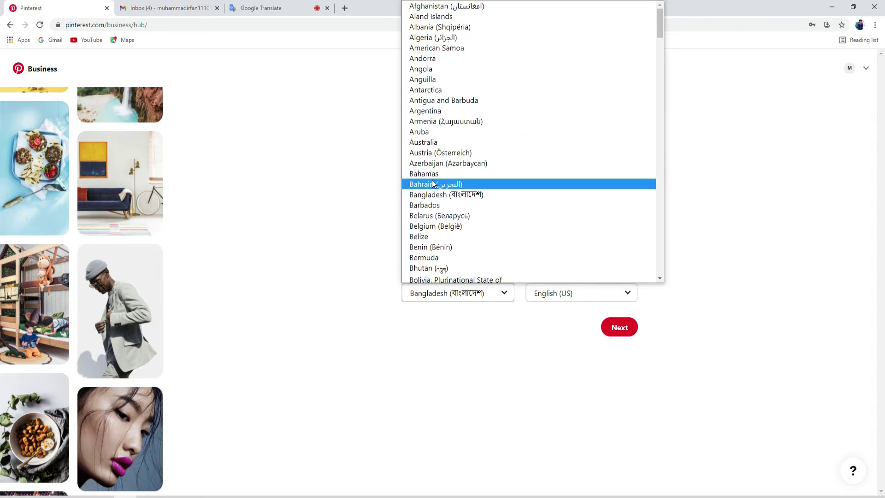
scroll(441, 174, "down", 15)
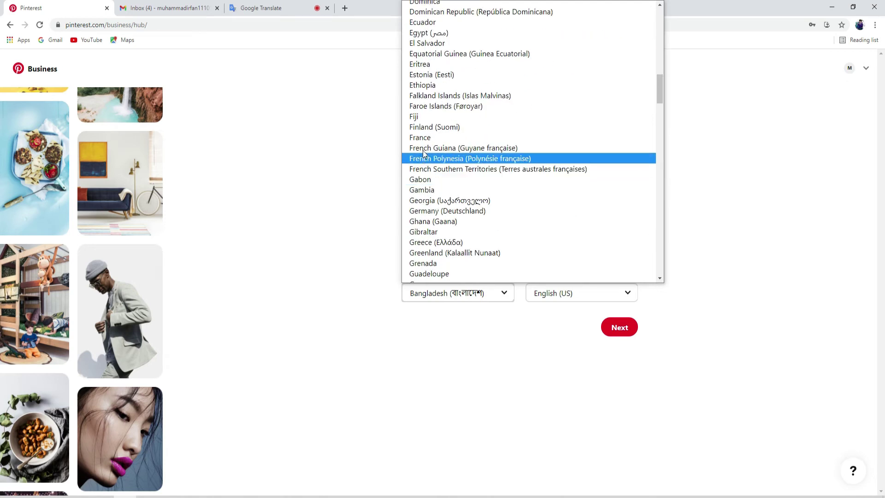
left_click(427, 138)
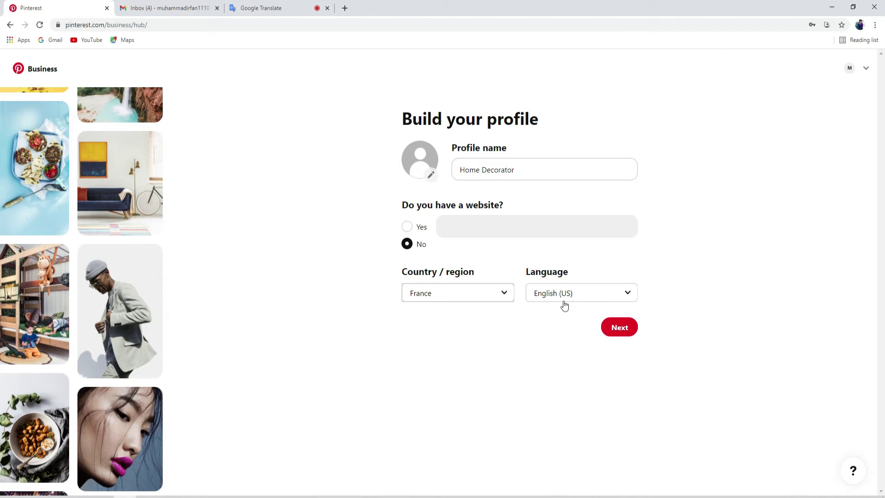
left_click(621, 327)
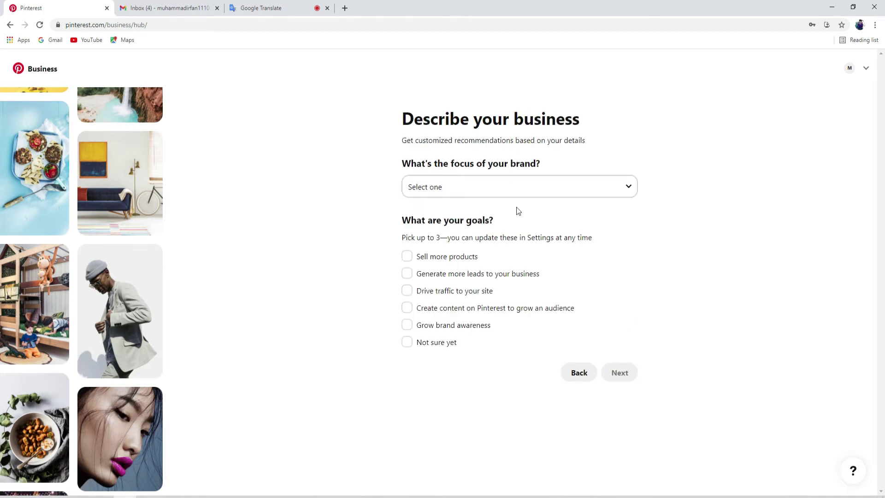
Step: Stop the voice dictation in Google Translate and trim the source text back to "home decorator"
left_click(462, 185)
left_click(479, 187)
left_click(276, 13)
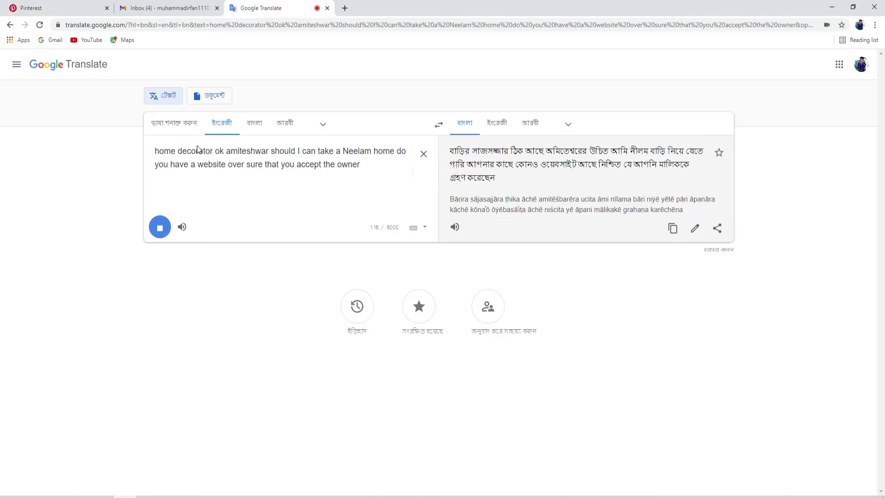
left_click(159, 225)
left_click_drag(214, 151, 369, 216)
key("BackSpace")
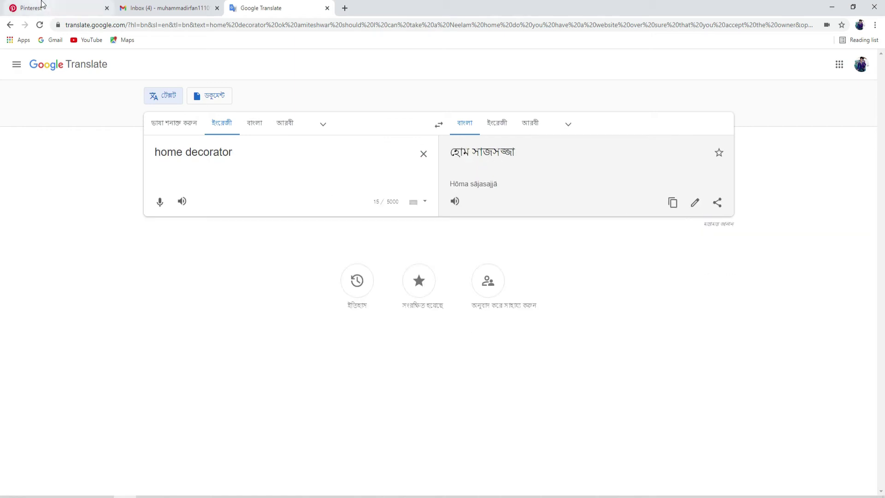
Step: Set the Pinterest brand focus to Other and fill in its description with "home decorator" copied from Google Translate
left_click(43, 13)
left_click(479, 187)
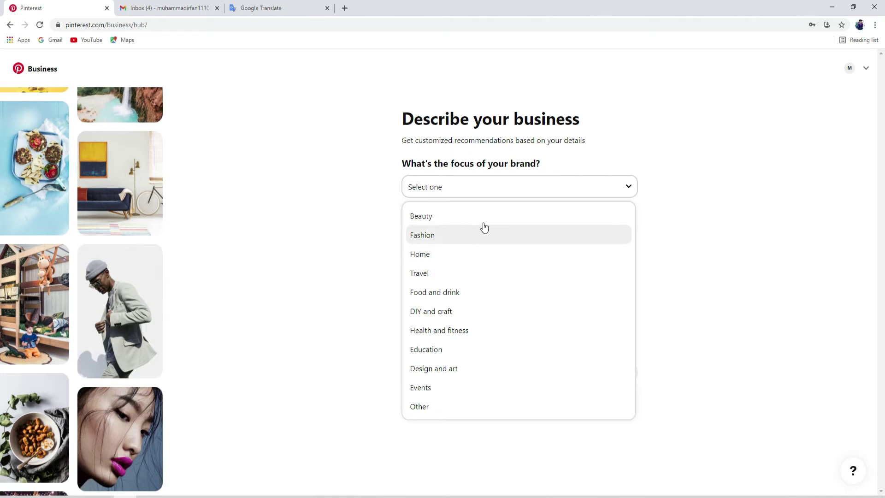
left_click(428, 408)
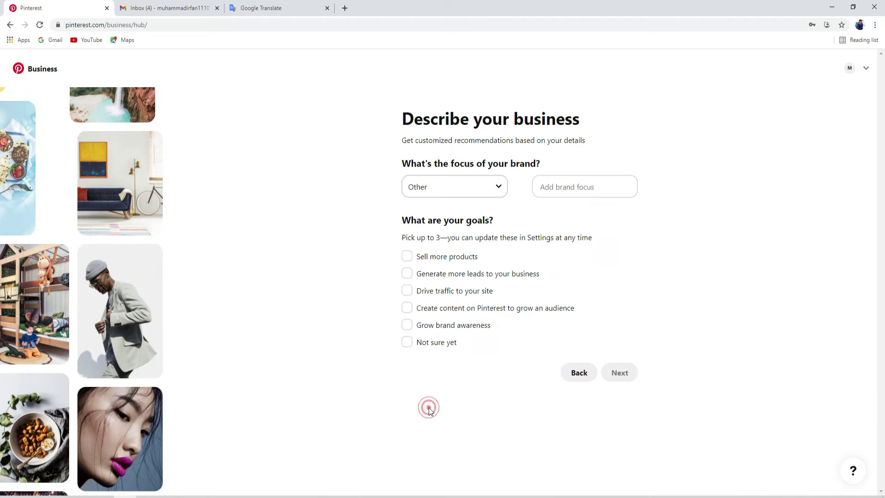
left_click(572, 185)
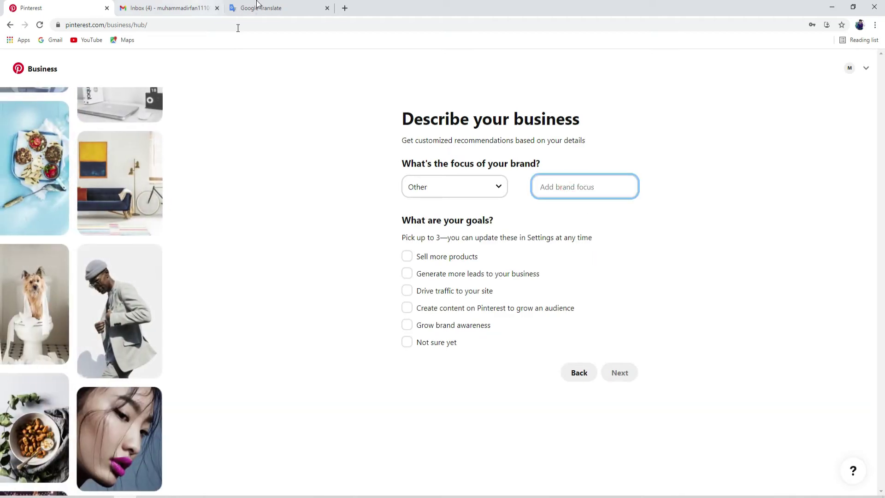
left_click(257, 7)
triple_click(183, 152)
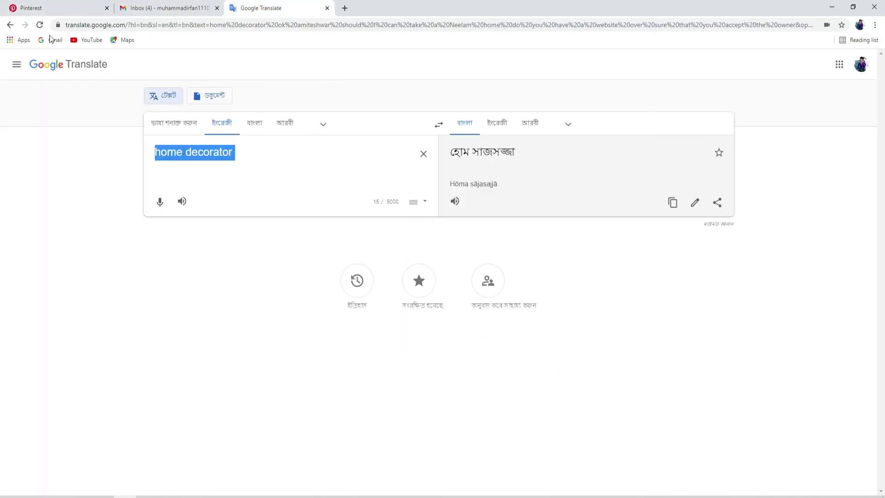
key("ctrl+c")
left_click(44, 9)
key("ctrl+v")
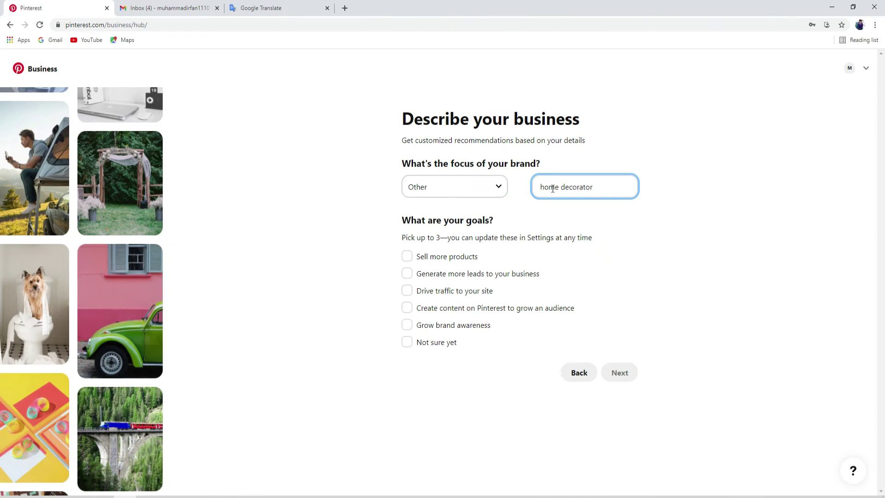
Step: Capitalize both words of the brand focus so it reads "Home Decorator"
left_click(543, 187)
key("BackSpace")
type("H")
left_click(567, 192)
key("BackSpace")
type("D")
Step: Choose the goal "Drive traffic to your site", keep Other as the brand focus and continue to the business type question
left_click(466, 185)
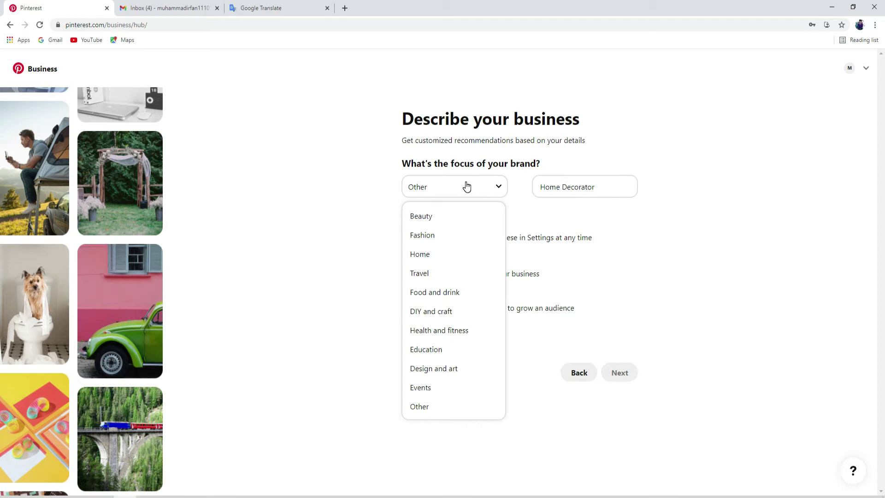
left_click(466, 186)
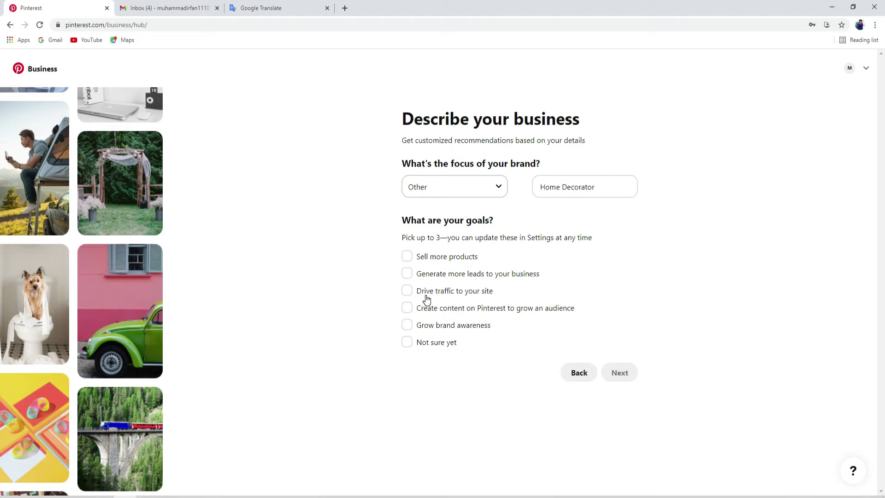
left_click(407, 291)
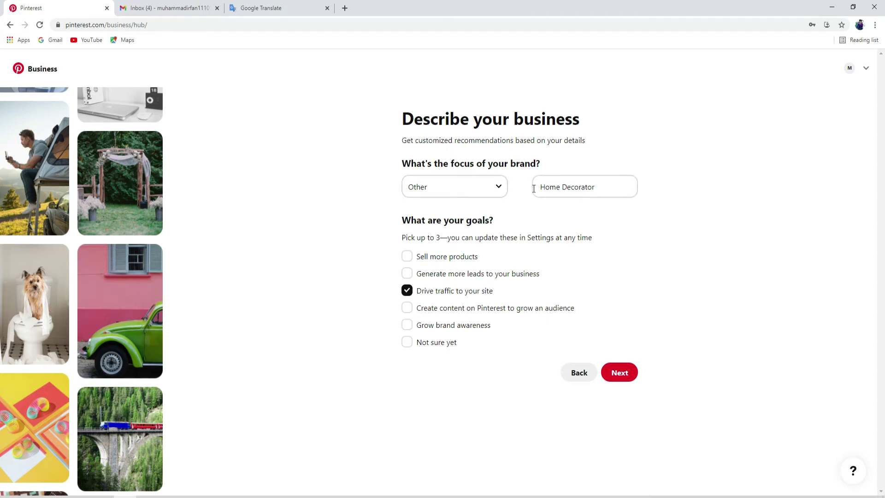
left_click(470, 188)
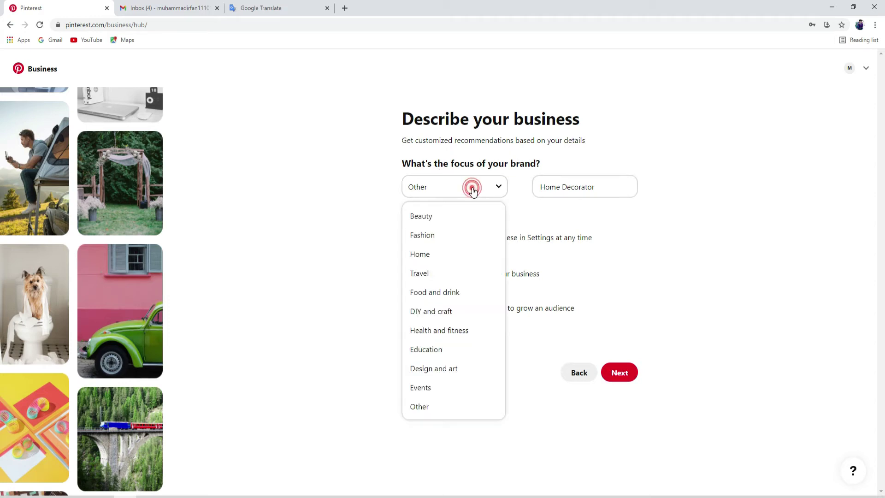
left_click(421, 406)
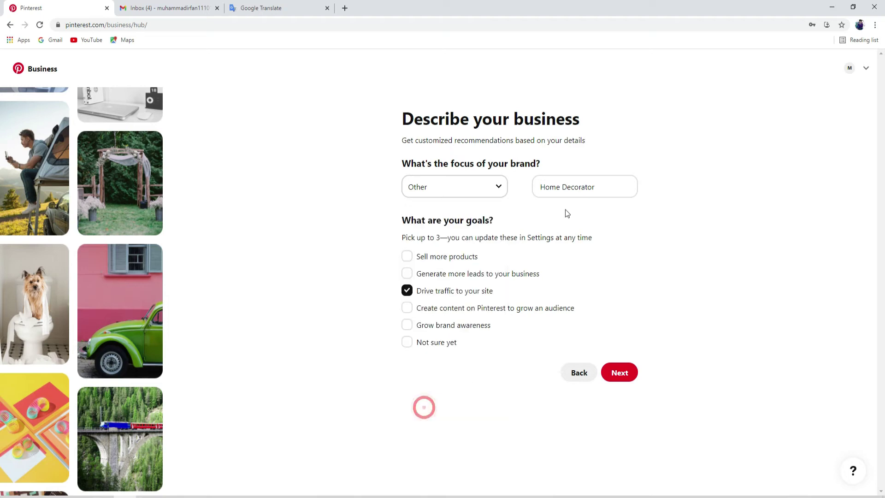
left_click(481, 191)
left_click(424, 408)
left_click(592, 181)
left_click(609, 205)
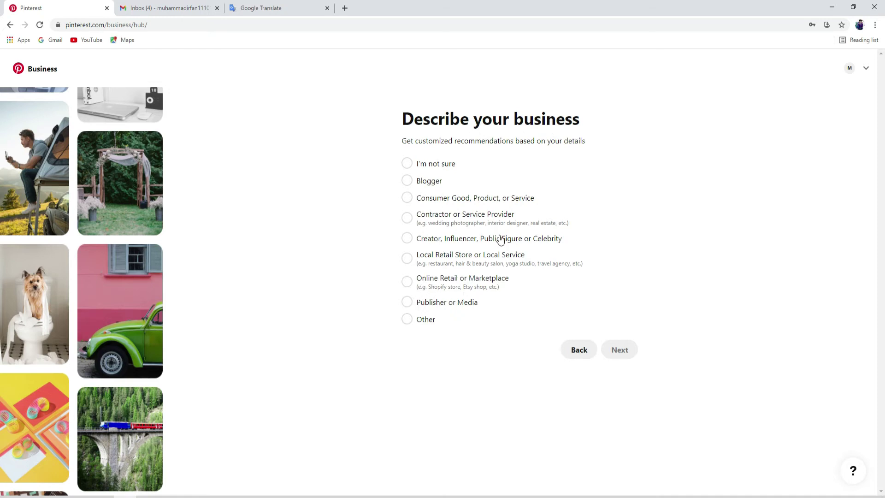
Step: Describe the business as "Consumer Good, Product, or Service" and answer "Yes, I'm interested in advertising" to the ads question
left_click(408, 199)
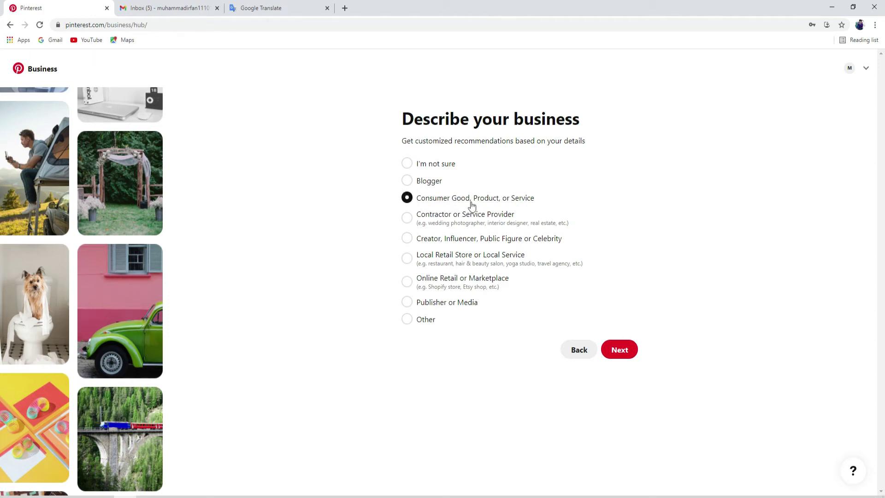
left_click(619, 350)
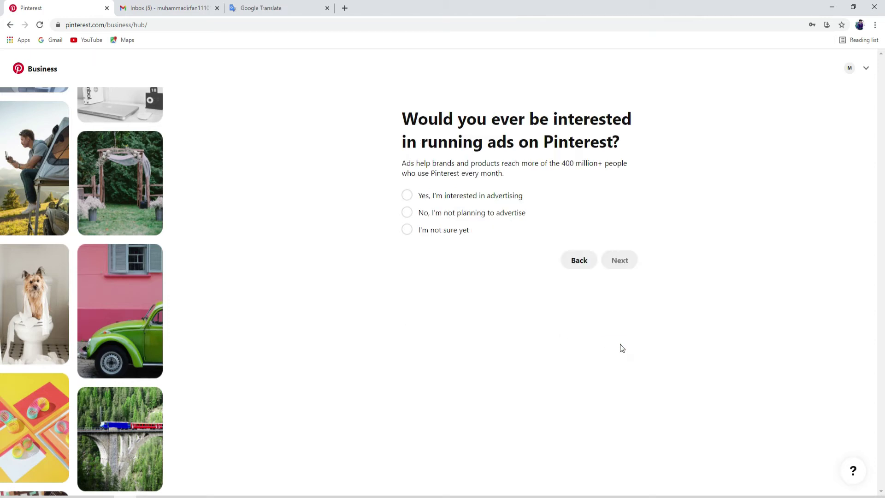
left_click(411, 198)
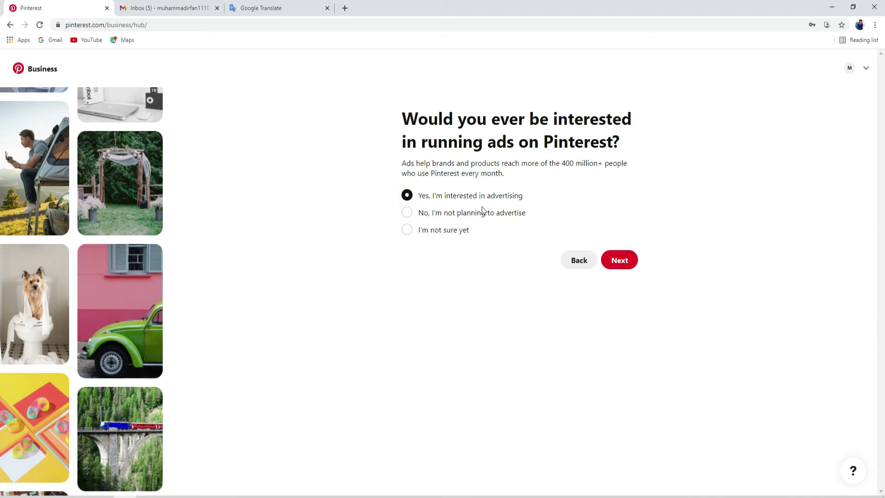
left_click(619, 261)
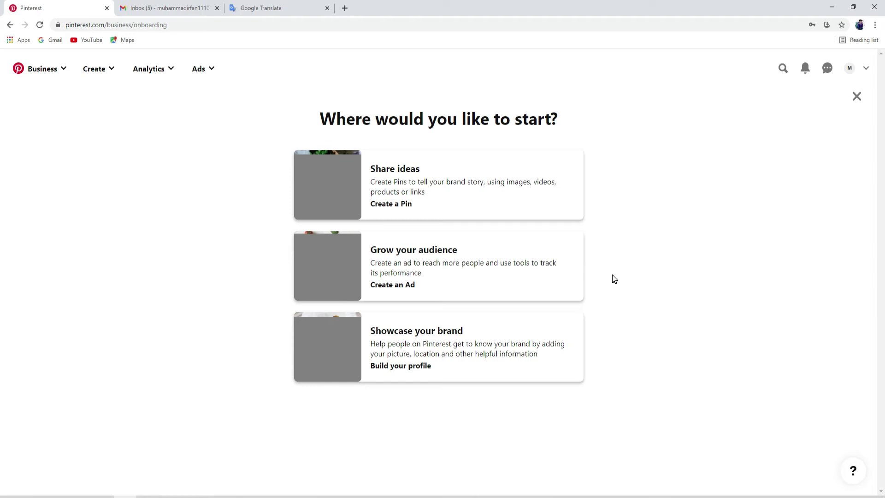
Step: Dismiss the suggestions on where to start, block Pinterest's notification request and look over the business hub
left_click(858, 98)
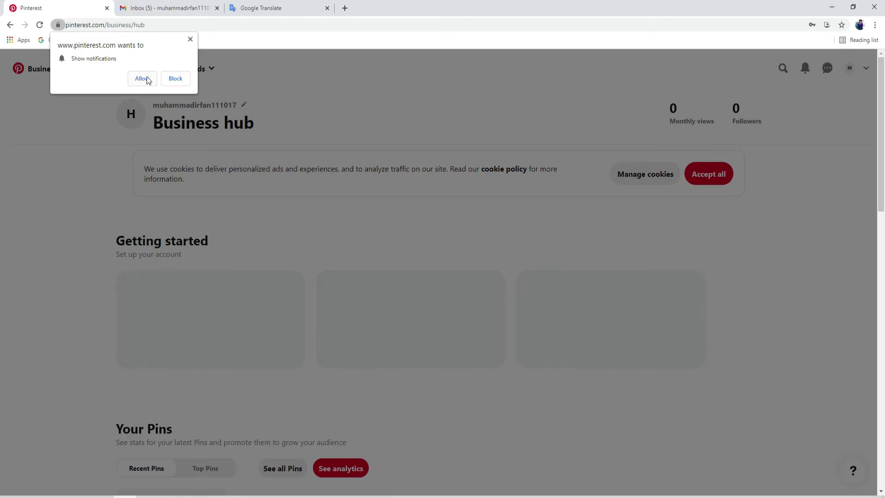
left_click(171, 82)
scroll(381, 286, "down", 5)
scroll(381, 286, "up", 5)
scroll(226, 302, "down", 2)
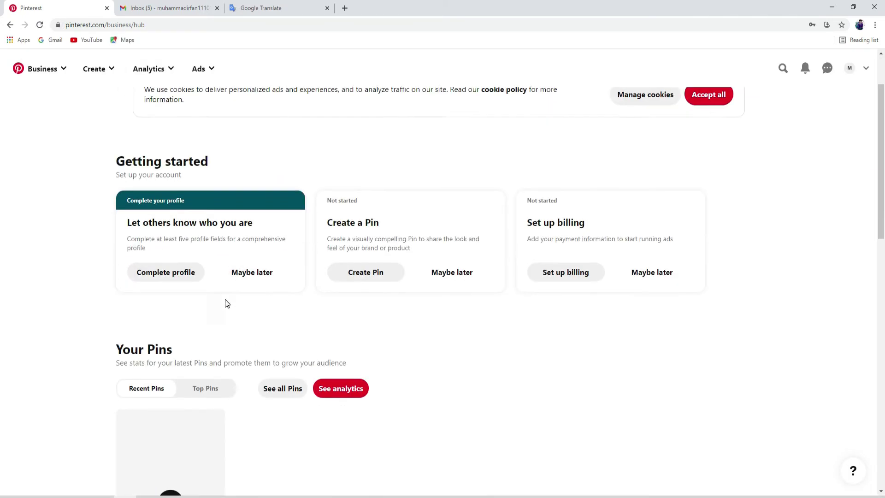
scroll(225, 303, "up", 2)
scroll(208, 281, "down", 8)
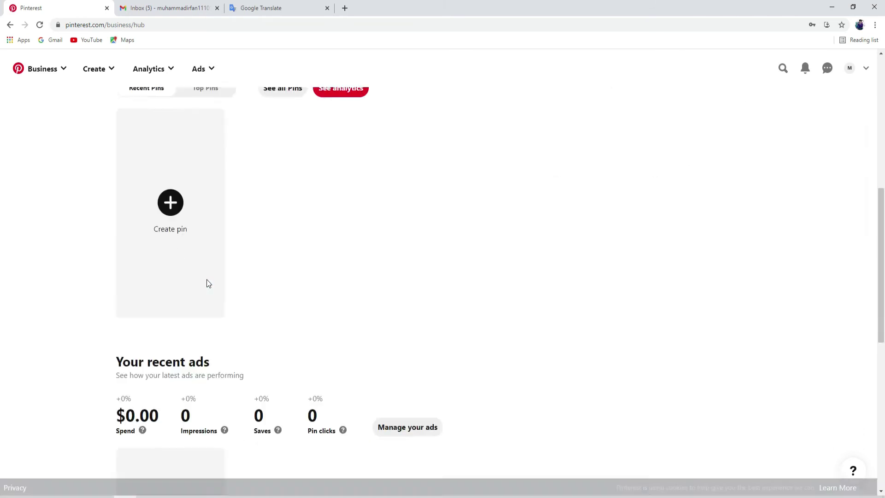
scroll(213, 279, "up", 9)
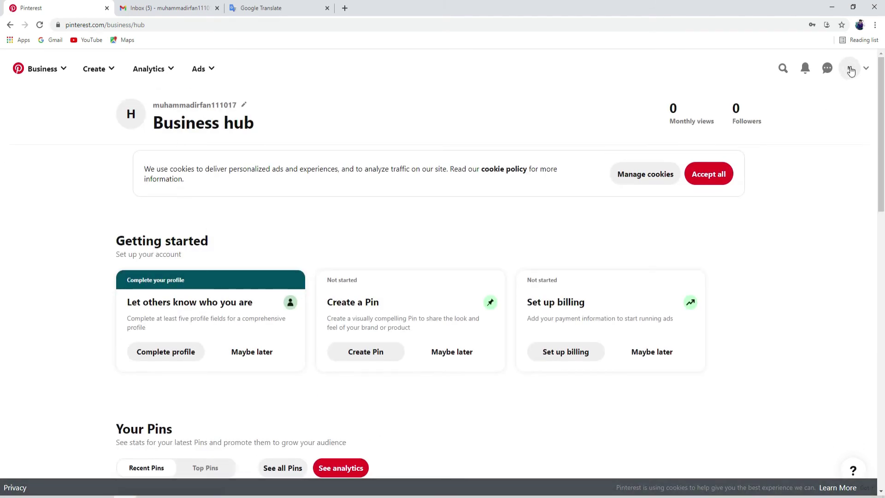
Step: Open the account's profile page and examine the displayed name and username
left_click(849, 69)
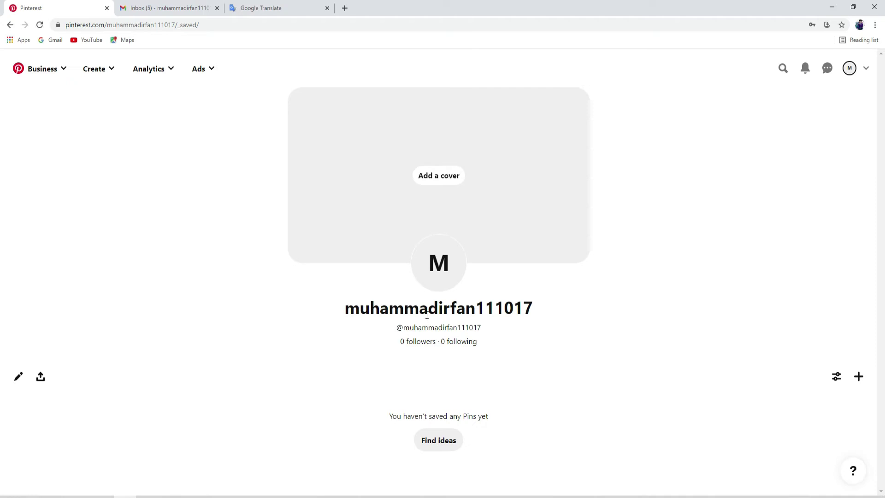
left_click(241, 8)
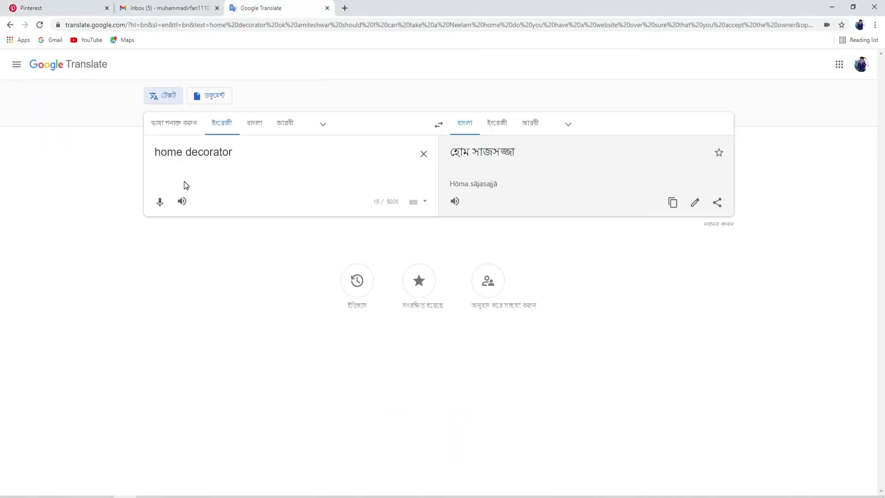
left_click(52, 8)
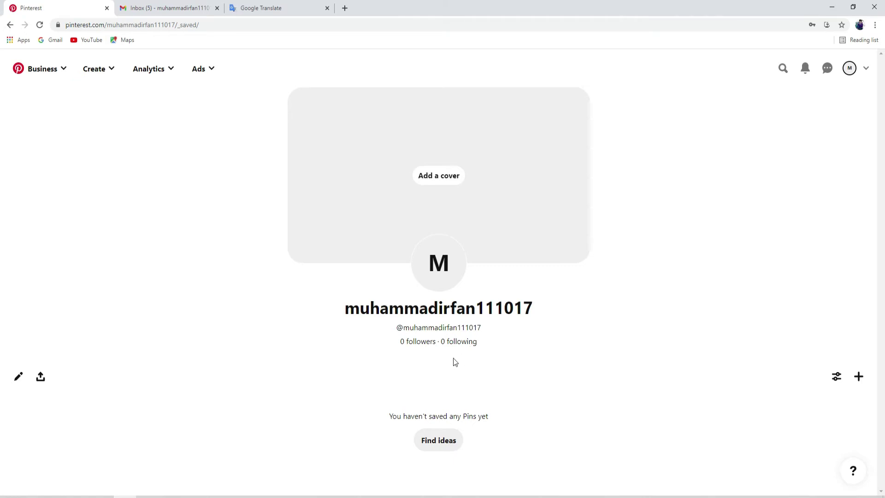
left_click_drag(398, 329, 481, 330)
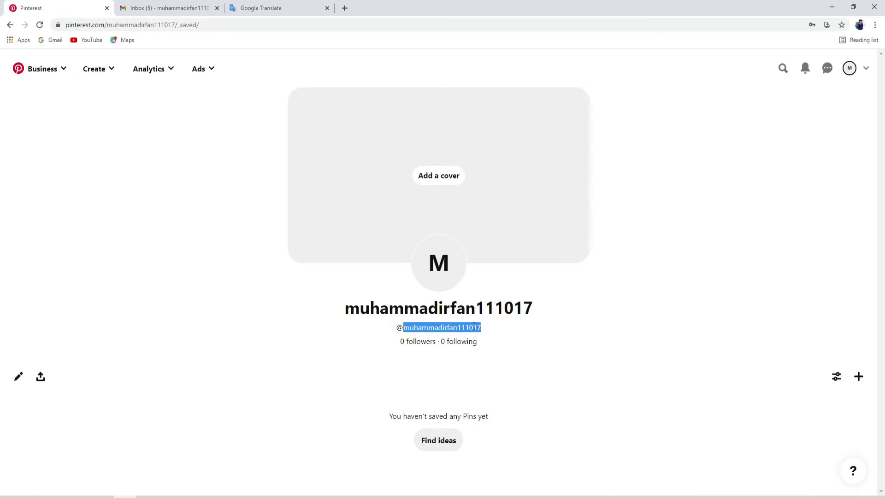
left_click(472, 326)
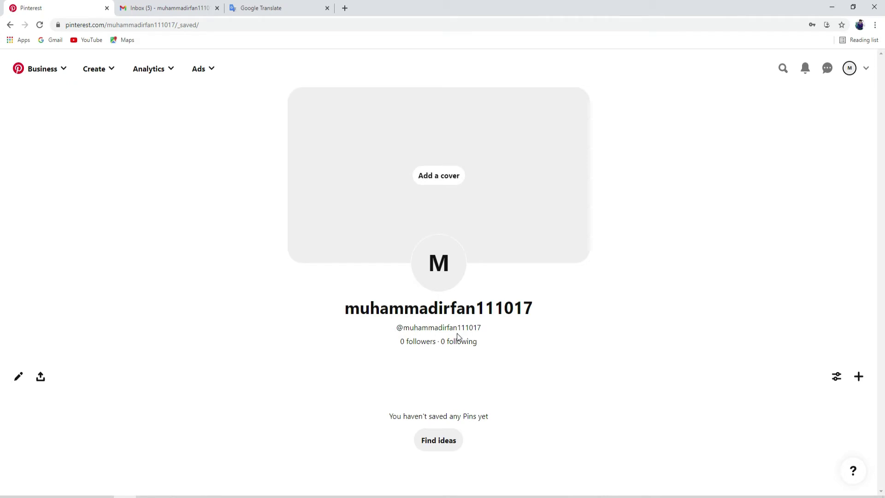
Step: Check the signed-in Google accounts in a new tab and return to the Pinterest profile
left_click(344, 9)
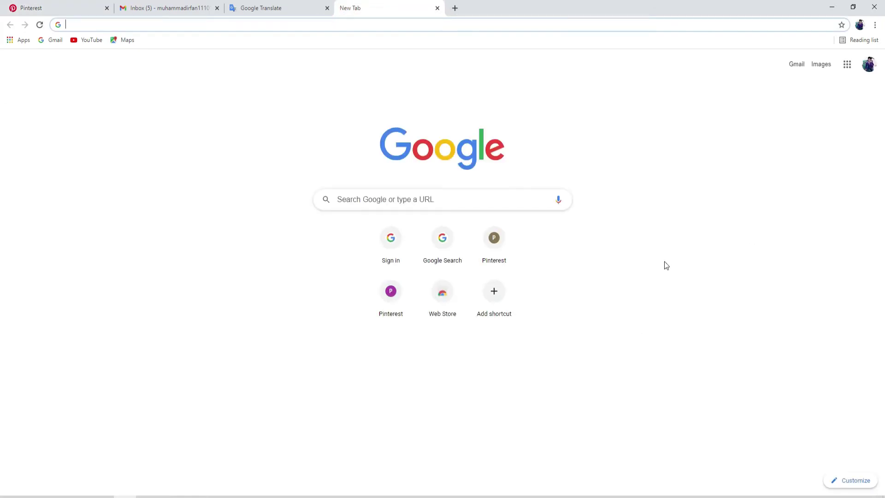
left_click(868, 65)
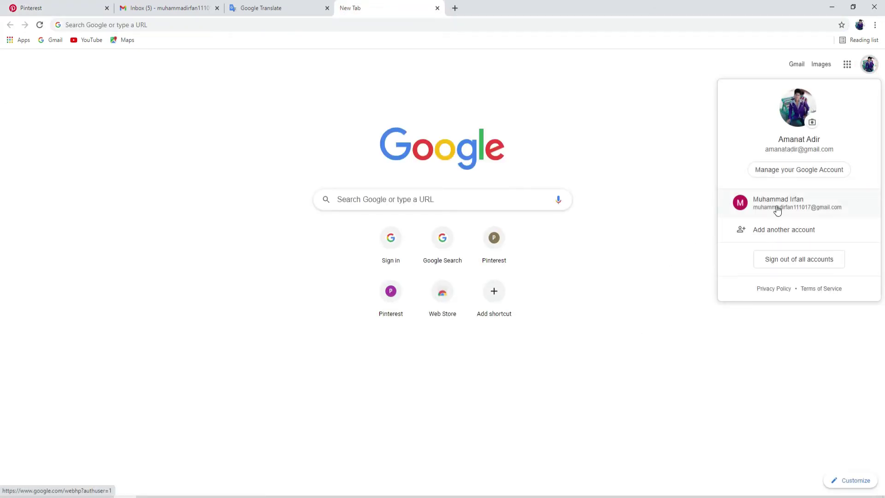
left_click(785, 212)
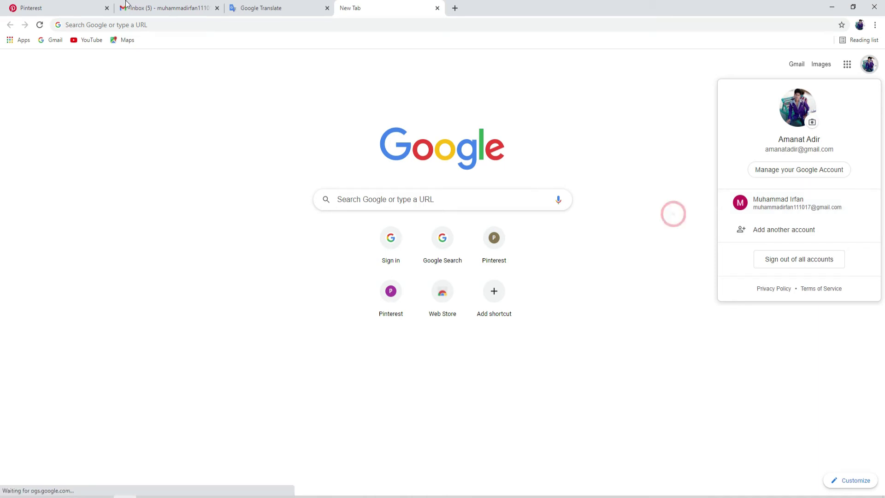
left_click(57, 6)
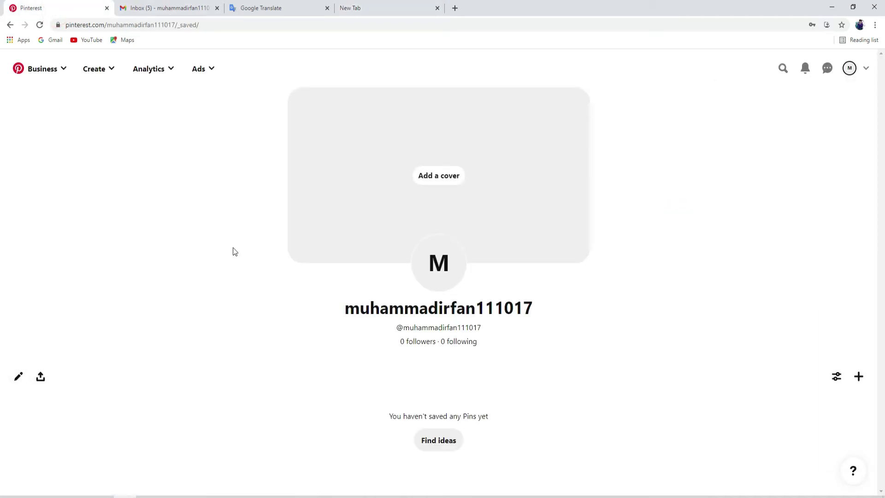
Step: Open the profile for editing and copy the display name "Home Decorator"
left_click(19, 376)
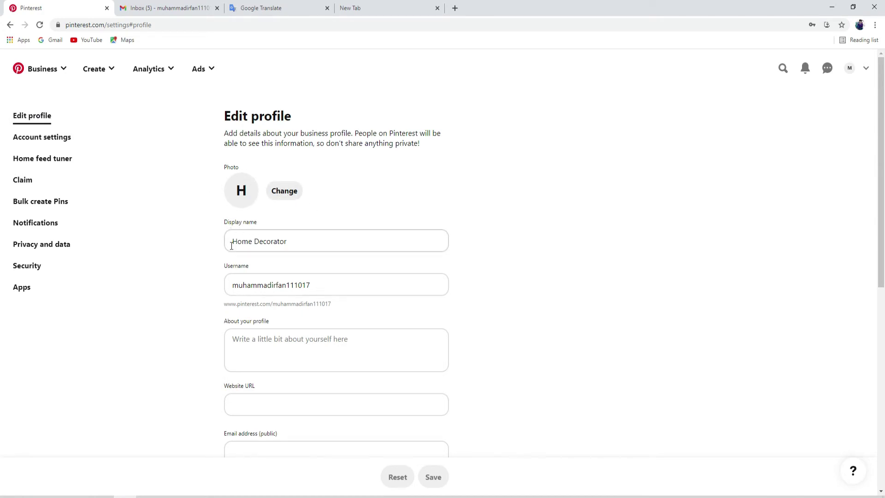
left_click(258, 241)
triple_click(259, 241)
right_click(259, 241)
left_click(272, 279)
left_click(296, 240)
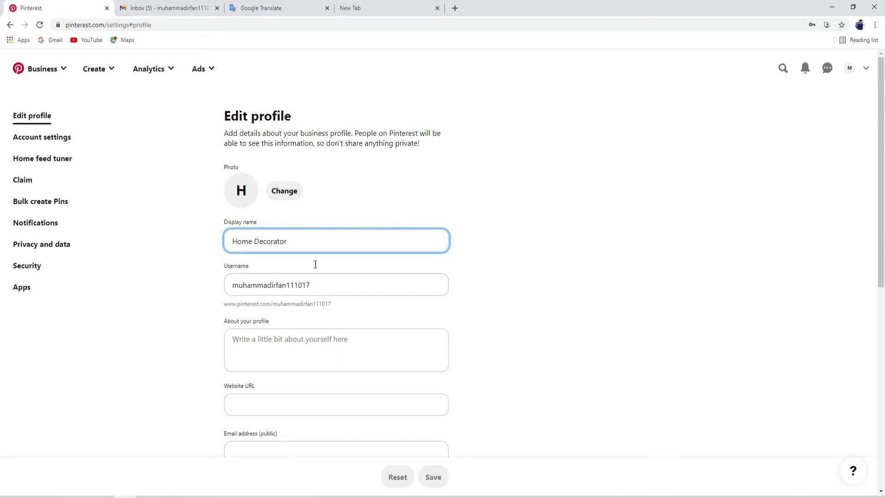
Step: Inspect the contact name in the account settings and return to the profile editing page
left_click(38, 143)
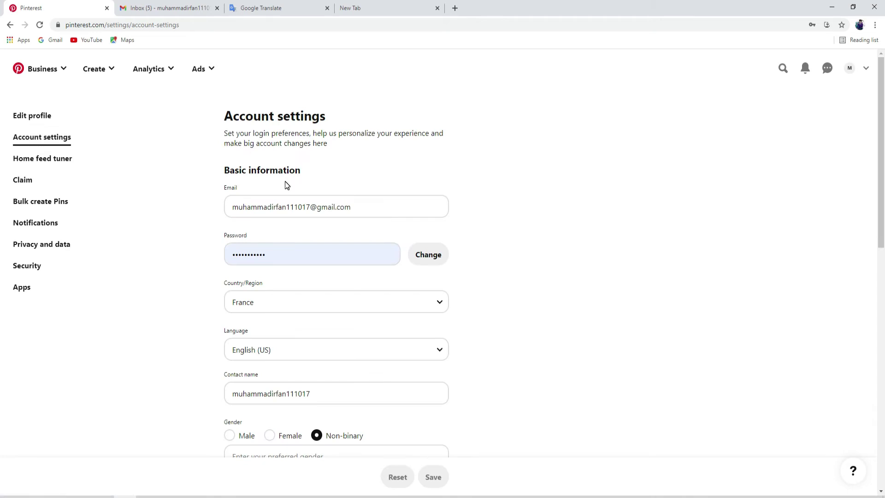
double_click(258, 396)
left_click(325, 395)
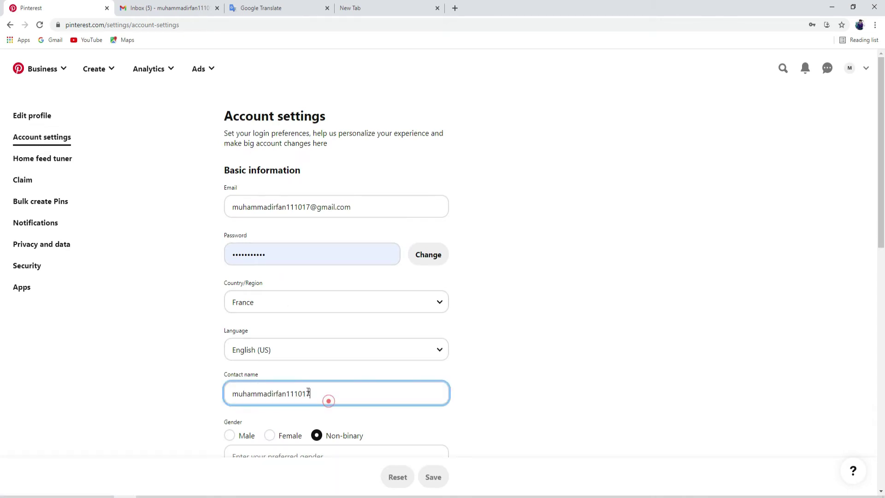
left_click(43, 116)
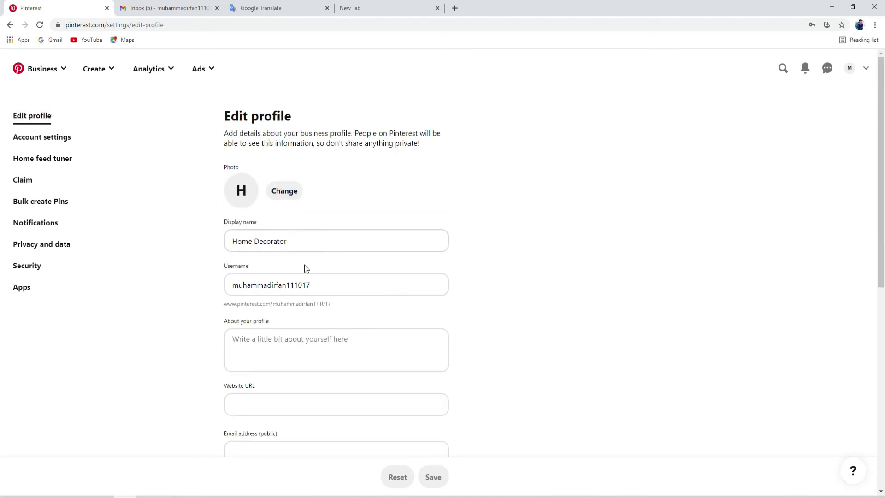
Step: Reopen the business profile for editing and copy the display name "Home Decorator"
left_click(848, 66)
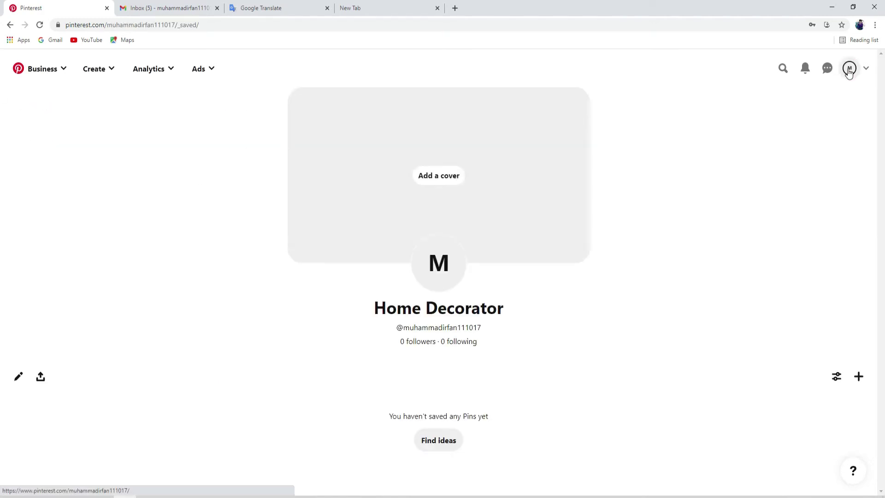
left_click(18, 376)
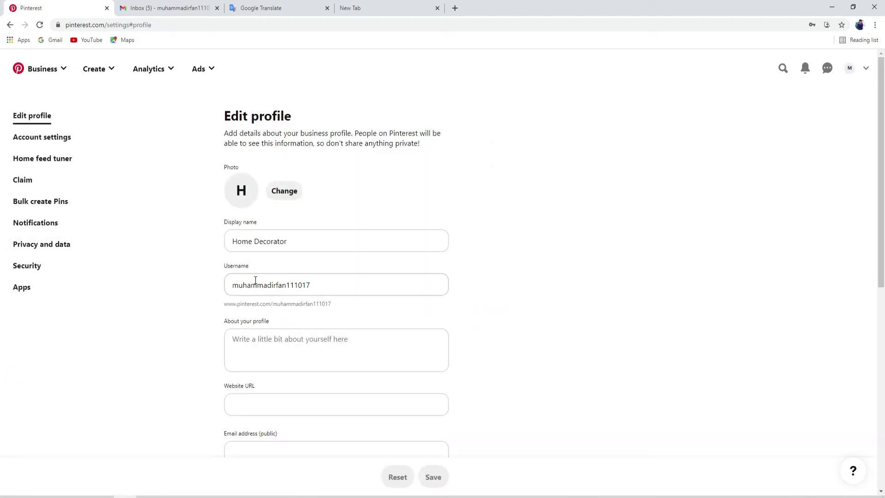
triple_click(251, 251)
right_click(258, 241)
left_click(290, 275)
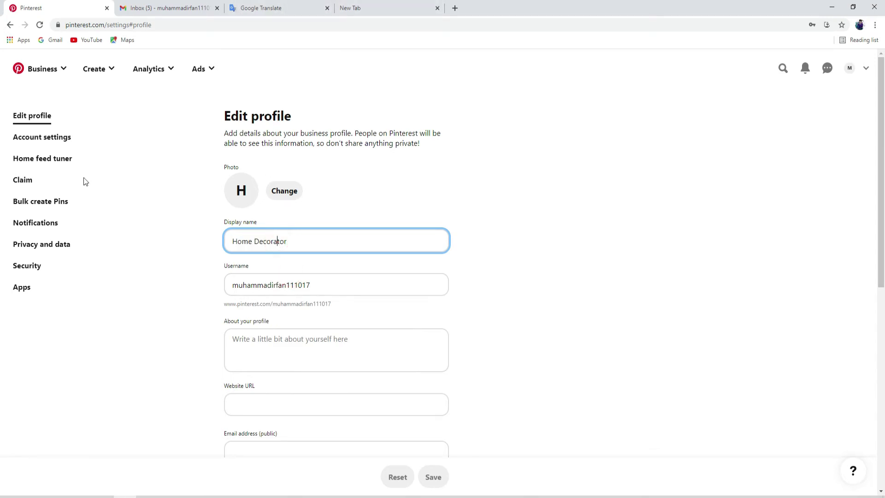
Step: Replace the contact name in the account settings with "Home Decorator" and save the change
left_click(46, 142)
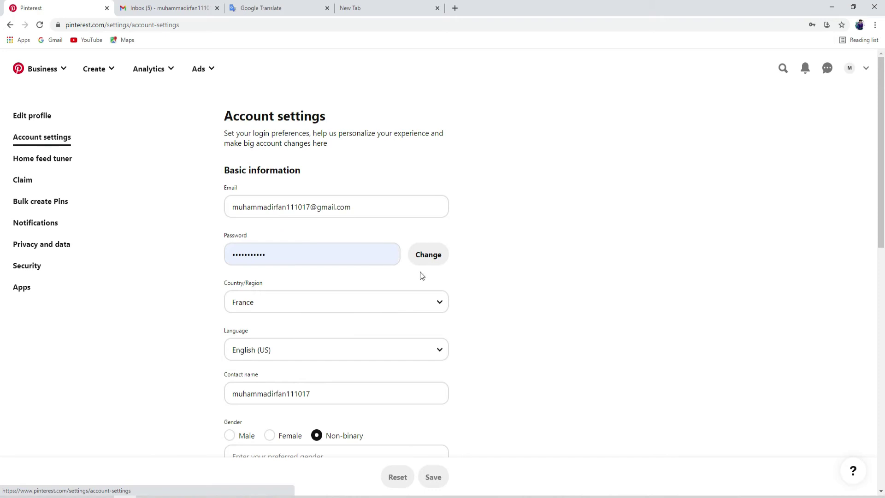
left_click(257, 392)
double_click(257, 392)
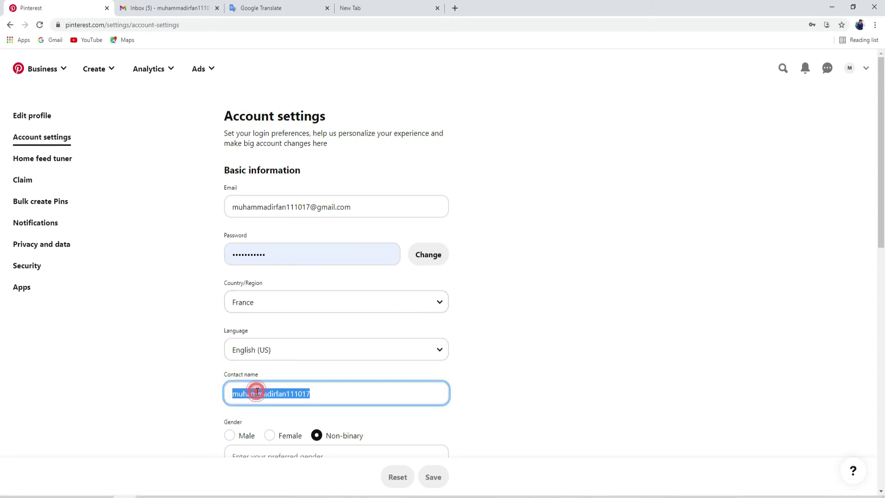
right_click(257, 394)
left_click(291, 288)
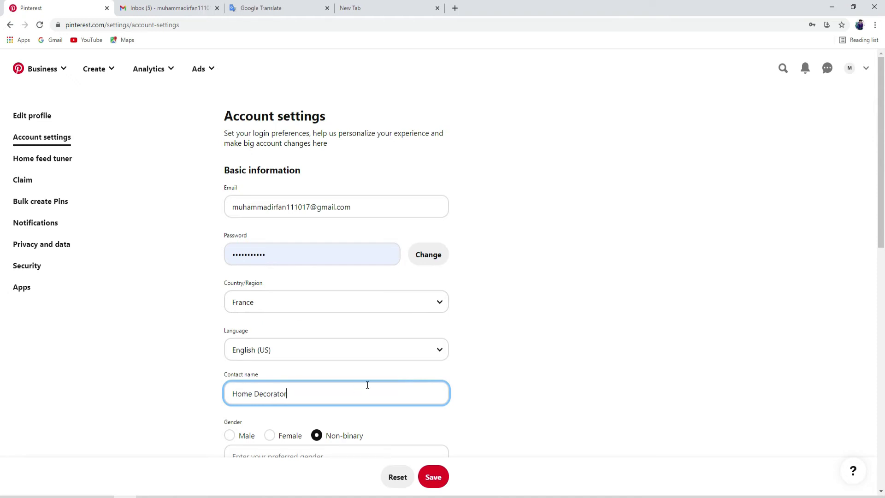
scroll(368, 385, "down", 2)
left_click(436, 477)
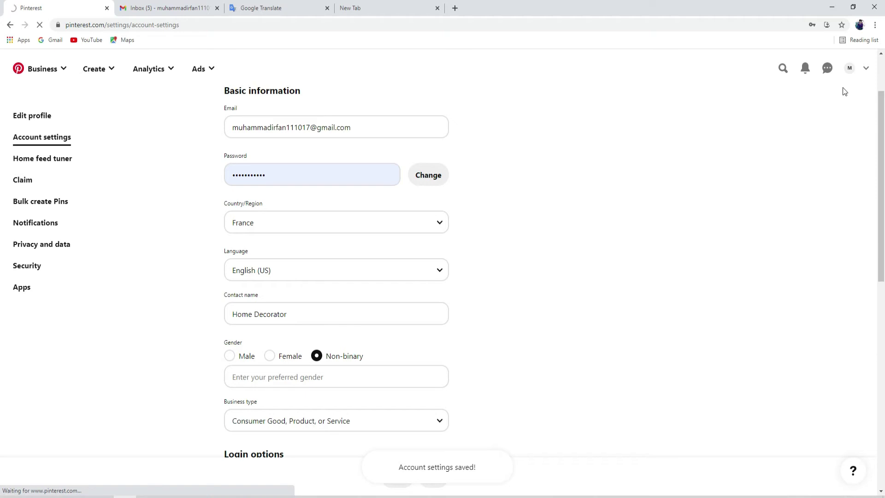
Step: Check the name on the business profile page, and close the chat panel in the Google Meet window before returning to Pinterest
left_click(855, 68)
left_click(10, 24)
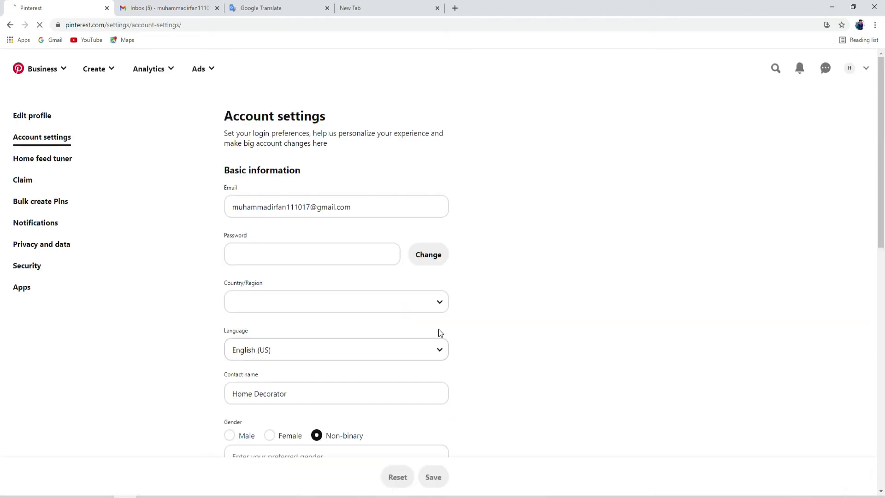
left_click(845, 70)
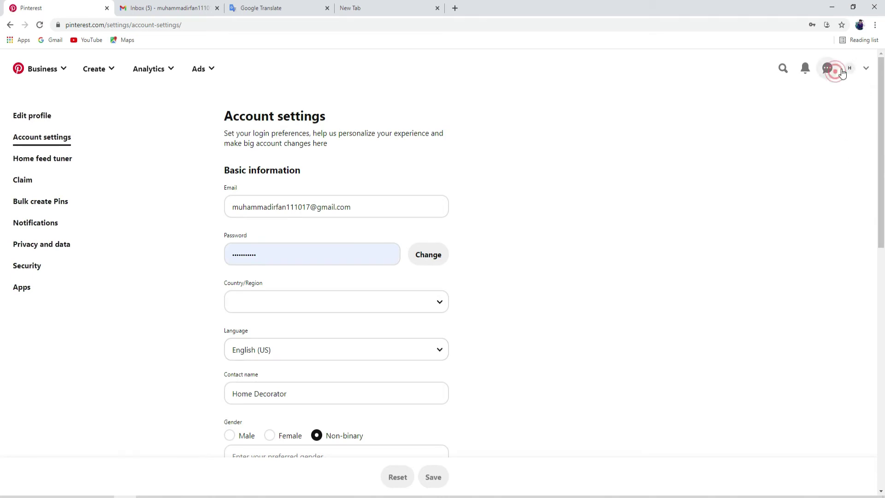
left_click(656, 197)
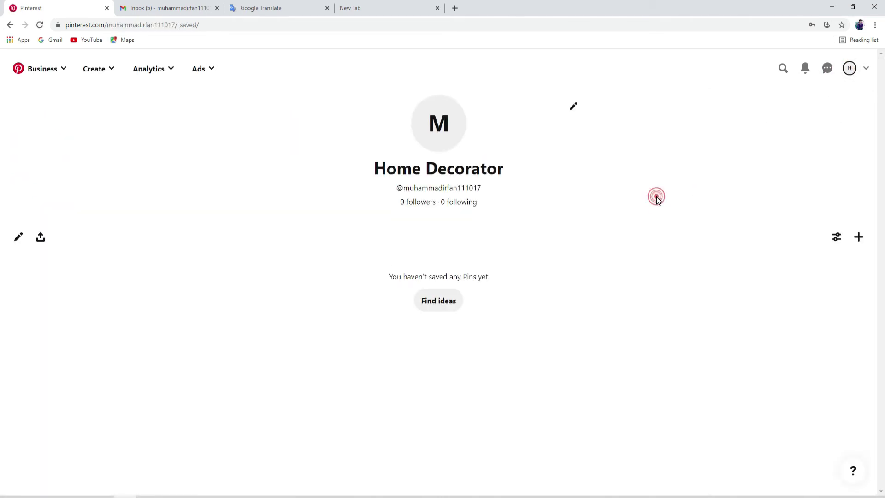
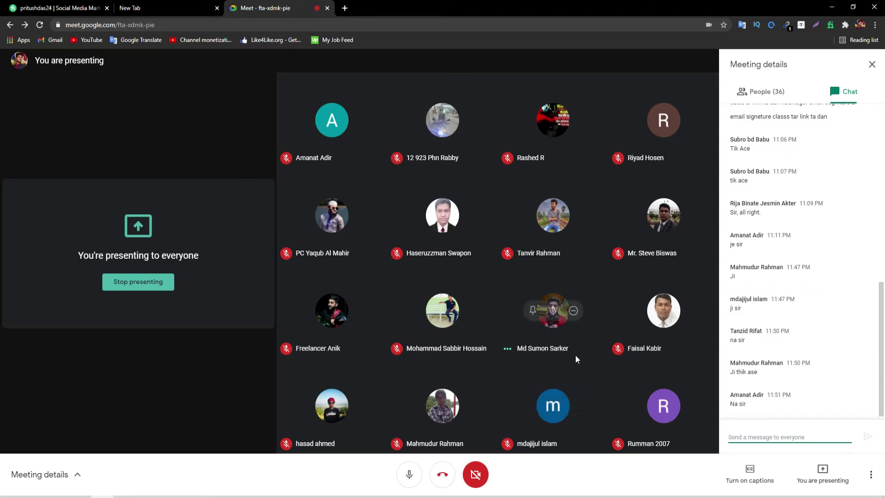
left_click(875, 72)
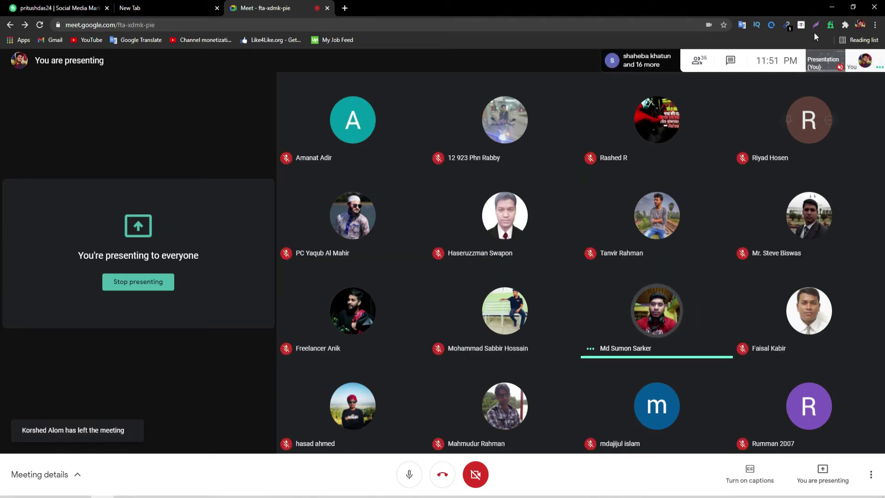
left_click(834, 6)
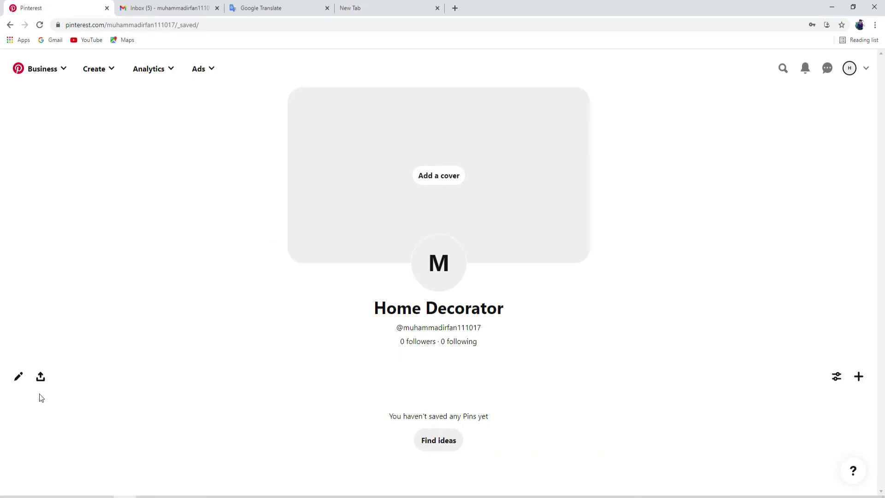
Step: Replace the profile's username with "HomeDecorator15247", based on the copied display name without its space, and save it
left_click(19, 376)
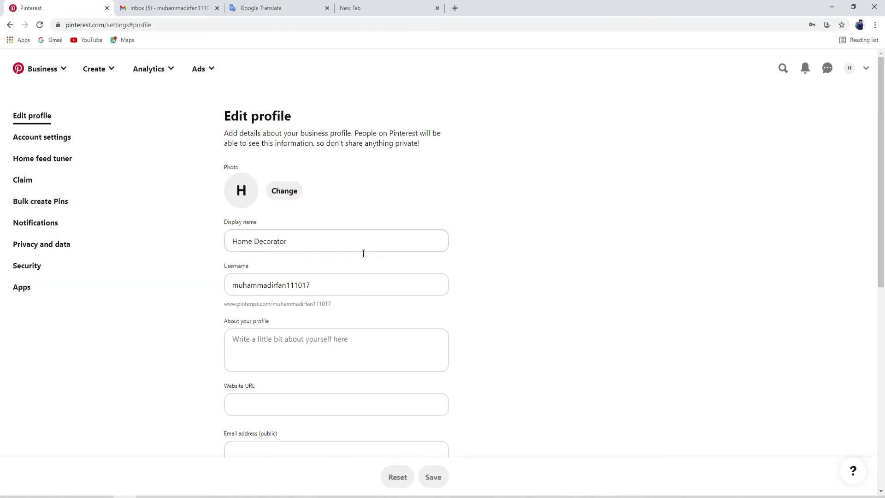
double_click(252, 285)
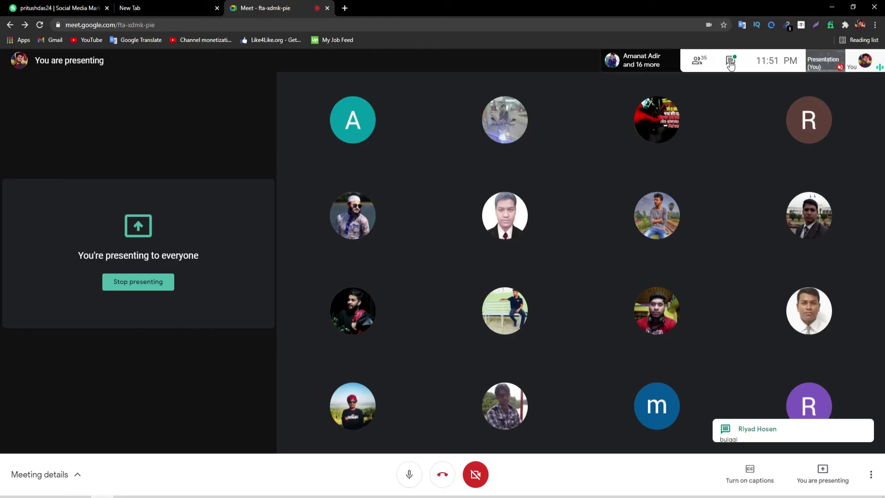
left_click(730, 62)
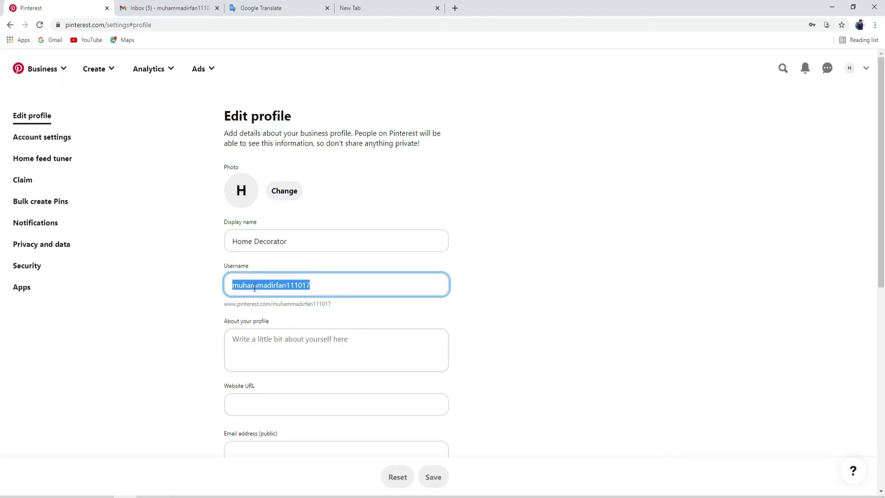
right_click(254, 288)
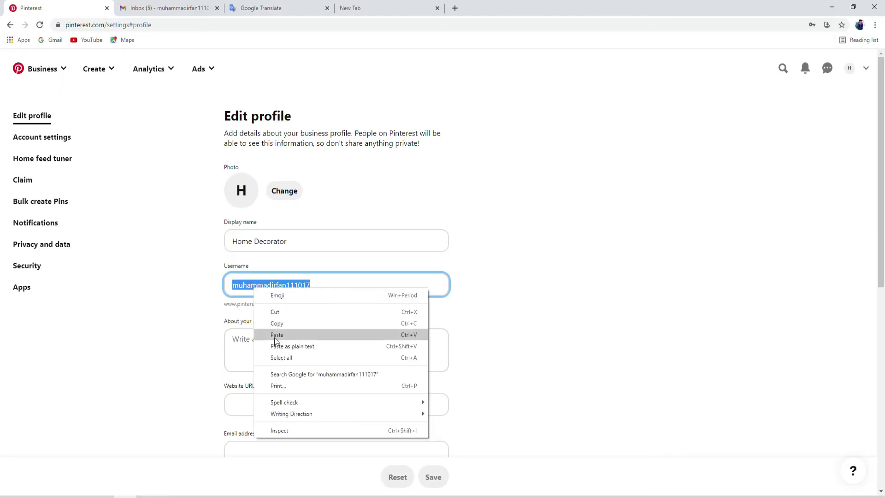
left_click(283, 335)
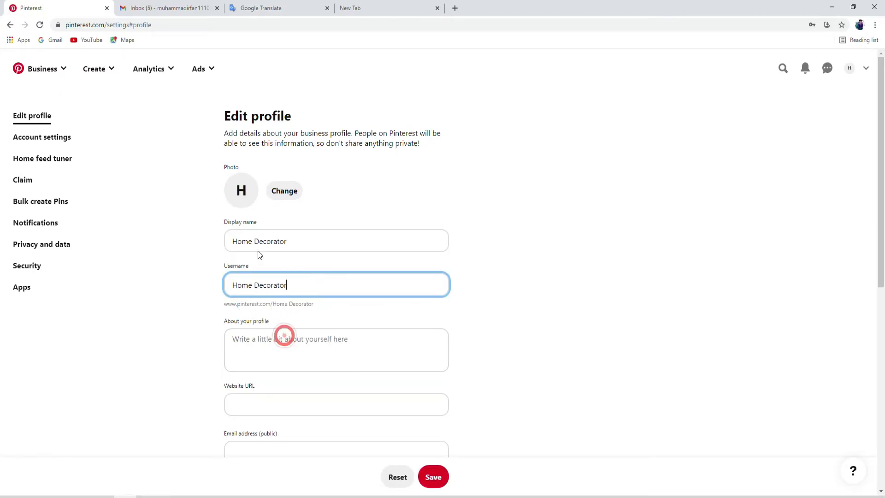
left_click(253, 284)
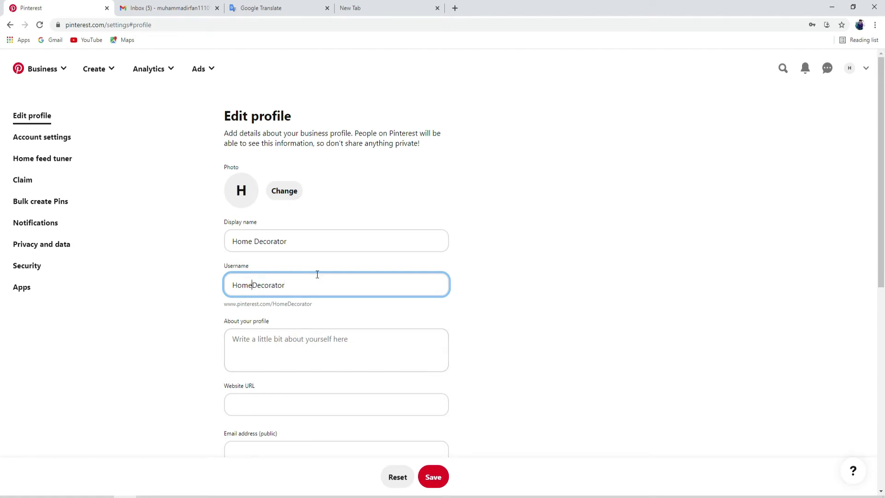
key("BackSpace")
left_click(297, 290)
type("15247")
left_click(444, 472)
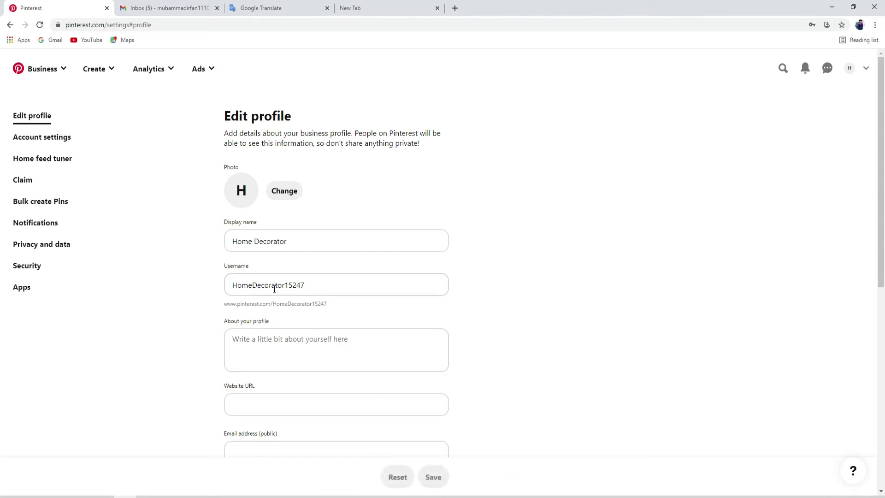
Step: Try to save the username without its number, as "HomeDecorator"
left_click_drag(286, 286, 306, 290)
key("BackSpace")
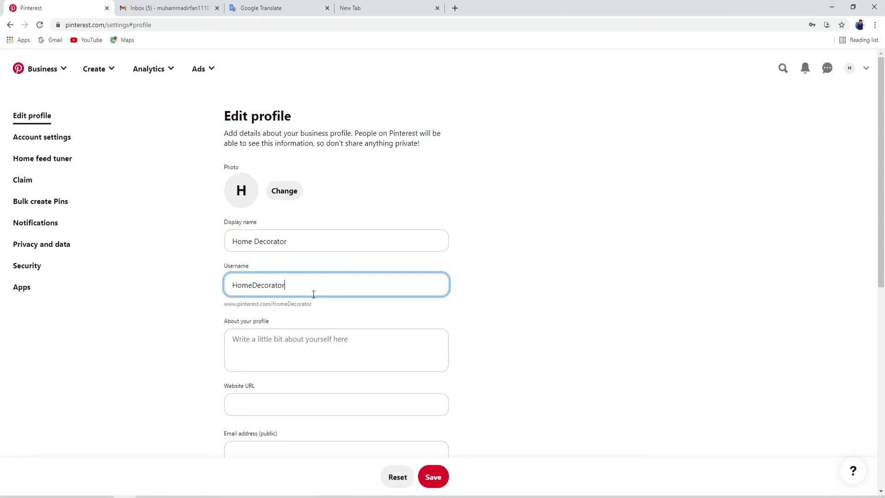
left_click(433, 477)
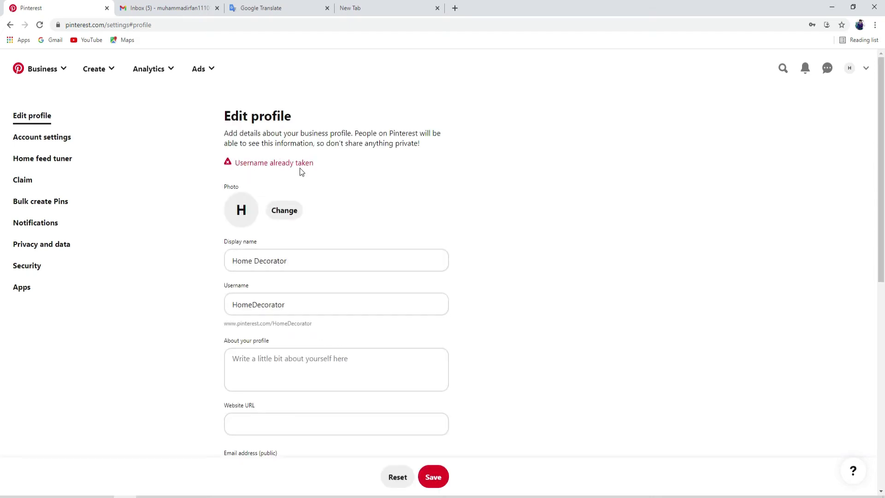
Step: Shorten the username to "HomeDecorato" and save the profile
left_click(297, 306)
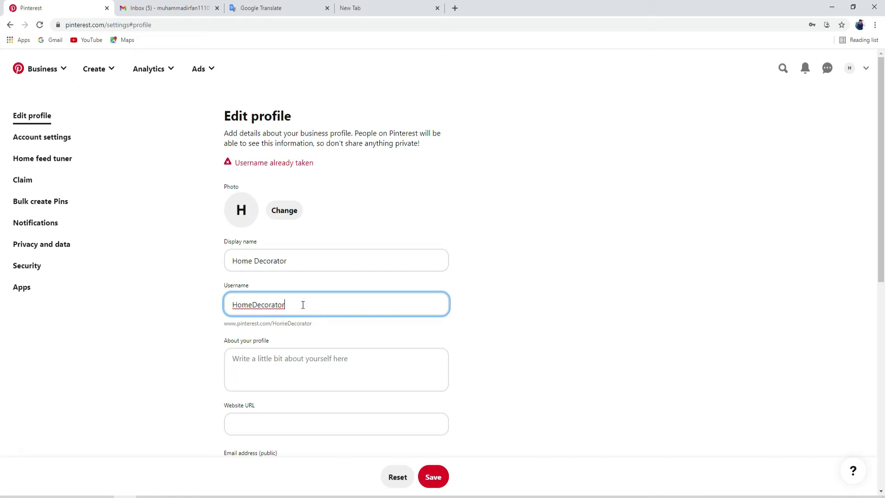
key("BackSpace")
left_click(428, 475)
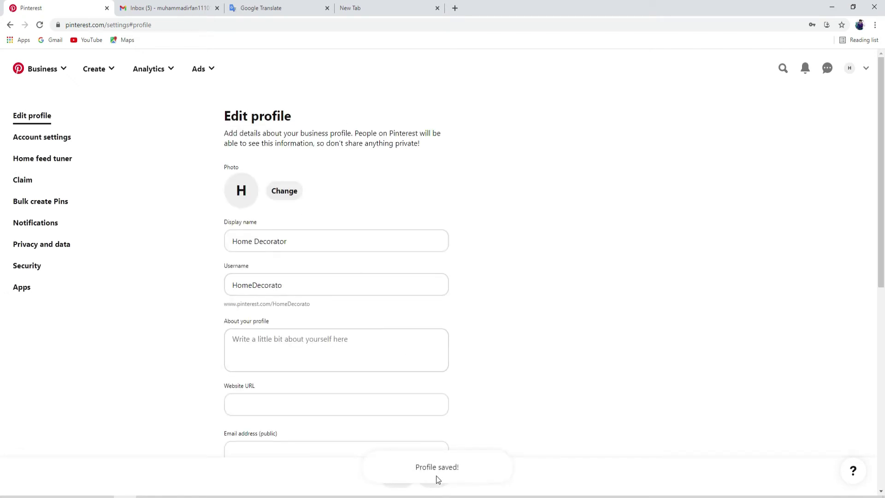
Step: Try to save the username as "HomeDecorator458"
left_click(301, 288)
type("r")
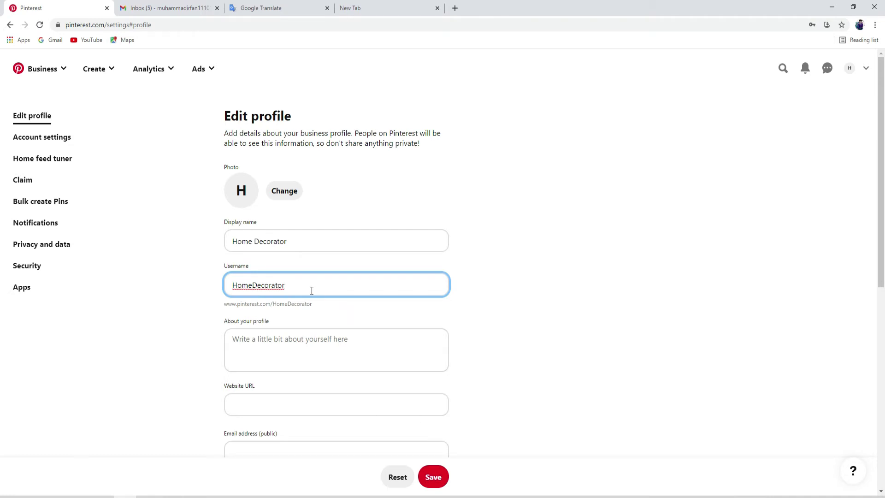
type("458")
left_click(429, 476)
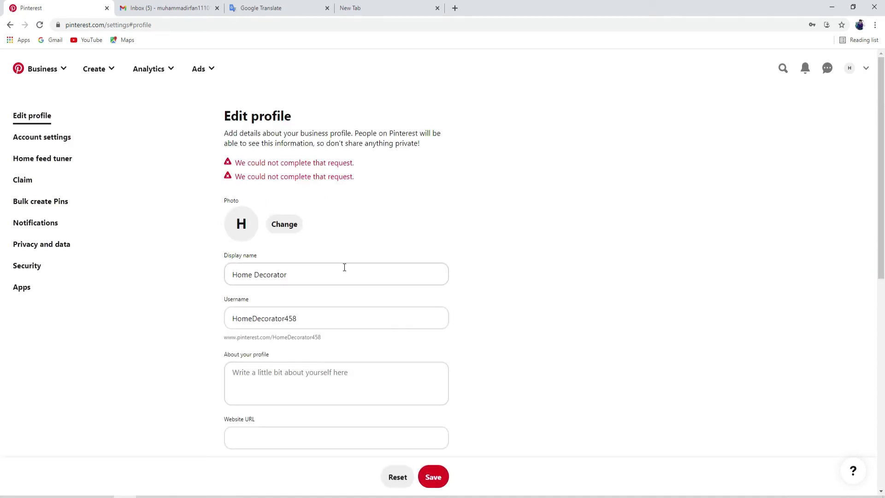
Step: Change the username's number to make it "HomeDecorator5456", save the profile and reload the page
left_click(302, 319)
left_click_drag(284, 317, 325, 324)
type("5456")
left_click(433, 476)
left_click(40, 25)
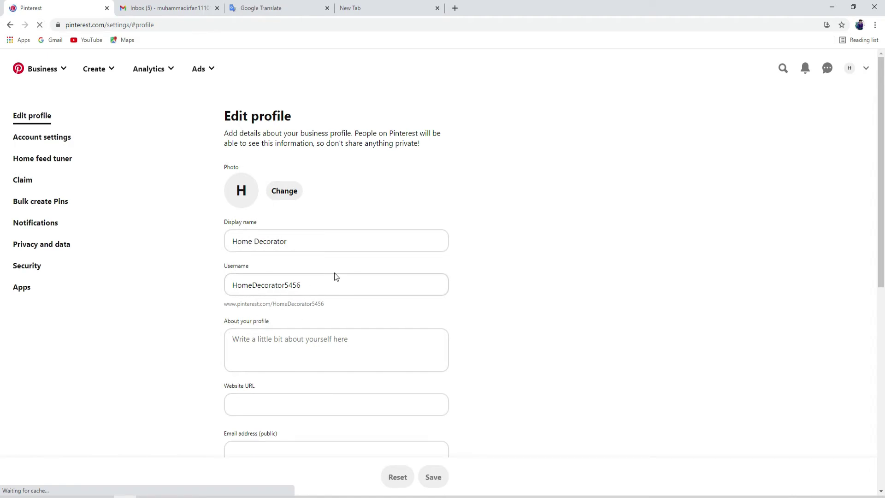
left_click(255, 339)
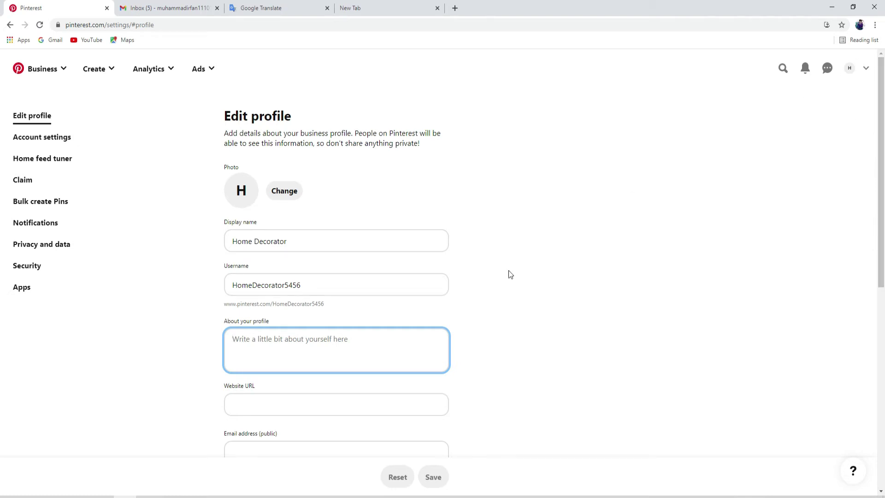
left_click(158, 9)
left_click(278, 9)
left_click(202, 9)
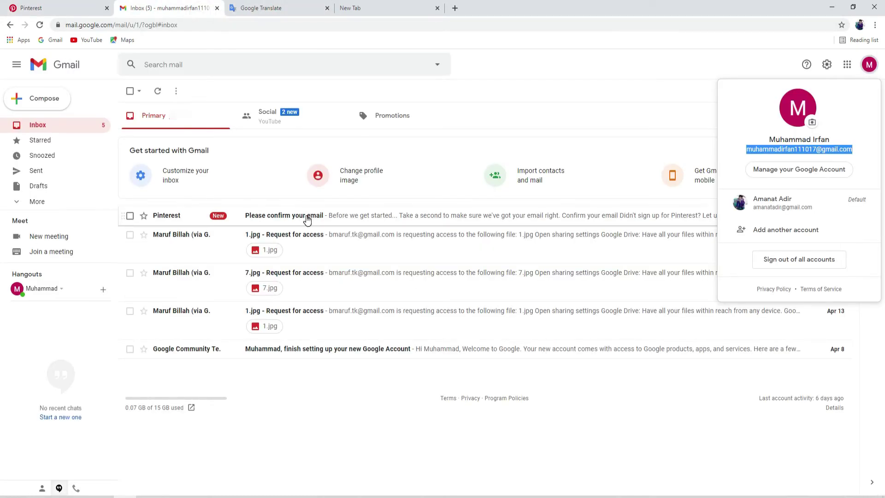
left_click(50, 5)
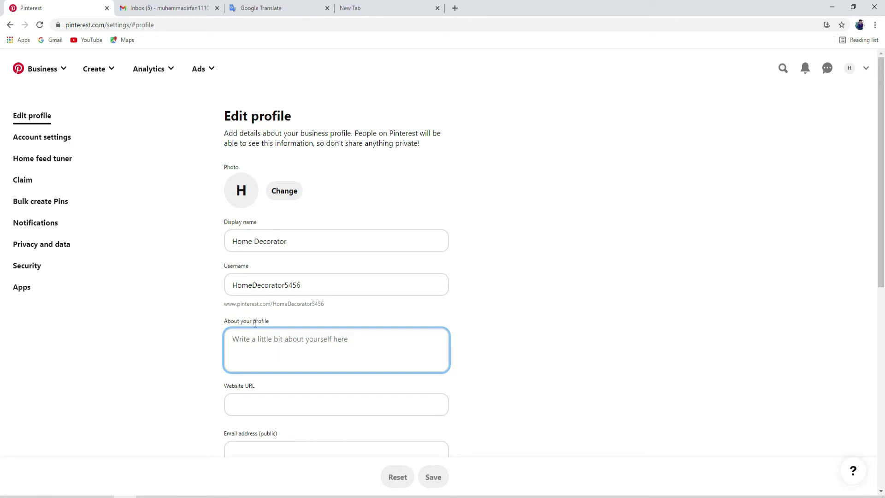
Step: Highlight the display name for reference and place the cursor in the empty About your profile field
left_click(270, 238)
left_click_drag(293, 240, 227, 243)
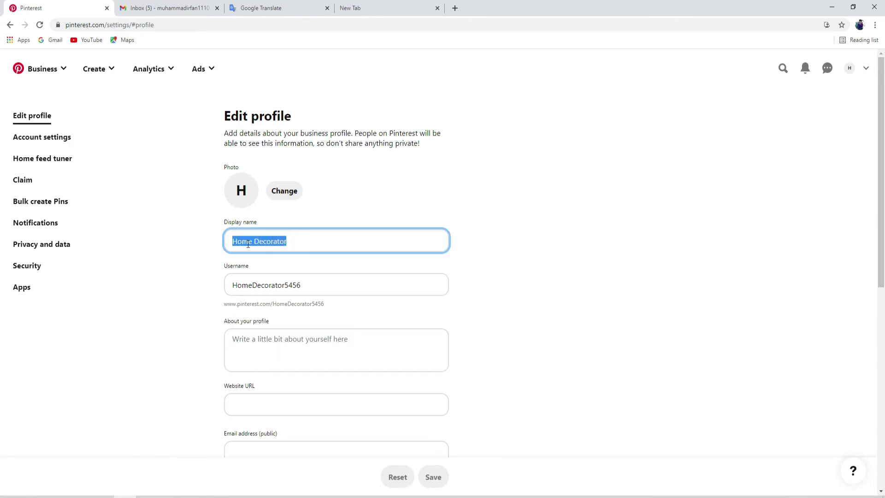
left_click(248, 244)
left_click(295, 336)
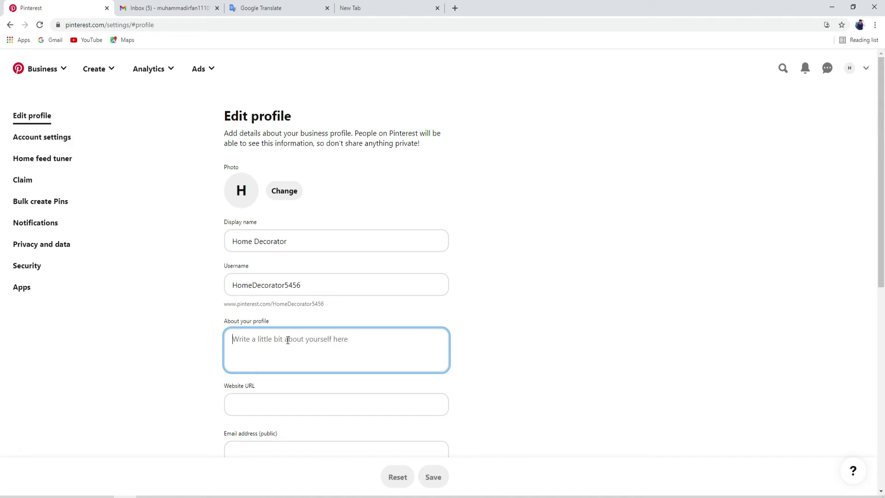
Step: Search Google for "ubersuggest" in the spare browser tab and open the Ubersuggest free keyword tool result
left_click(373, 9)
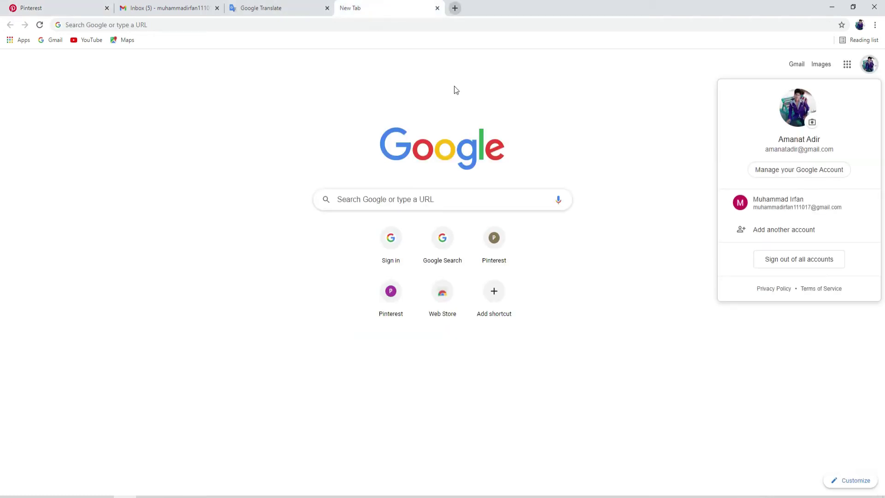
left_click(558, 199)
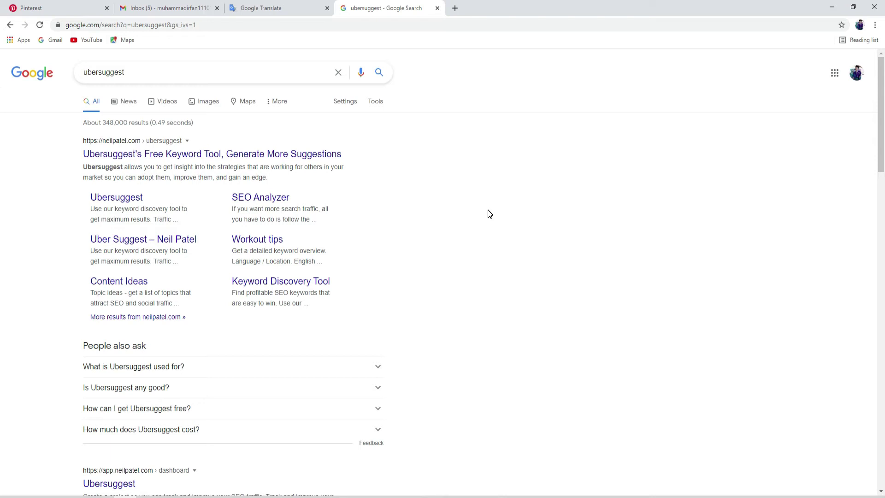
left_click(121, 154)
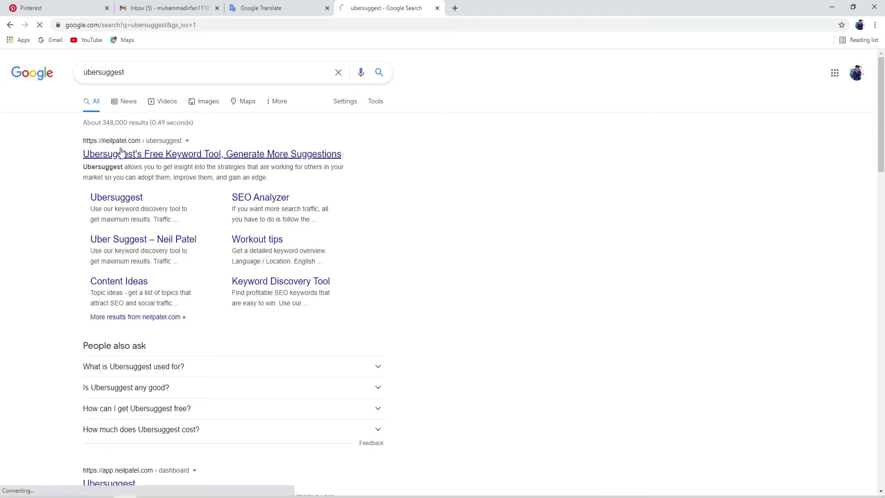
Step: Copy "home decorator" from Google Translate and search Google for it in a new browser tab
left_click(455, 8)
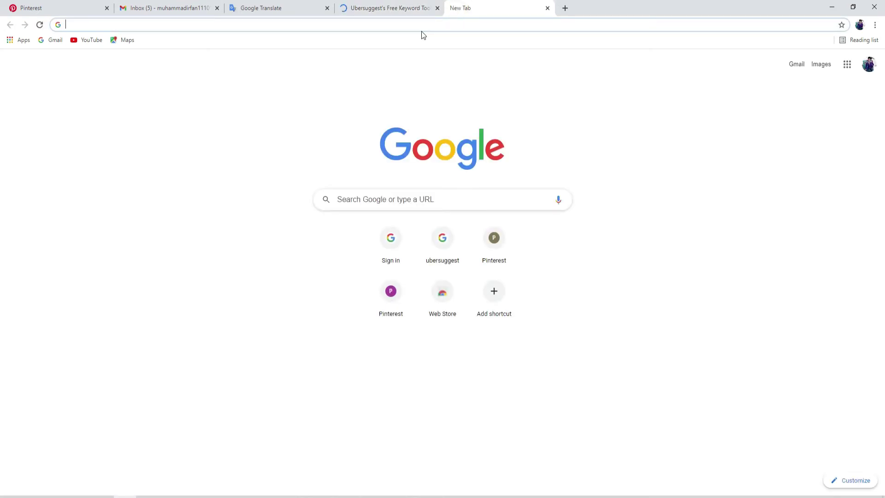
left_click(313, 4)
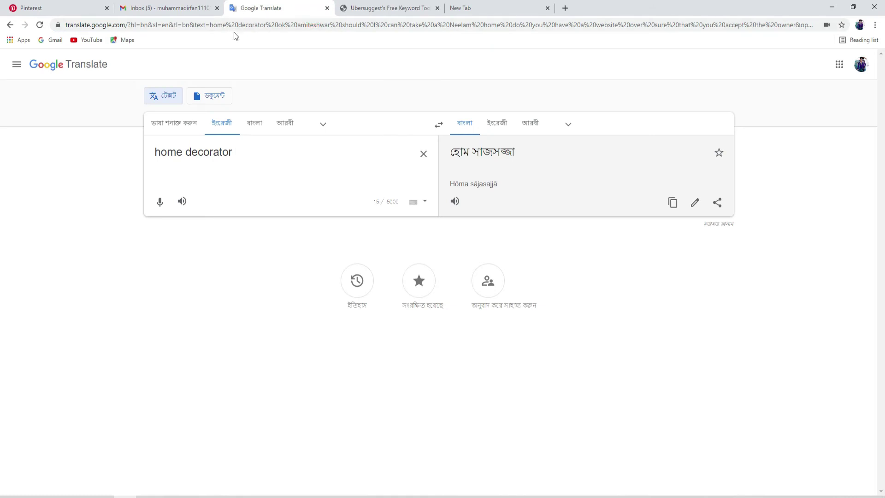
double_click(215, 157)
key("ctrl+a")
key("ctrl+c")
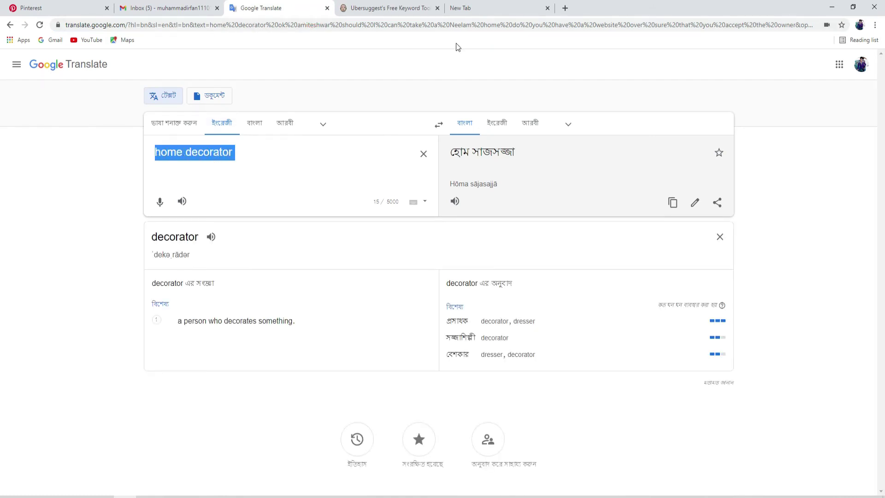
left_click(565, 7)
key("ctrl+v")
key("Return")
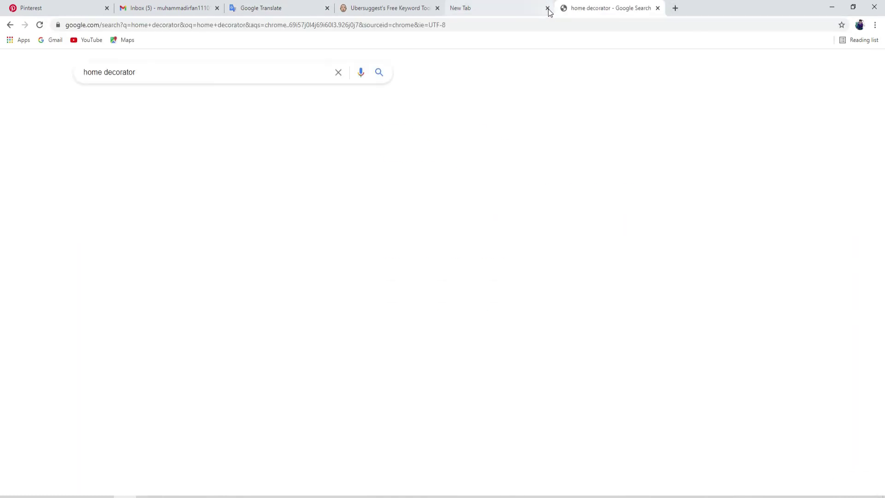
Step: Browse the "home decorator" search results and open the Houzz page on interior designers and decorators
scroll(148, 310, "down", 8)
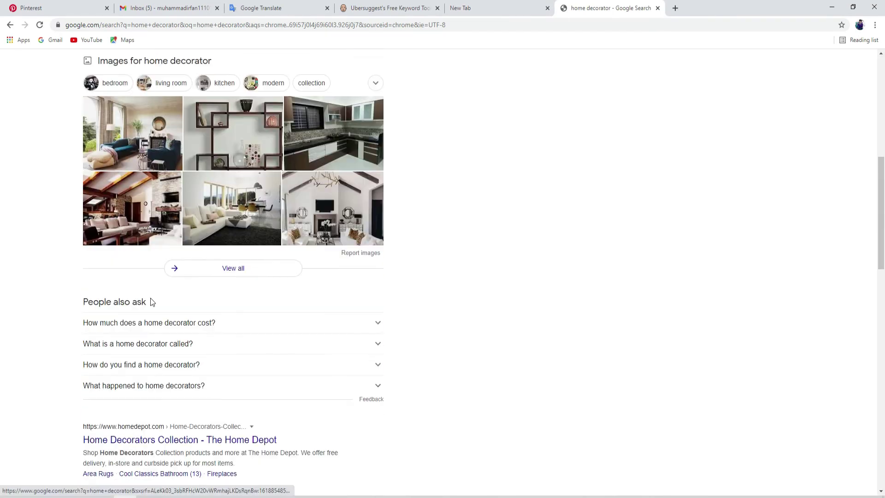
scroll(148, 361, "down", 3)
left_click(136, 280)
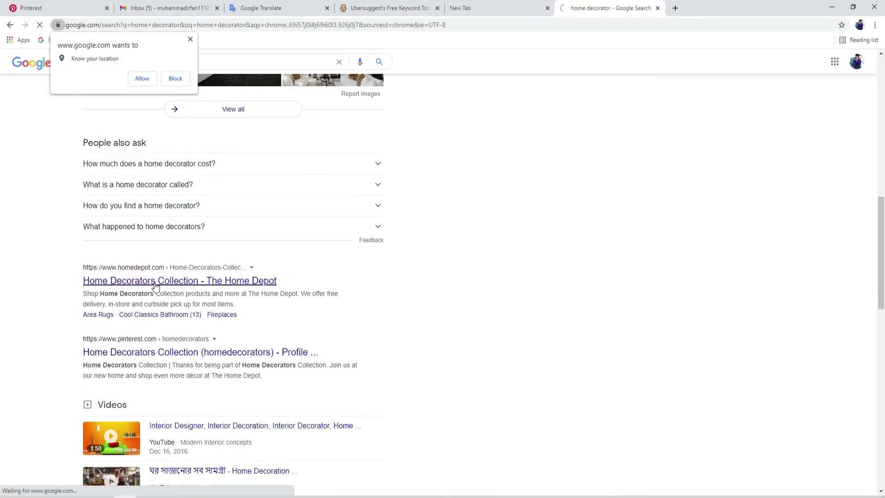
left_click(10, 24)
scroll(179, 283, "down", 10)
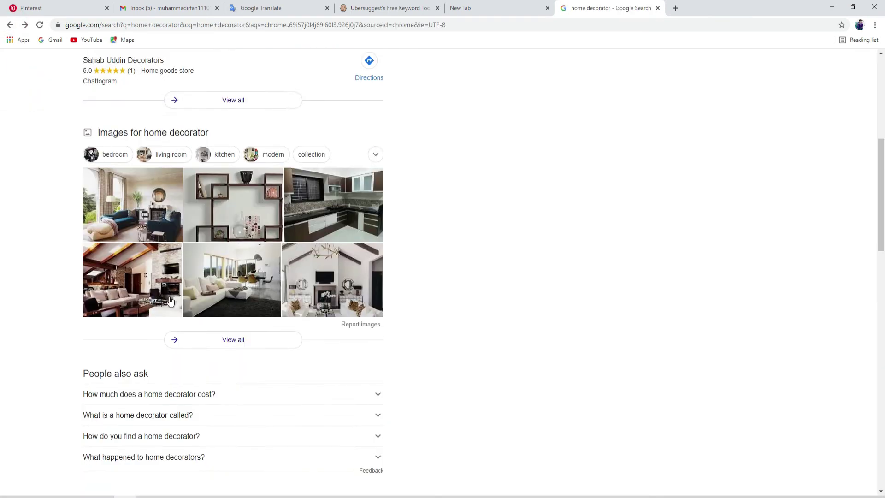
scroll(133, 352, "down", 3)
left_click(126, 291)
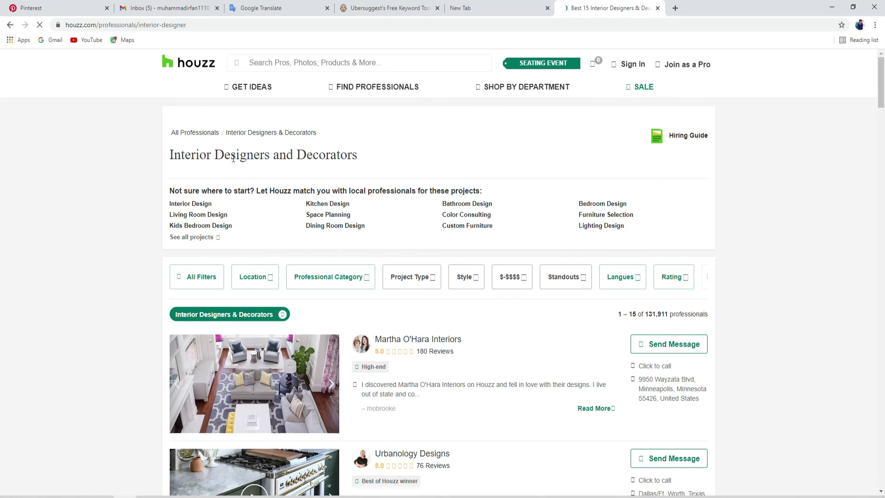
Step: Copy Houzz's "Not sure where to start?" sentence into Pinterest's About your profile field, ending it with a comma
triple_click(233, 158)
triple_click(260, 189)
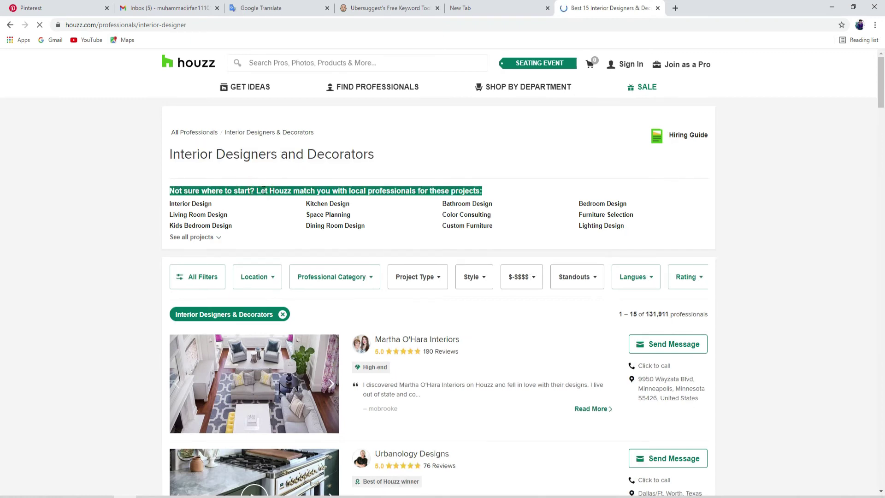
left_click(47, 8)
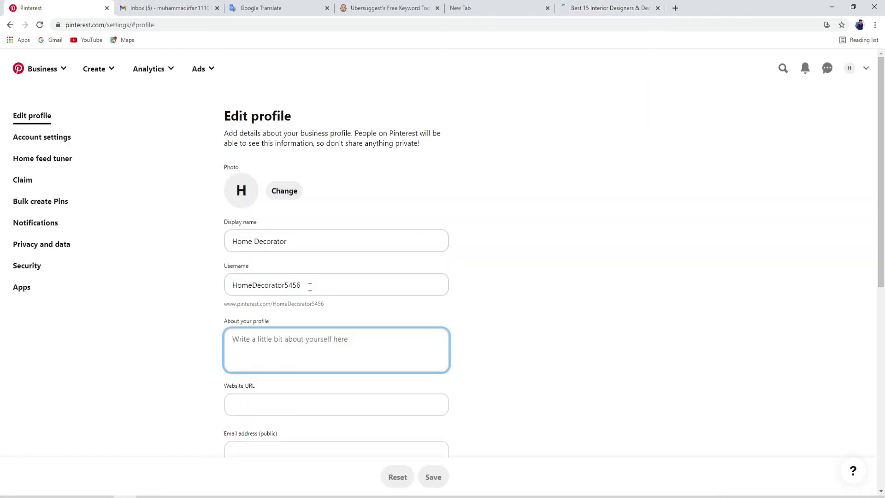
key("ctrl+v")
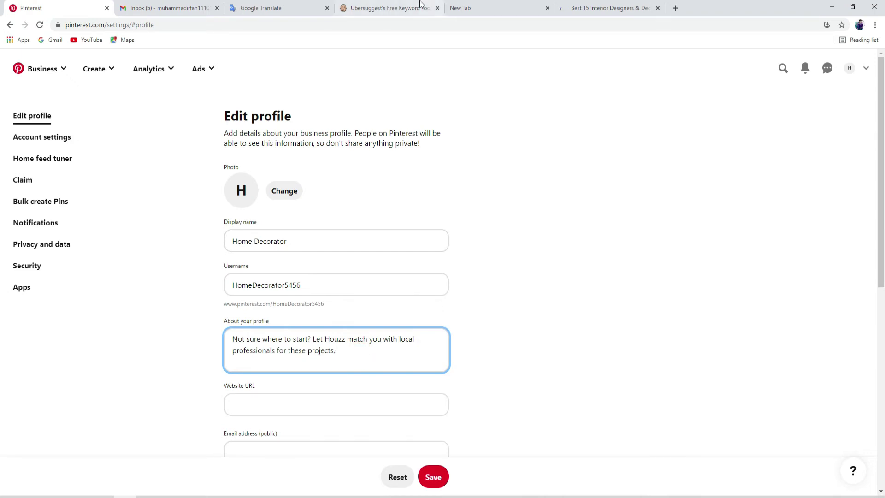
Step: Copy "home decorator" from Google Translate again and return to the Ubersuggest page
left_click(406, 8)
left_click(176, 79)
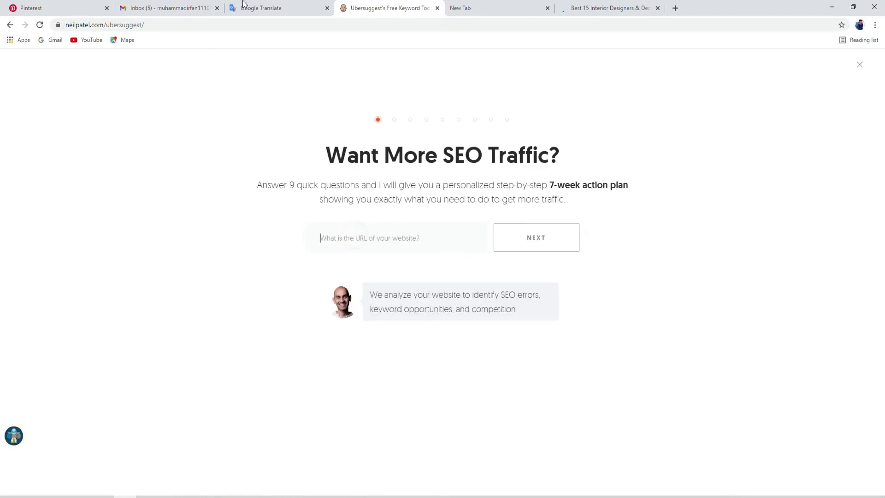
left_click(260, 8)
double_click(183, 141)
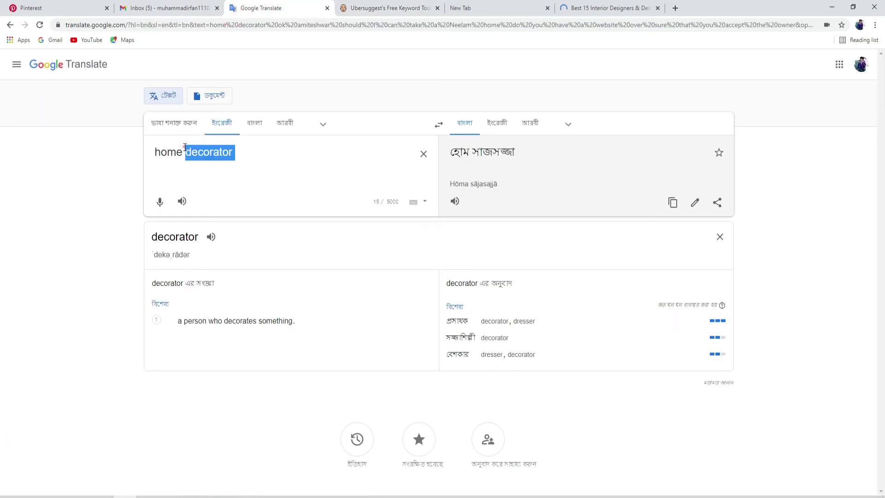
key("ctrl+a")
left_click(387, 8)
key("ctrl+v")
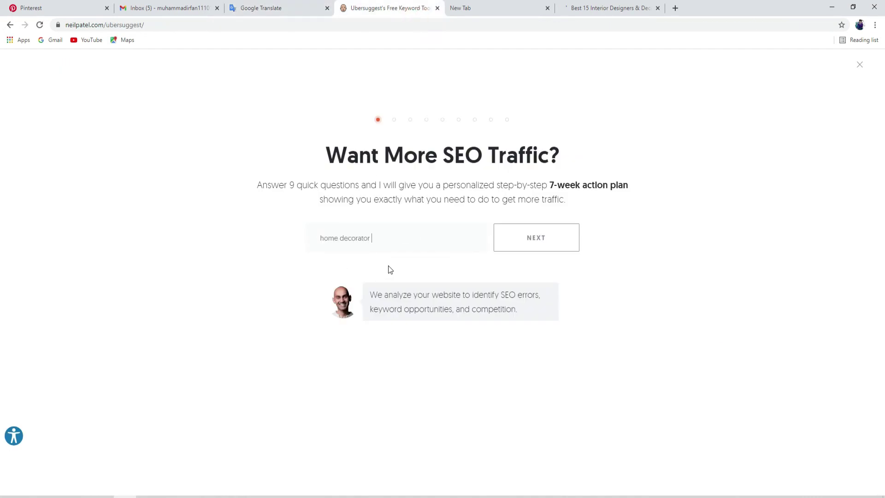
left_click(521, 239)
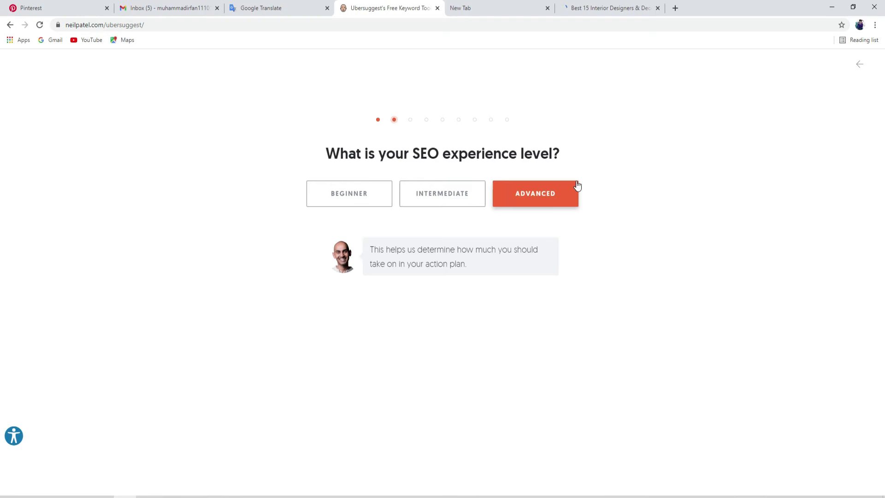
left_click(858, 64)
Step: Close the SEO traffic questionnaire, search Ubersuggest for "home decorator" and open its Keyword Ideas without registering
left_click(859, 64)
left_click(348, 297)
key("ctrl+v")
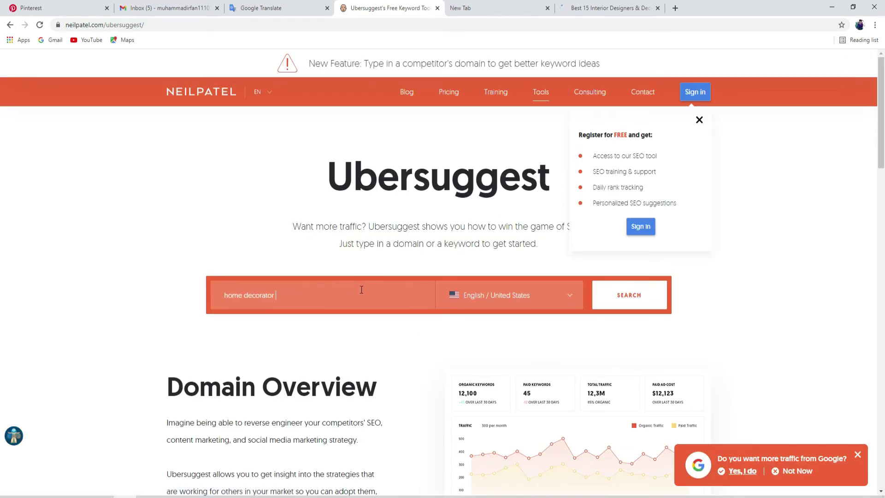
left_click(615, 285)
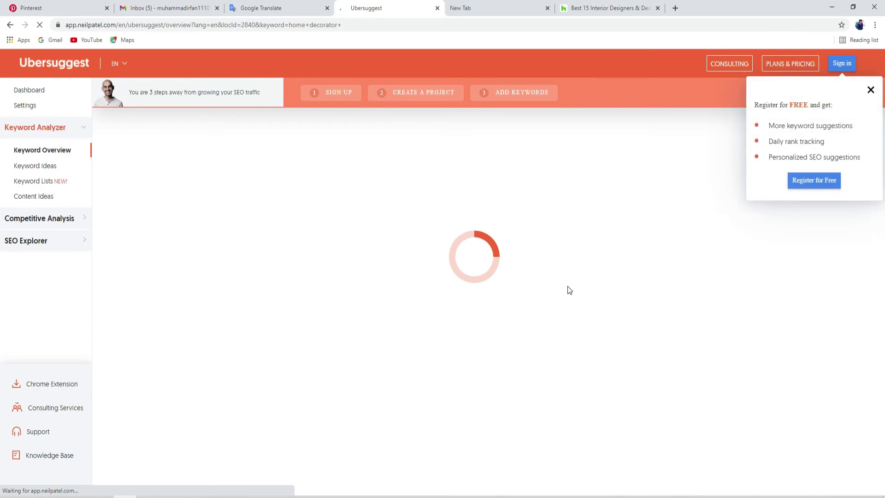
left_click(37, 167)
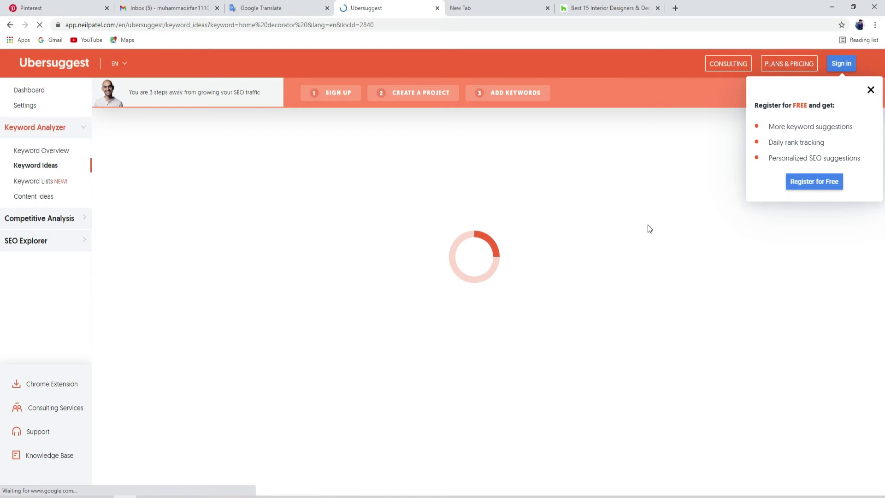
left_click(870, 91)
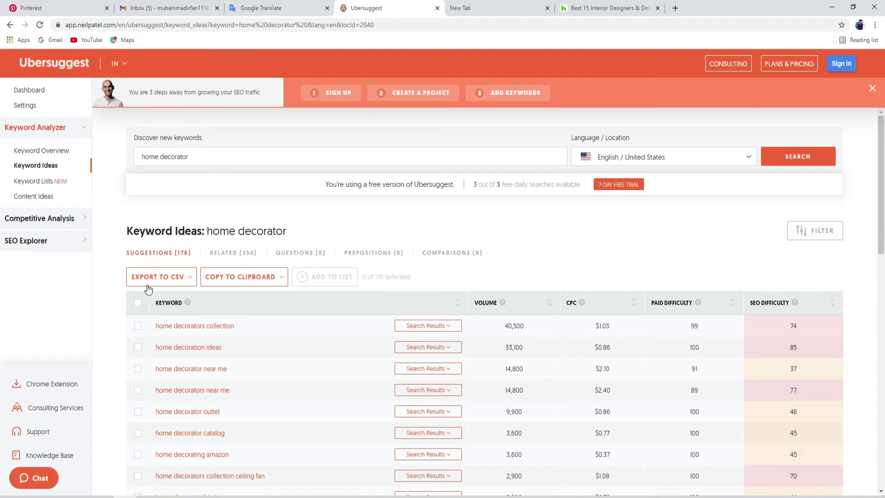
Step: Export all "home decorator" keyword suggestions to CSV and decline the 7-day free trial
left_click(172, 278)
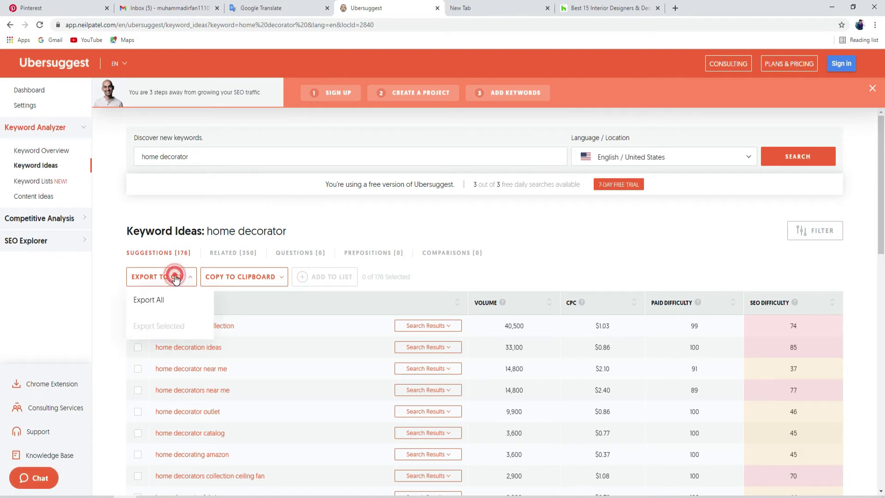
left_click(152, 299)
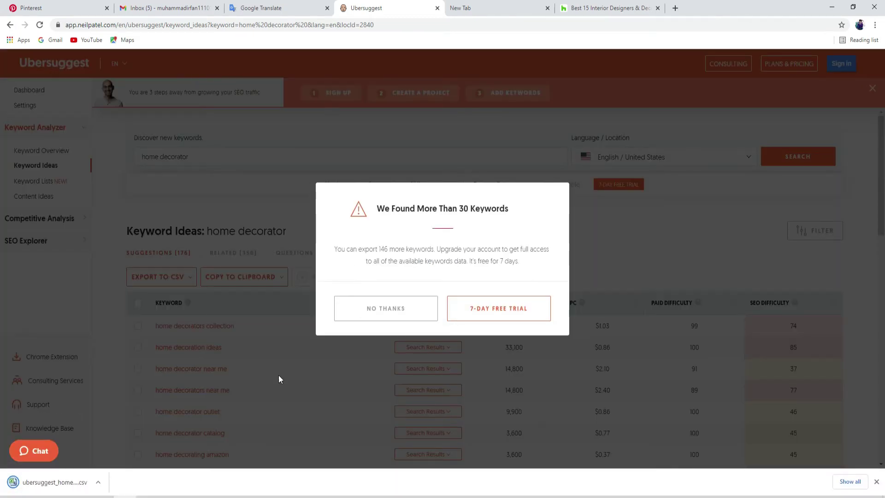
left_click(366, 308)
Step: Open the downloaded keyword CSV in Excel, dismiss the activation wizard and widen the Keyword column to show full phrases
left_click(97, 481)
left_click(125, 451)
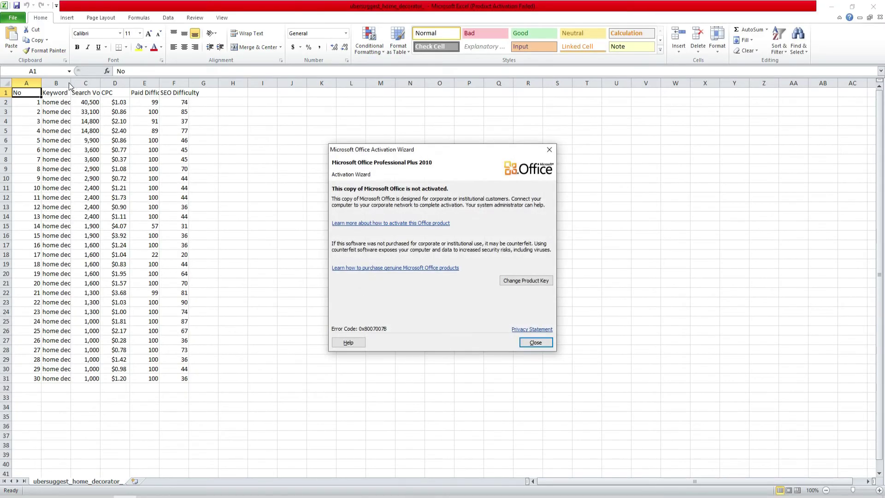
left_click(534, 342)
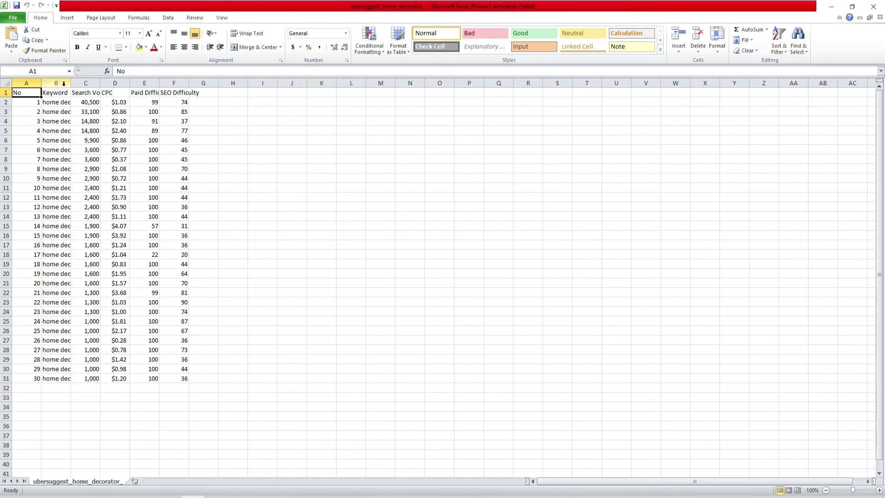
left_click_drag(70, 83, 193, 83)
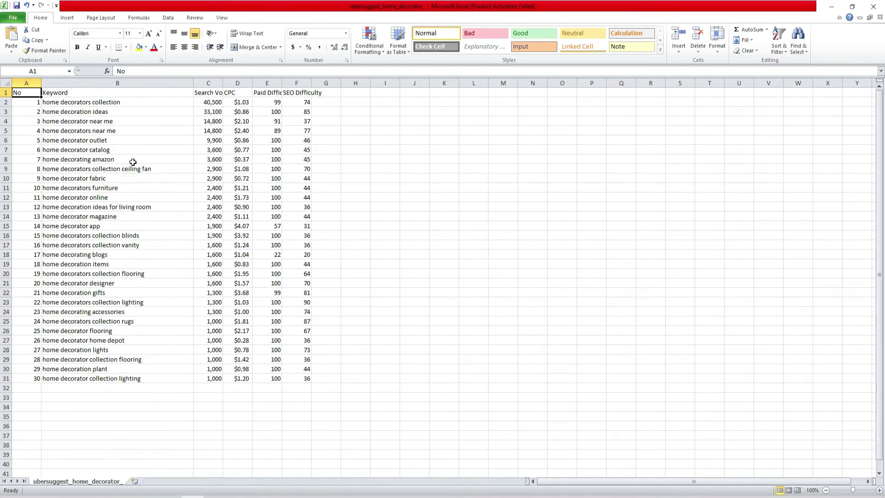
Step: Copy "home decorators collection" from cell B2 and append it as a hashtag to the Pinterest About your profile text
double_click(139, 102)
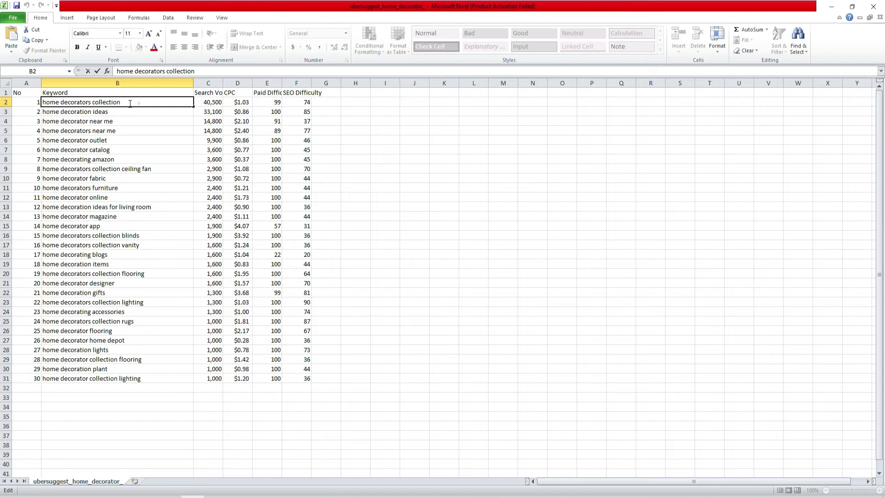
left_click_drag(130, 104, 40, 108)
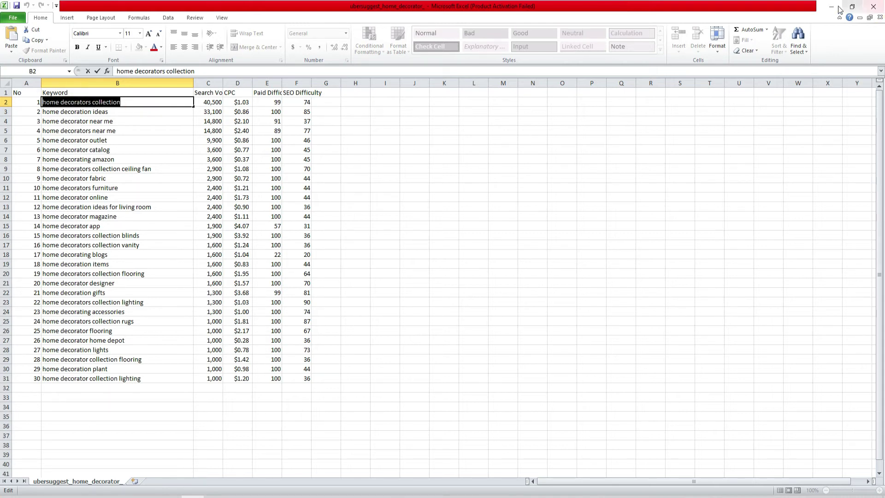
key("alt+Tab")
left_click(195, 8)
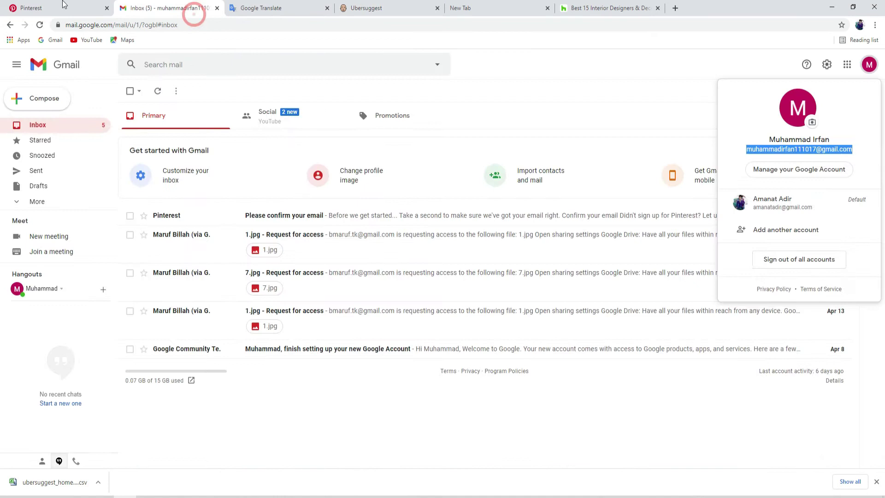
left_click(63, 8)
type("#")
key("ctrl+v")
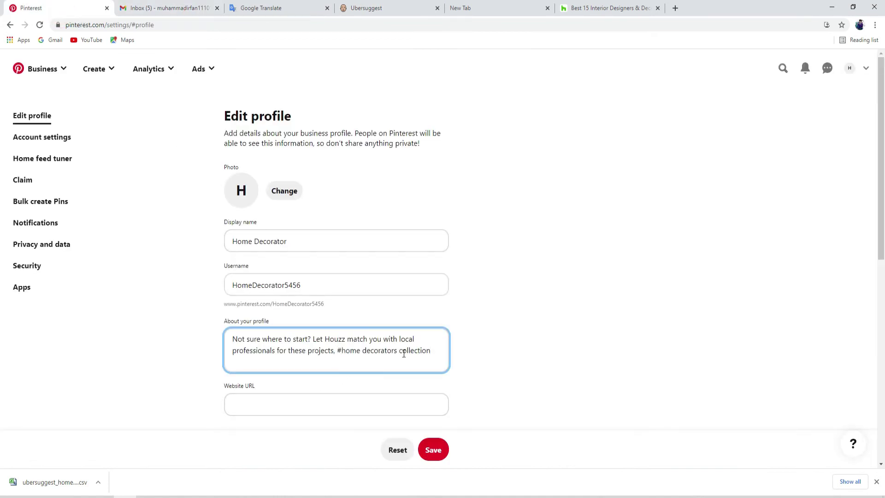
Step: Replace the spaces in the first hashtag with underscores so it reads "#home_decorators_collection"
left_click(400, 350)
key("BackSpace")
type("_")
key("Left")
key("Left")
key("Left")
key("BackSpace")
type("_")
left_click(439, 350)
Step: Add a second hashtag to the About your profile text using "home decoration ideas" copied from cell B3 in Excel
type("#")
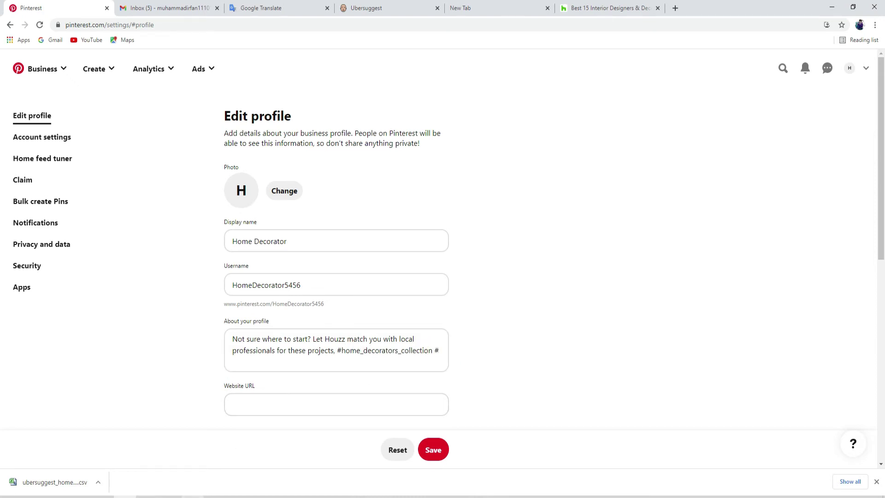
key("alt+Tab")
double_click(85, 113)
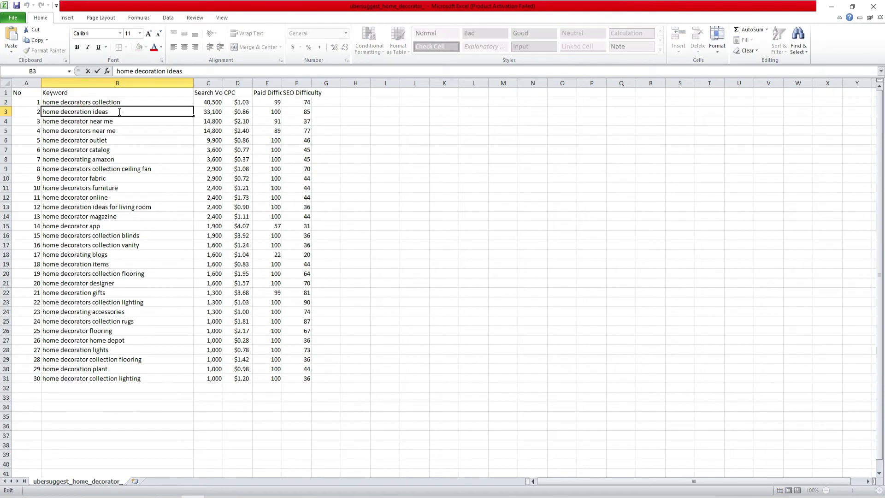
left_click_drag(118, 113, 32, 111)
key("ctrl+c")
left_click(831, 7)
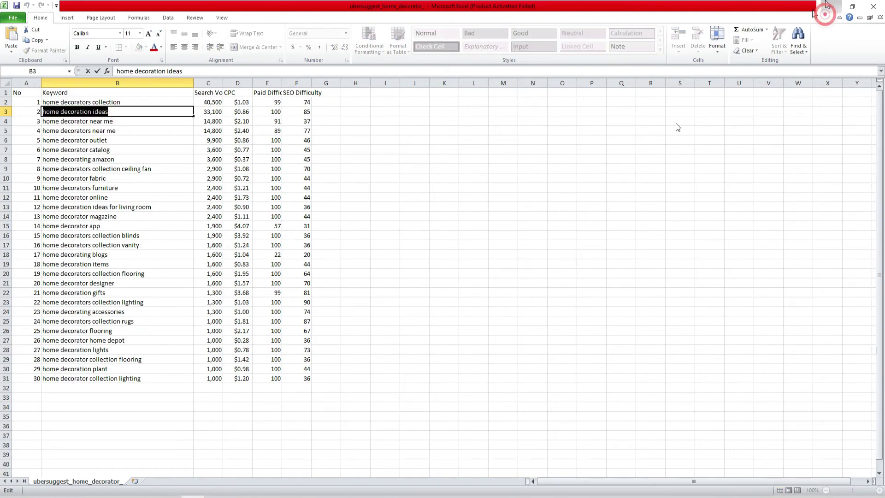
key("ctrl+v")
Step: Join the second hashtag's words with underscores so it reads "#home_decoration_ideas"
left_click(294, 363)
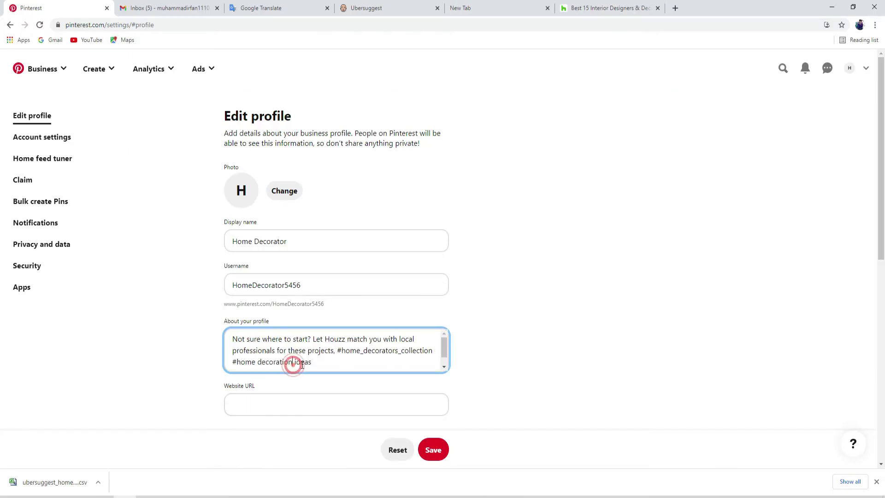
key("BackSpace")
key("Left")
key("Right")
type("_")
key("BackSpace")
type("_")
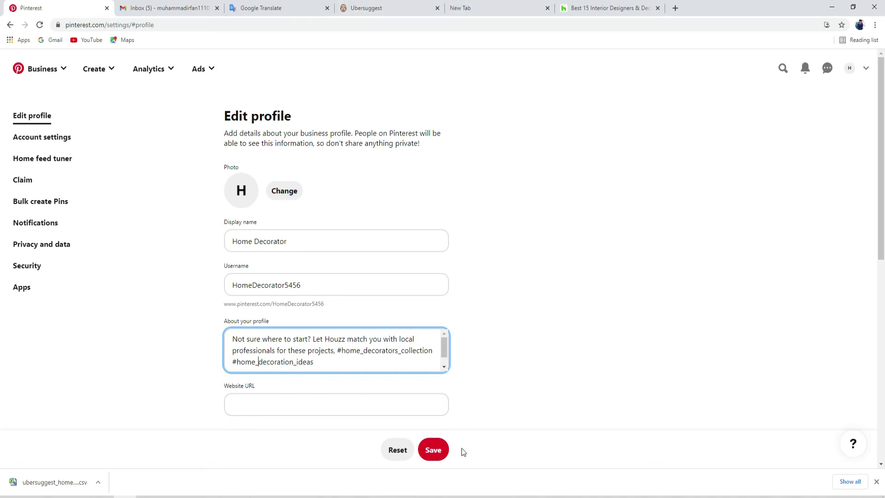
Step: Save the profile with its new description and go to the website and contact fields below
scroll(405, 375, "down", 2)
left_click(433, 451)
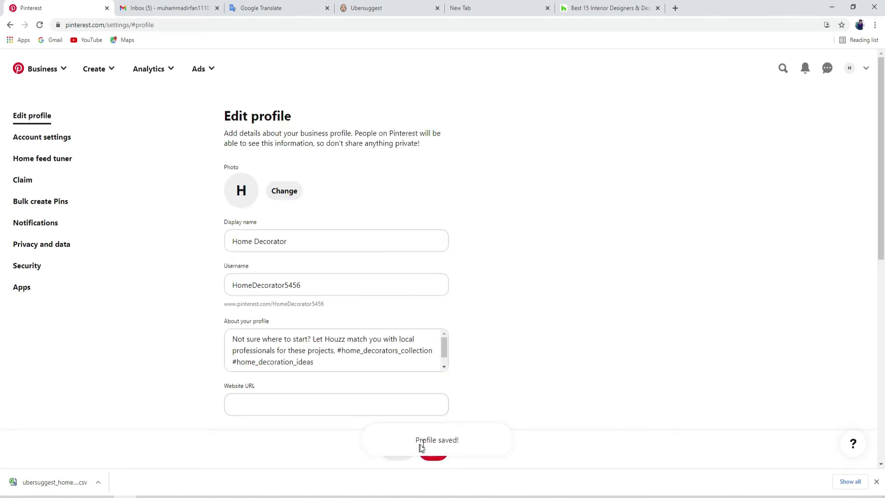
scroll(304, 338, "down", 2)
scroll(600, 385, "down", 3)
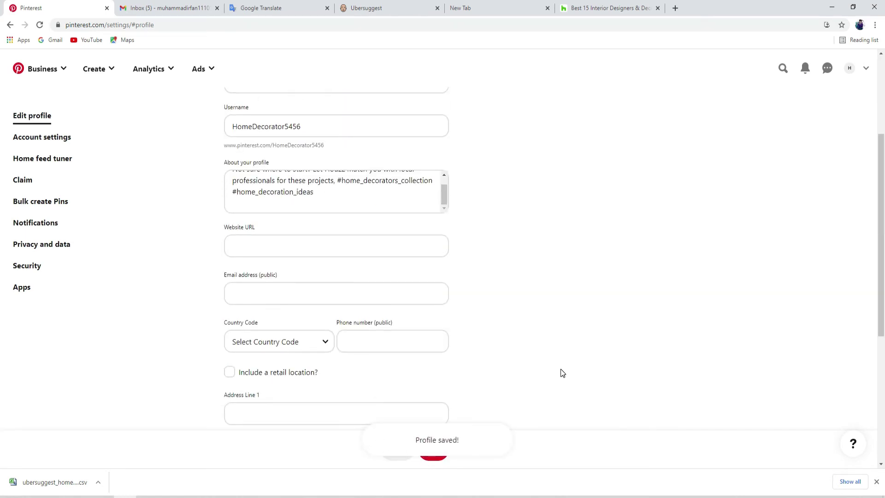
left_click(249, 246)
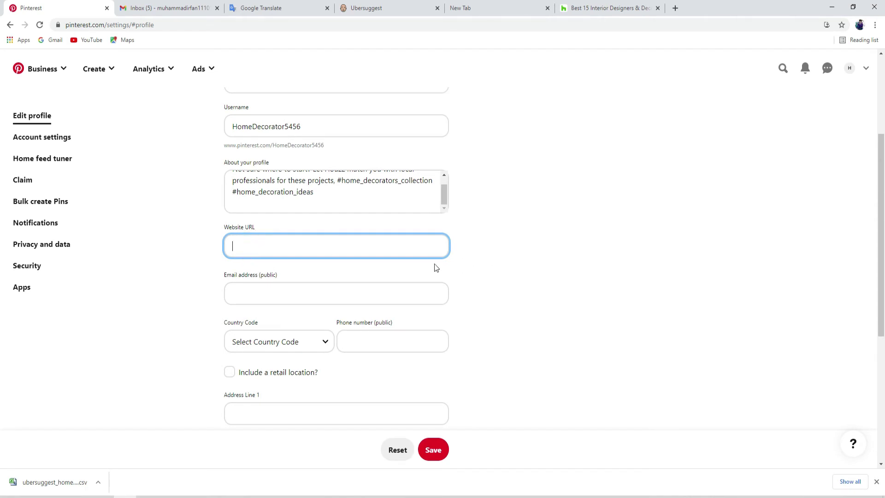
left_click(529, 277)
left_click(360, 243)
left_click(491, 252)
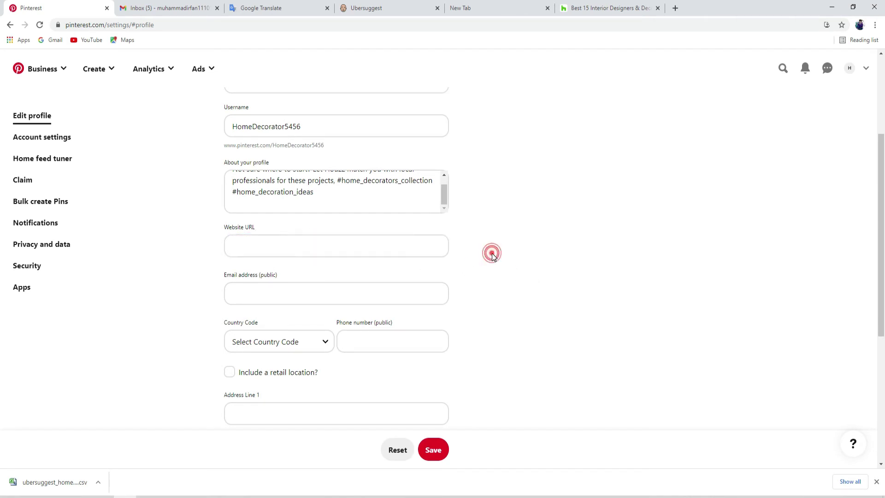
Step: Copy the e-mail address from the Google account details in a new browser tab for the public e-mail field
left_click(231, 291)
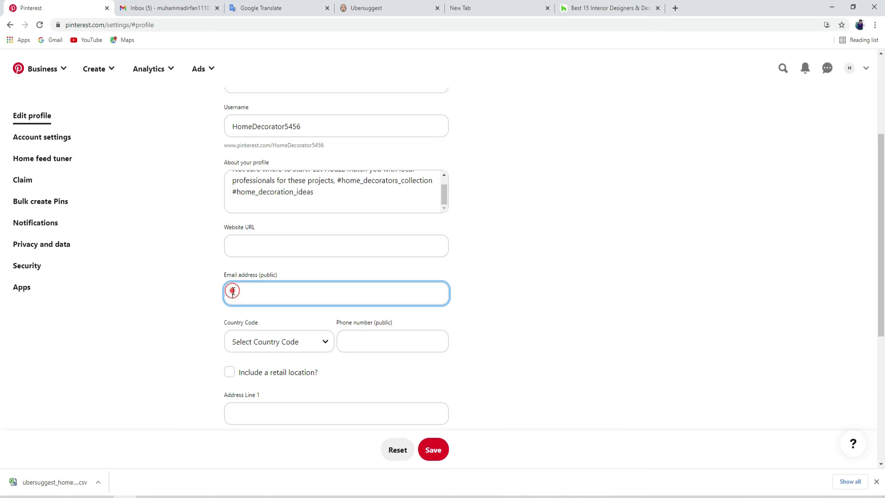
left_click(584, 5)
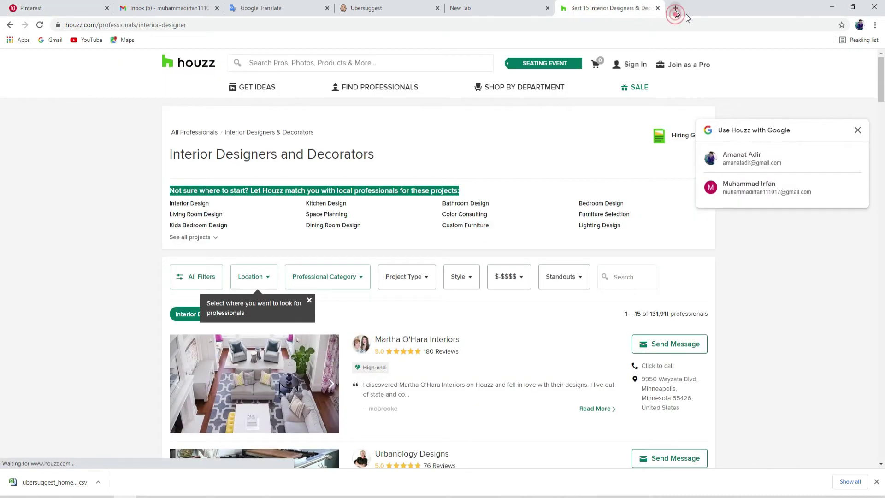
left_click(675, 8)
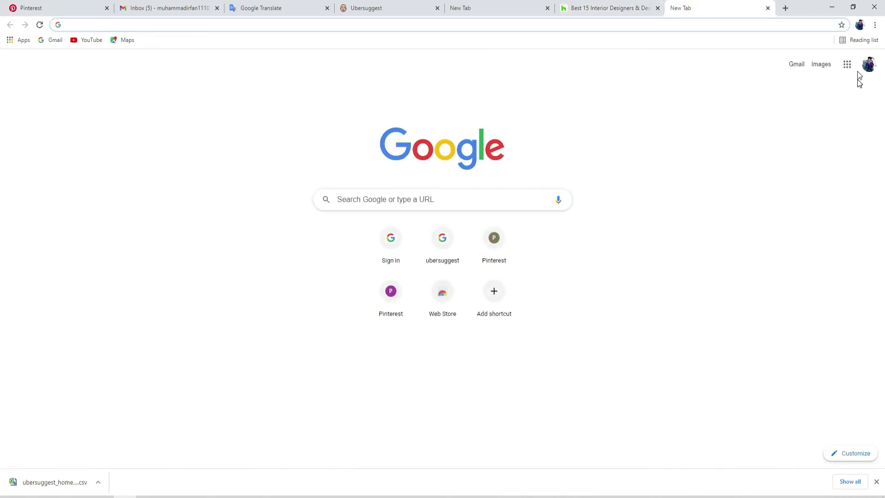
left_click(869, 66)
triple_click(795, 150)
right_click(794, 152)
left_click(741, 158)
Step: Fill in the public e-mail address on the Pinterest profile with the copied address and save the profile
left_click(30, 8)
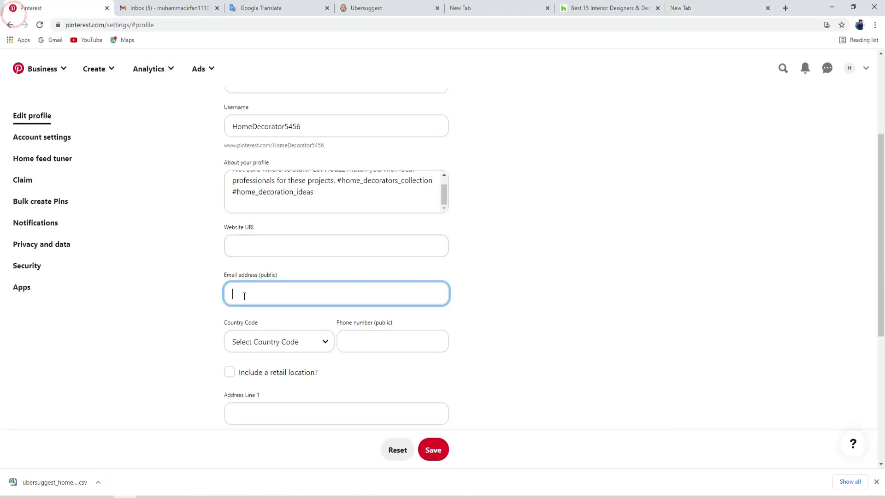
right_click(244, 294)
left_click(263, 371)
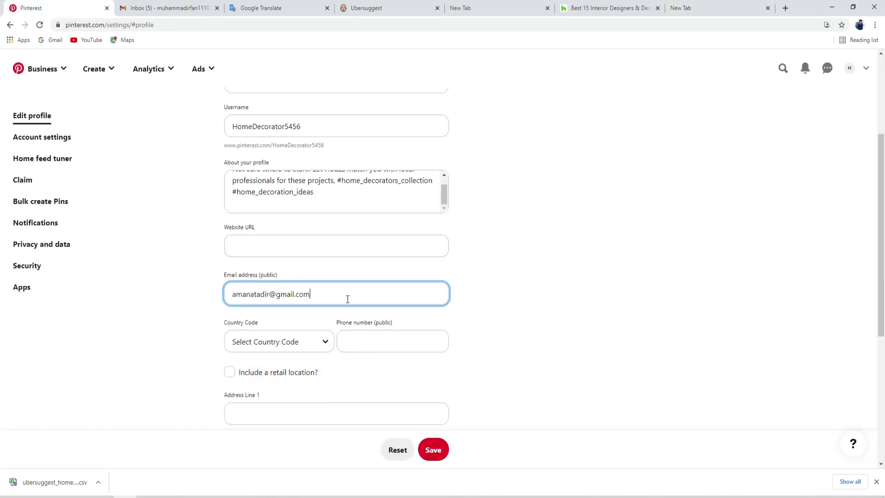
left_click(428, 450)
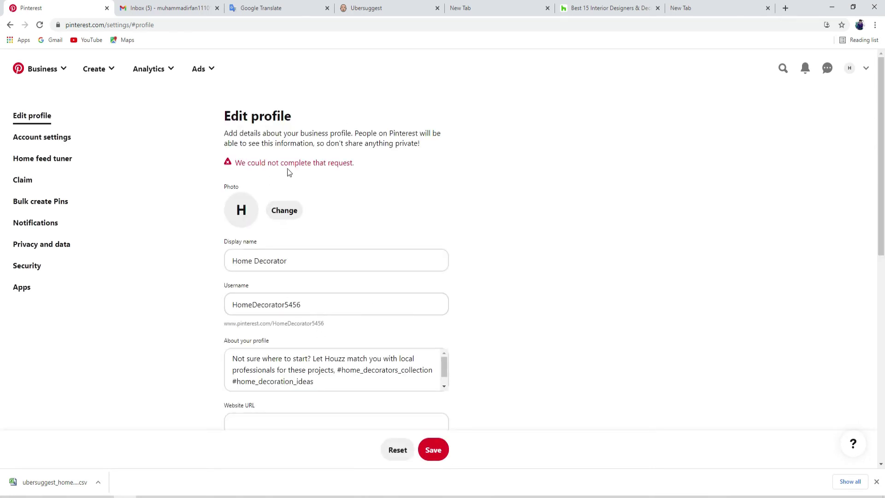
Step: Review the profile's contact, retail location and address fields, including the country list, and check the details already filled in
scroll(322, 239, "down", 5)
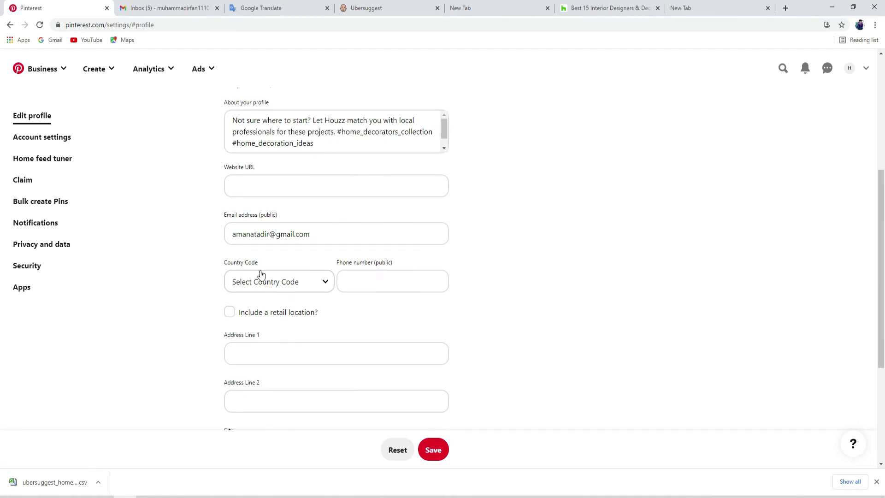
scroll(278, 205, "up", 2)
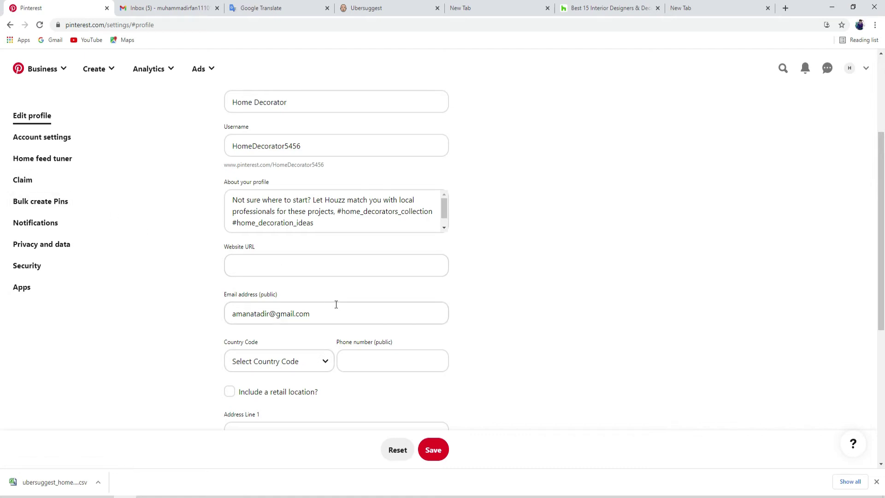
scroll(311, 271, "down", 2)
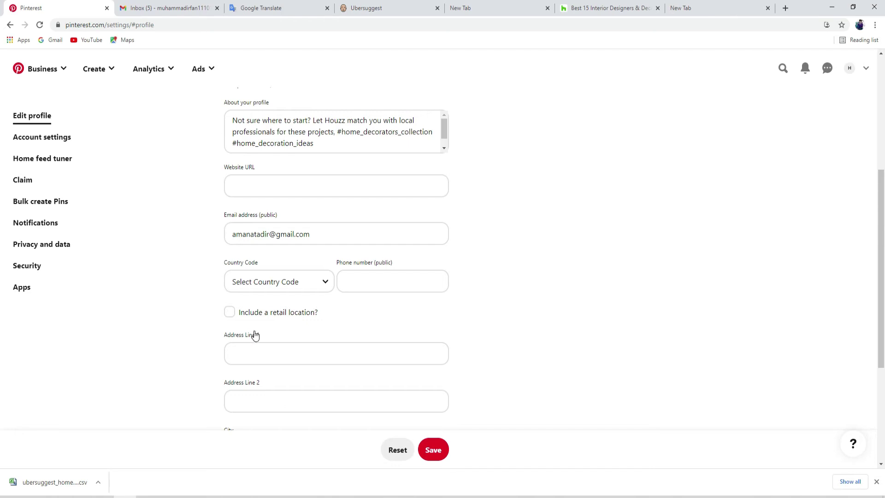
scroll(276, 335, "down", 4)
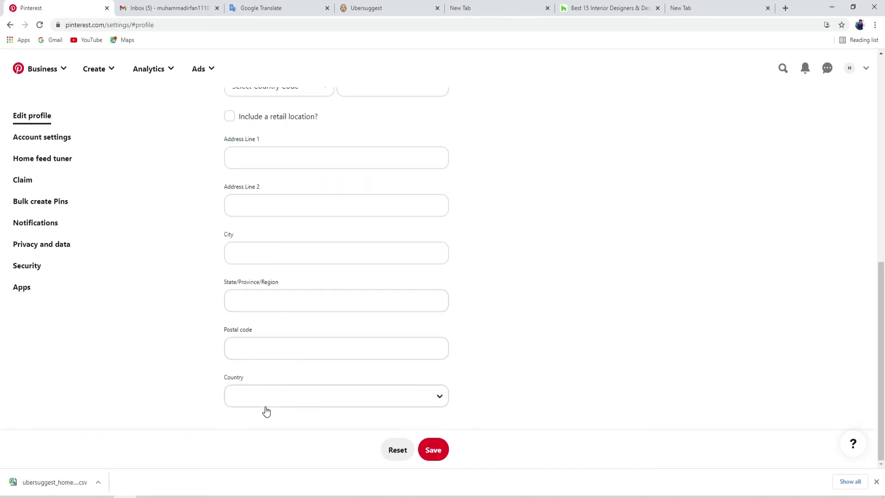
scroll(286, 338, "up", 5)
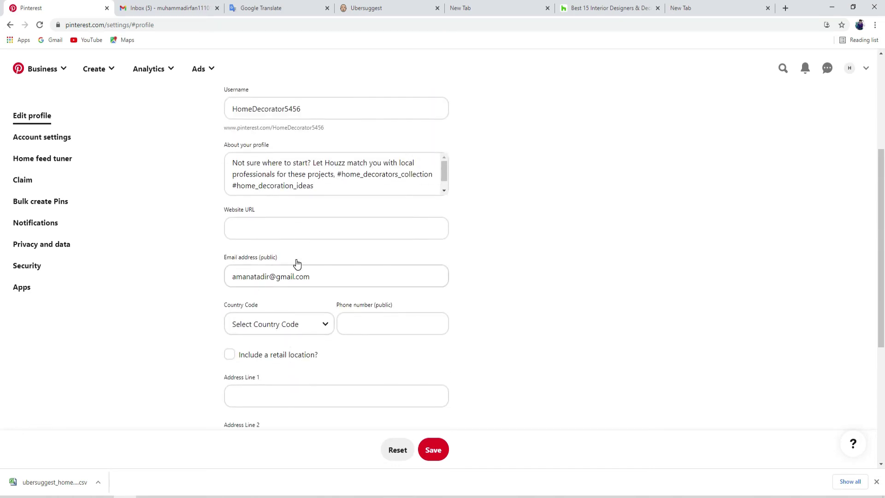
scroll(262, 266, "down", 3)
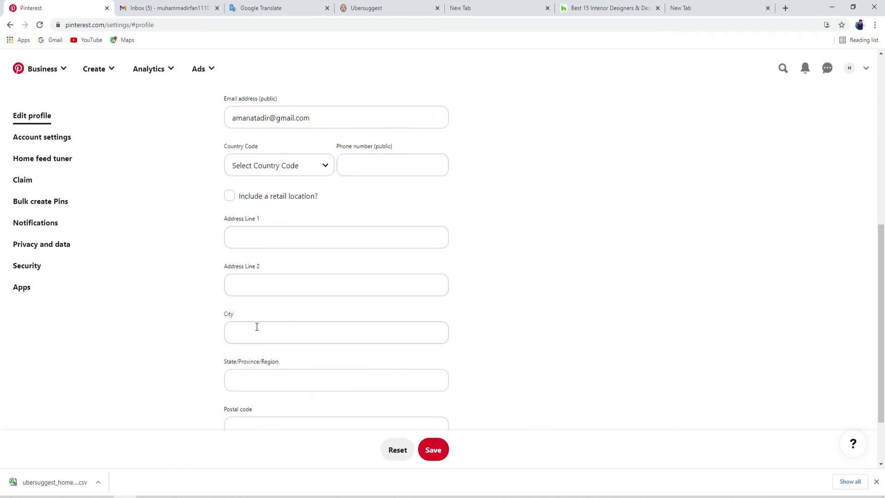
scroll(256, 326, "down", 2)
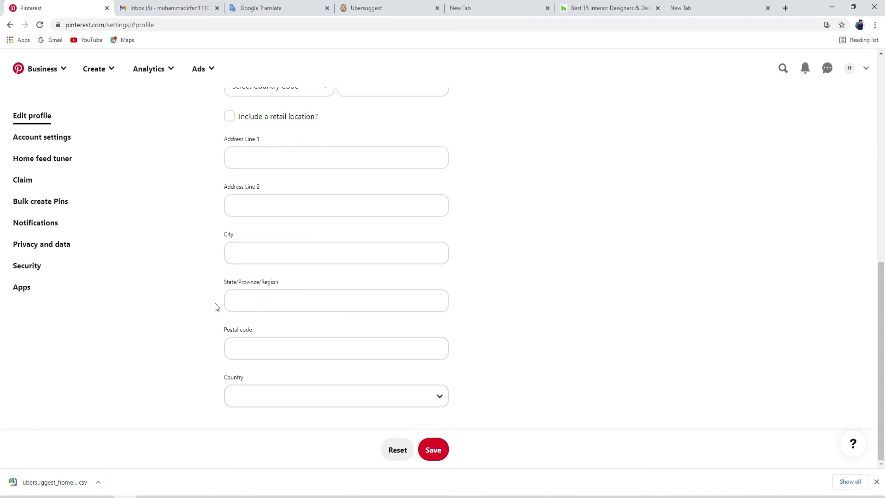
left_click(305, 399)
left_click(304, 399)
left_click(352, 397)
left_click(354, 399)
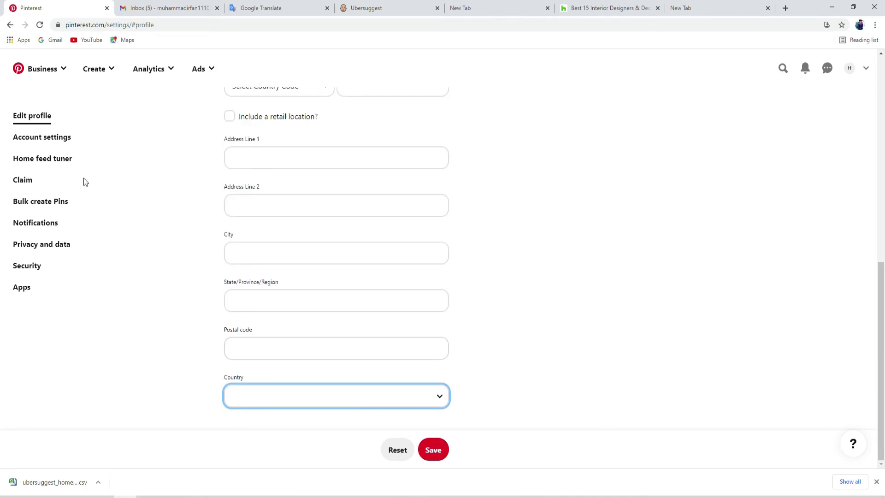
scroll(206, 334, "up", 10)
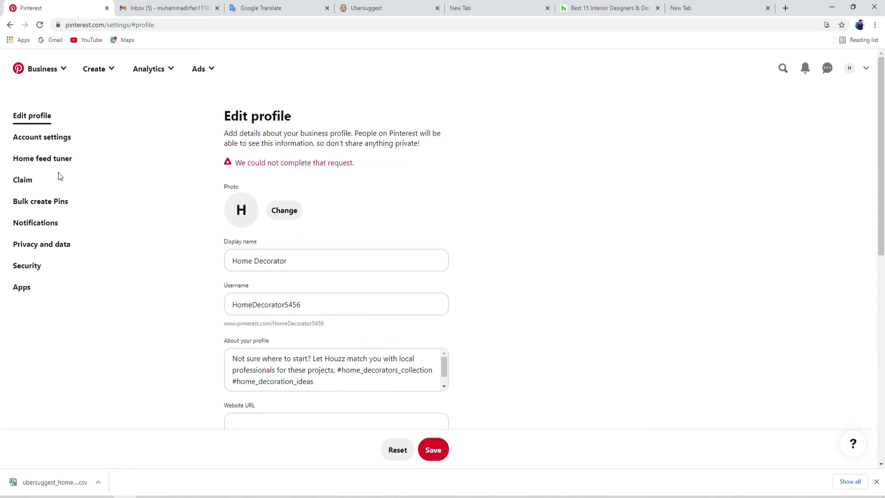
scroll(256, 292, "down", 2)
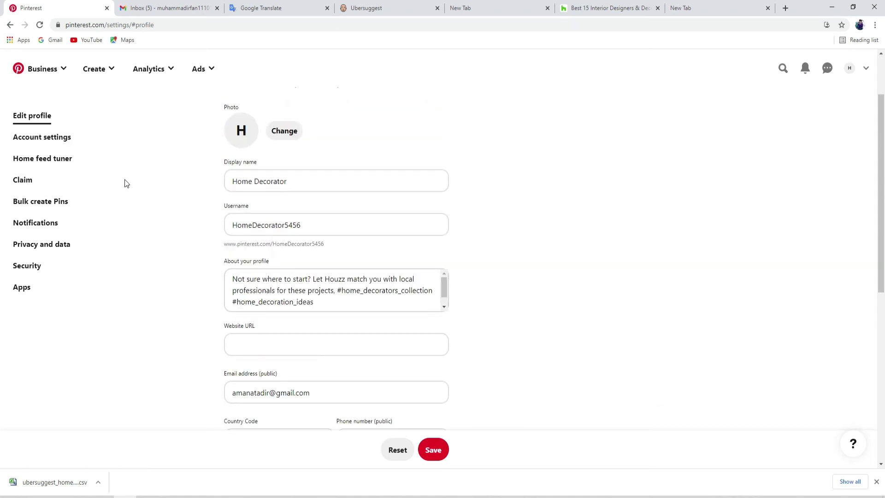
scroll(341, 254, "down", 2)
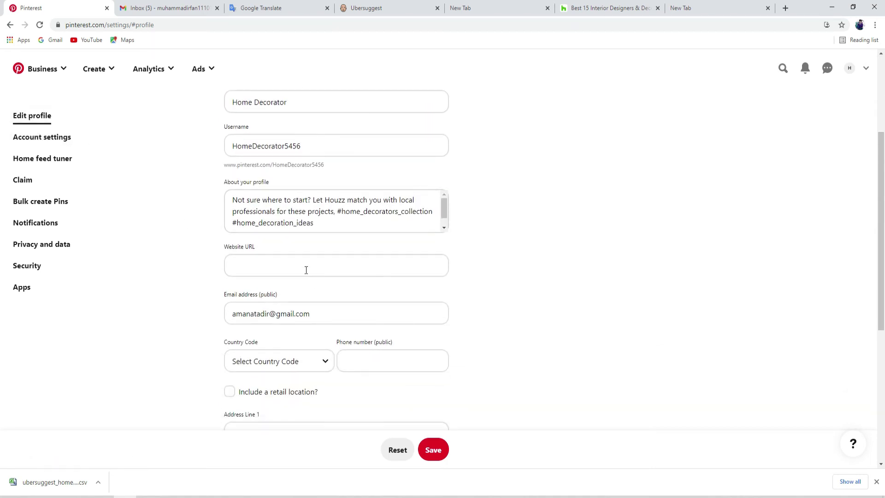
scroll(286, 229, "up", 4)
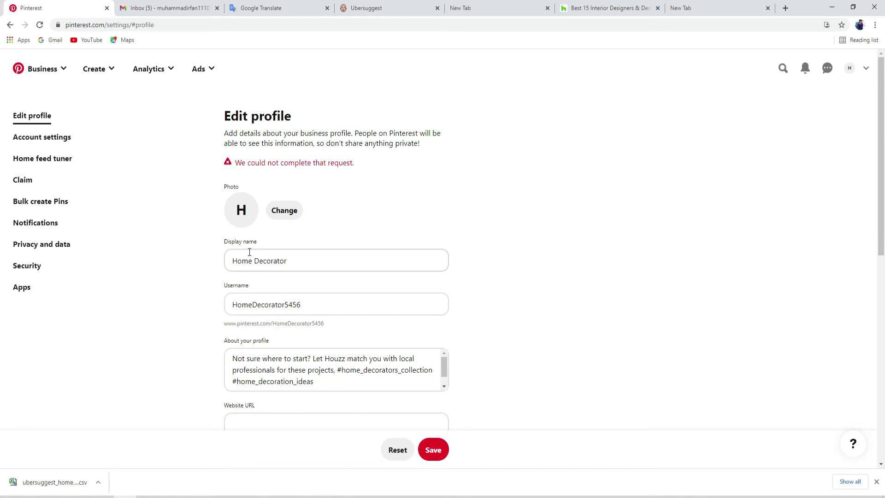
scroll(249, 252, "down", 4)
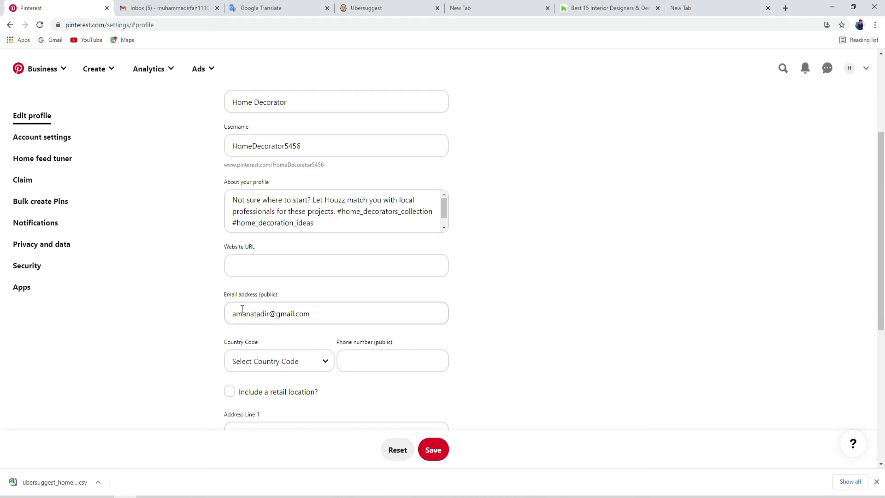
Step: View and reload the Home Decorator profile page, and reopen profile editing to check the public e-mail field
left_click(849, 69)
left_click(39, 25)
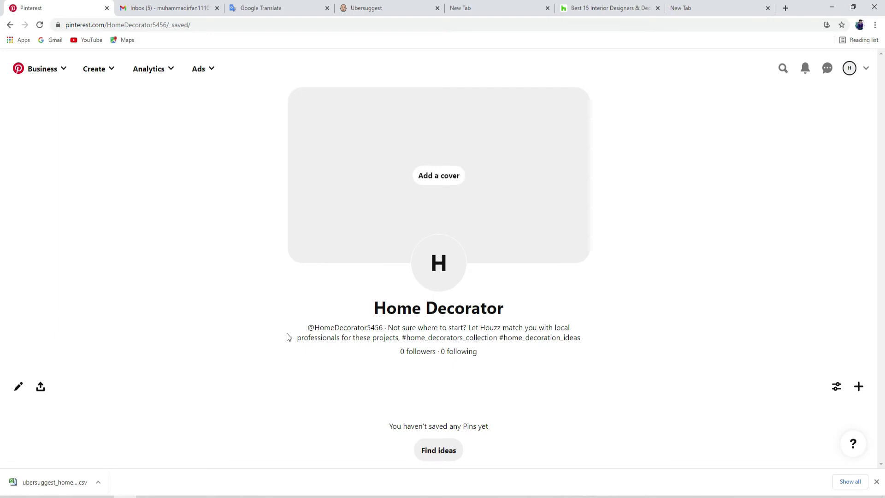
left_click(18, 387)
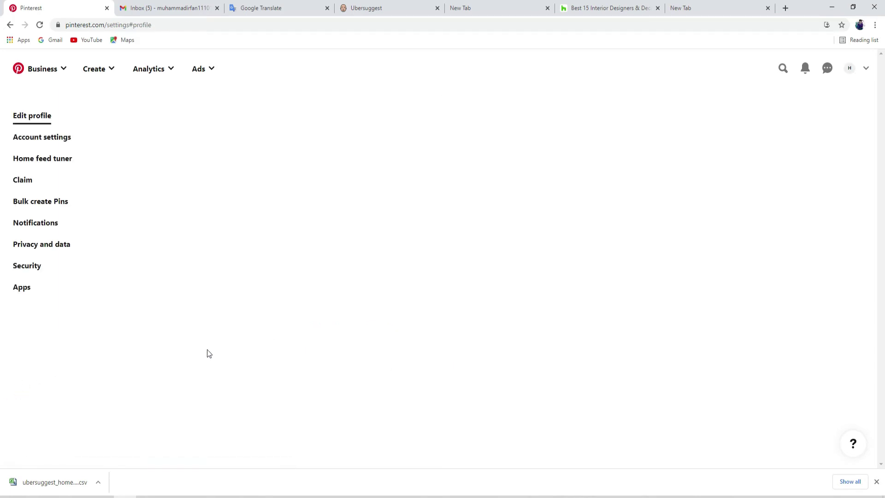
scroll(385, 263, "down", 3)
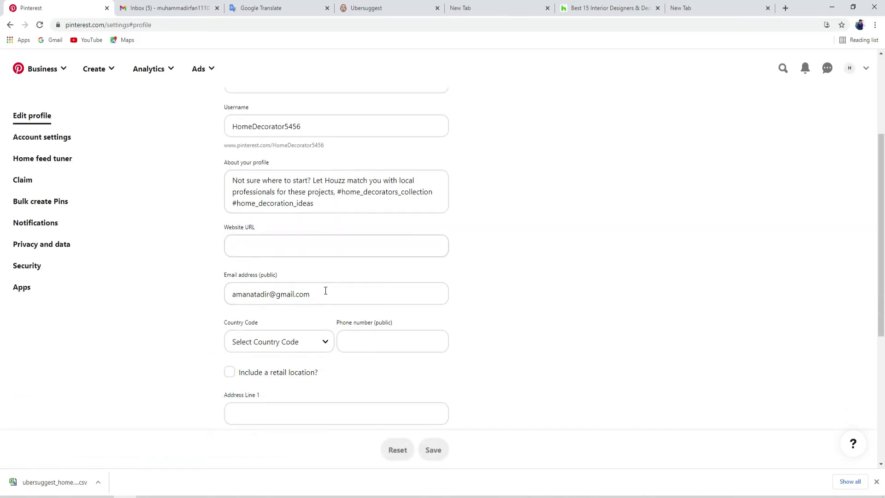
left_click(313, 297)
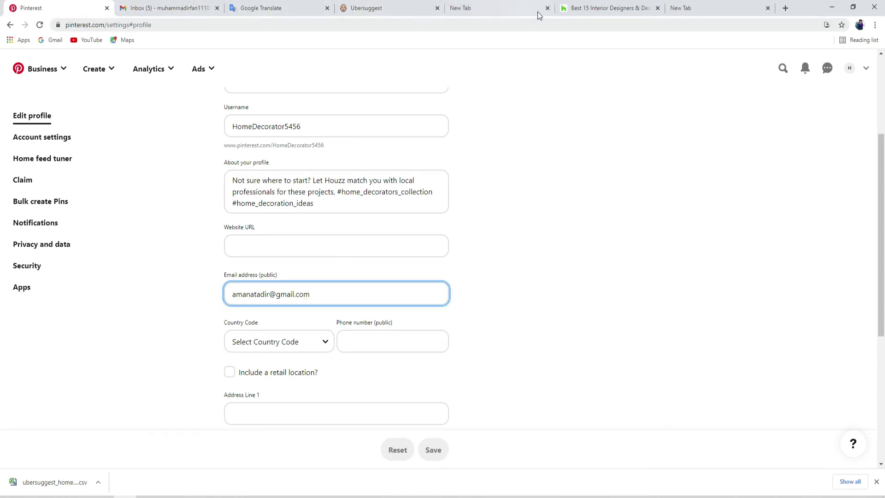
Step: Open the copied Pinterest profile settings address in the spare new tab and place that tab beside the first Pinterest tab
double_click(125, 25)
left_click(124, 26)
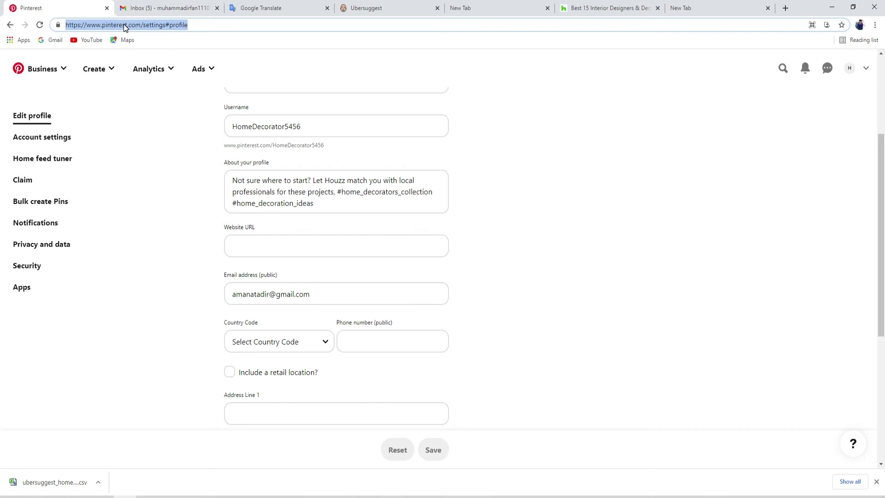
left_click(700, 14)
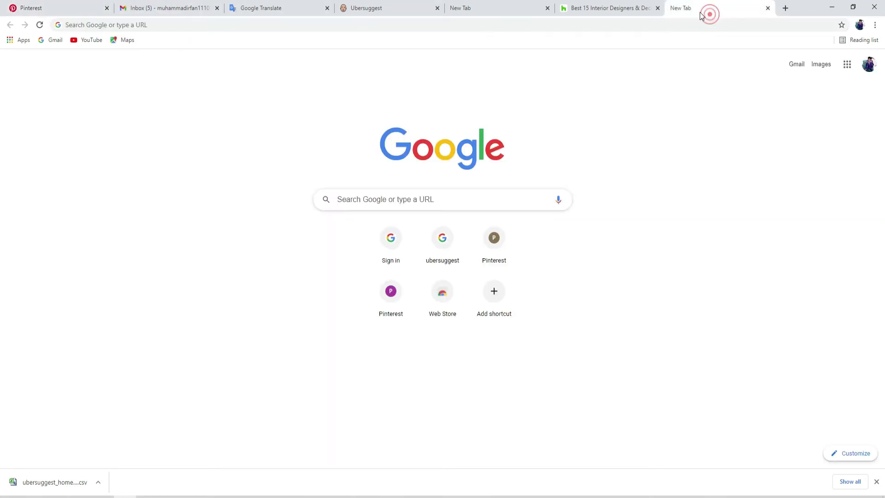
left_click(663, 23)
key("ctrl+v")
key("Return")
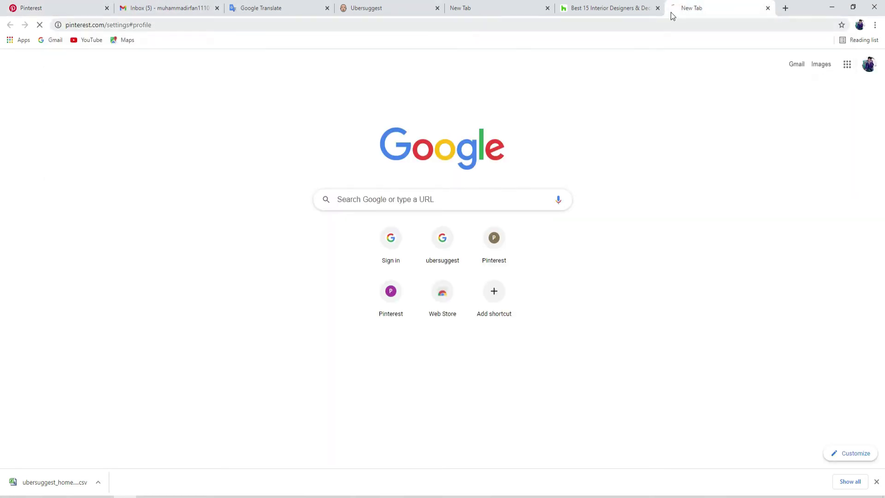
left_click_drag(321, 2, 171, 8)
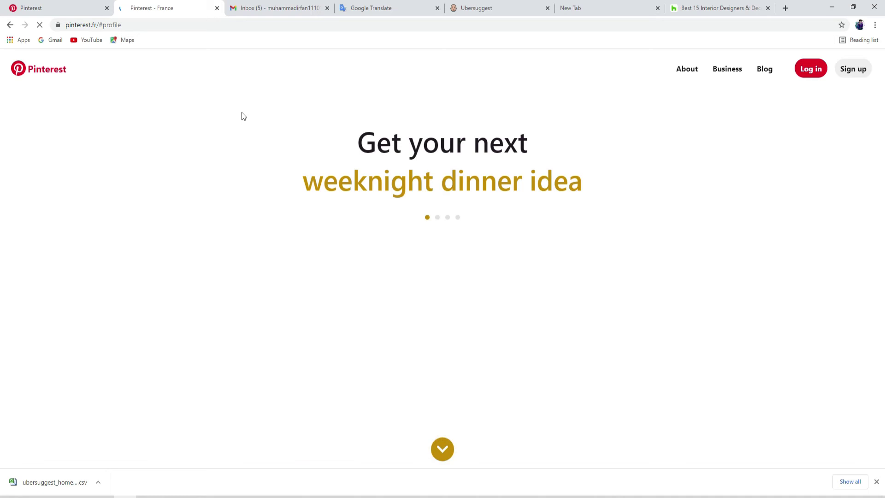
Step: Show the Home Decorator profile page in the second Pinterest tab
left_click(9, 6)
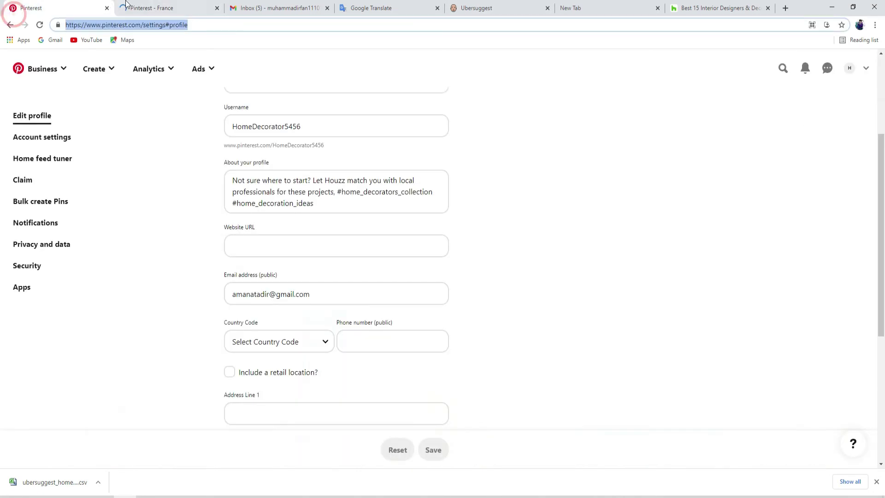
left_click(127, 7)
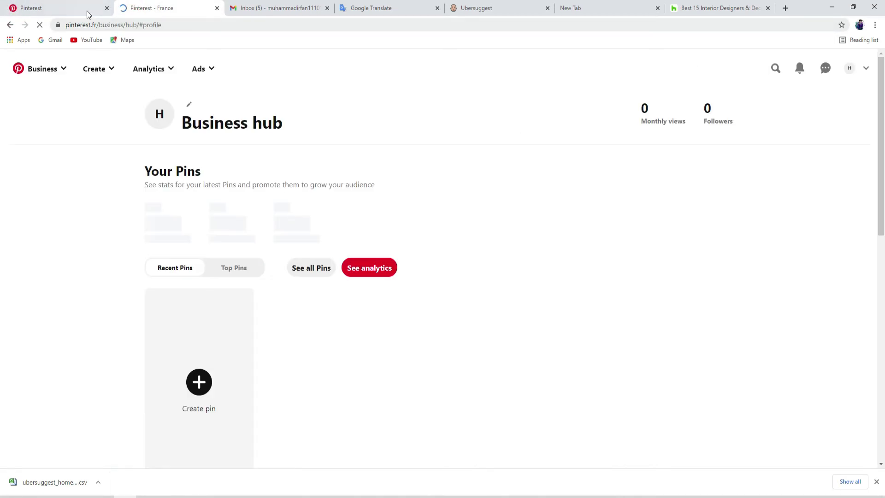
left_click(89, 14)
left_click(152, 7)
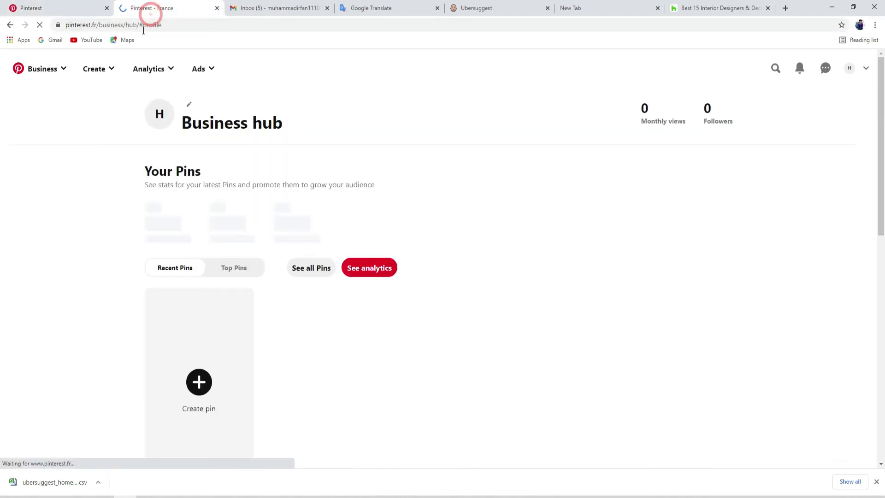
left_click(849, 68)
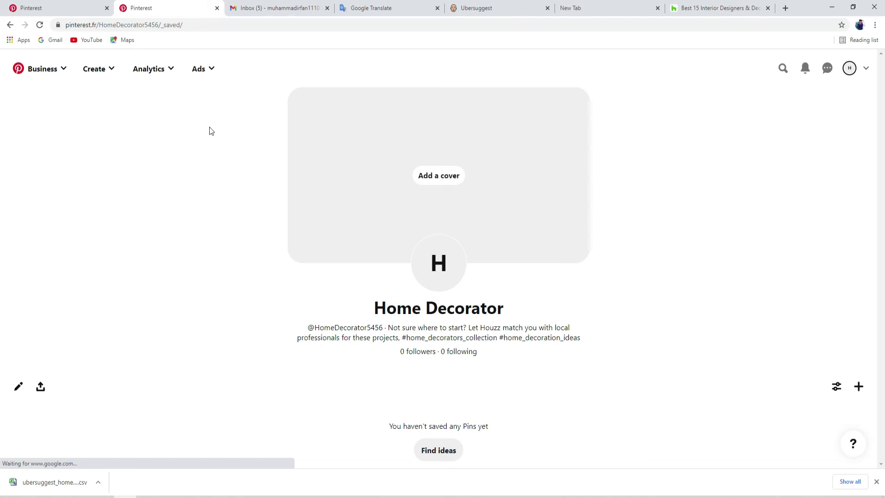
Step: Return to profile editing in the first Pinterest tab and check the e-mail, description and photo fields
left_click(64, 8)
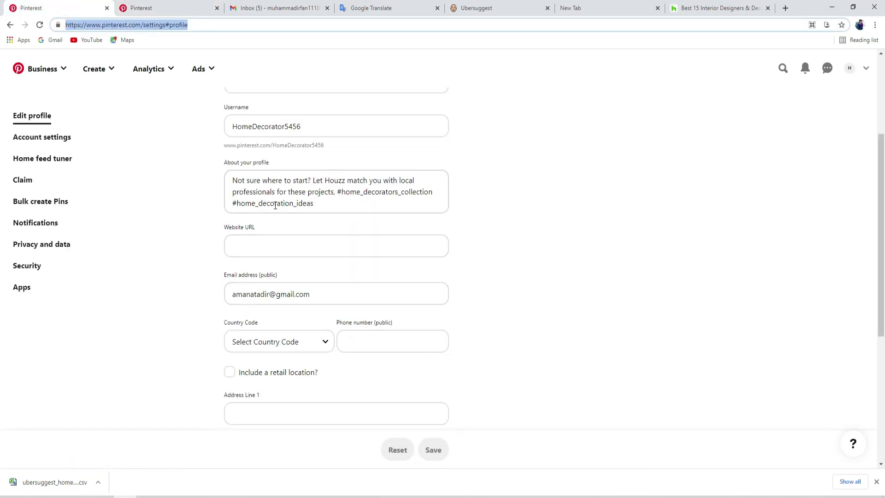
scroll(275, 204, "up", 2)
scroll(287, 345, "down", 2)
left_click(328, 294)
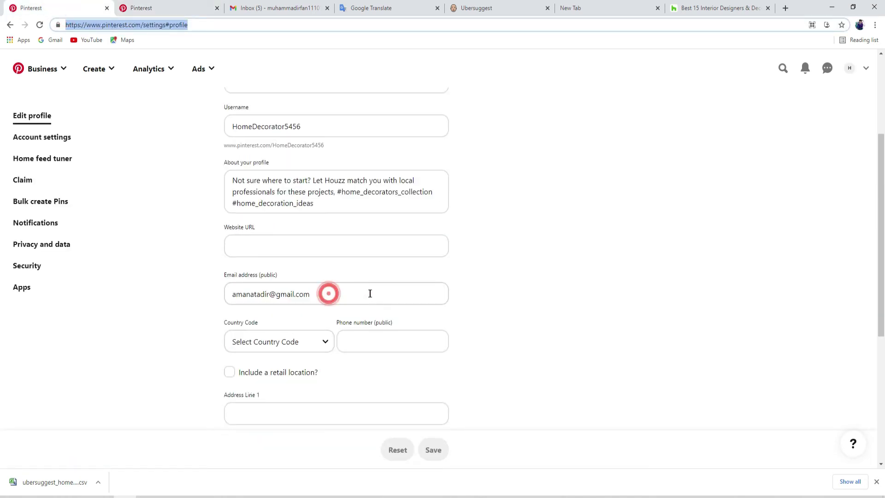
left_click(486, 311)
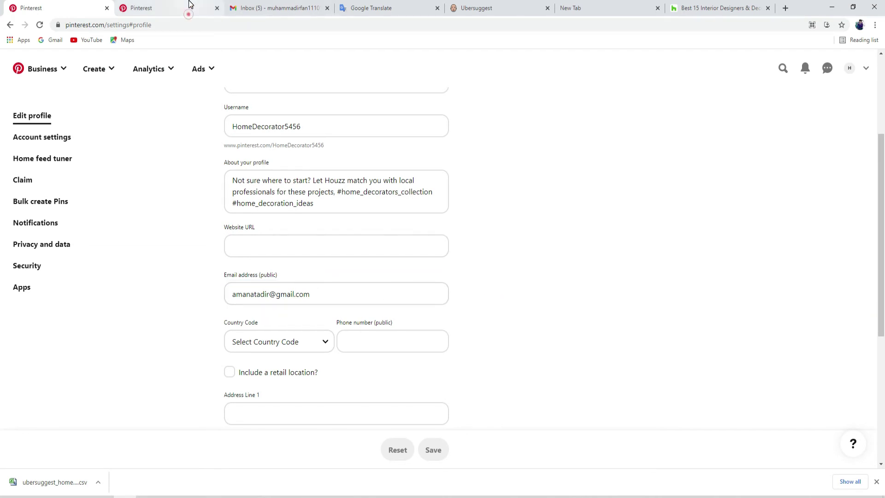
left_click(71, 14)
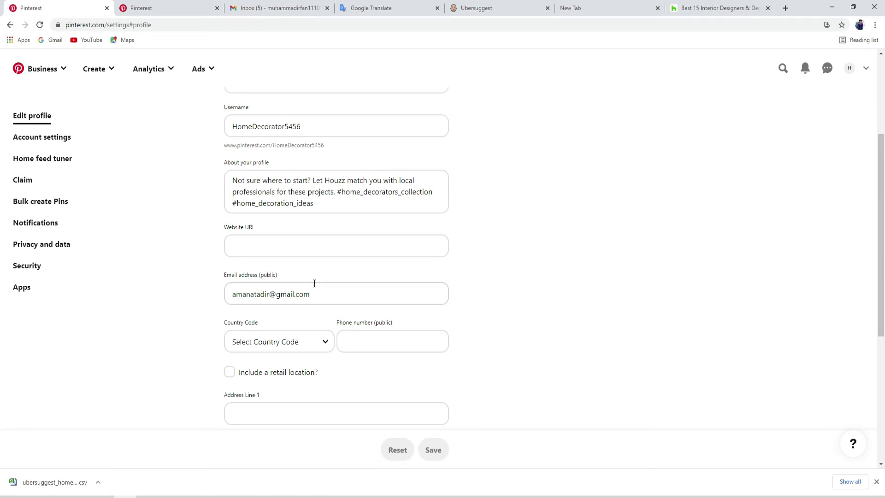
scroll(314, 283, "up", 2)
scroll(260, 223, "up", 2)
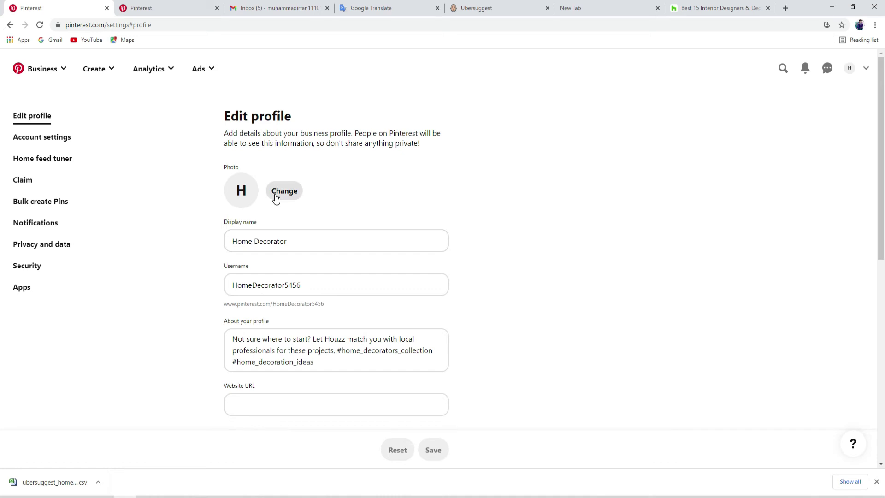
Step: Switch to Google Translate and select the whole source text "home decorator"
left_click(405, 10)
left_click(204, 154)
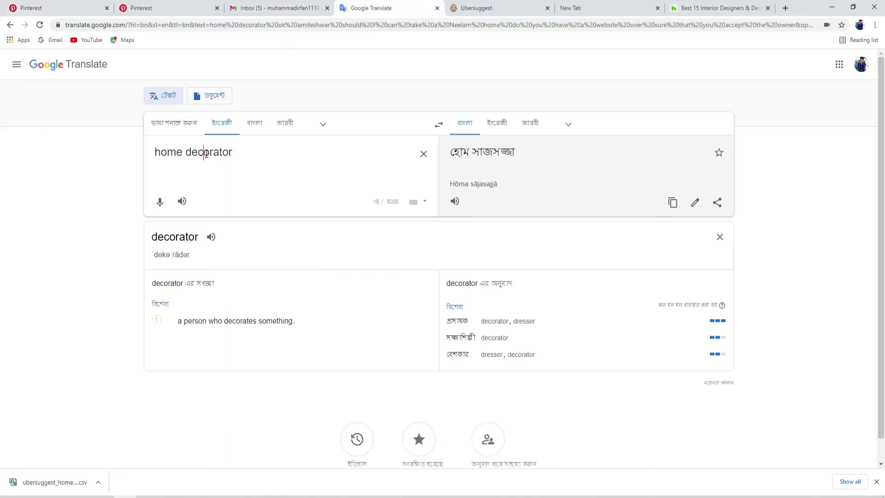
double_click(206, 154)
key("ctrl+a")
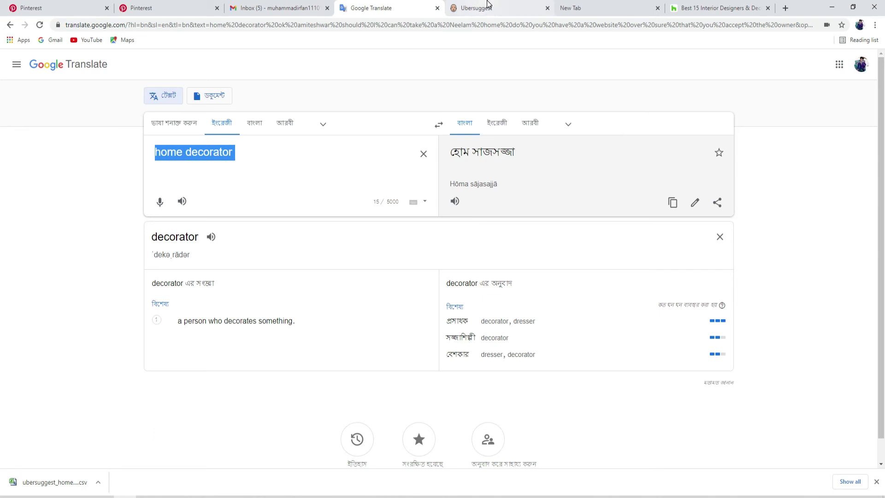
Step: Go back from the Houzz page to the Google results for "home decorator" and show the image results
left_click(599, 7)
left_click(709, 8)
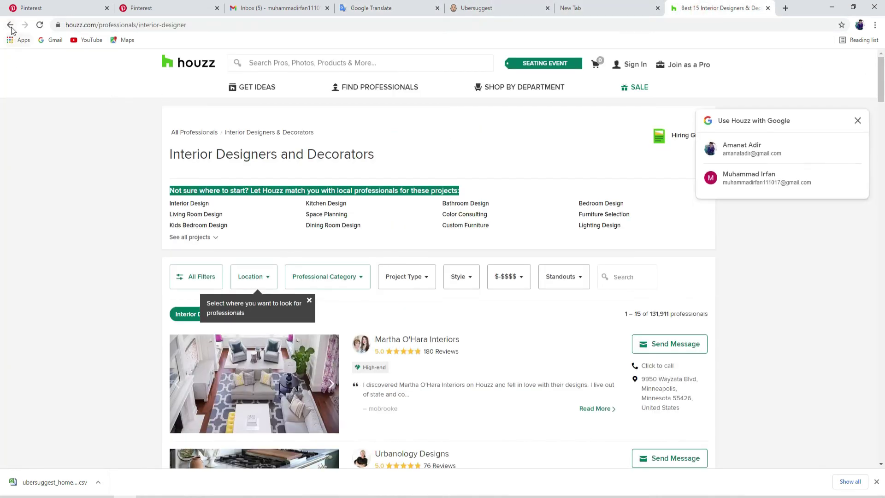
left_click(11, 28)
scroll(378, 152, "up", 15)
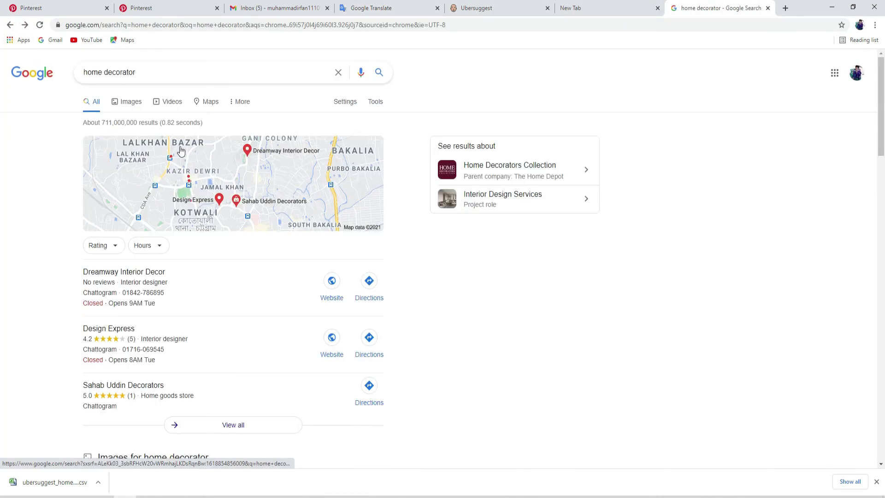
left_click(139, 100)
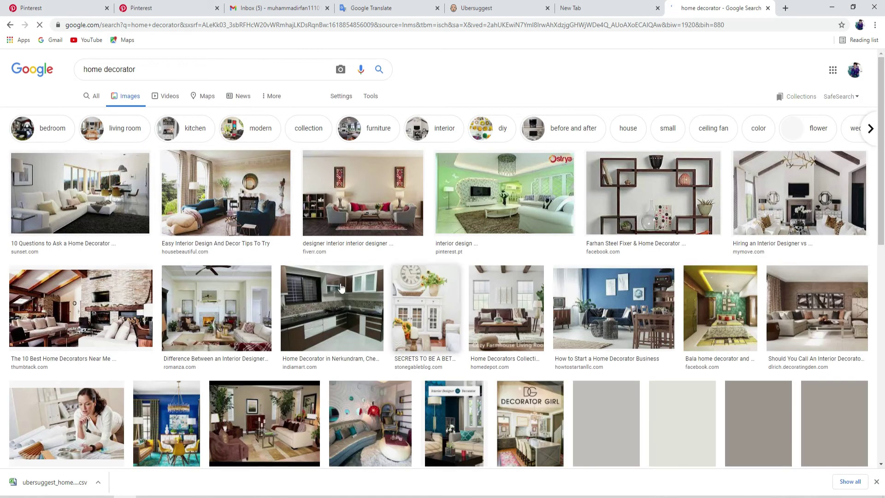
Step: Extend the image search query to "home decorator logo" and run the search
left_click(157, 64)
type("lo0")
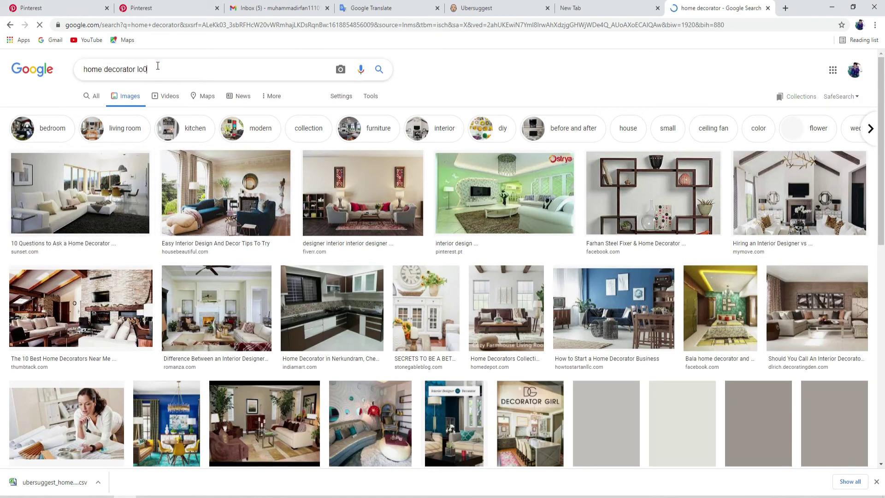
type("go")
key("BackSpace")
key("BackSpace")
key("BackSpace")
type("go")
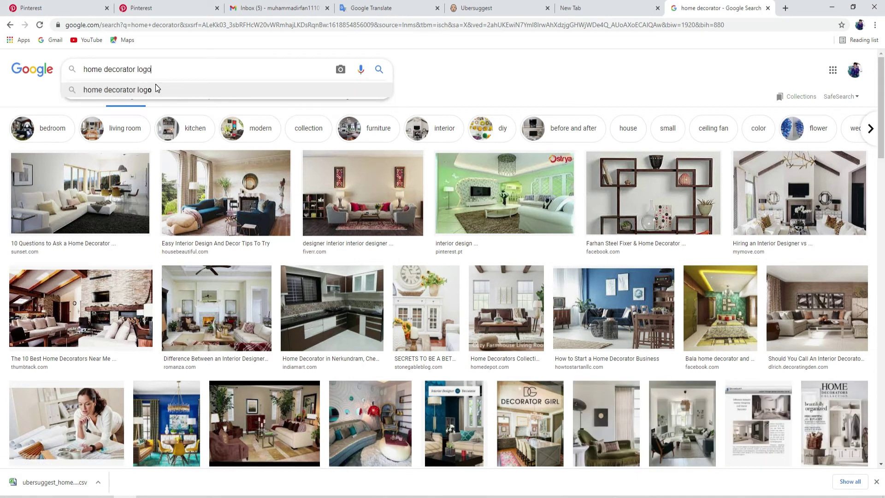
key("Return")
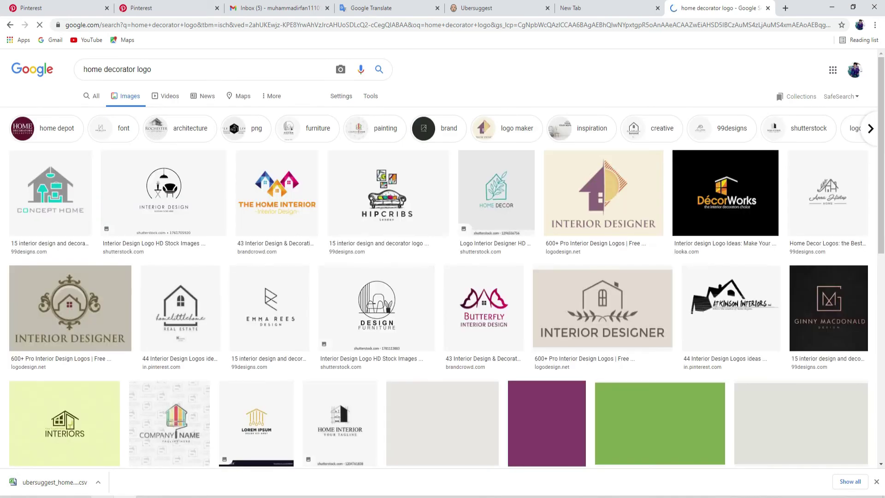
Step: Switch to the Google Meet window, close the chat, view the participants list, and minimize the meeting window
left_click(105, 493)
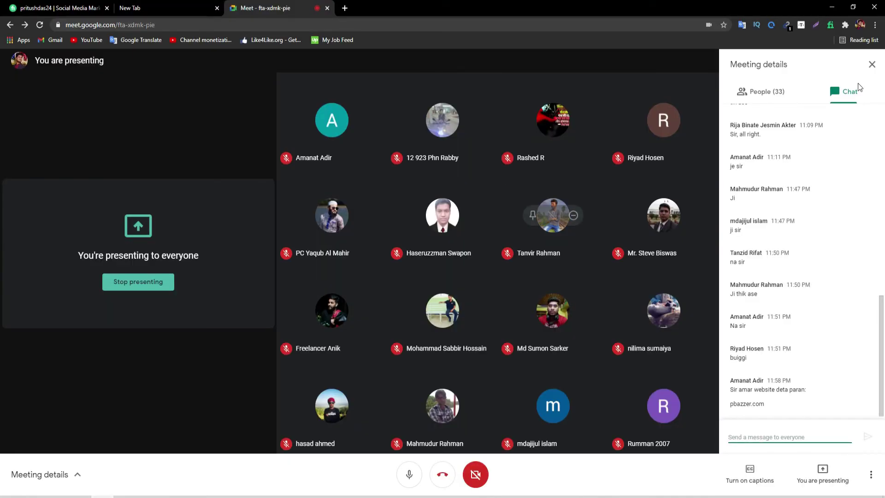
left_click(871, 66)
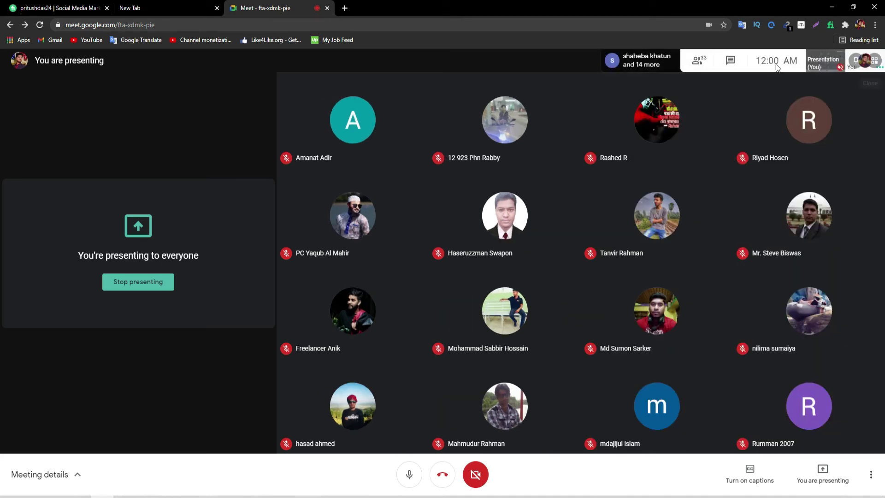
left_click(698, 60)
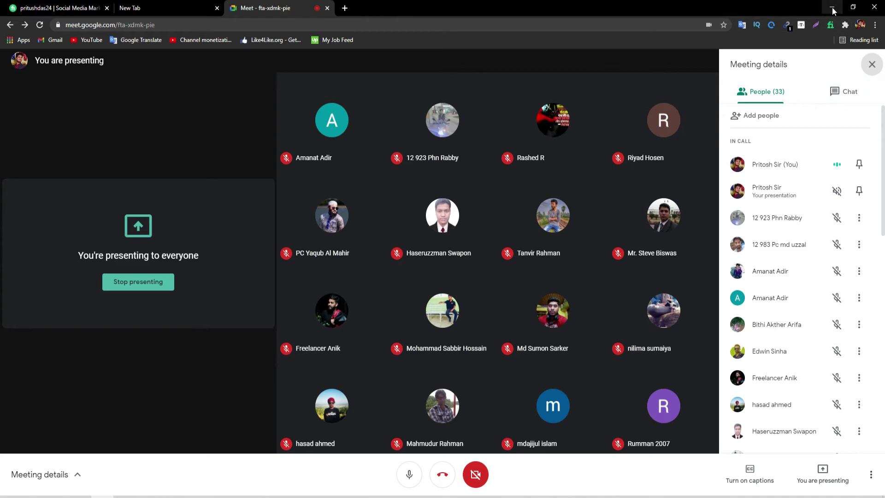
left_click(832, 7)
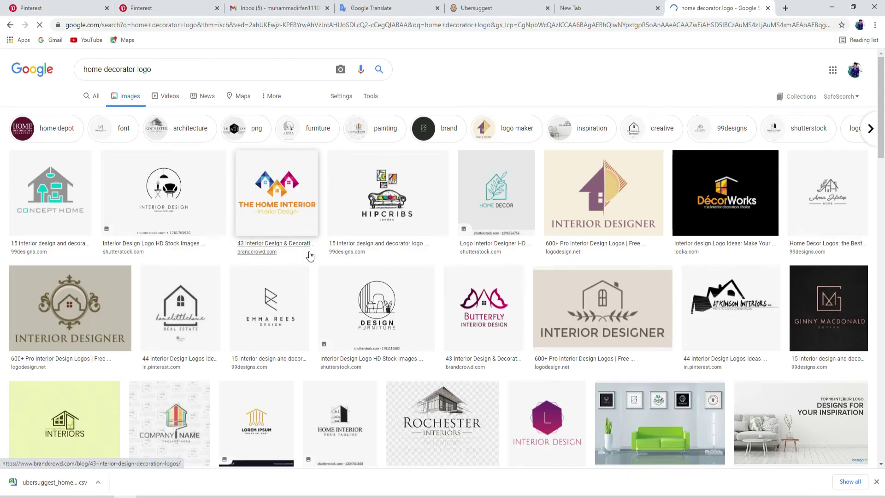
Step: Preview the green Home Decor logo from Shutterstock, return to the image results, and browse further logo designs
left_click(489, 186)
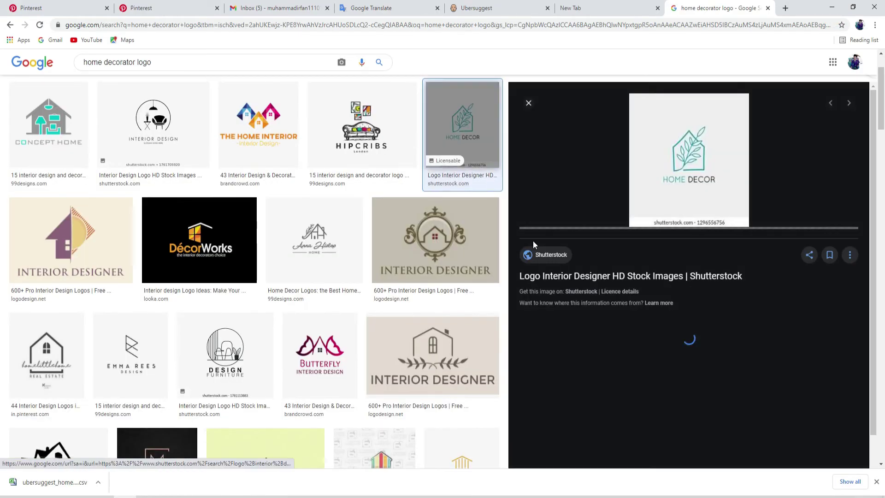
left_click(10, 25)
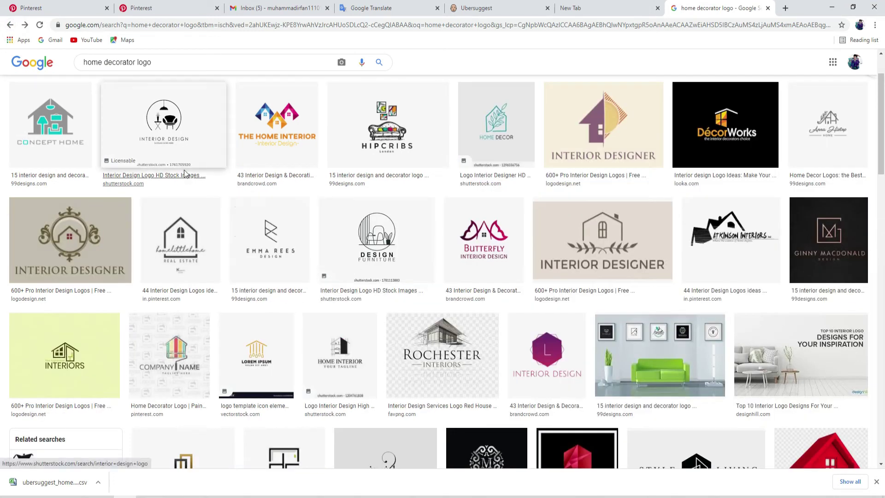
scroll(637, 256, "down", 2)
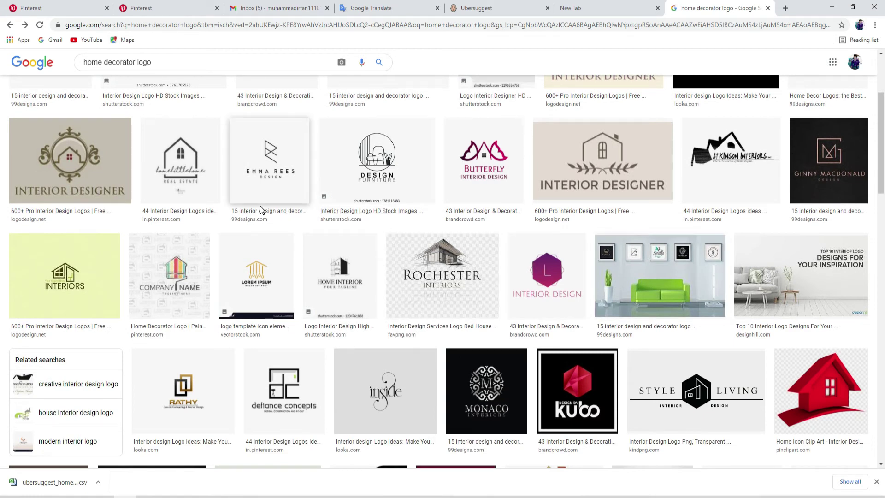
scroll(374, 251, "down", 2)
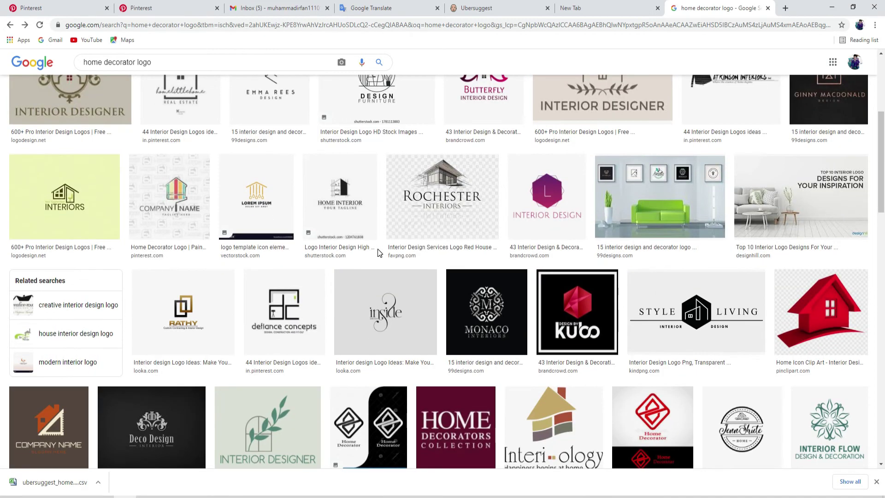
scroll(383, 239, "down", 4)
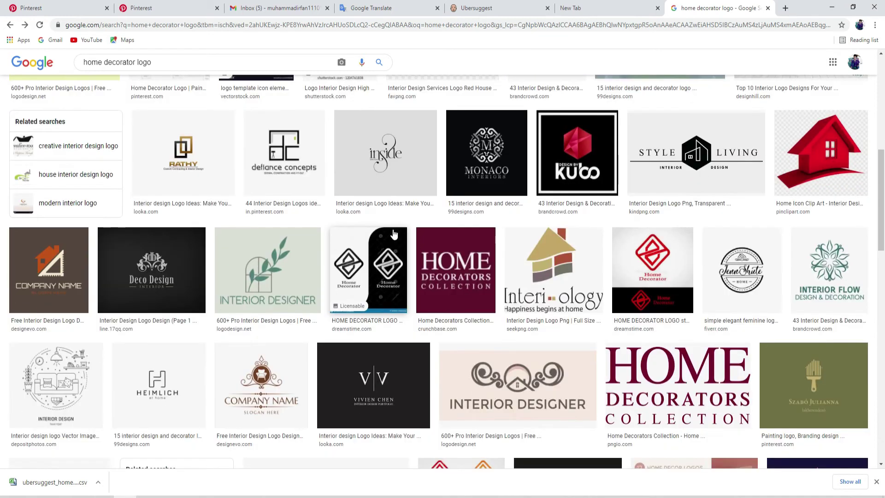
scroll(393, 235, "down", 5)
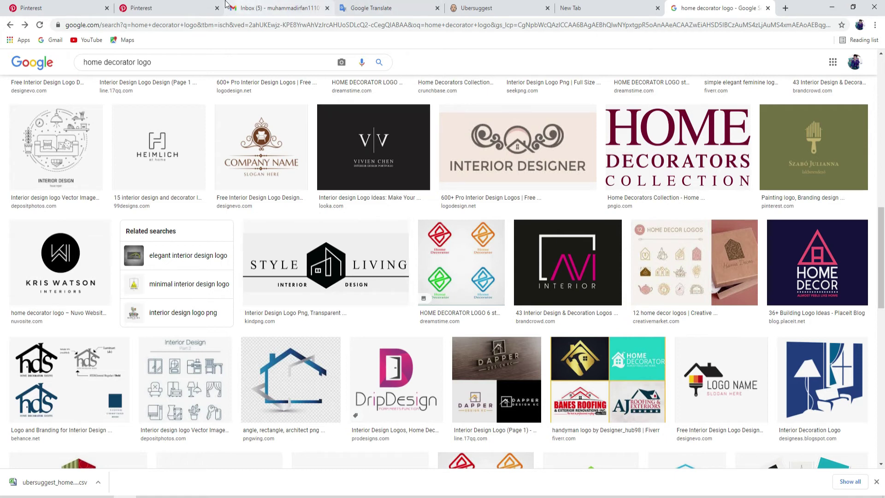
Step: Switch to the Pinterest Edit profile page and review the business profile details
left_click(52, 6)
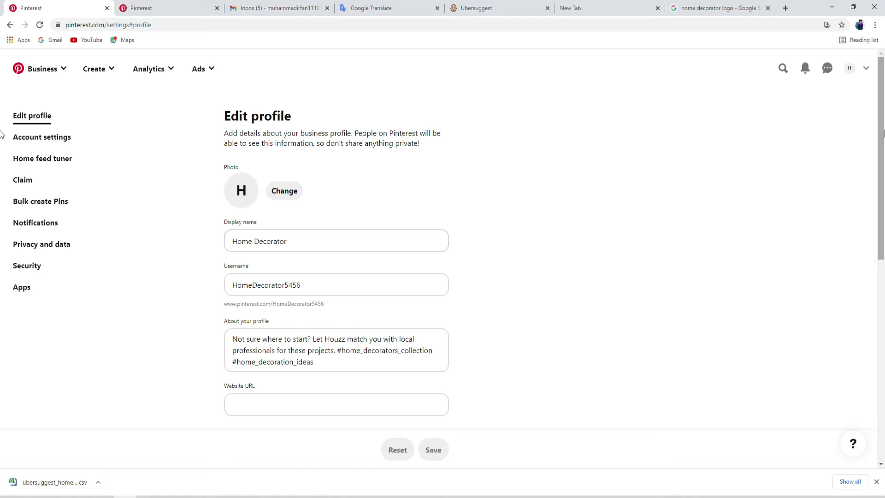
left_click(144, 8)
left_click(34, 8)
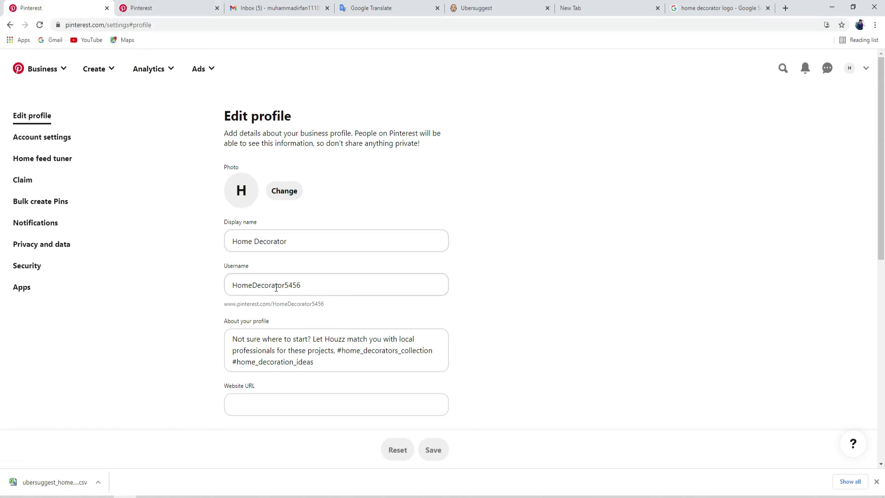
Step: Switch to Google Translate and clear the "home decorator" source text
left_click(350, 7)
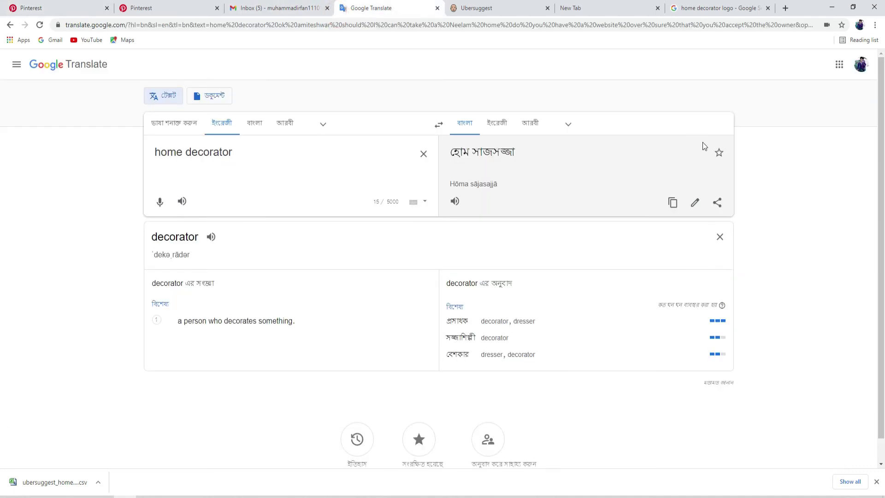
left_click(573, 126)
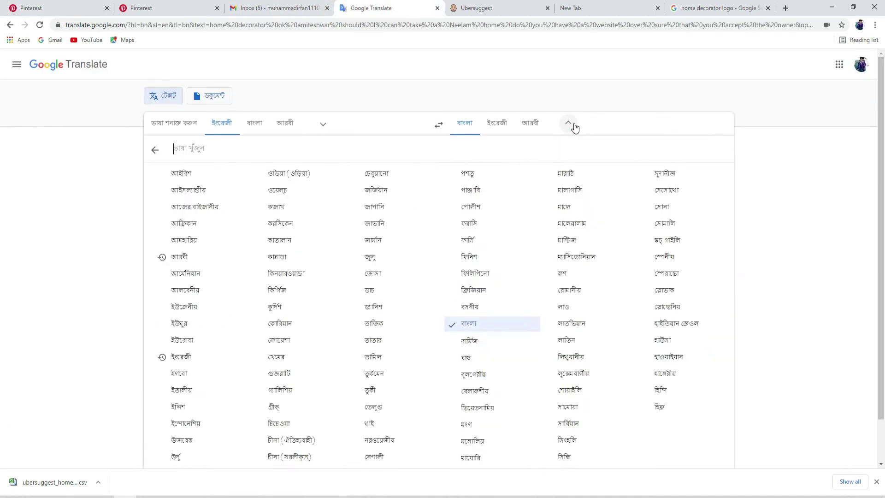
type("/")
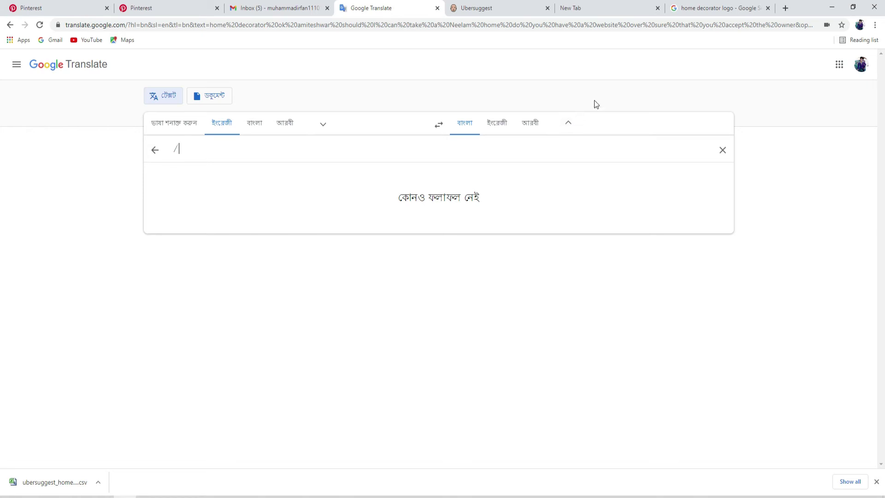
left_click(566, 126)
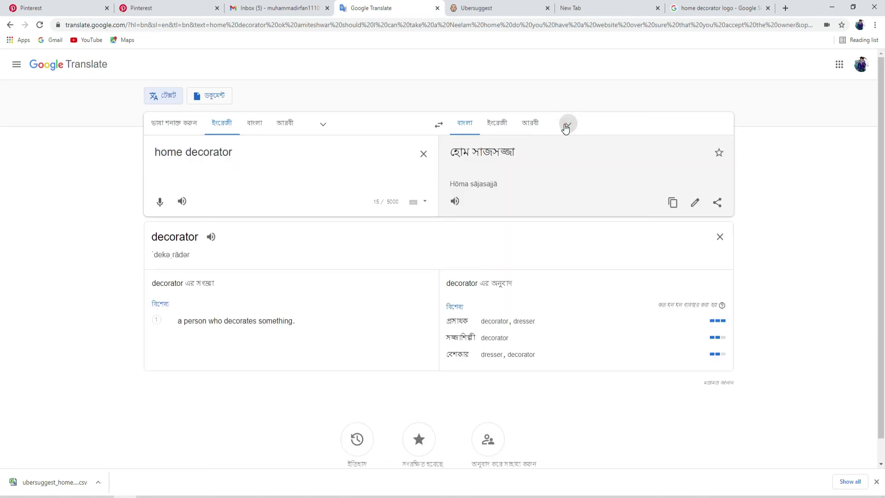
left_click(422, 153)
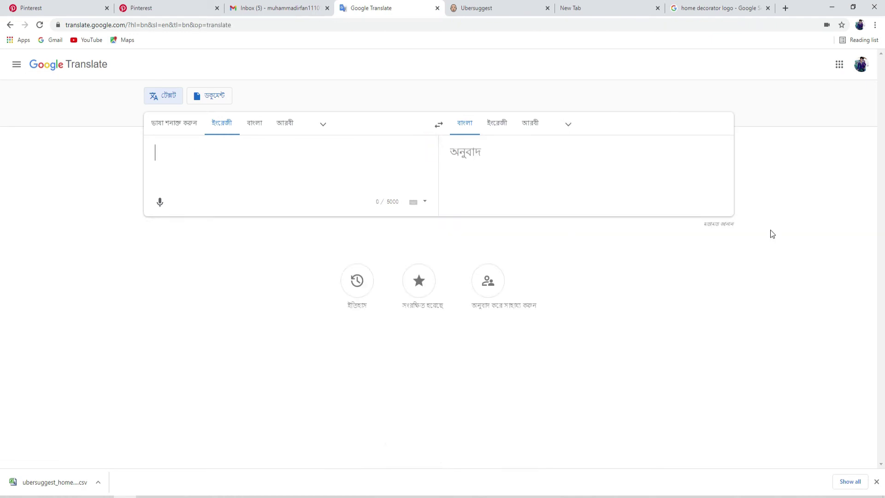
Step: Set the translation target language to Persian (ফার্সি)
left_click(568, 124)
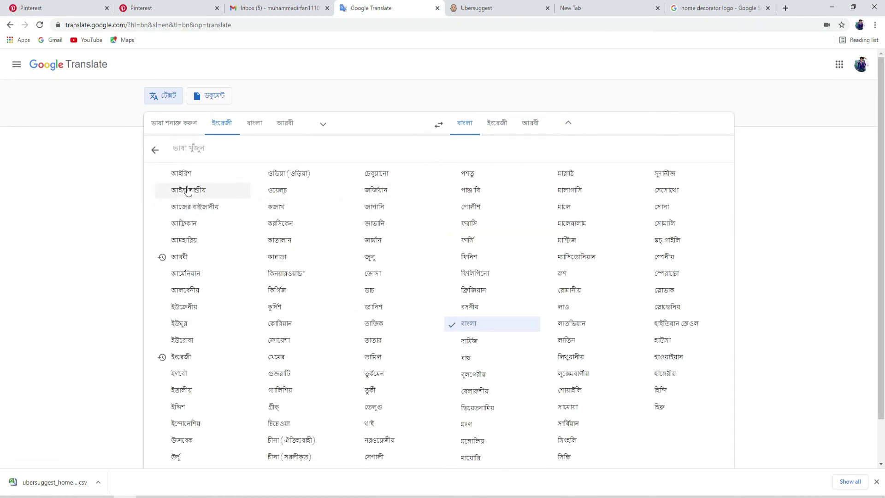
left_click(97, 123)
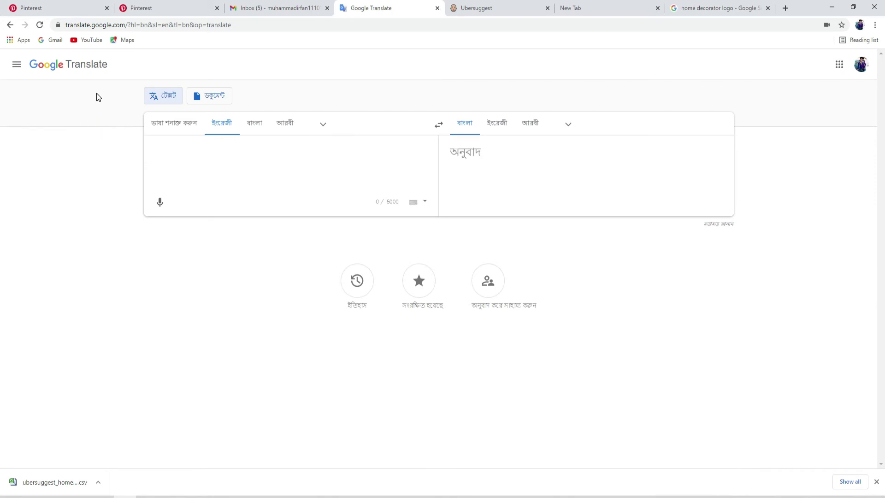
left_click(568, 123)
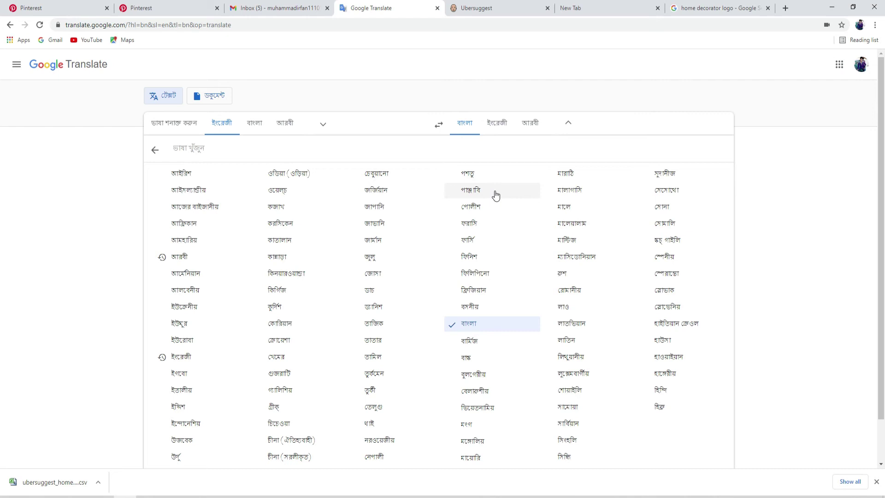
left_click(58, 171)
left_click(567, 124)
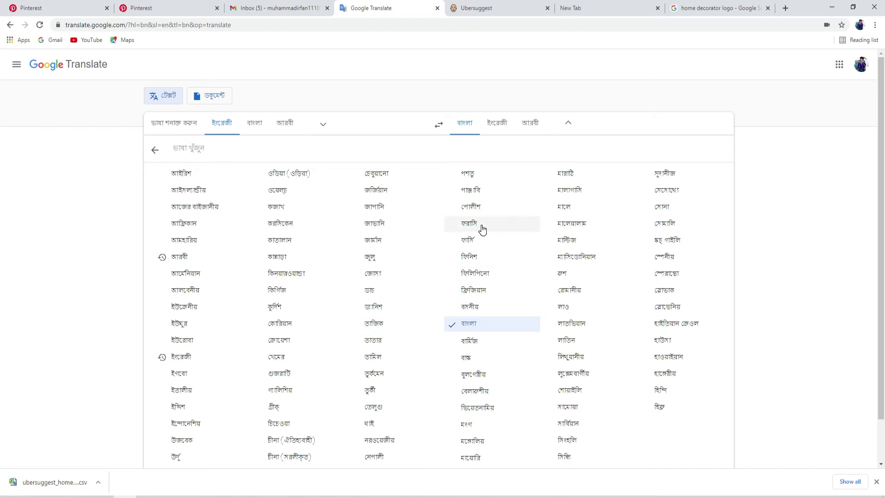
left_click(481, 240)
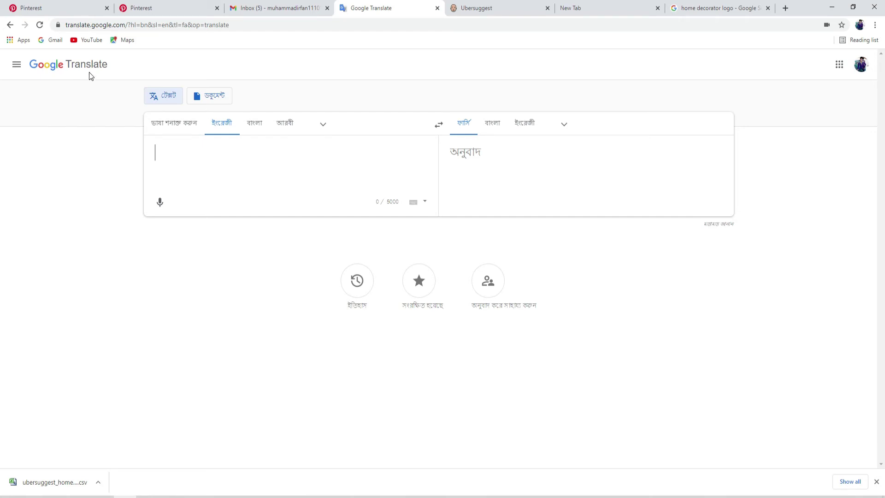
Step: Switch to the "home decorator logo" results, view Google's general Search Settings, and return to the image results
left_click(718, 8)
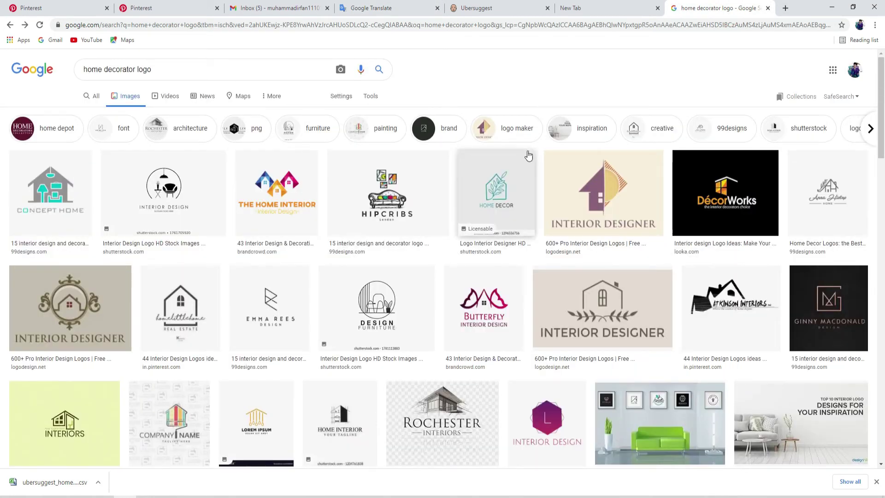
left_click(341, 96)
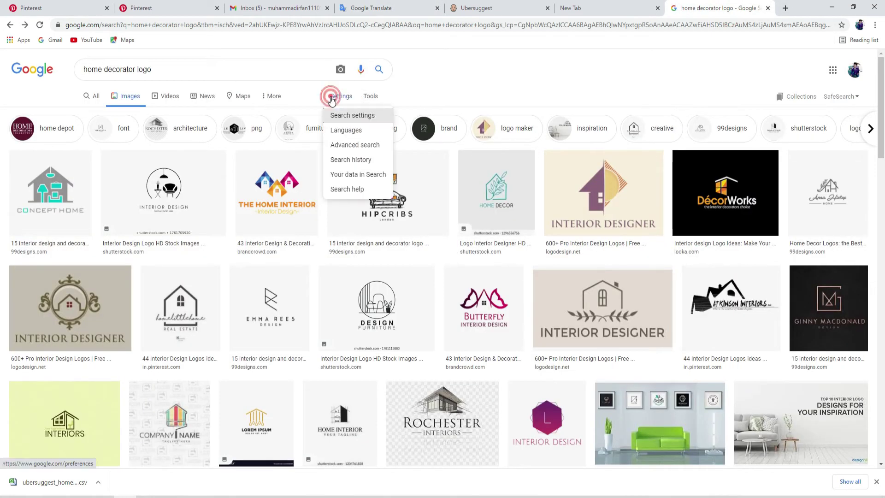
left_click(351, 115)
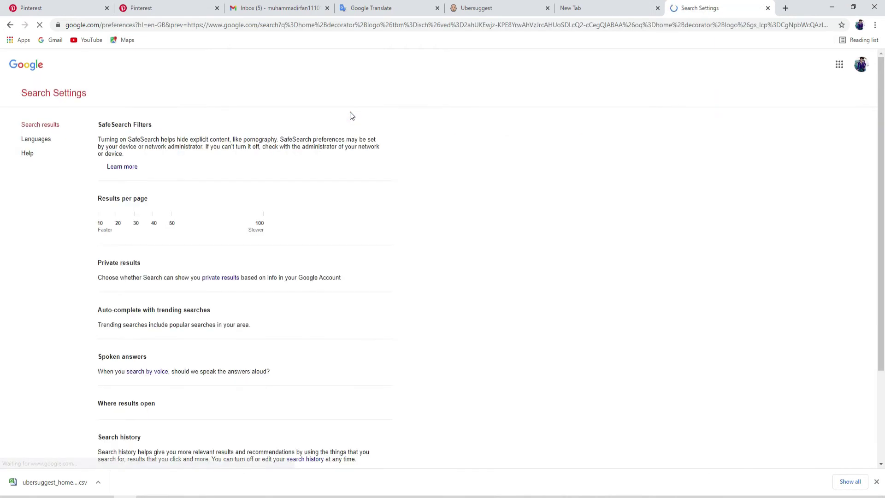
left_click(9, 25)
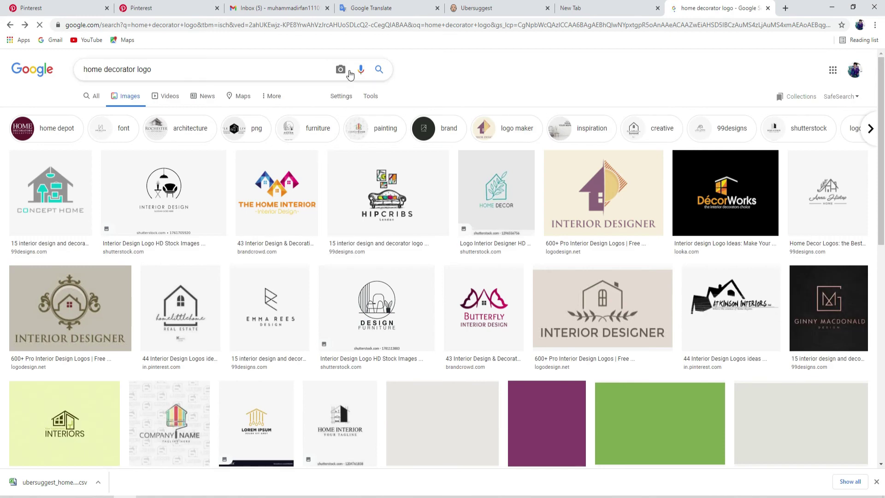
Step: Open Google's search language settings and save them with English as the product language
left_click(346, 96)
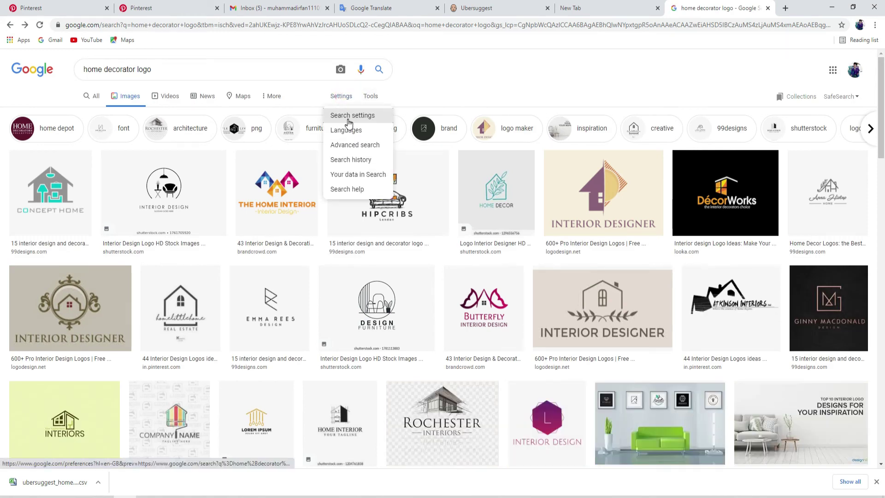
left_click(353, 130)
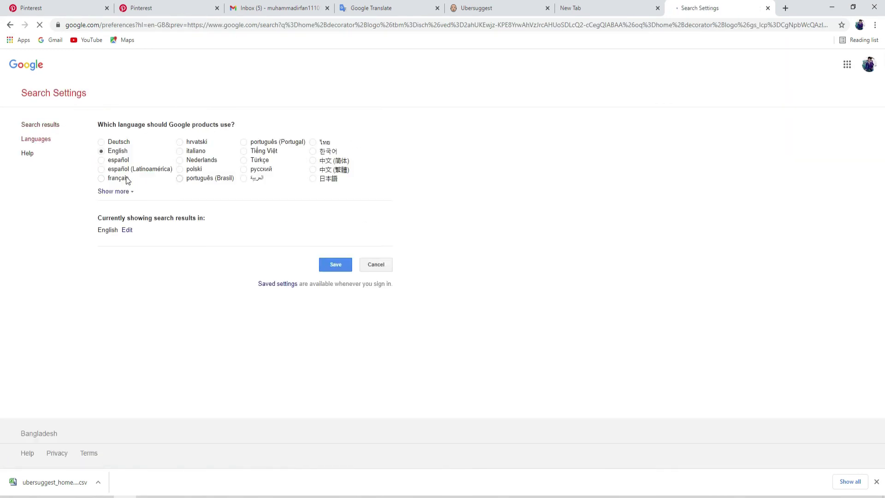
left_click(337, 264)
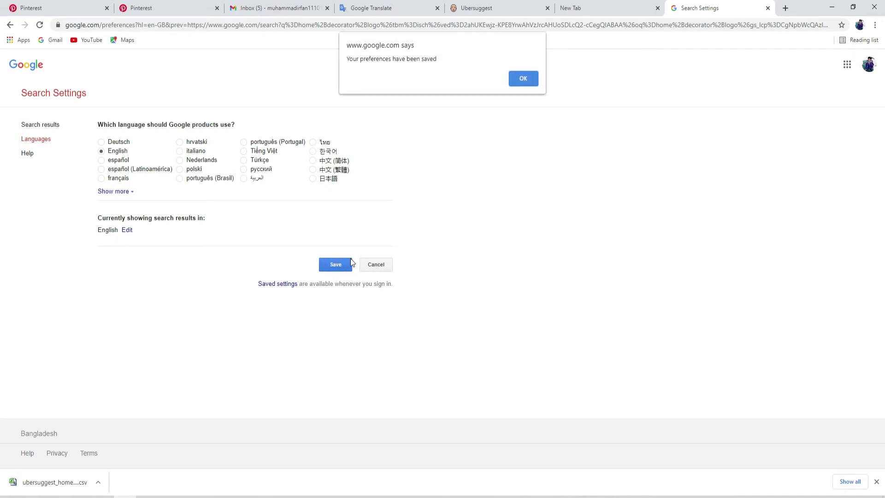
Step: Acknowledge the saved search preferences, reload the Bengali-language Google Translate page, and close it
left_click(522, 79)
left_click(373, 8)
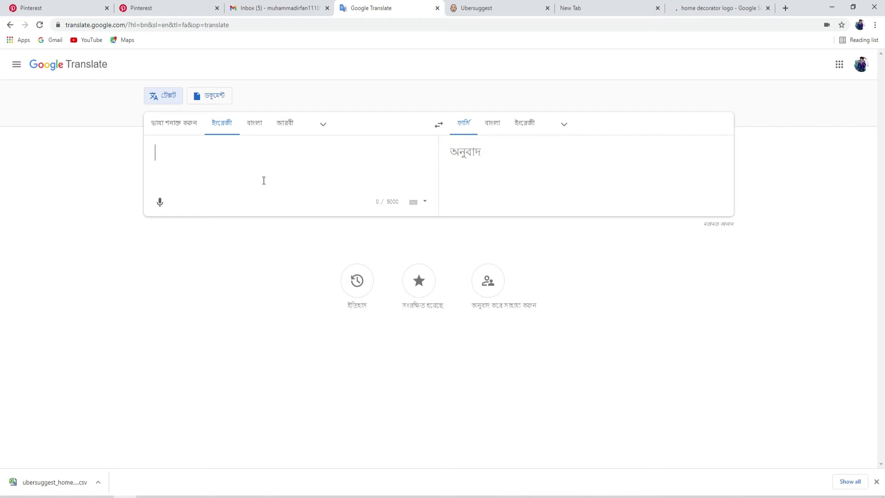
left_click(39, 25)
left_click(167, 95)
left_click(177, 121)
left_click(224, 123)
left_click(436, 9)
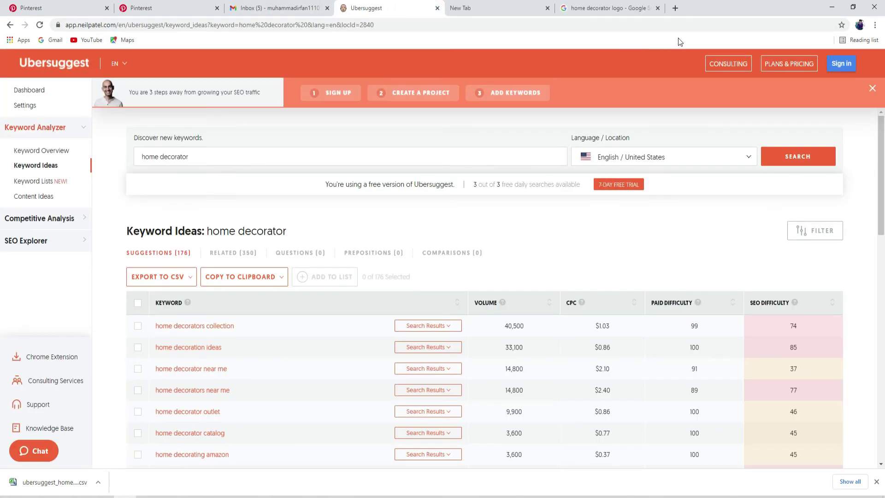
Step: Open Google Translate in a new tab placed after the Pinterest tabs and set the target language to French
left_click(675, 8)
type("gooo")
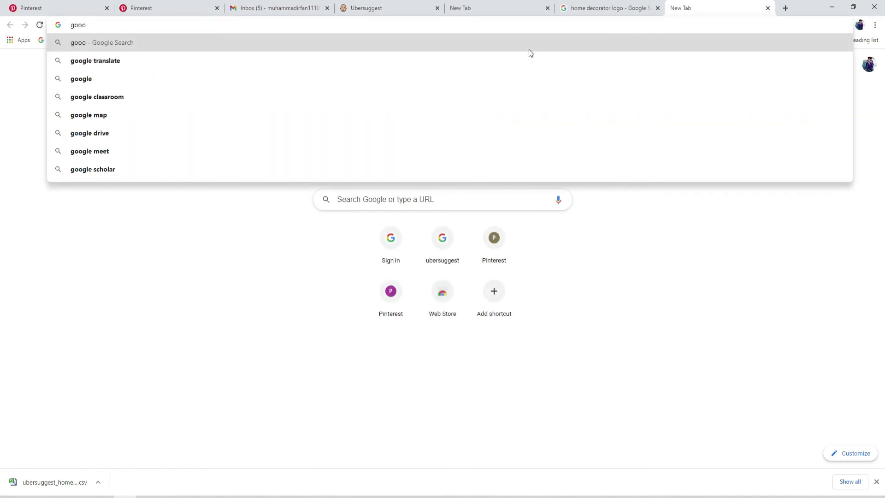
left_click(79, 61)
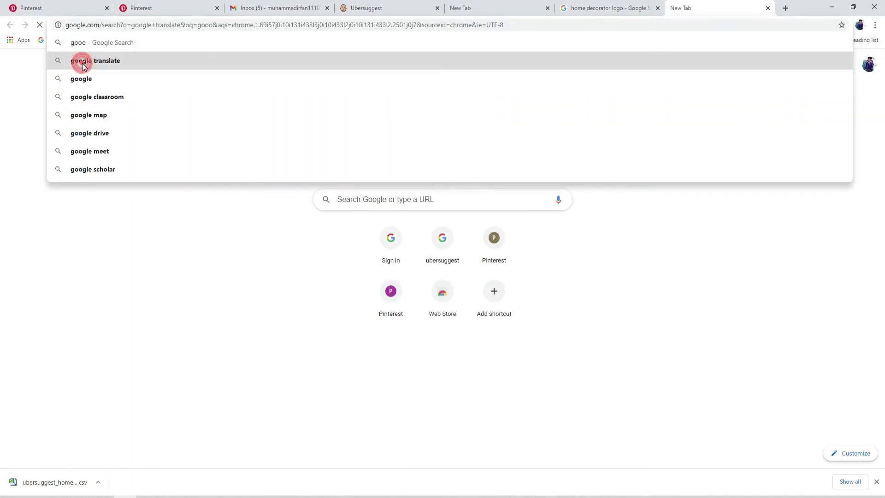
left_click_drag(728, 8, 290, 6)
left_click(128, 293)
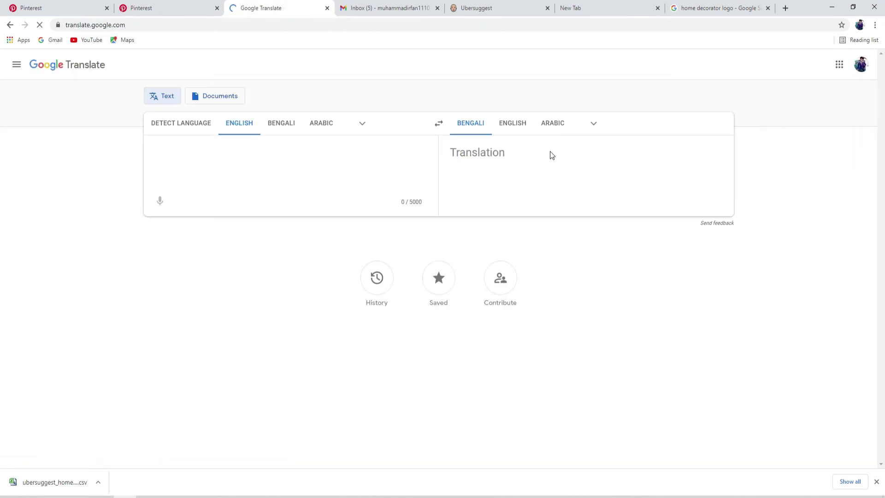
left_click(593, 123)
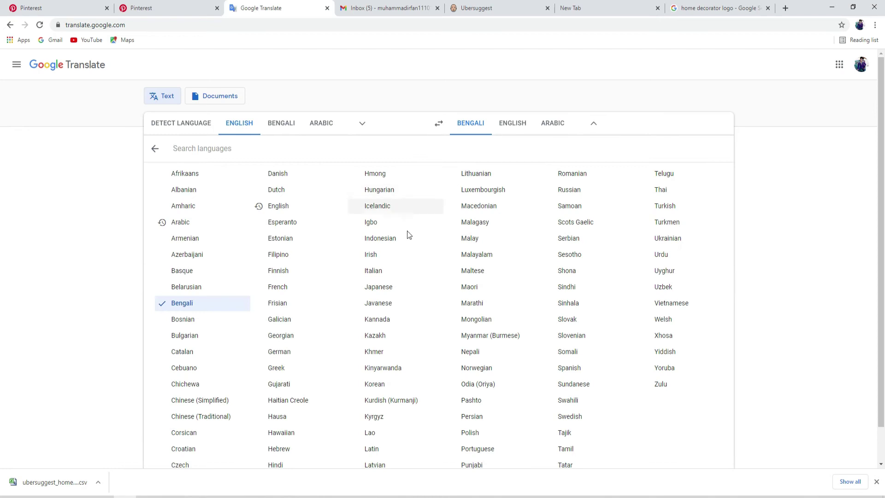
left_click(289, 294)
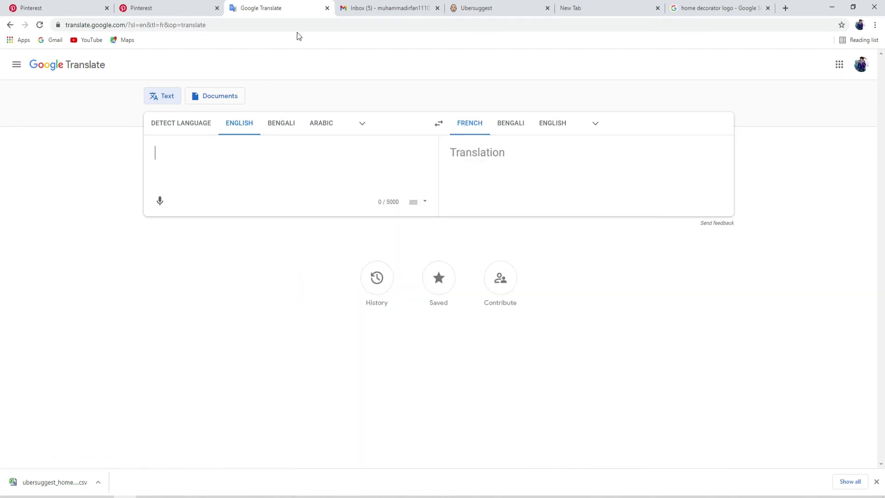
Step: Translate the Pinterest display name "Home Decorator" into French with Google Translate and copy the translation
left_click(174, 4)
left_click(30, 8)
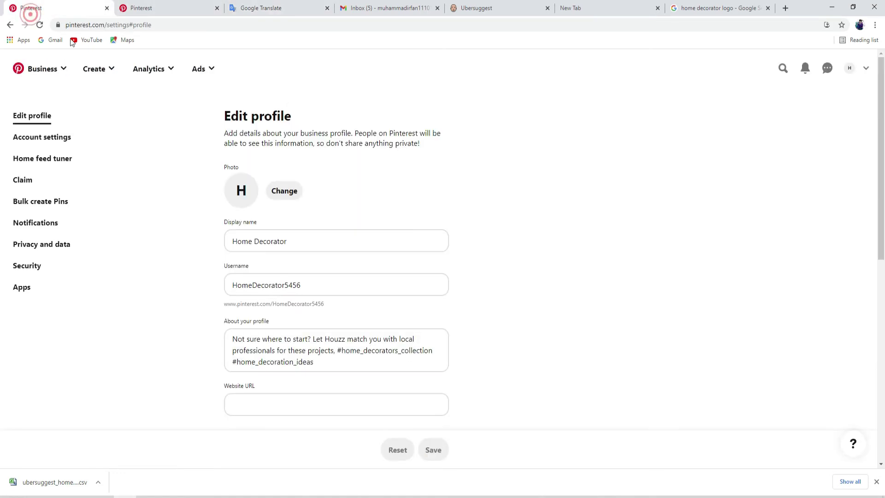
double_click(248, 241)
triple_click(248, 241)
key("ctrl+c")
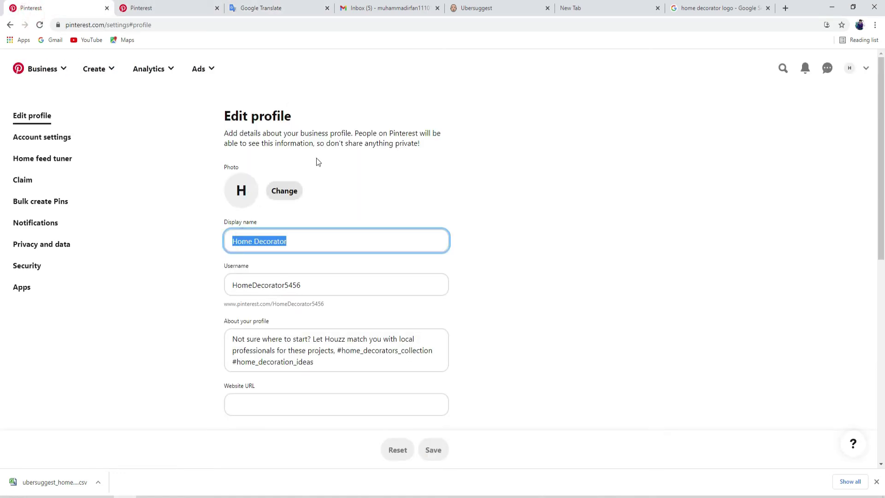
left_click(283, 7)
key("ctrl+v")
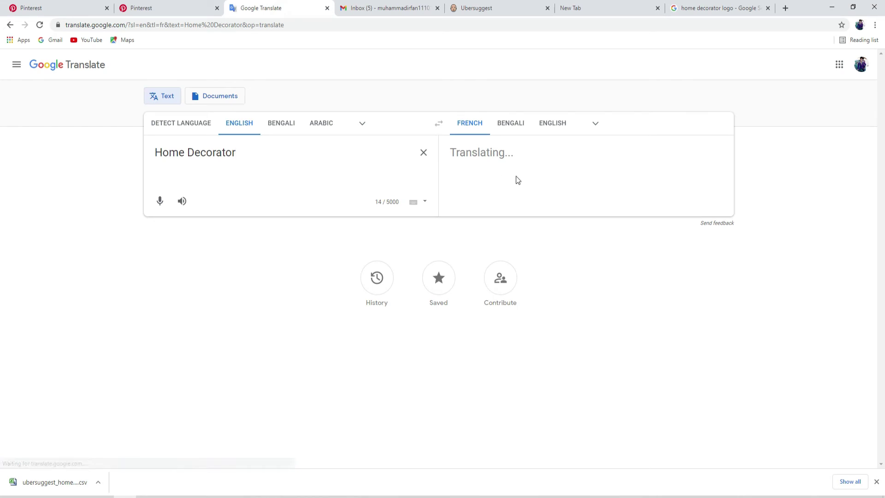
left_click(673, 200)
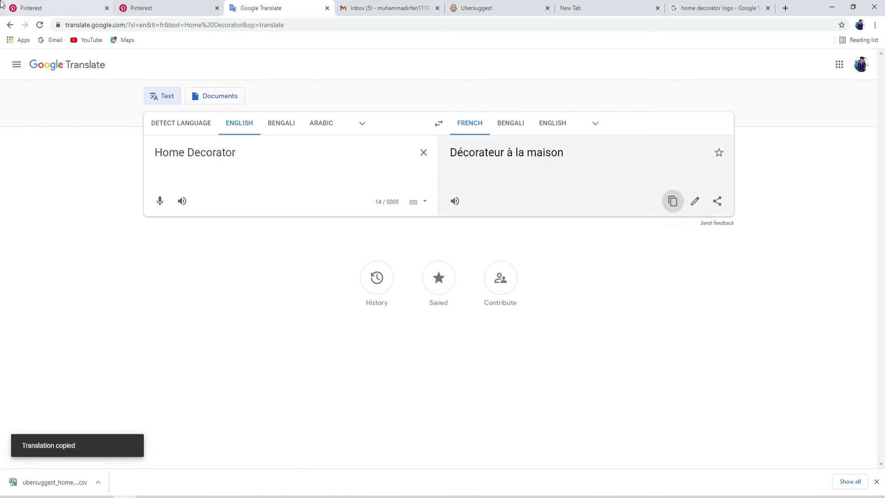
Step: Replace the Pinterest display name with "Décorateur à la maison" and save the profile
key("ctrl+1")
key("ctrl+v")
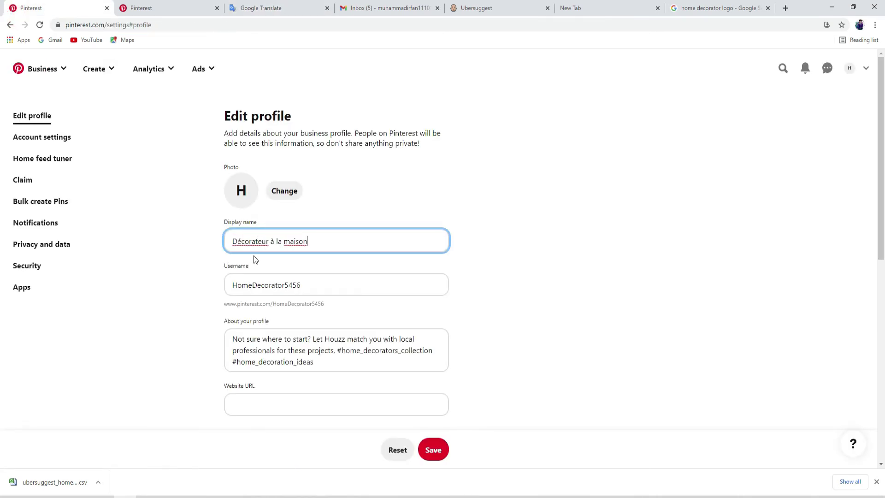
left_click(425, 445)
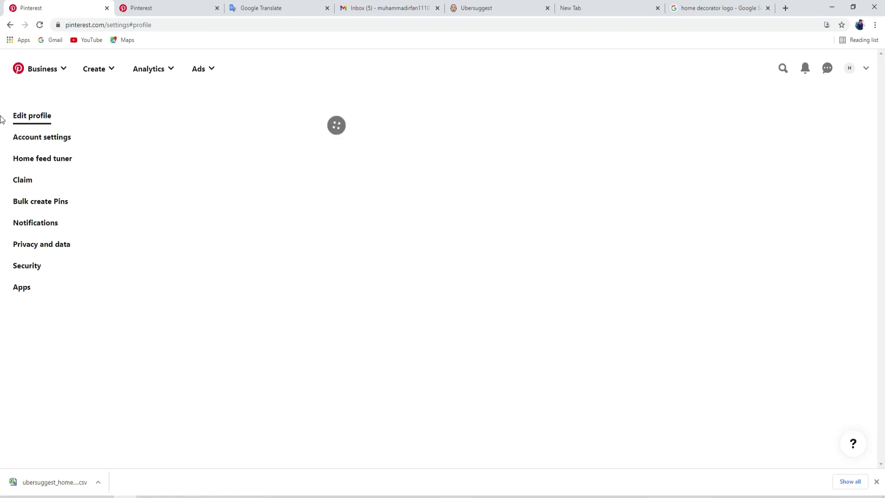
left_click(43, 138)
scroll(322, 279, "down", 2)
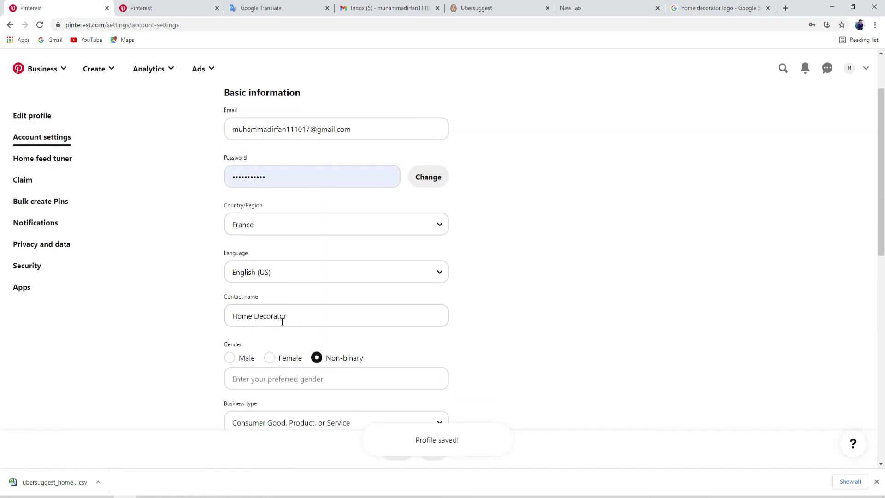
triple_click(279, 314)
key("ctrl+v")
left_click(433, 450)
Step: Swap the source and target languages in Google Translate to check the French name, and return to Pinterest
left_click(263, 7)
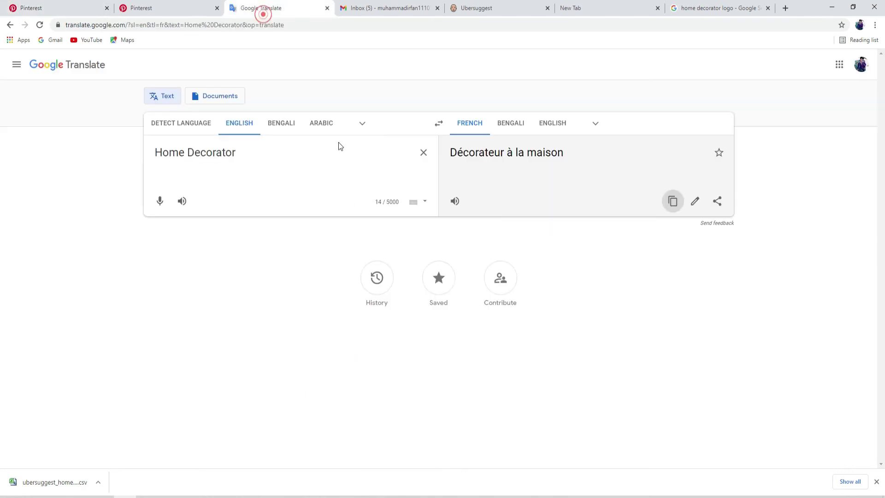
left_click(439, 125)
left_click(84, 6)
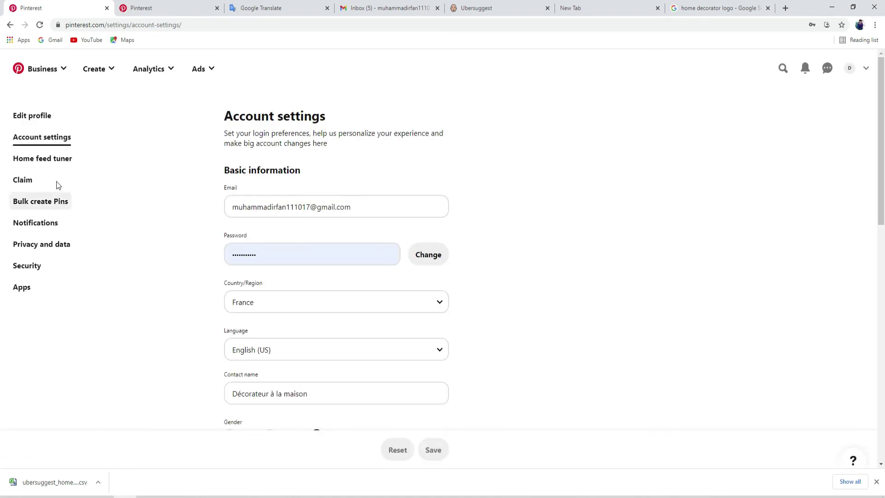
Step: Return to the profile editor and replace the username with "Décorateur à la maison"
left_click(46, 119)
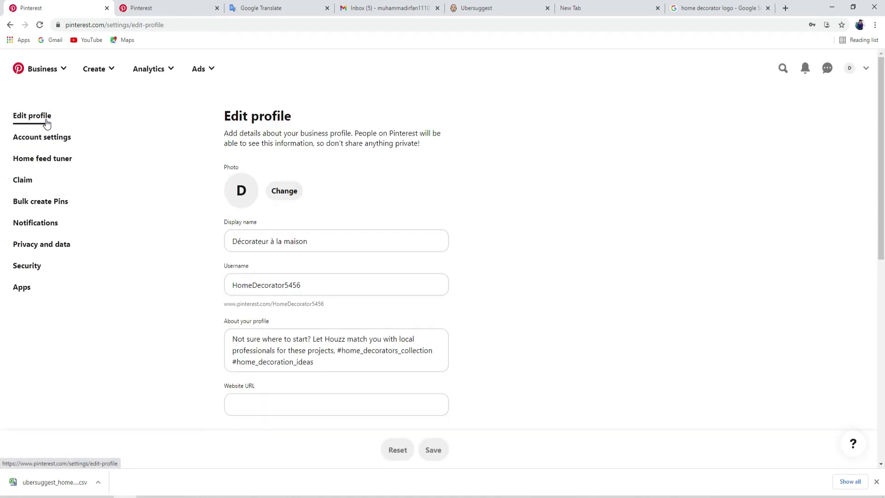
double_click(253, 286)
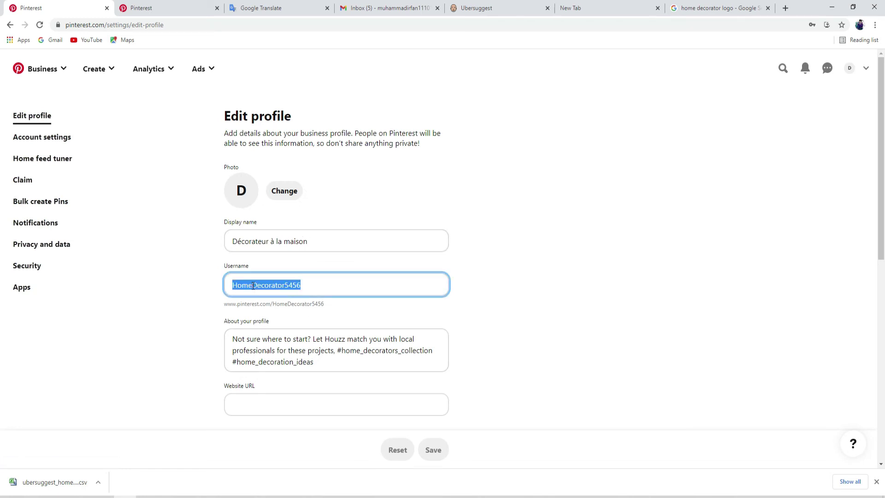
key("ctrl+v")
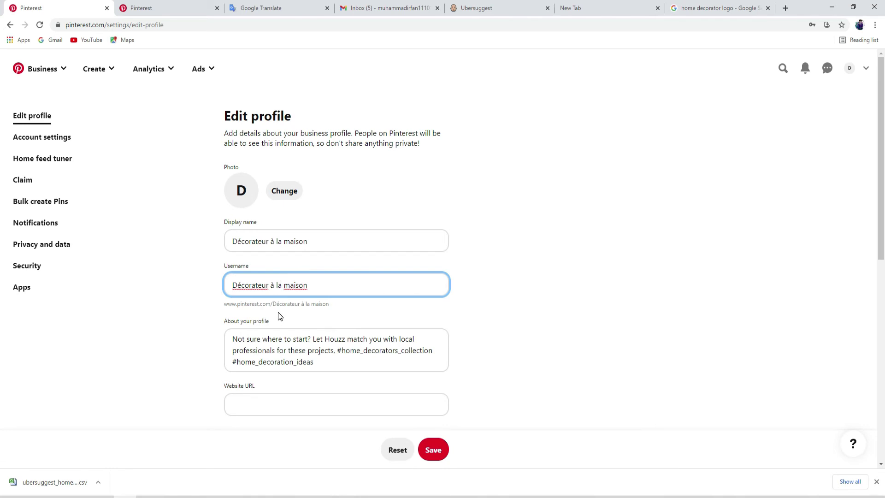
Step: Remove the spaces from the username so it reads "Décorateuràlamaison" and try to save the profile
key("Left")
key("Left")
key("Left")
key("Left")
key("Left")
key("Left")
key("BackSpace")
key("BackSpace")
key("Left")
key("BackSpace")
left_click(435, 458)
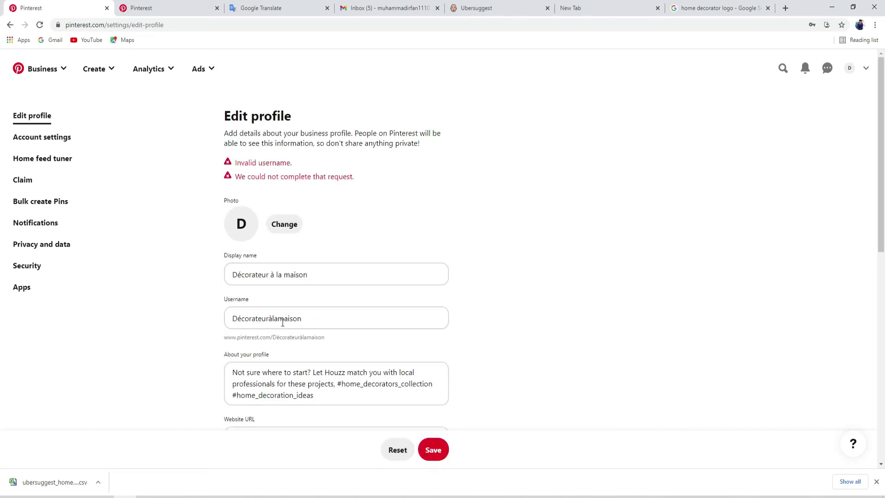
Step: Replace the accented letters to make the username "Decorateuralamaison" and submit the profile changes again
left_click(234, 320)
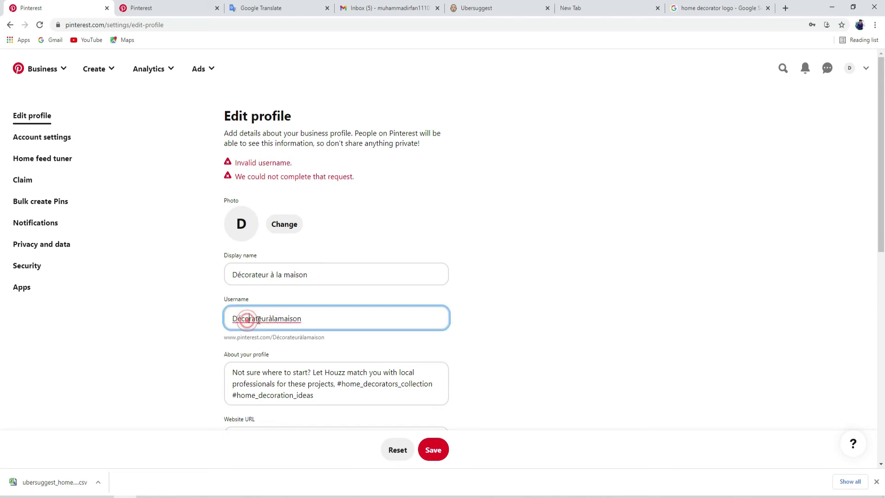
left_click(241, 317)
key("BackSpace")
type("e")
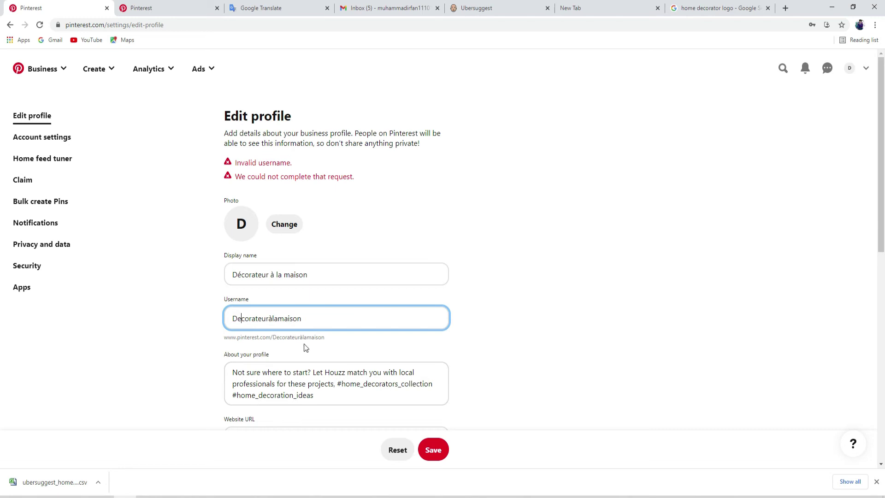
left_click(273, 319)
key("BackSpace")
type("a")
left_click(432, 449)
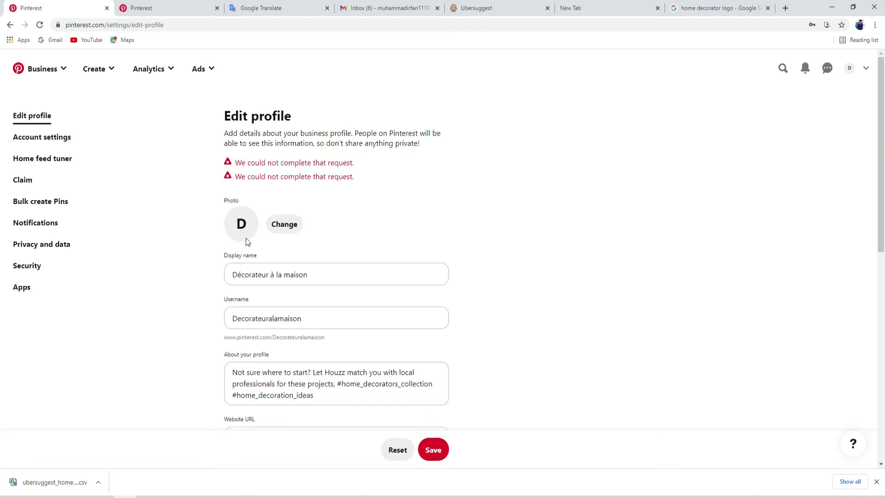
Step: Reload the settings, view the Pinterest profile page, and reopen the profile editor
left_click(41, 25)
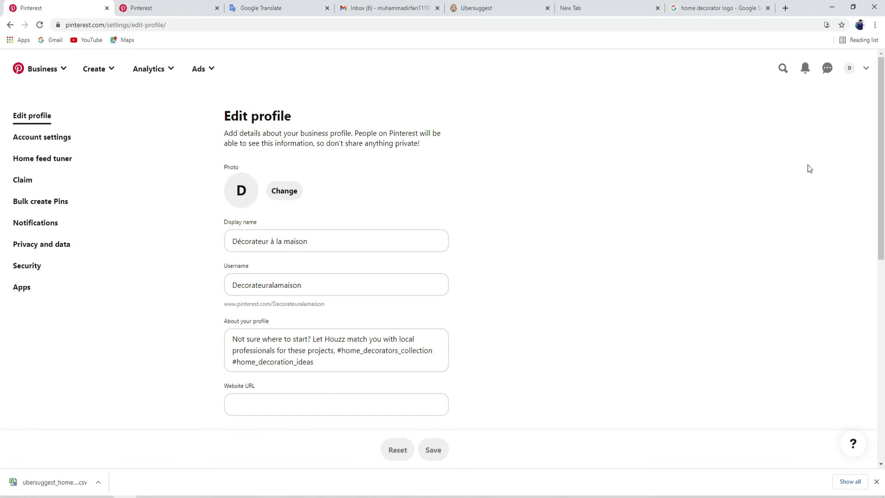
left_click(850, 68)
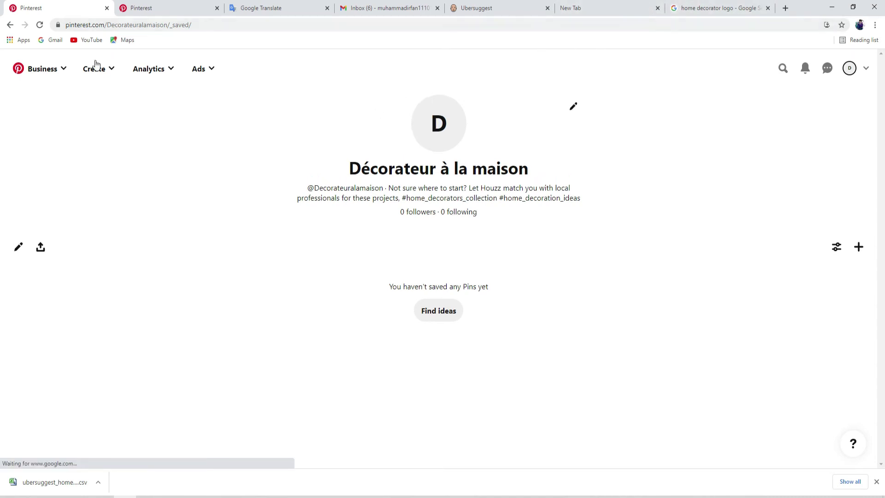
left_click(16, 386)
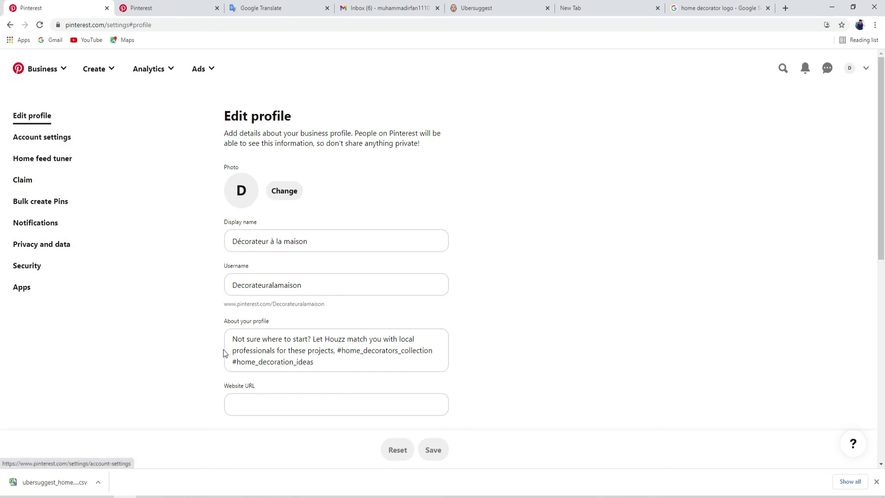
Step: Copy the entire About your profile text and switch to Google Translate
triple_click(260, 346)
right_click(269, 345)
left_click(285, 233)
left_click(328, 3)
Step: Replace the source text with the copied profile description, translate it from English to French, and copy the translation
left_click(428, 156)
right_click(277, 157)
left_click(438, 123)
left_click(438, 123)
right_click(289, 145)
left_click(254, 161)
right_click(255, 161)
left_click(286, 235)
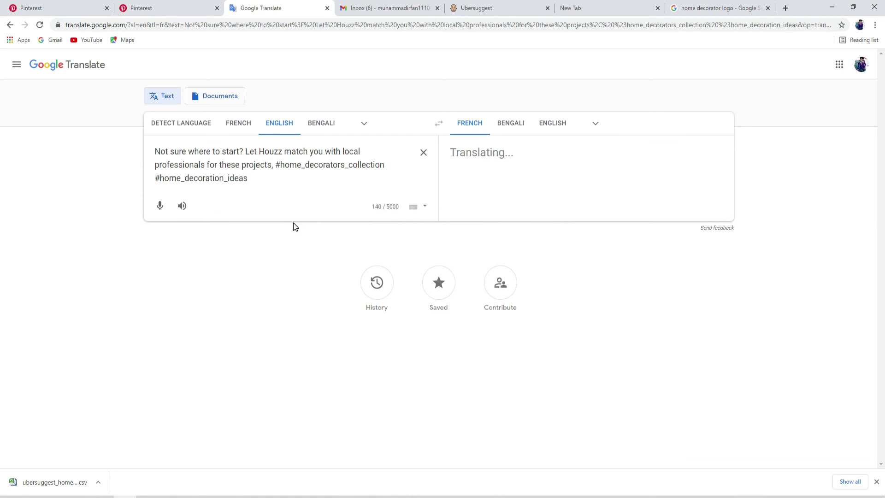
left_click(673, 206)
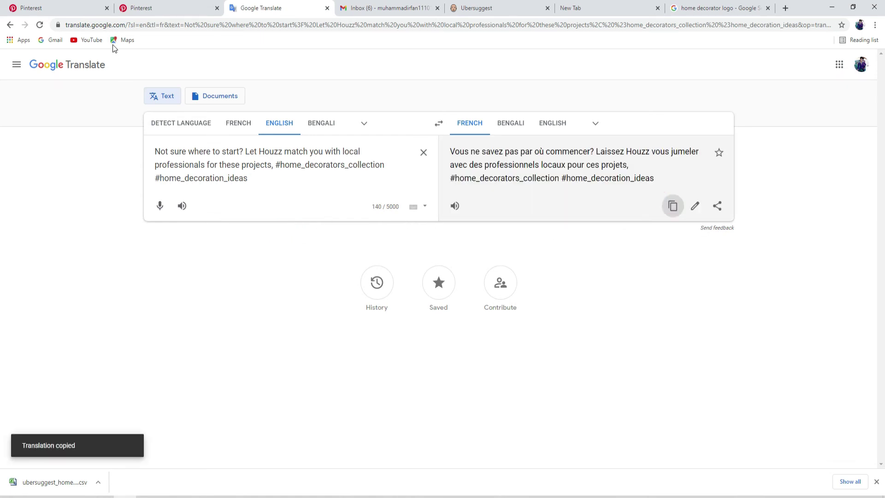
Step: Replace Pinterest's About your profile text with the French translation and delete both English hashtags from it
left_click(41, 8)
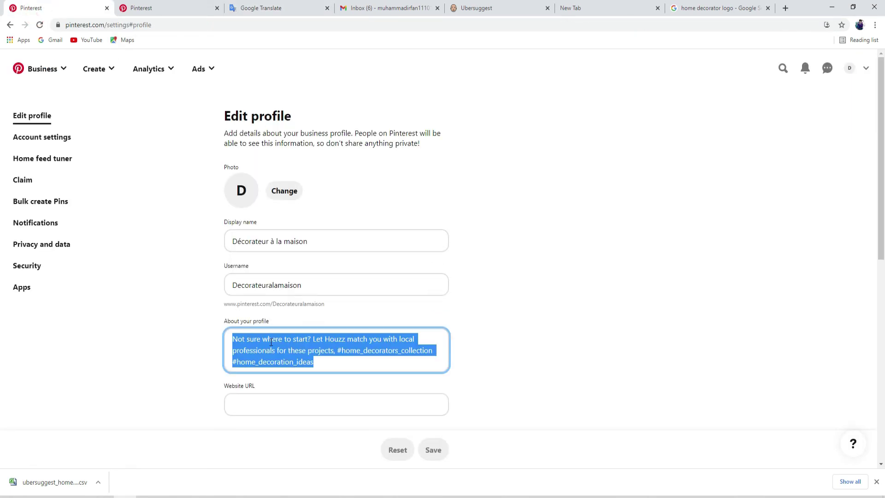
key("ctrl+v")
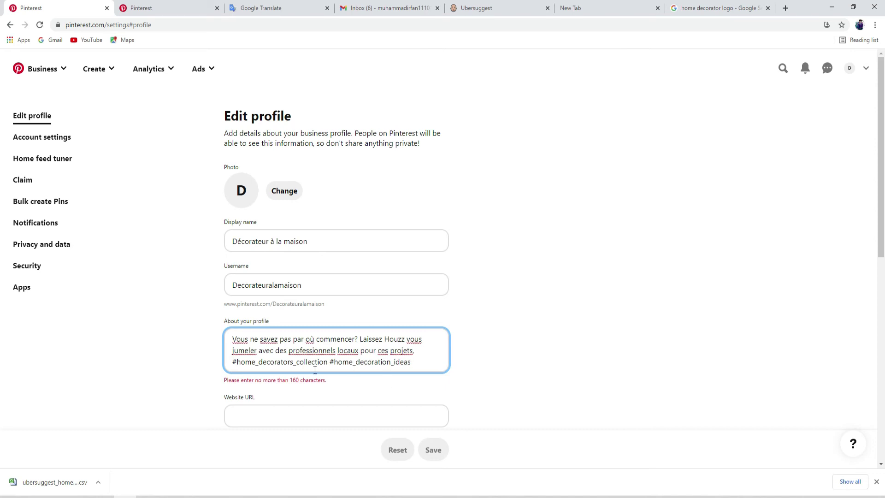
left_click_drag(411, 361, 226, 358)
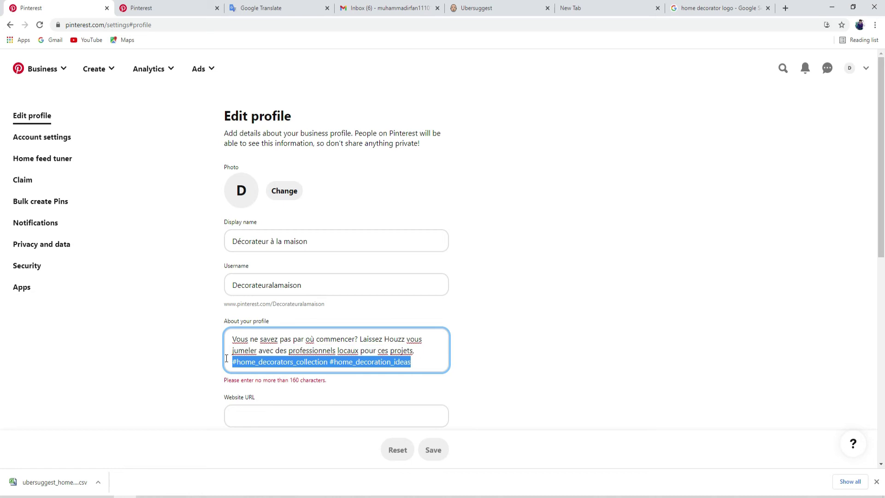
key("BackSpace")
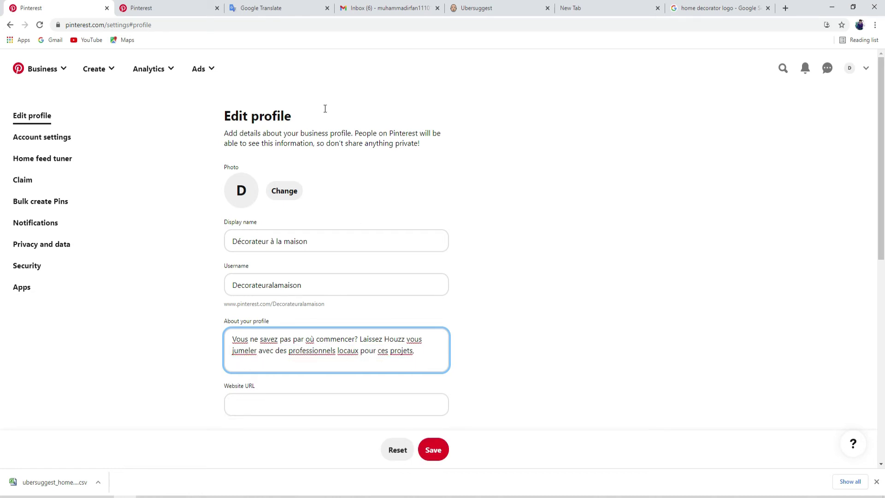
Step: In Google Translate, reduce the source text to home_decorators_collection by removing the rest of the description, its # and the second hashtag
left_click(269, 7)
left_click_drag(279, 167, 120, 150)
key("BackSpace")
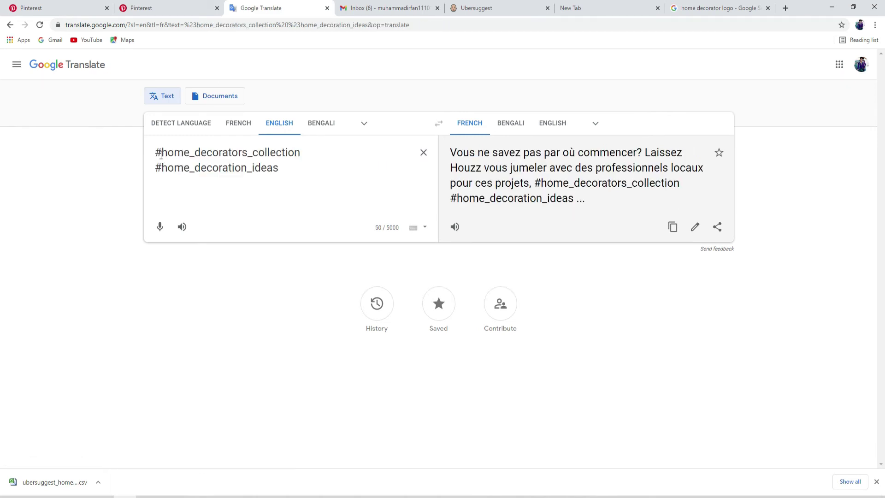
left_click(160, 154)
key("BackSpace")
triple_click(185, 167)
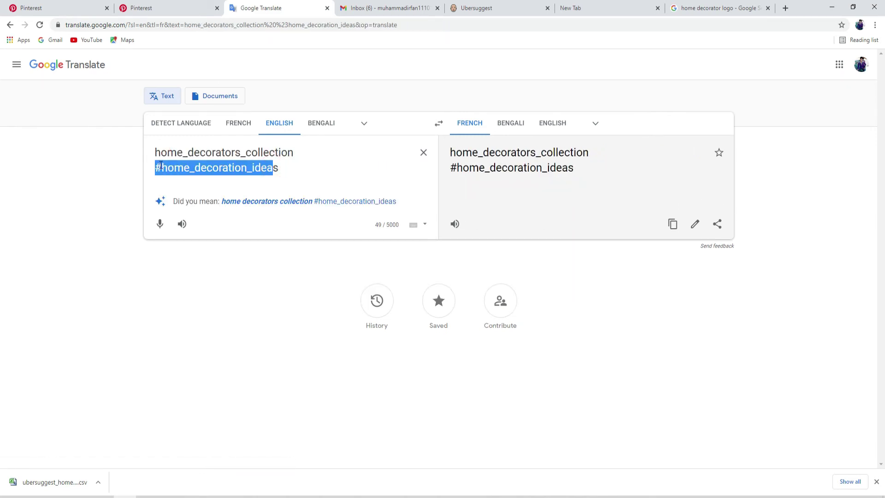
left_click(293, 170)
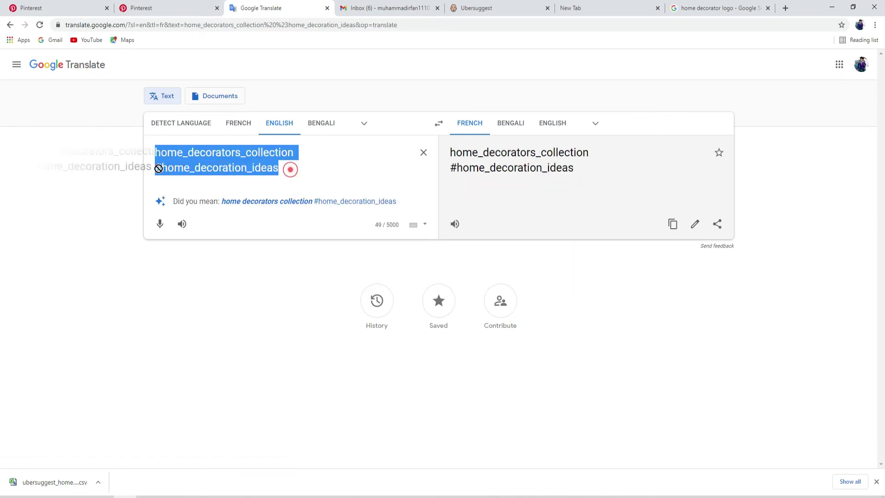
left_click_drag(290, 169, 149, 172)
right_click(170, 167)
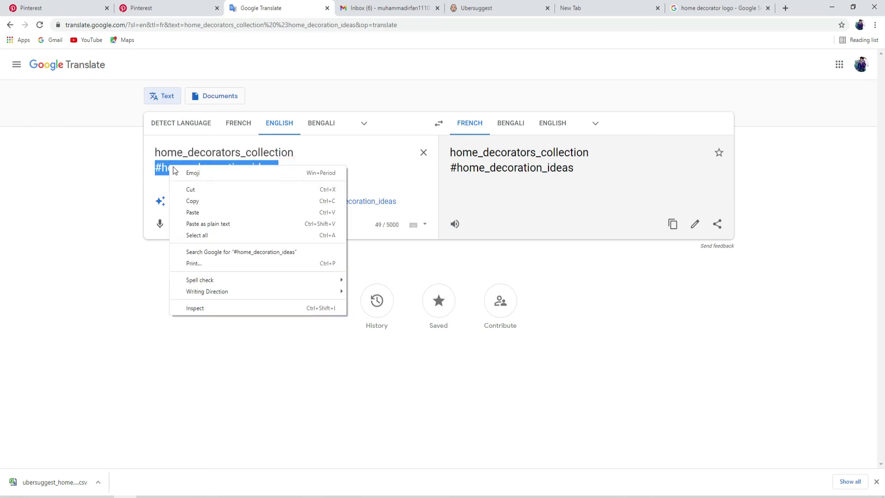
left_click(185, 187)
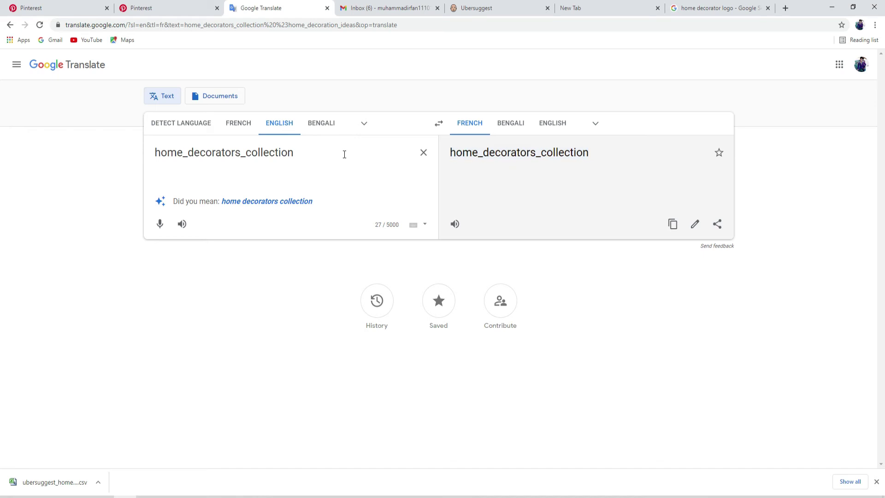
Step: Replace the underscores in home_decorators_collection with spaces, copy the French translation and return to the Pinterest profile editor
left_click(252, 152)
left_click(244, 152)
key("BackSpace")
left_click(191, 153)
key("BackSpace")
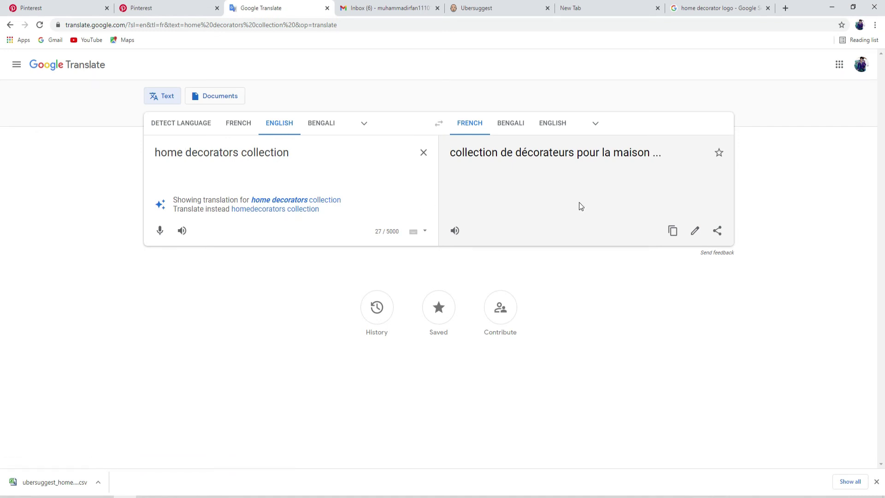
left_click(673, 201)
left_click(60, 8)
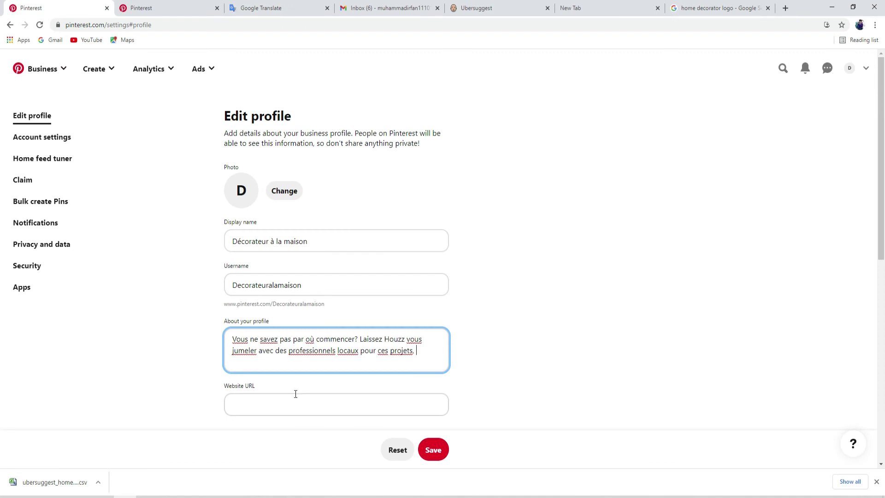
Step: Add the translated hashtag to the About your profile text, joined with underscores as #collection_de_décorateurs_pour_la_maison
key("ctrl+v")
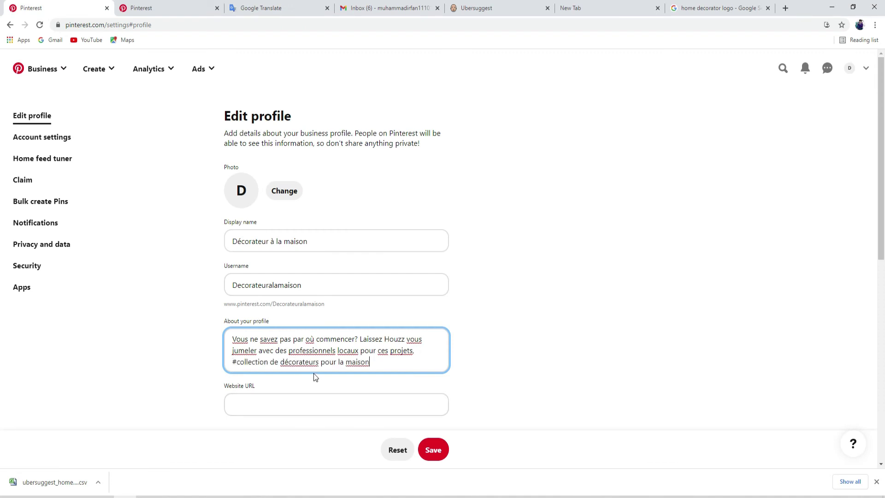
left_click(345, 363)
key("Left")
key("Left")
key("Left")
key("Left")
key("BackSpace")
type("_")
key("Left")
key("Left")
key("Left")
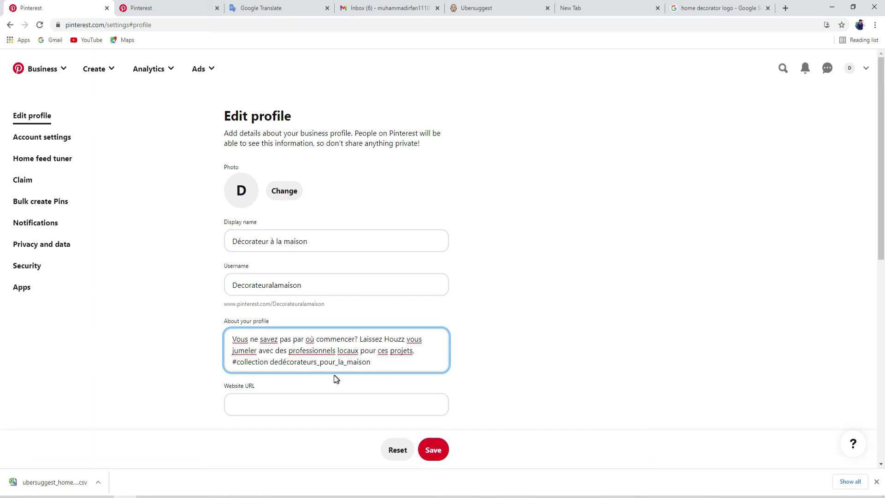
type("_")
key("Left")
key("Left")
key("Left")
key("BackSpace")
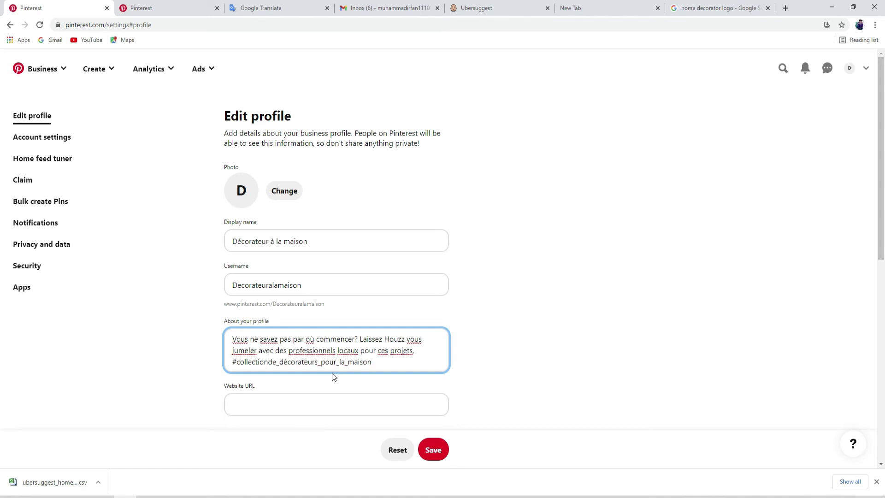
type("_")
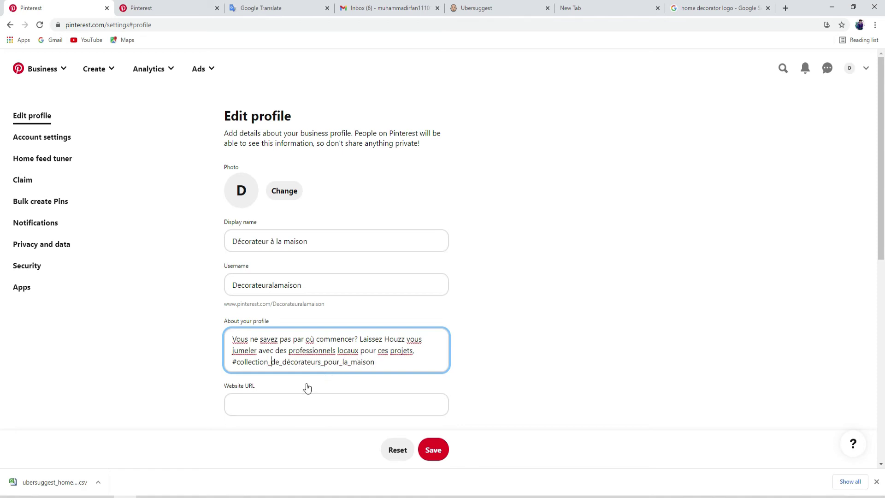
Step: Try to save the French profile description, and reload the profile settings
left_click(434, 459)
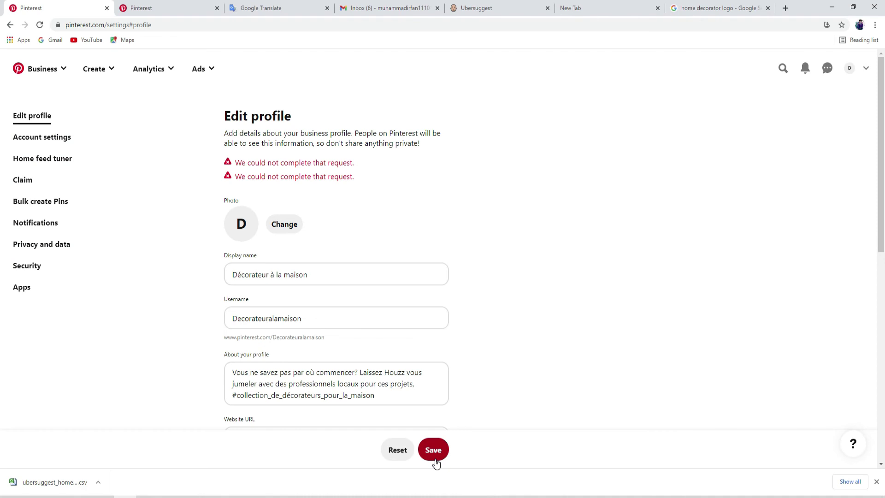
left_click(41, 25)
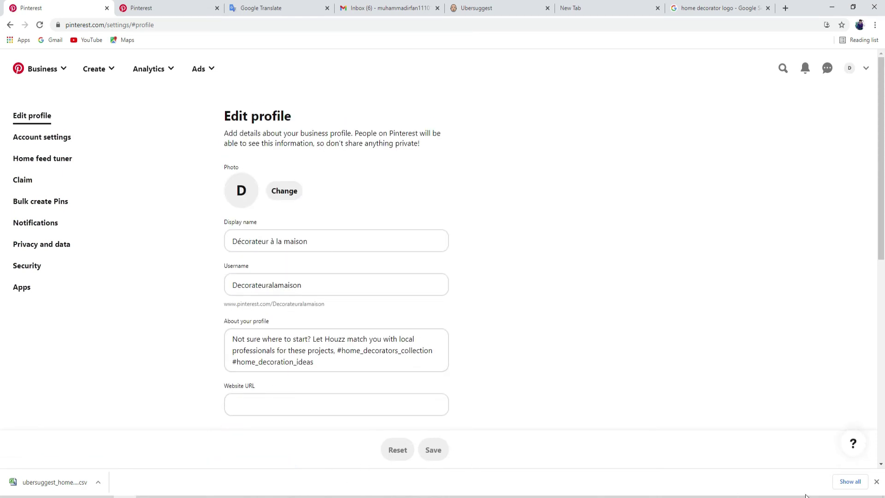
left_click(876, 481)
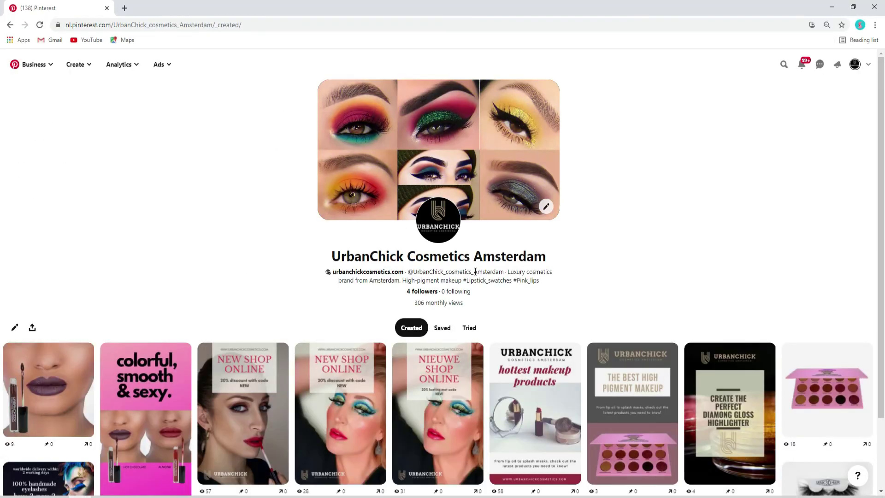
Step: Examine the profile editor of the UrbanChick Cosmetics Amsterdam account as a reference, and return to the Home Decorator account's settings
left_click(21, 324)
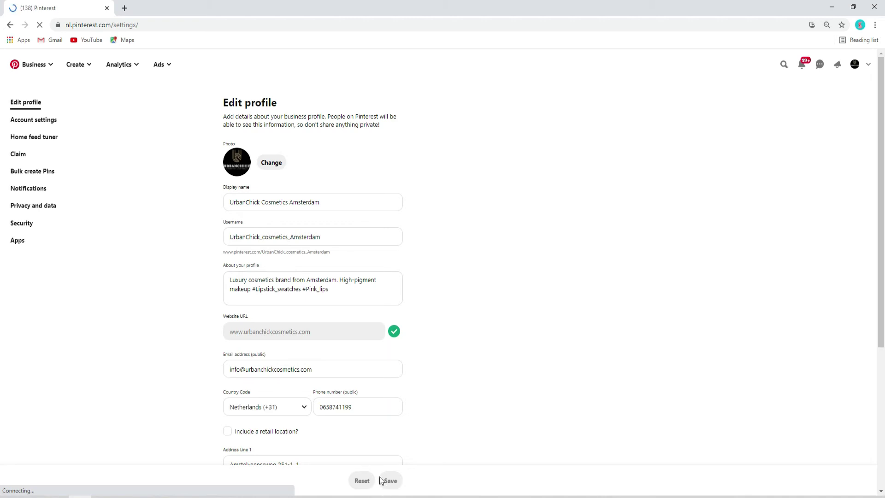
left_click(831, 7)
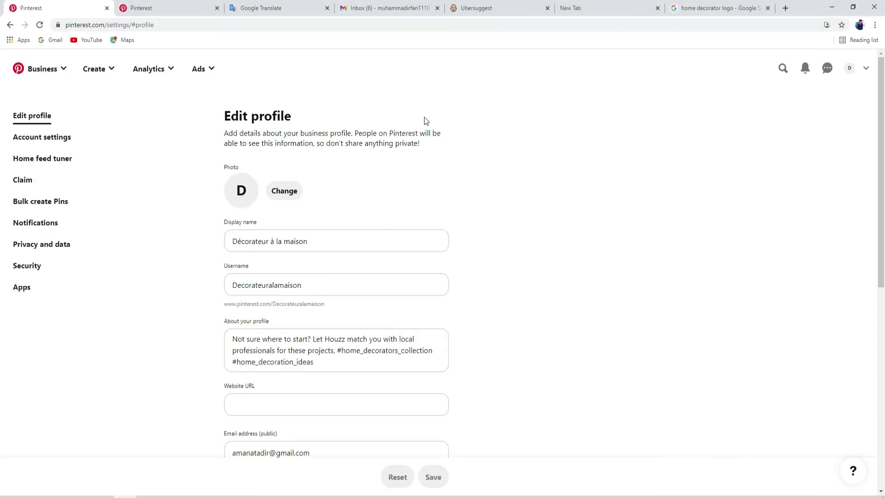
Step: Copy the display name from the Pinterest profile editor and search Google for "Décorateur à la maison"
left_click(467, 4)
left_click(697, 8)
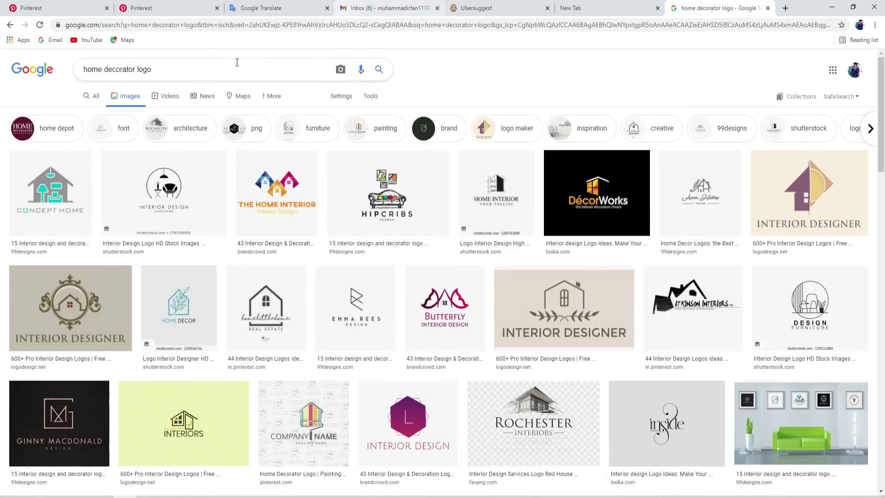
left_click(75, 5)
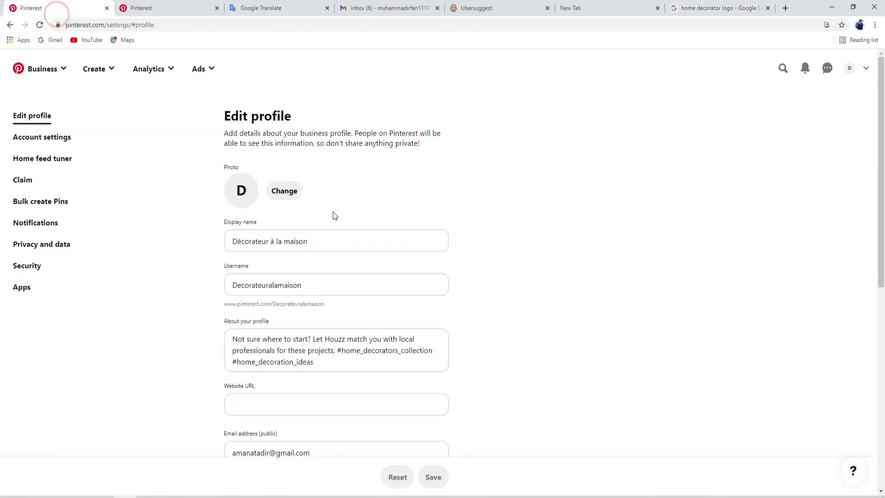
triple_click(256, 246)
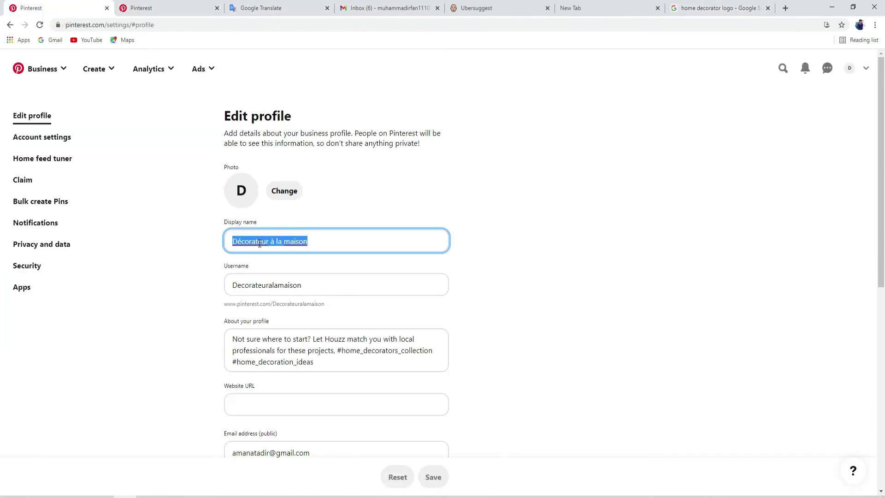
left_click(709, 8)
left_click(380, 26)
key("ctrl+v")
key("Return")
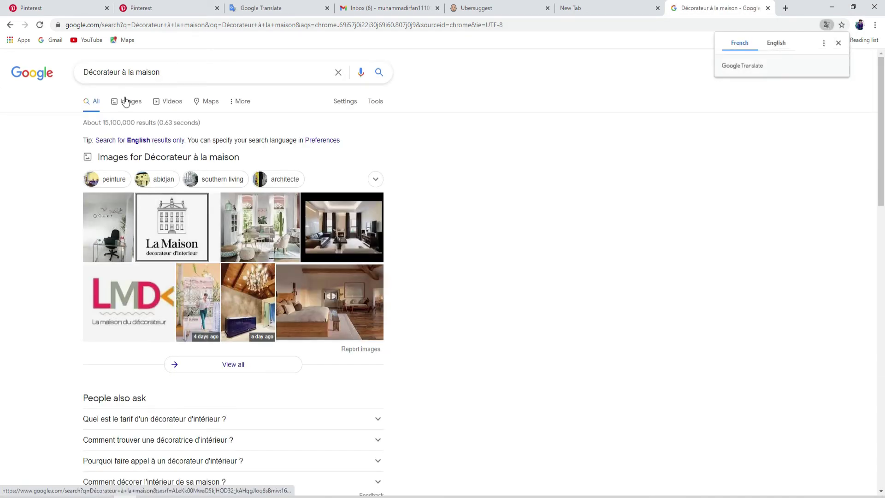
Step: Translate "logo" into French in Google Translate and search Google Images for "Décorateur à la maison logo"
left_click(168, 72)
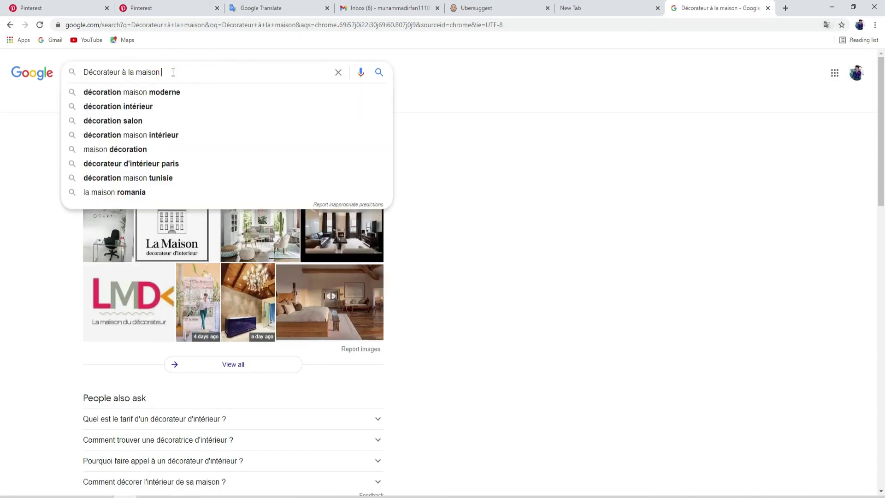
left_click(254, 8)
left_click(424, 153)
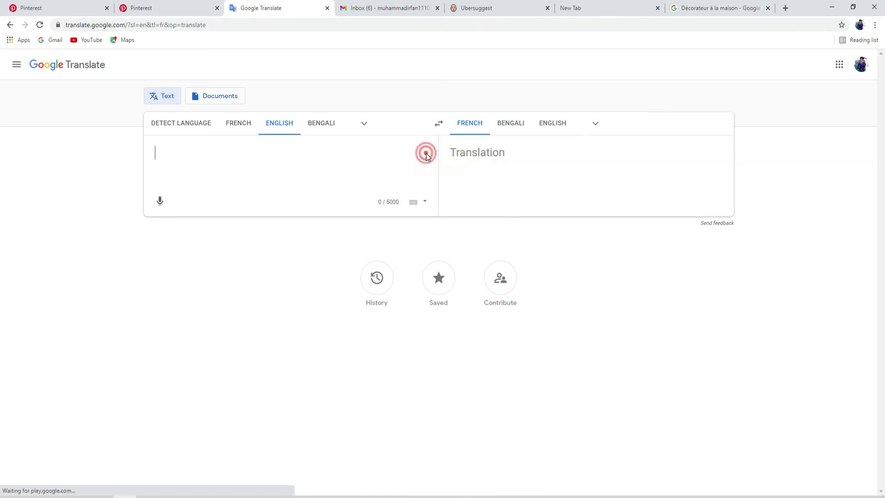
type("logo")
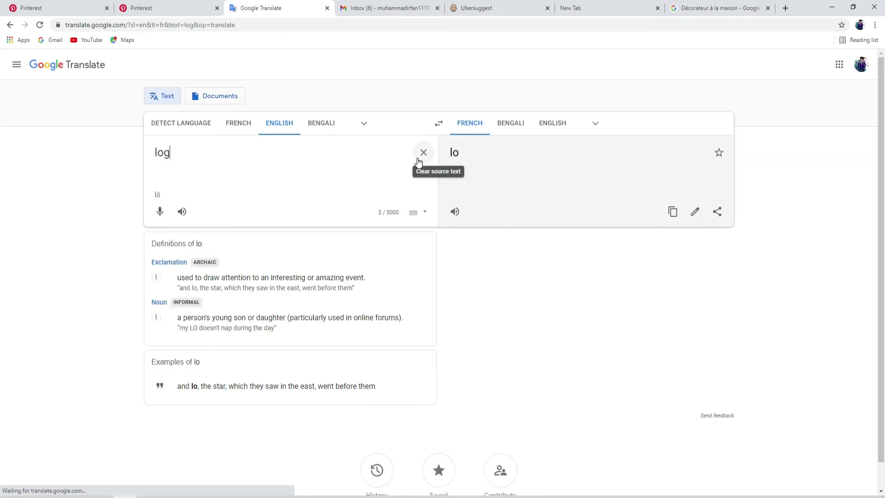
left_click(672, 212)
left_click(441, 126)
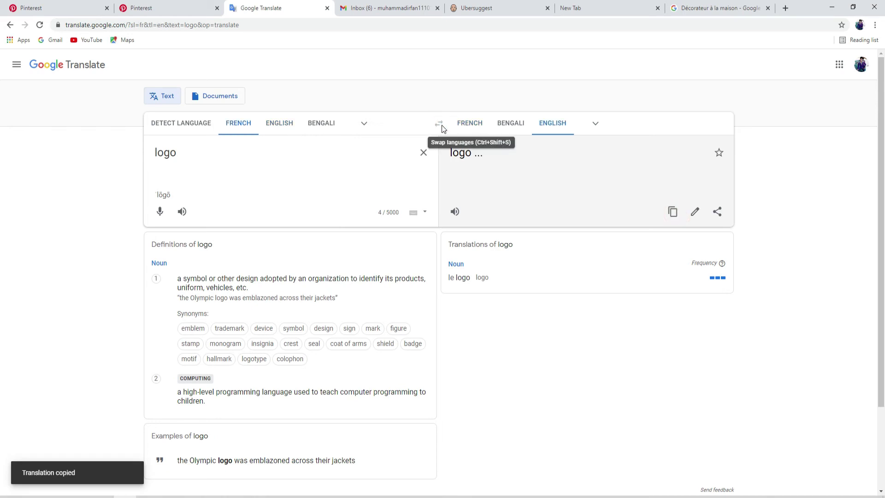
left_click(718, 11)
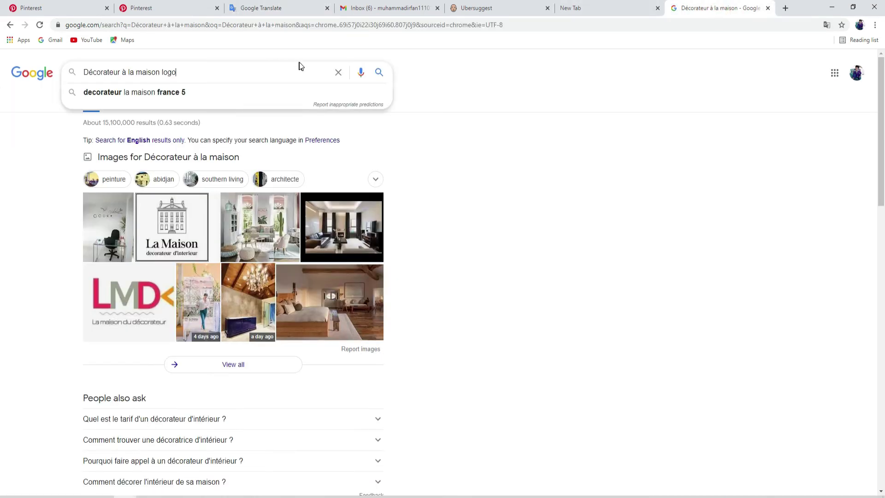
key("Return")
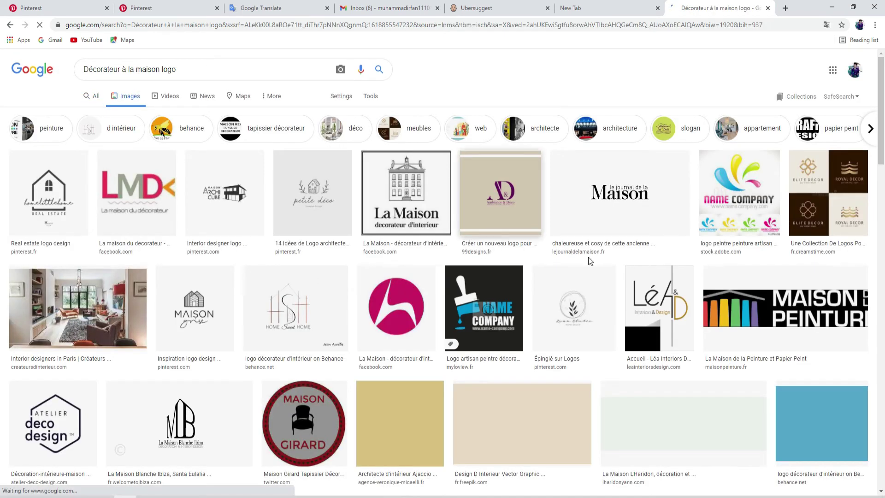
Step: Examine the logo image results, and preview the Maison Grise house logo with its related images
scroll(374, 240, "down", 5)
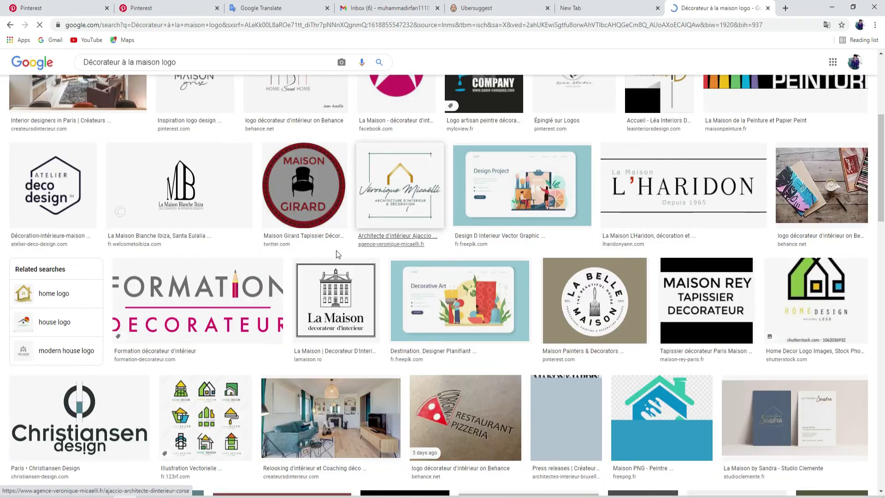
scroll(385, 322, "down", 3)
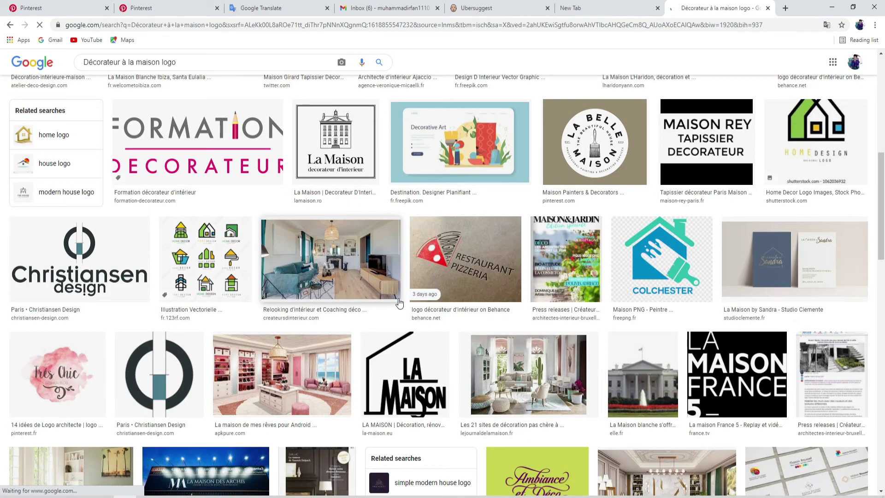
scroll(396, 304, "down", 6)
scroll(399, 299, "down", 3)
scroll(400, 300, "up", 17)
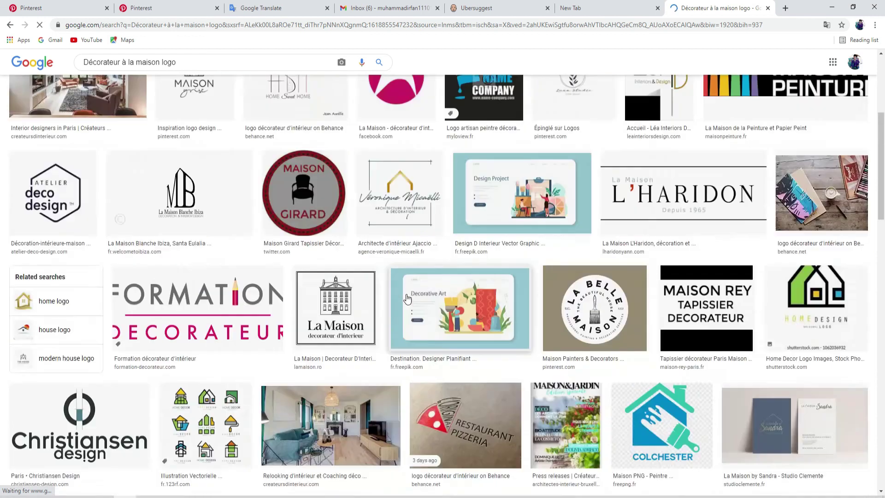
left_click(201, 298)
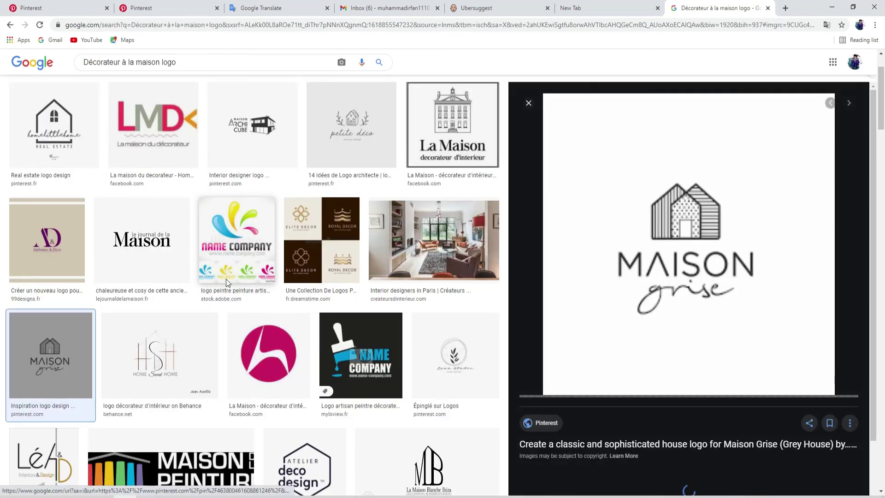
scroll(689, 296, "down", 7)
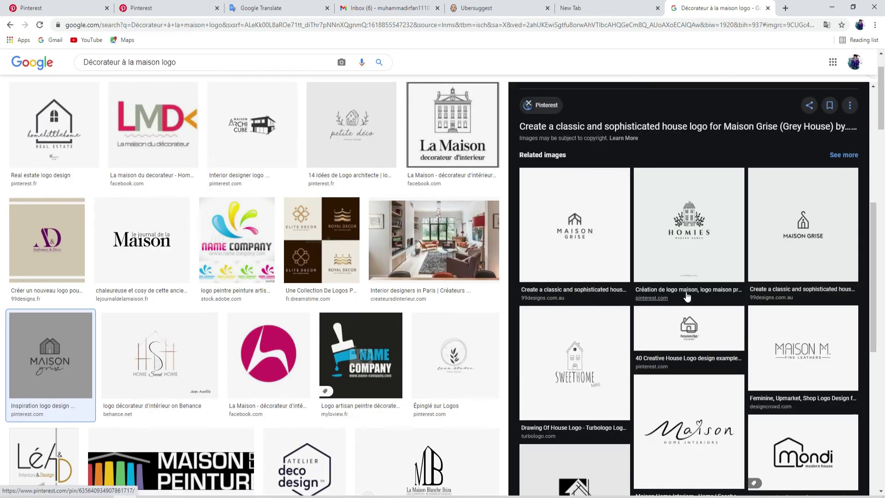
scroll(688, 377, "down", 5)
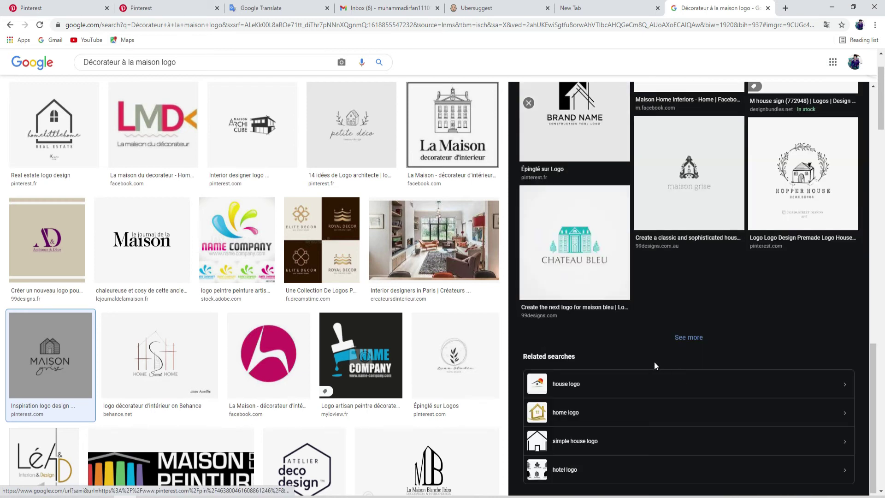
scroll(637, 349, "up", 15)
scroll(0, 240, "up", 2)
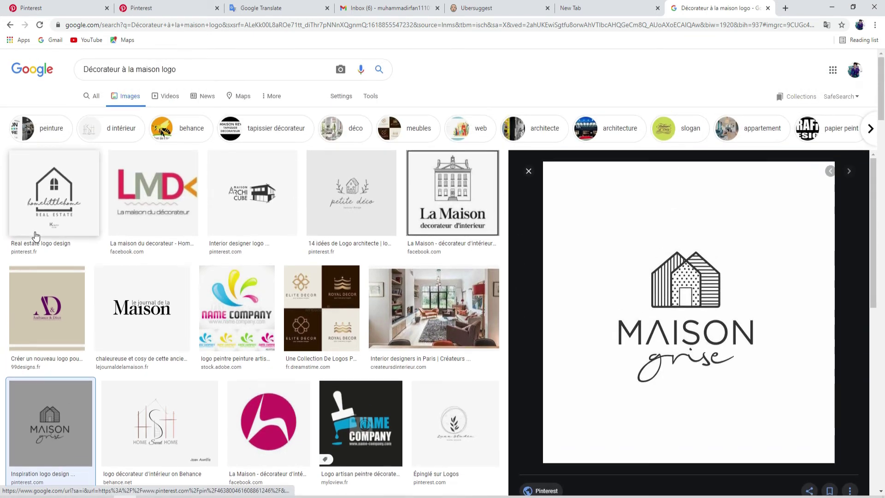
Step: Remove "logo" from the query and search Google Images for "Décorateur à la maison"
double_click(162, 69)
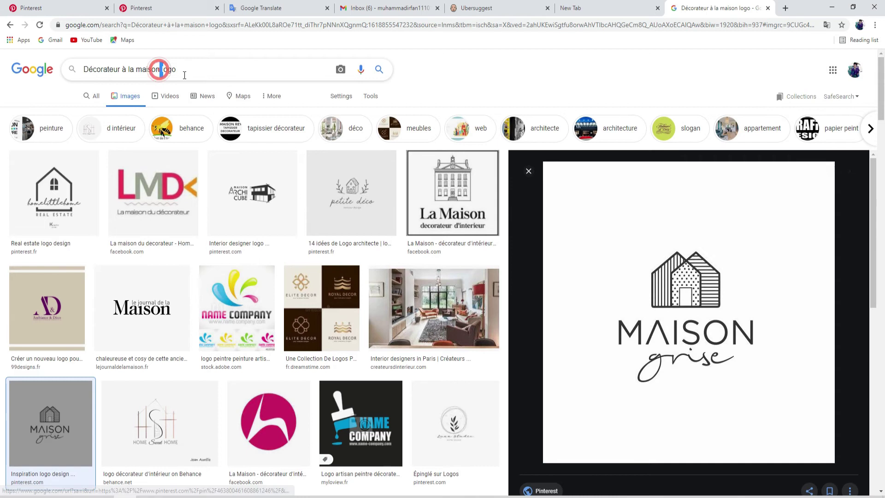
key("BackSpace")
key("Return")
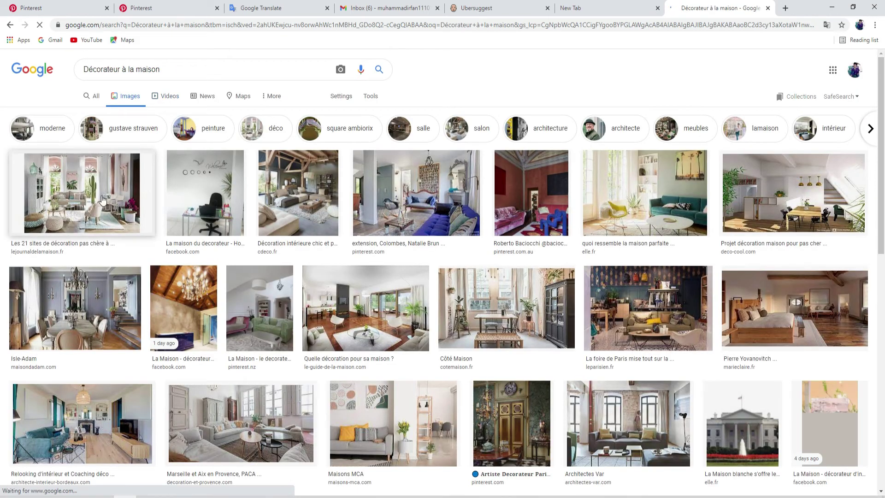
Step: In Google Translate, clear the old text, set the direction to English to French, and enter "home decorators" for reuse as a search term
left_click(273, 5)
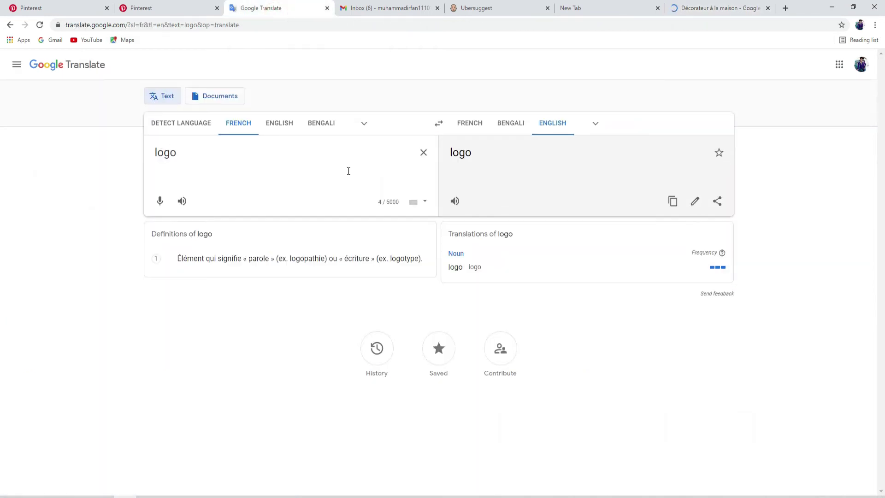
left_click(422, 152)
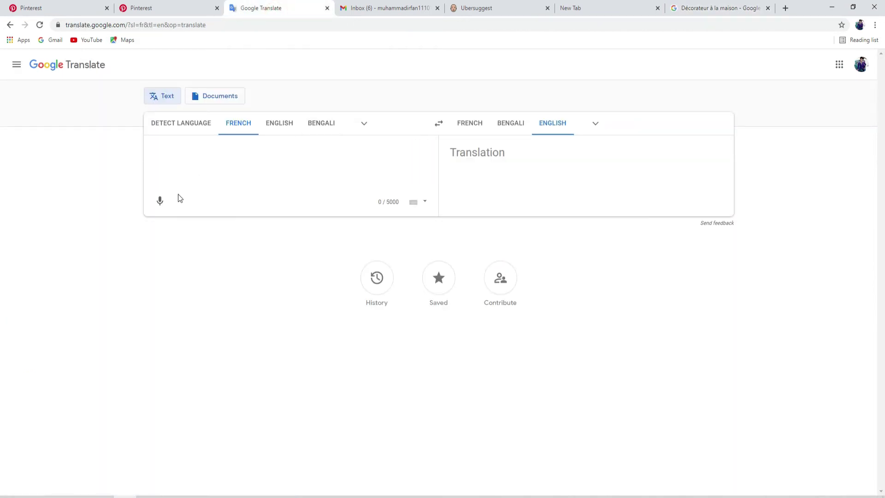
left_click(438, 123)
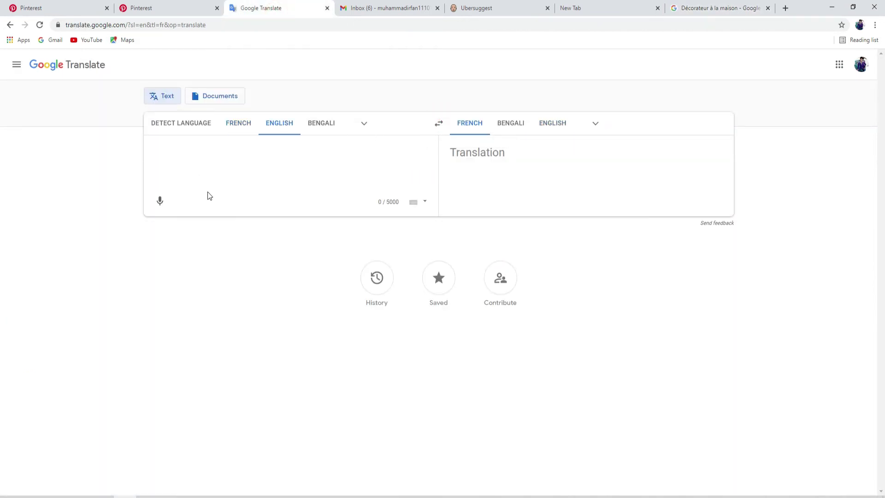
left_click(162, 202)
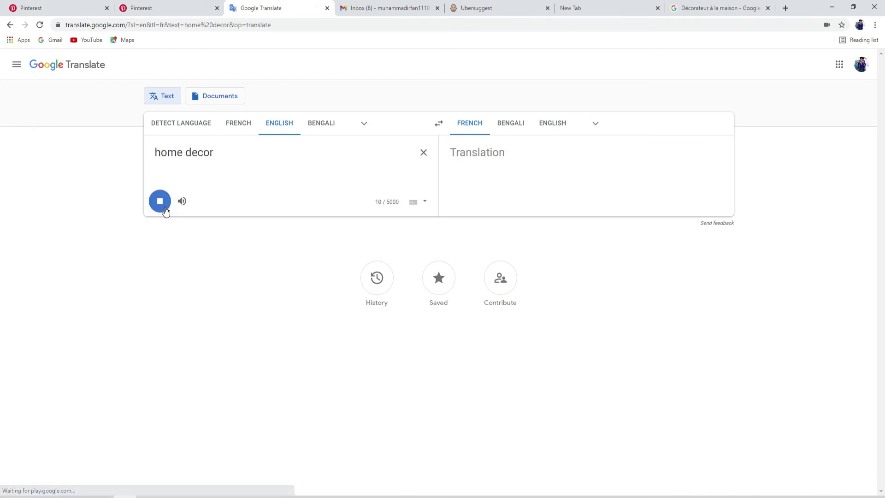
double_click(204, 154)
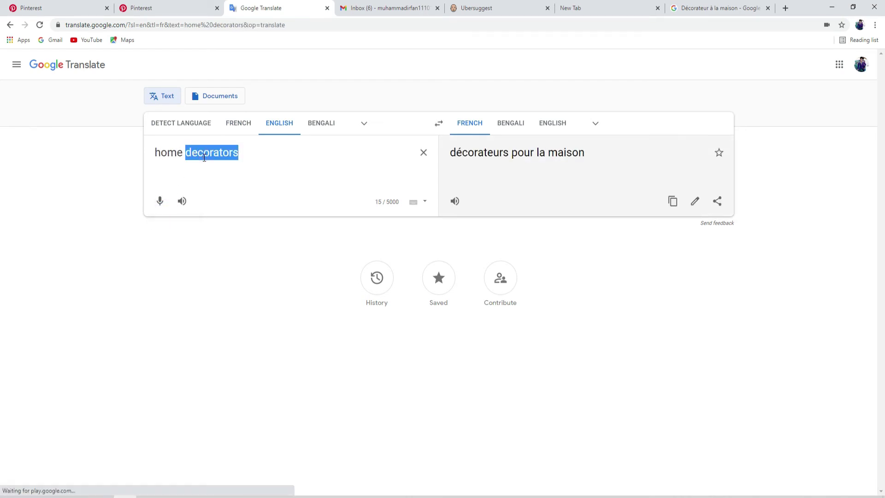
left_click(204, 157)
Step: Search Google for the English phrase "home decorators" and show the image results
left_click(748, 7)
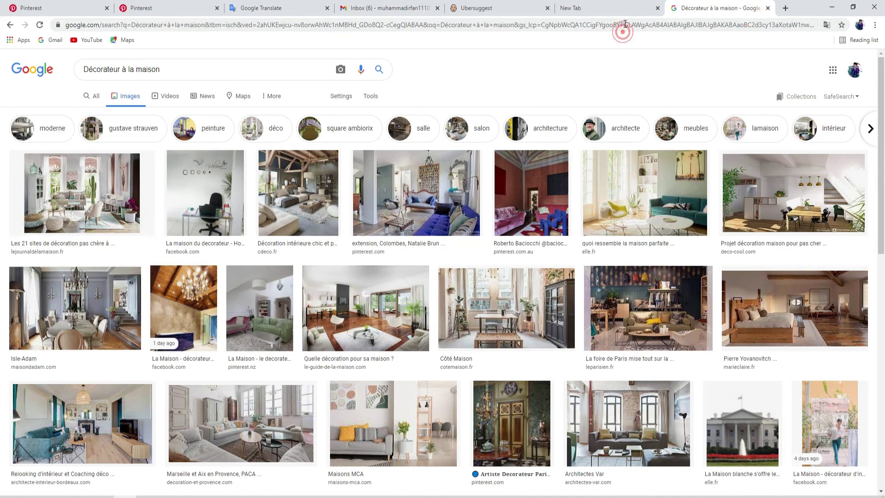
left_click(624, 24)
key("ctrl+v")
key("Return")
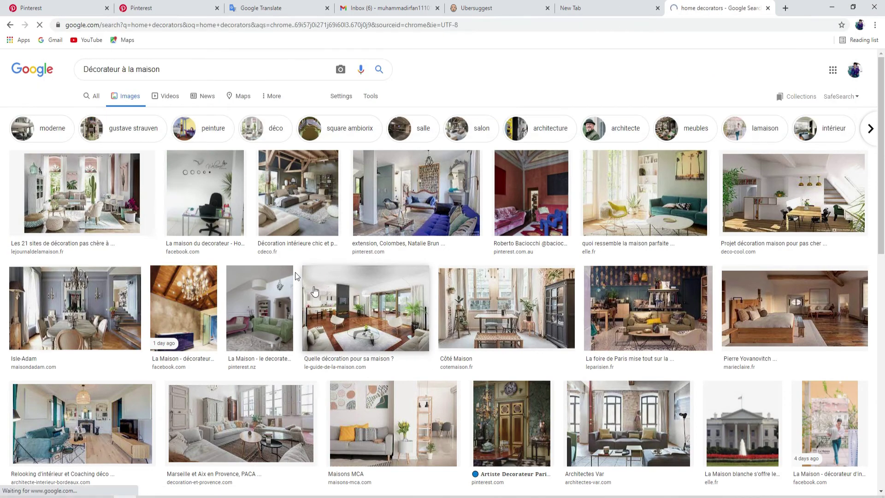
left_click(139, 104)
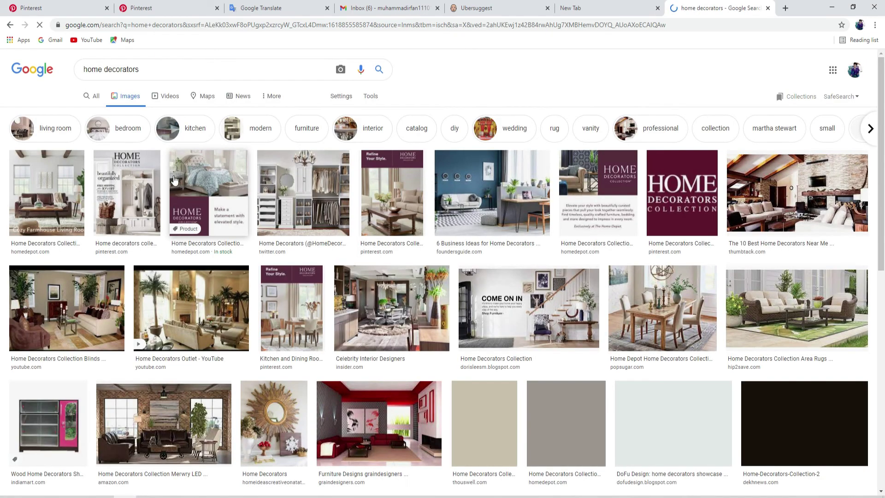
Step: Add "logo" to the image search query to search for "home decorators logo"
left_click(152, 70)
type("logo")
left_click(174, 89)
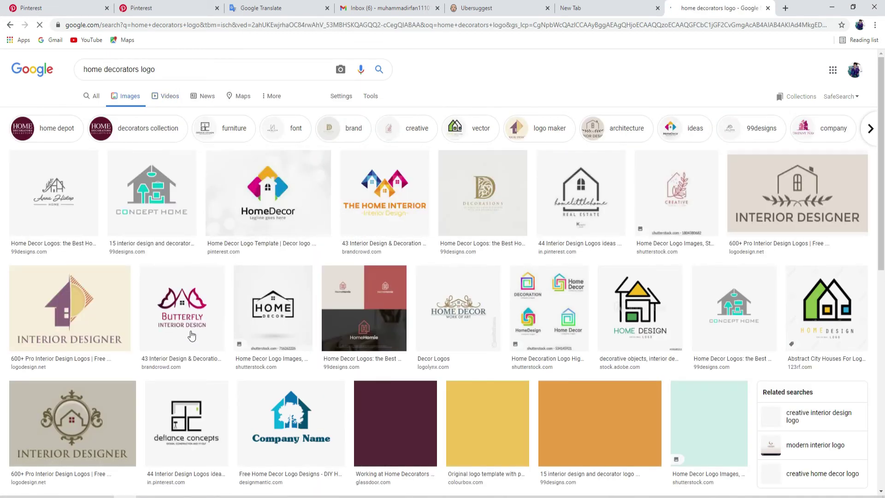
Step: Examine the home decorators logo image results for a design suitable as the profile picture
scroll(574, 199, "down", 6)
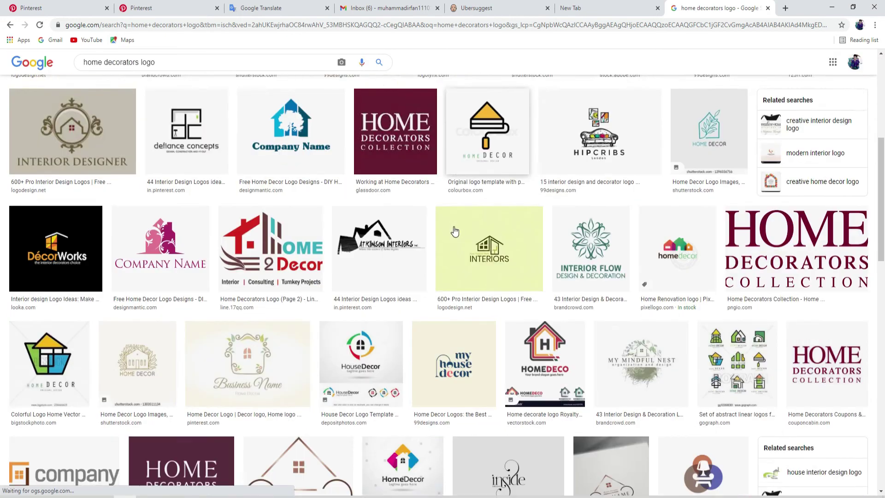
scroll(454, 231, "down", 1)
scroll(352, 213, "down", 2)
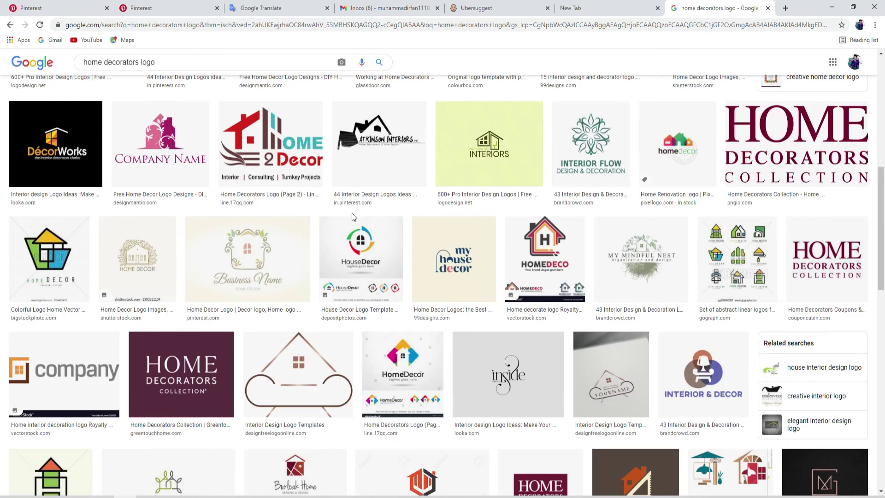
scroll(352, 213, "down", 2)
scroll(352, 216, "down", 3)
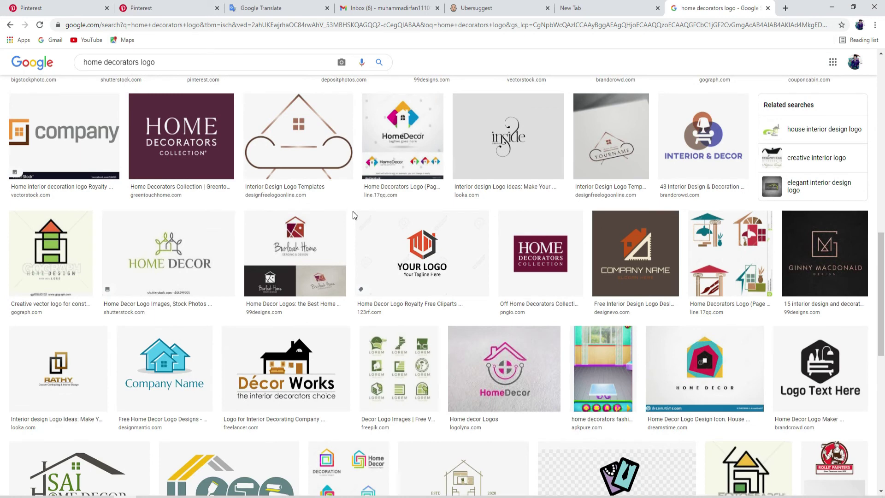
scroll(352, 211, "down", 7)
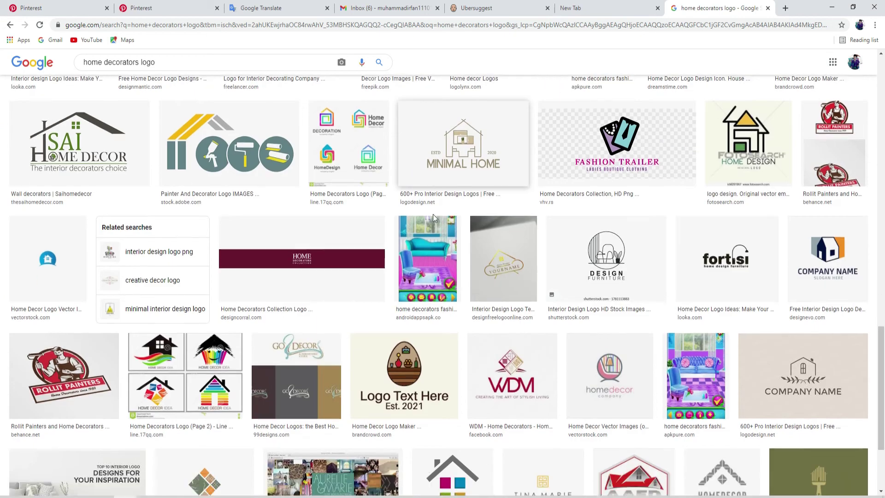
scroll(433, 214, "down", 3)
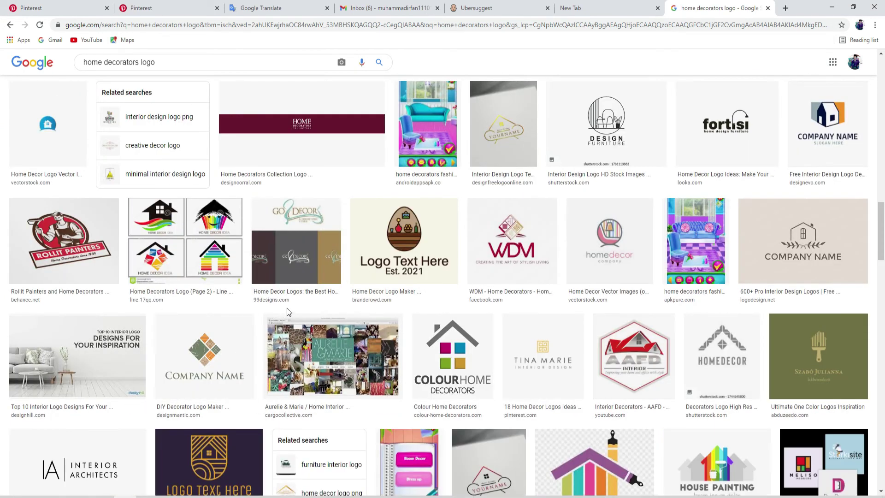
scroll(287, 308, "down", 7)
scroll(289, 310, "up", 13)
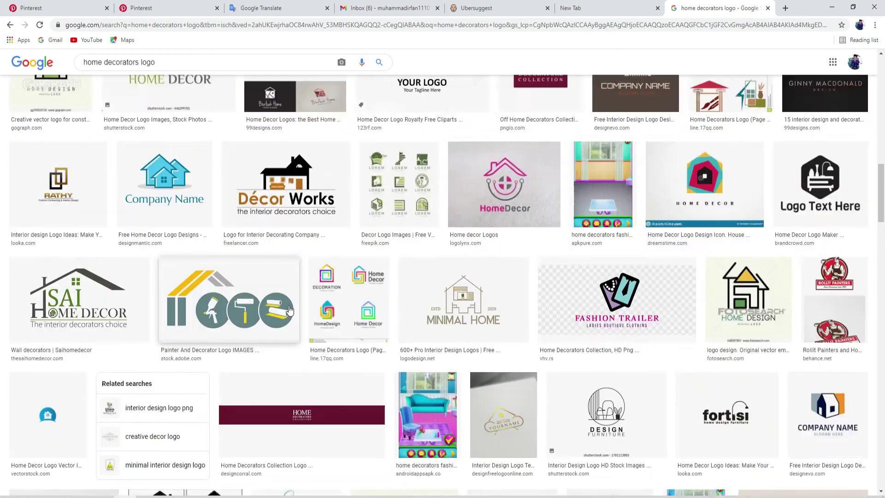
scroll(289, 310, "up", 10)
scroll(240, 276, "down", 3)
scroll(199, 213, "up", 10)
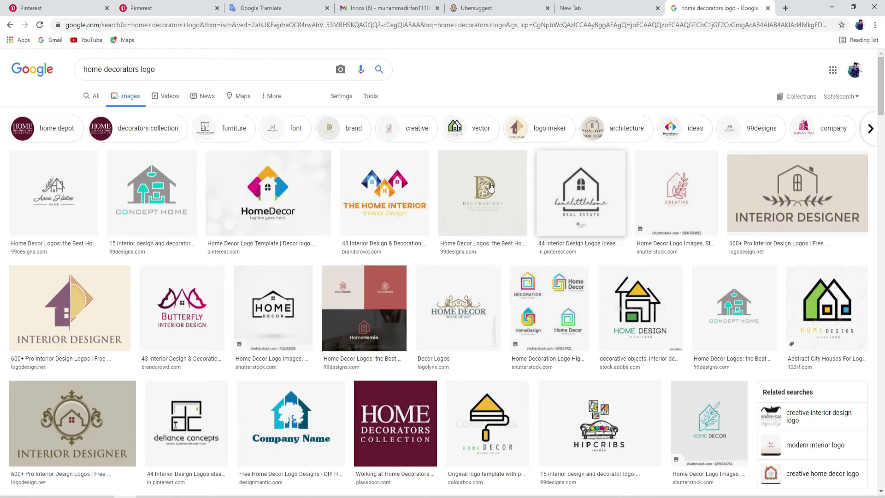
Step: Preview the Concept Home logo and the related blue house-and-hand logo, and look through their related images
left_click(183, 178)
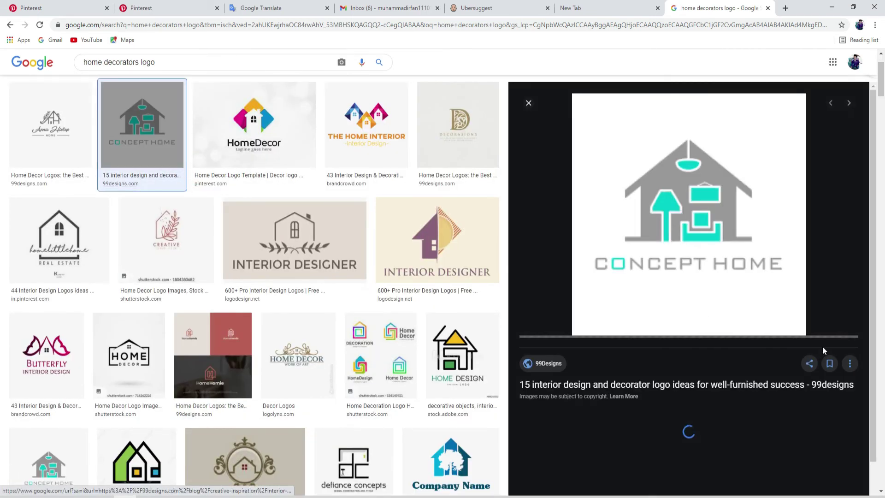
scroll(697, 289, "down", 5)
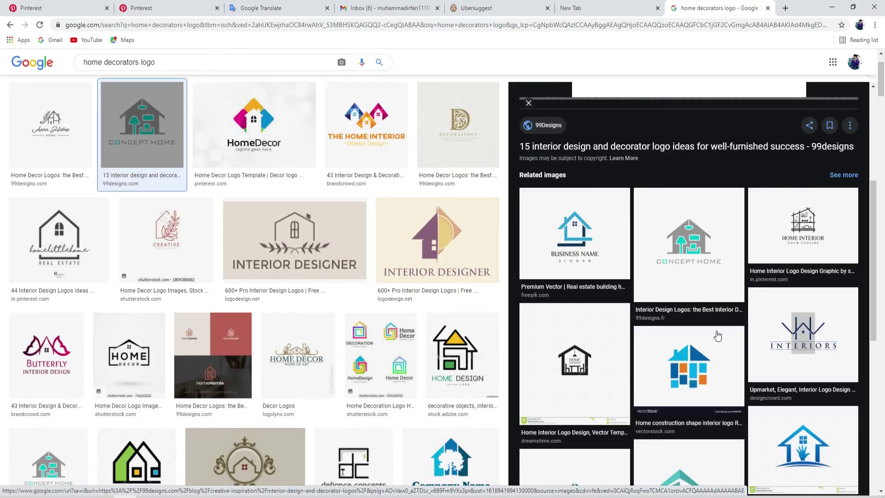
scroll(660, 349, "down", 2)
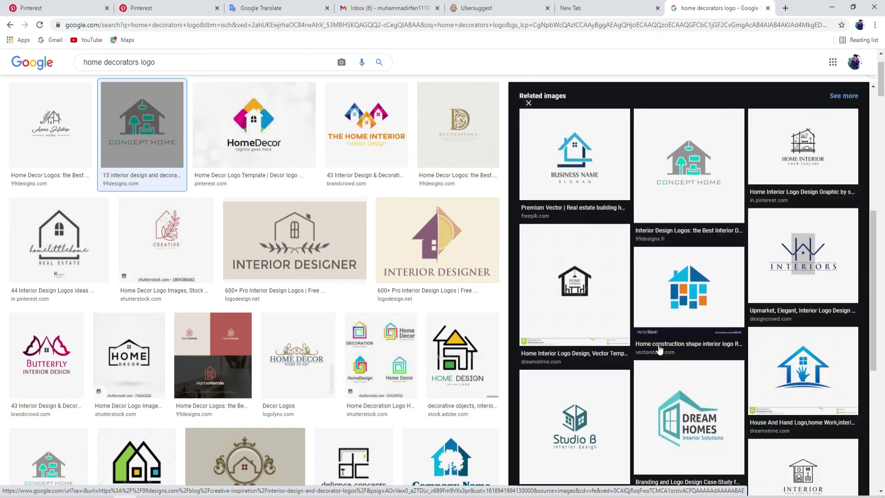
left_click(807, 365)
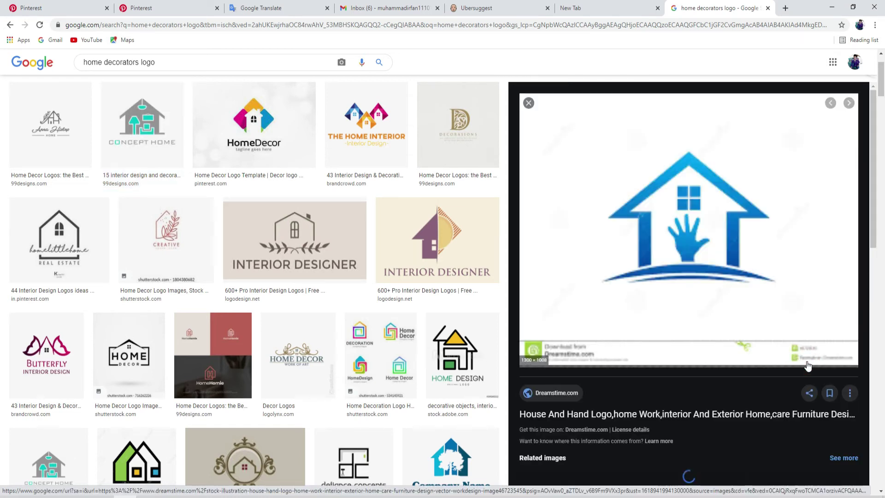
scroll(807, 365, "down", 5)
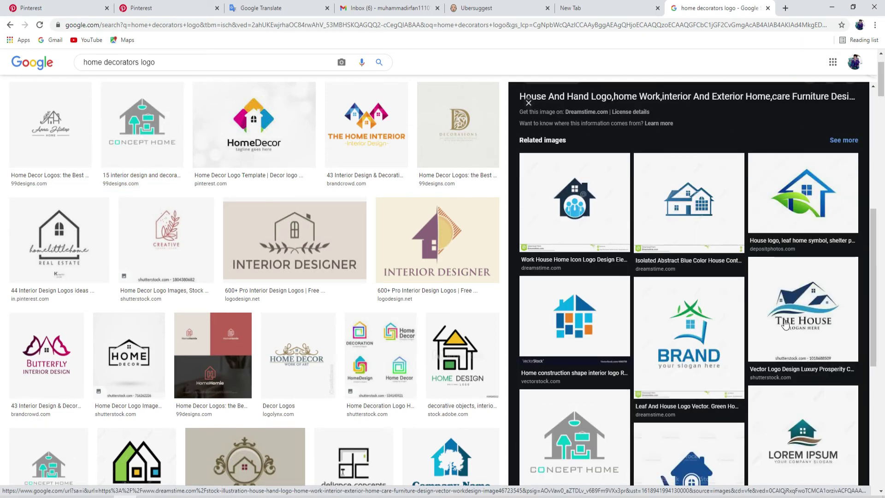
Step: Preview the related blue house contour logo from Dreamstime and save it as a JPEG in Downloads
left_click(712, 182)
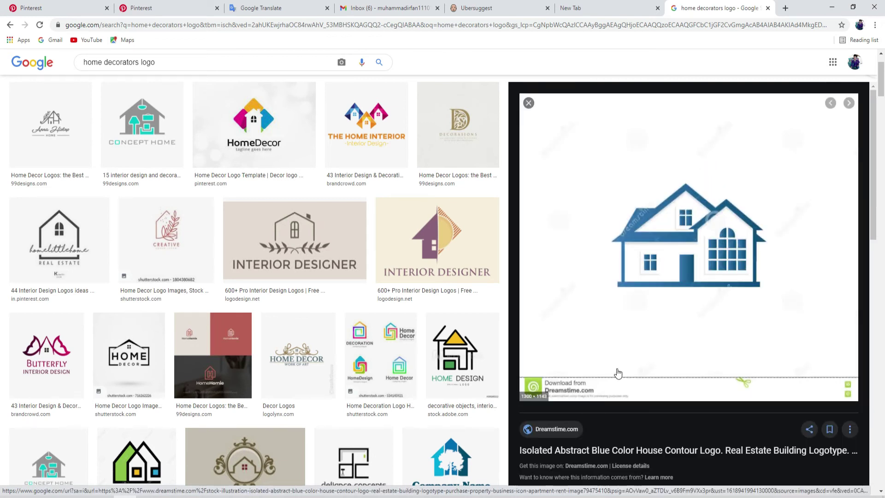
right_click(643, 176)
left_click(669, 283)
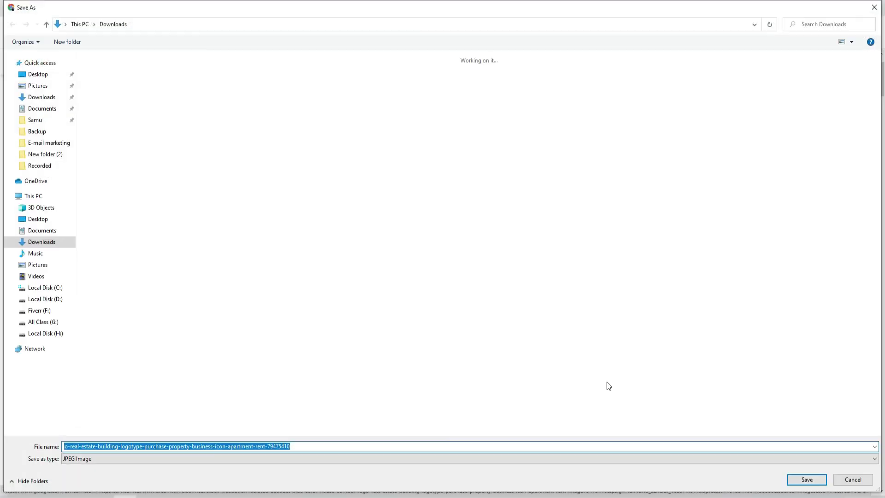
left_click(804, 479)
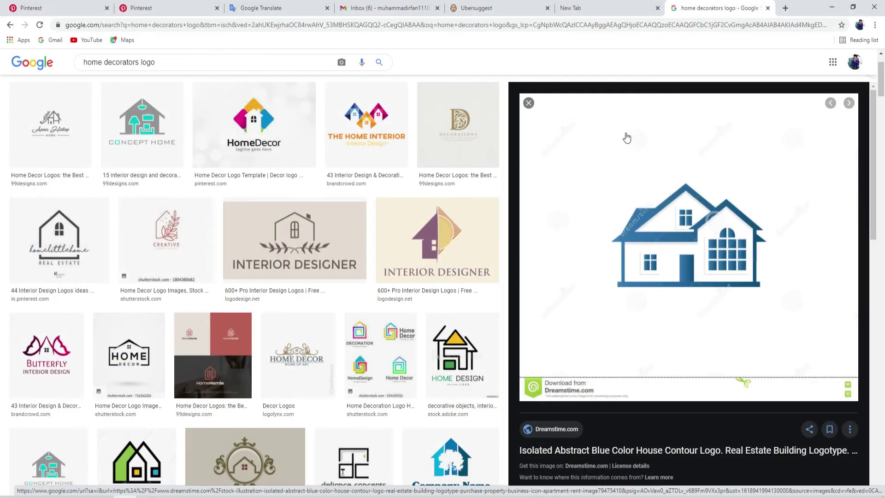
Step: Switch to File Explorer, go to the Downloads folder, and open the saved blue house logo for editing in Paint
left_click(832, 7)
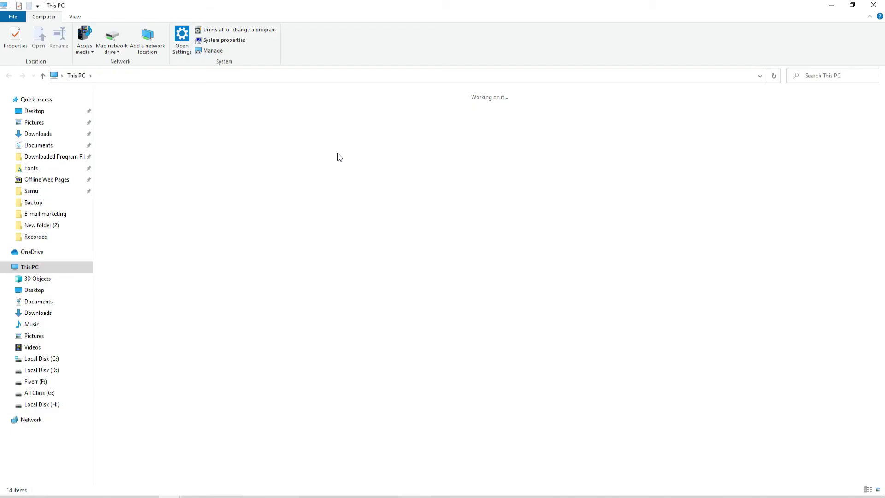
double_click(476, 128)
right_click(134, 119)
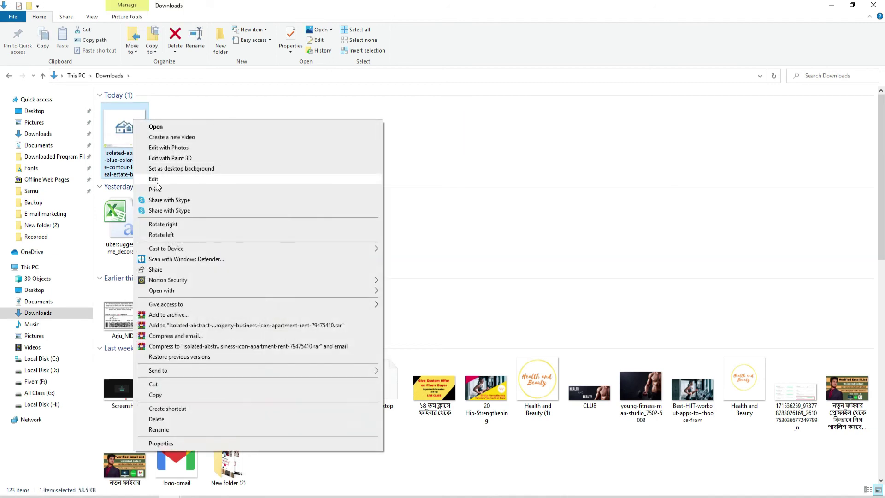
left_click(470, 138)
right_click(141, 123)
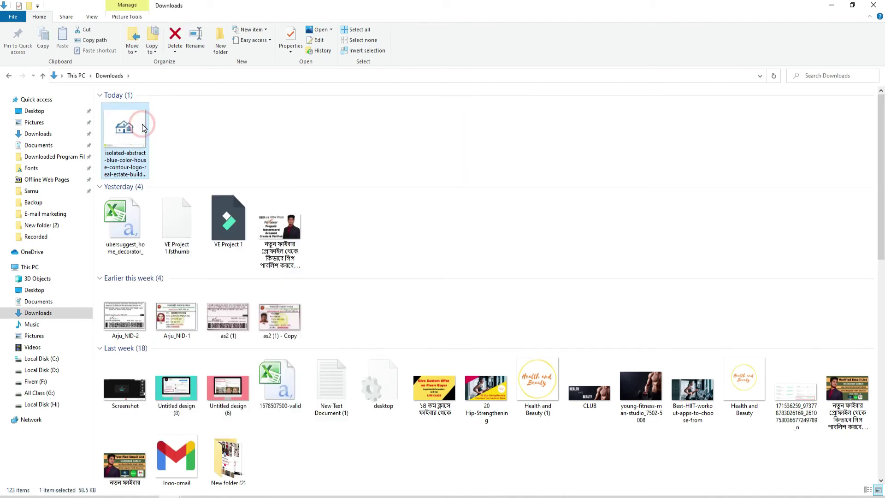
left_click(170, 184)
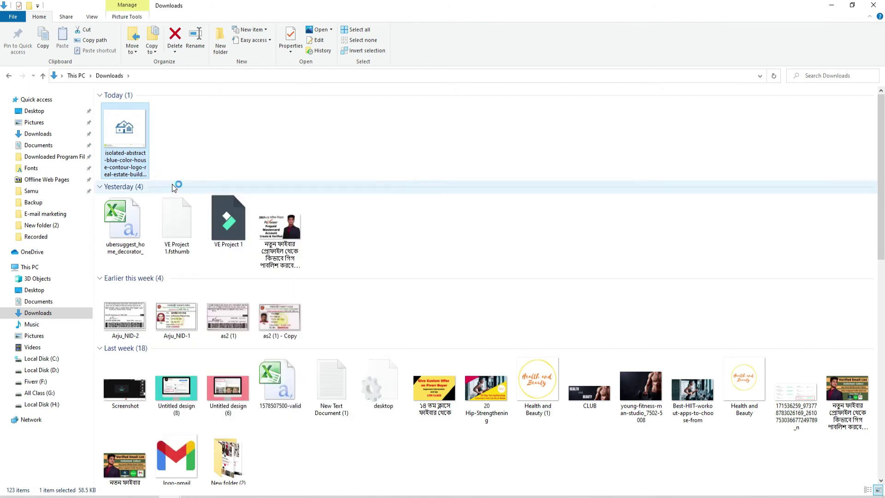
Step: Crop the image to a selection of about 957 × 887 px around the house, excluding the Dreamstime download banner
left_click(55, 37)
left_click_drag(85, 91, 469, 473)
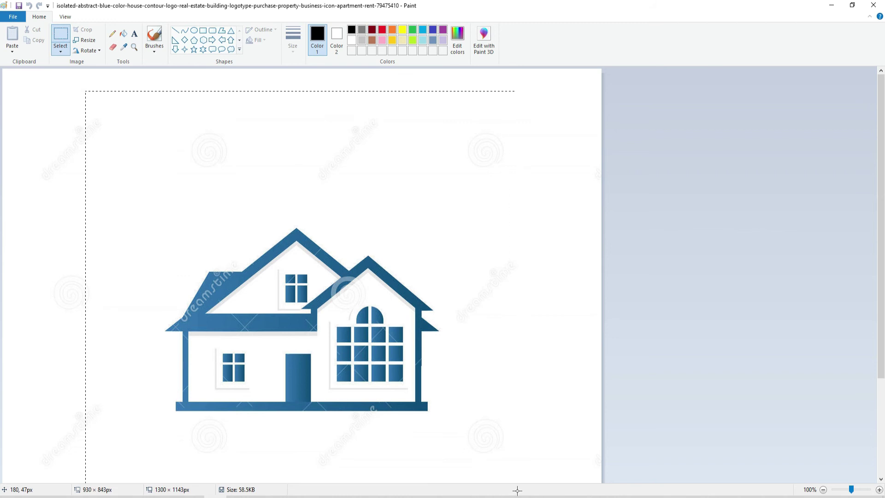
left_click_drag(525, 495, 526, 496)
scroll(619, 424, "down", 3)
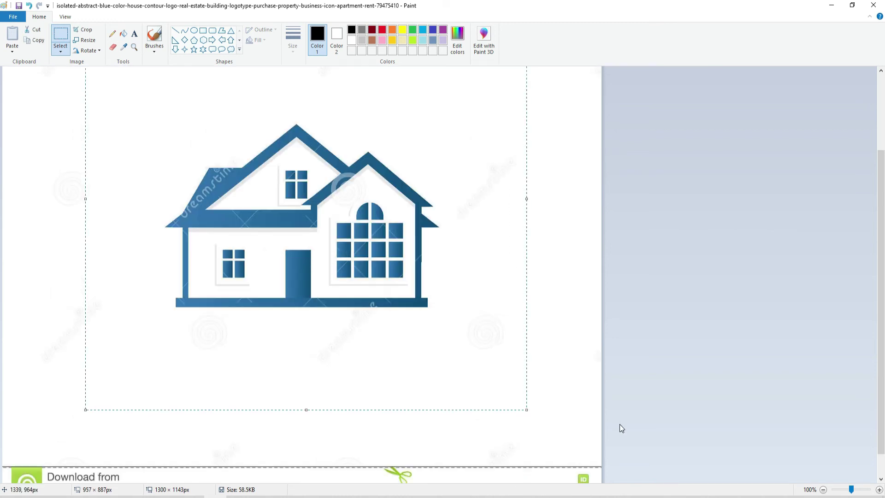
scroll(545, 361, "up", 3)
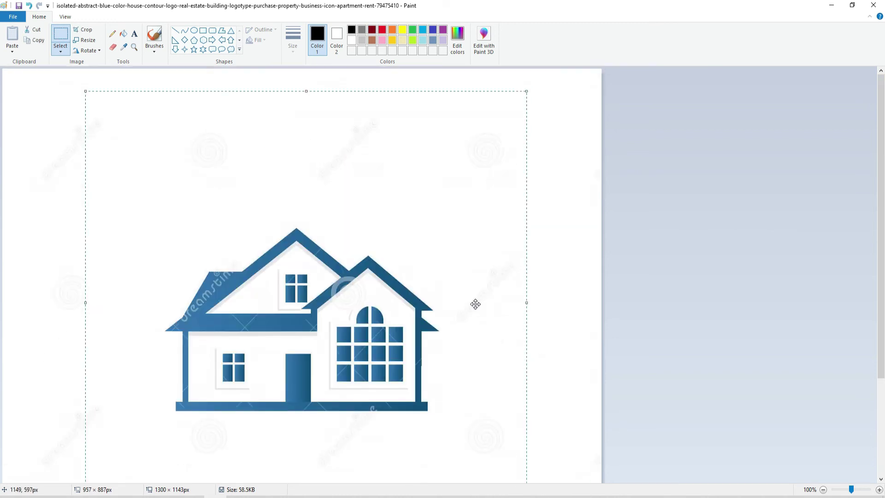
left_click(86, 29)
Step: Crop the logo more tightly to about 770 × 751 px around the house, save the image, and close Paint and File Explorer
left_click_drag(42, 135, 396, 493)
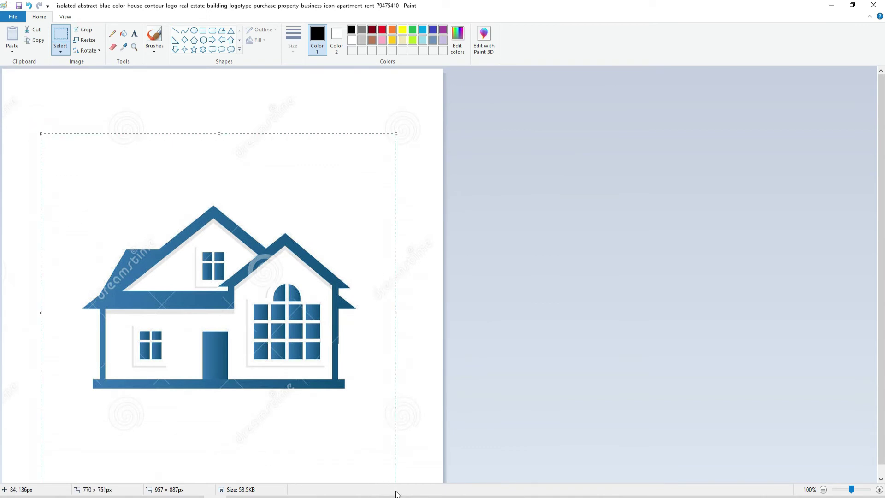
left_click(86, 29)
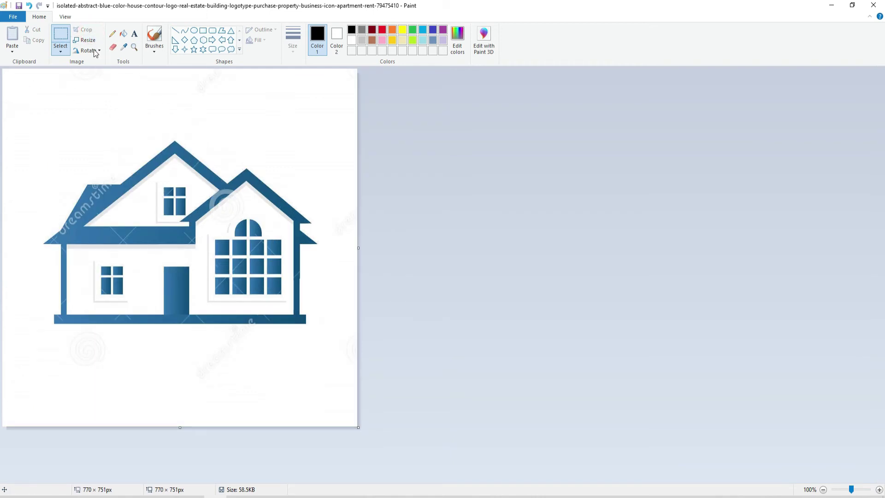
key("ctrl+s")
left_click(883, 2)
left_click(883, 3)
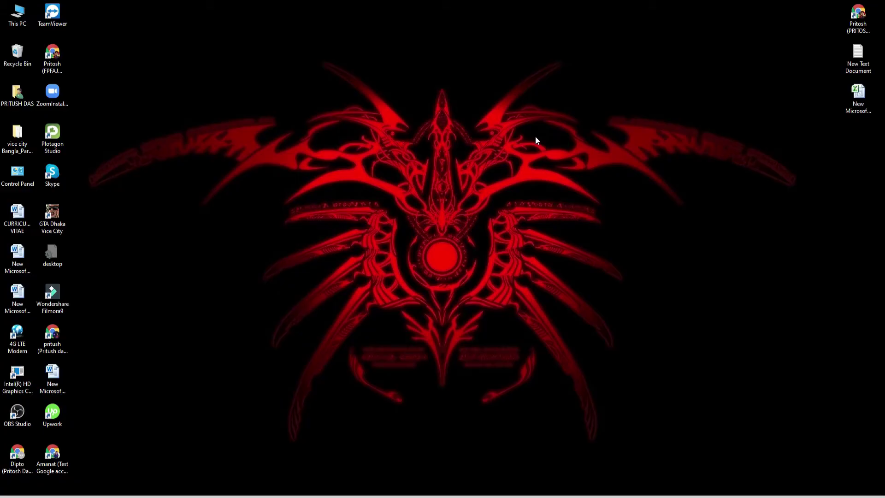
Step: Hide the screen-sharing notice and switch to the Pinterest Edit profile page in Chrome
left_click(169, 497)
left_click(169, 497)
left_click(148, 497)
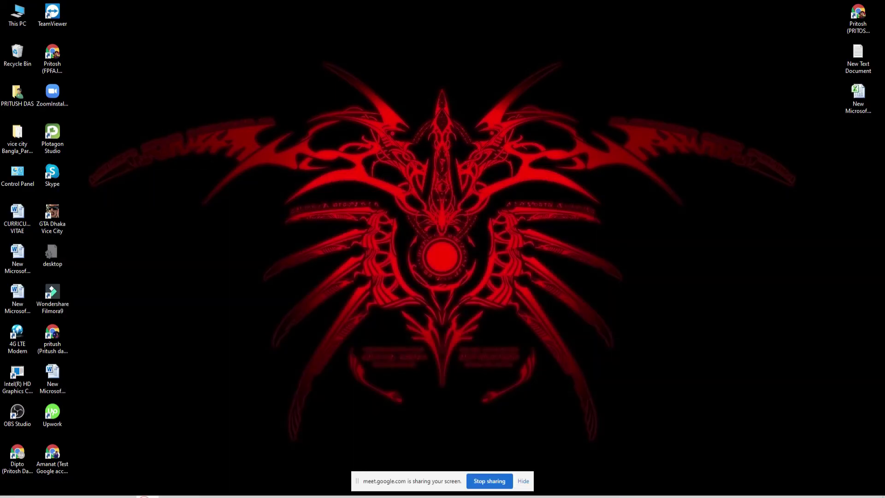
left_click(520, 481)
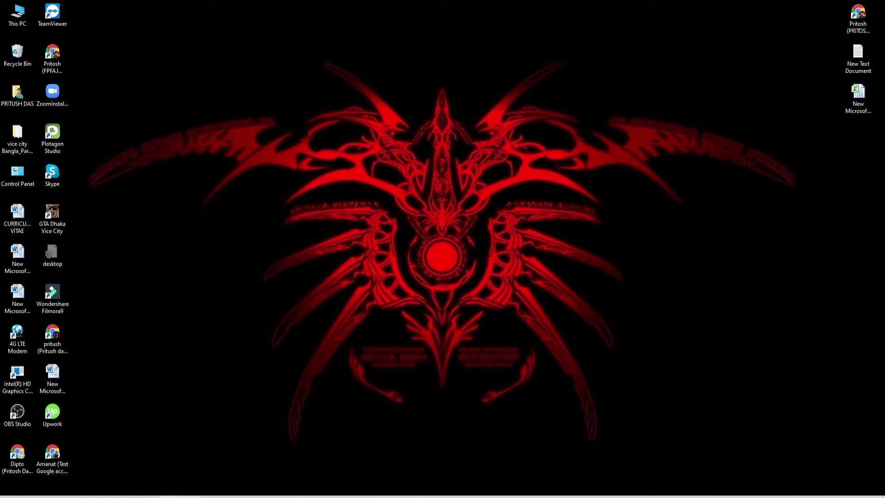
left_click(193, 496)
left_click(875, 5)
left_click(440, 264)
left_click(123, 497)
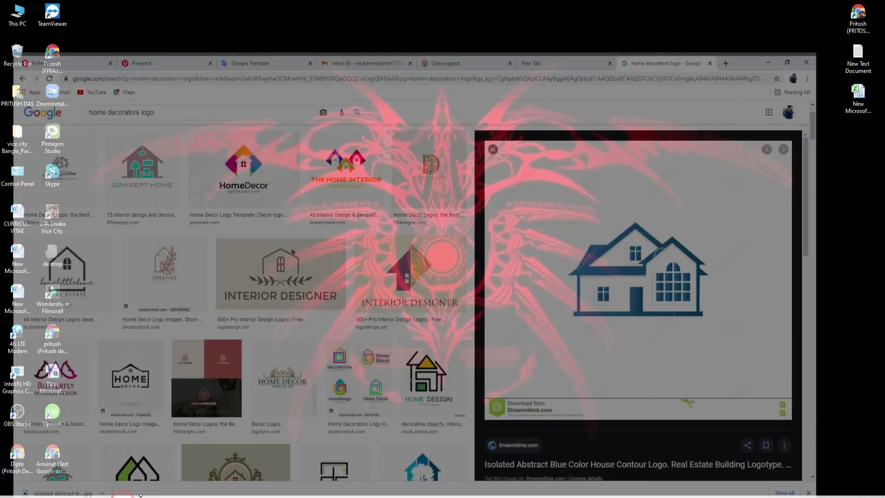
left_click(284, 190)
left_click(623, 271)
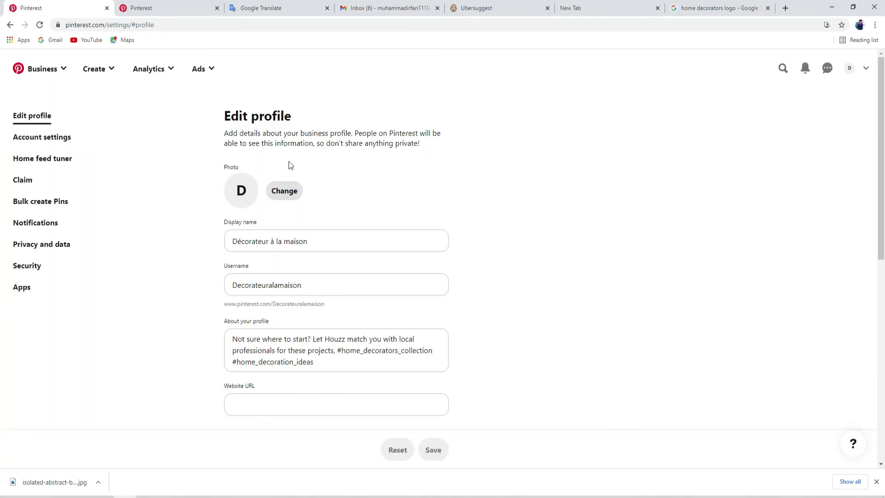
Step: Switch to Google Meet, admit the waiting participant to the call, and return to Pinterest
left_click(165, 7)
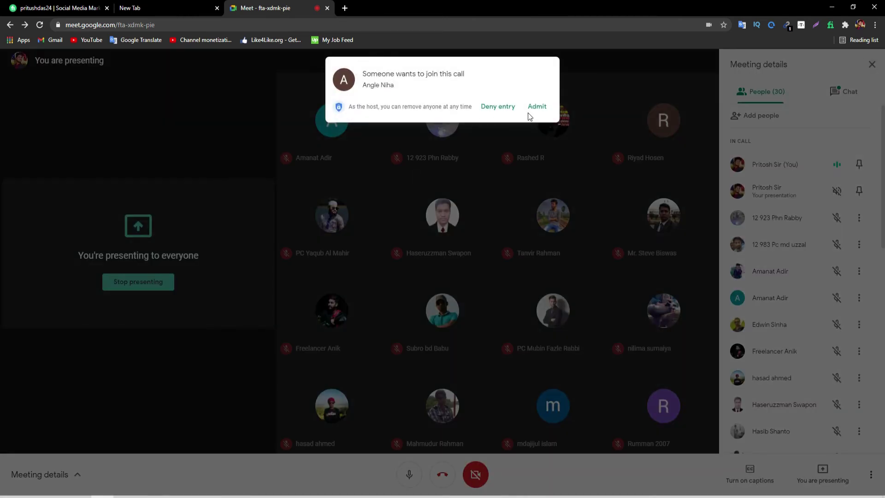
left_click(529, 109)
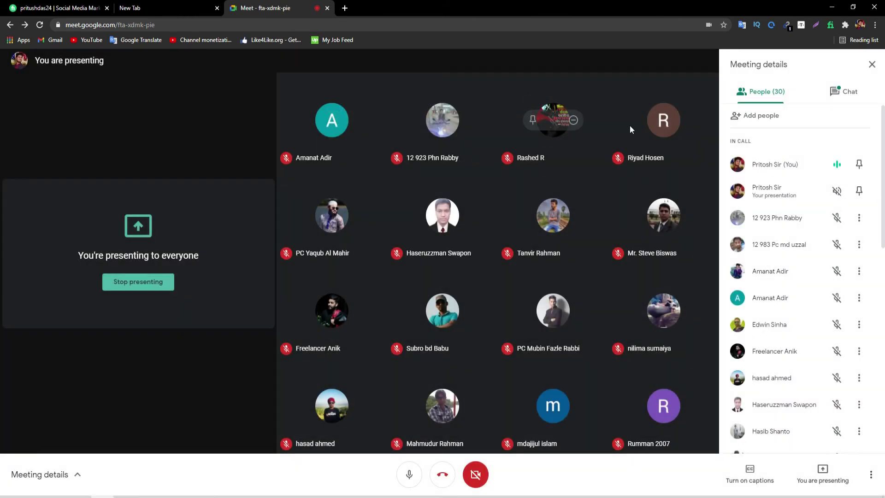
left_click(832, 8)
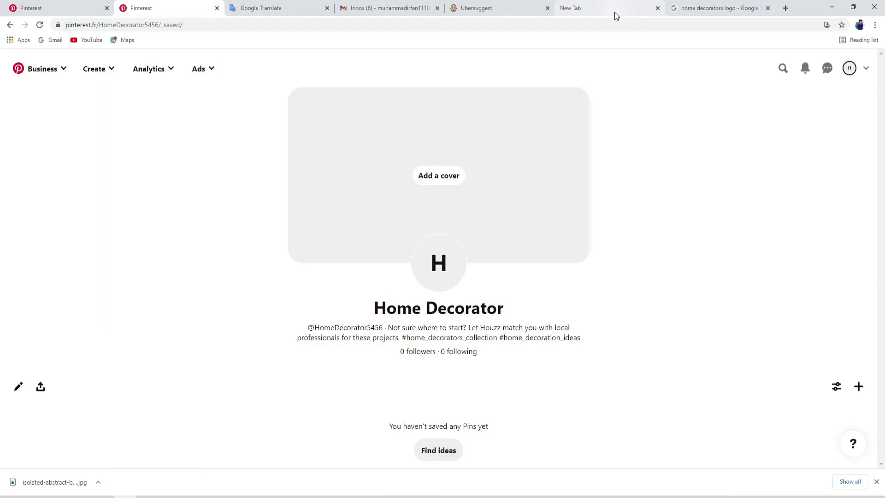
Step: Change the business profile photo to the cropped blue house logo from the Downloads folder
left_click(55, 7)
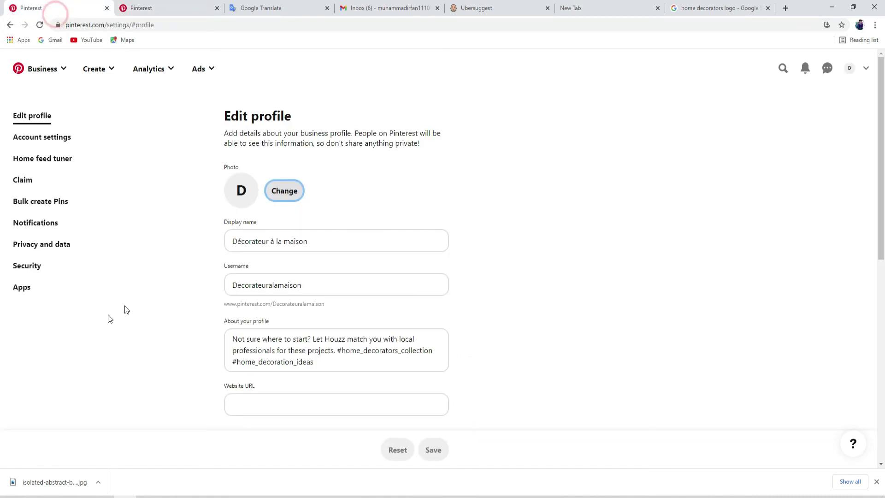
left_click(174, 7)
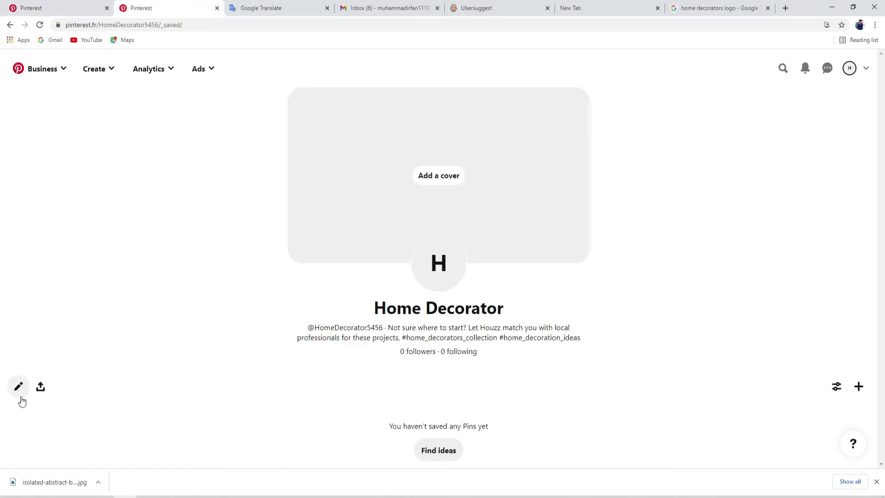
left_click(69, 8)
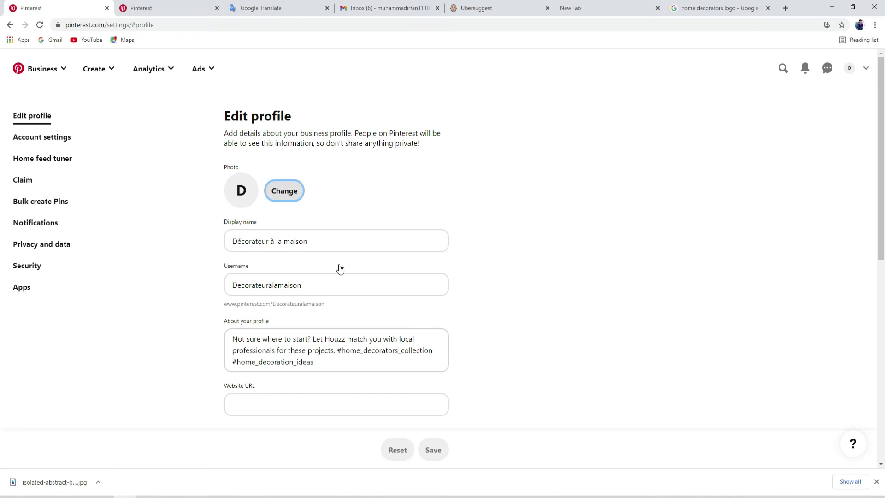
left_click(285, 192)
left_click(462, 286)
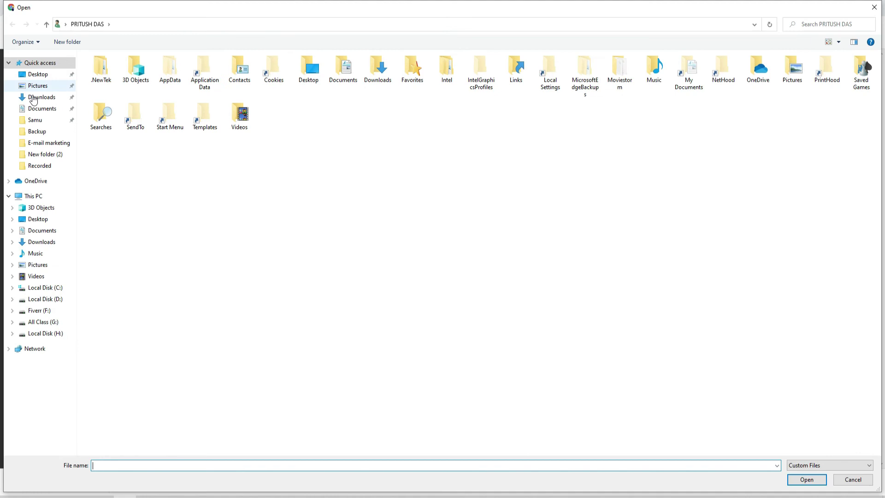
left_click(33, 100)
double_click(107, 77)
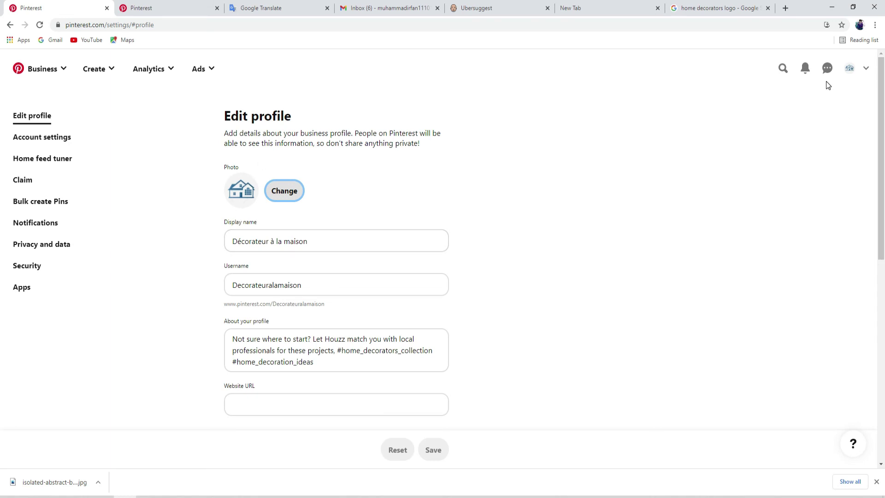
Step: Reload the second Pinterest page, dismiss the getting-started banner, and view the updated business profile
left_click(175, 8)
left_click(40, 24)
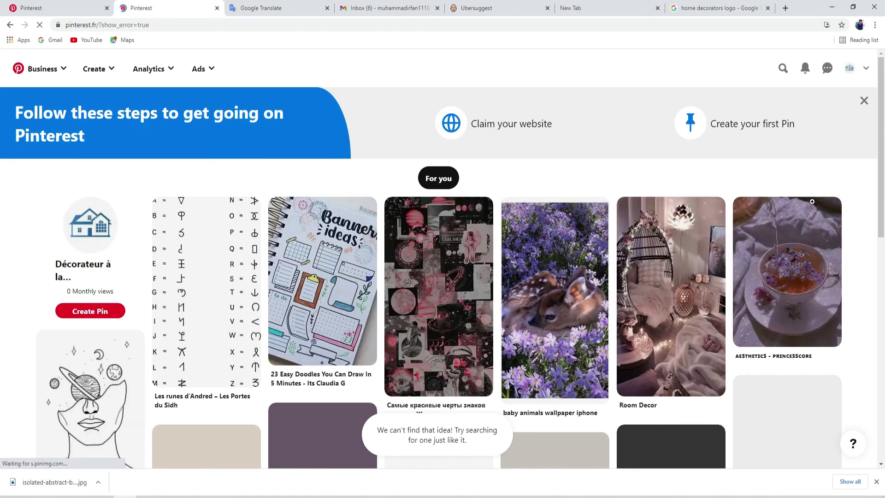
left_click(864, 100)
left_click(850, 70)
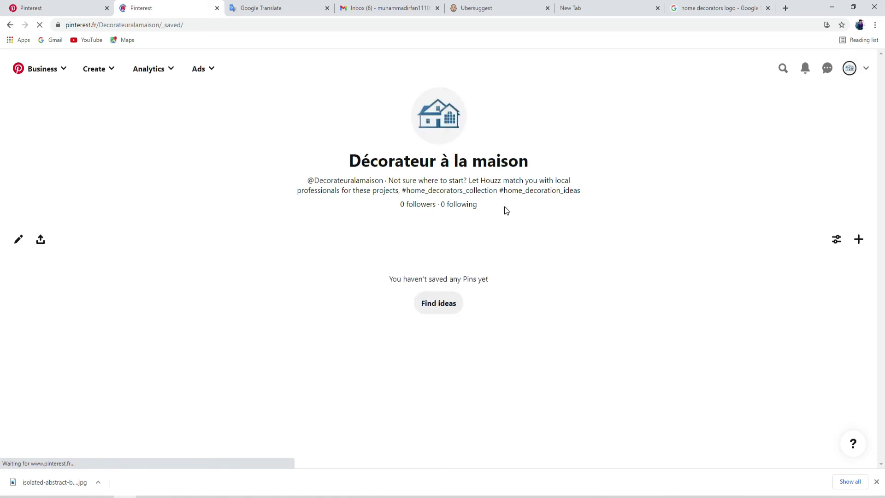
Step: Set the account language to বাংলা in the account settings and save the change
left_click(12, 9)
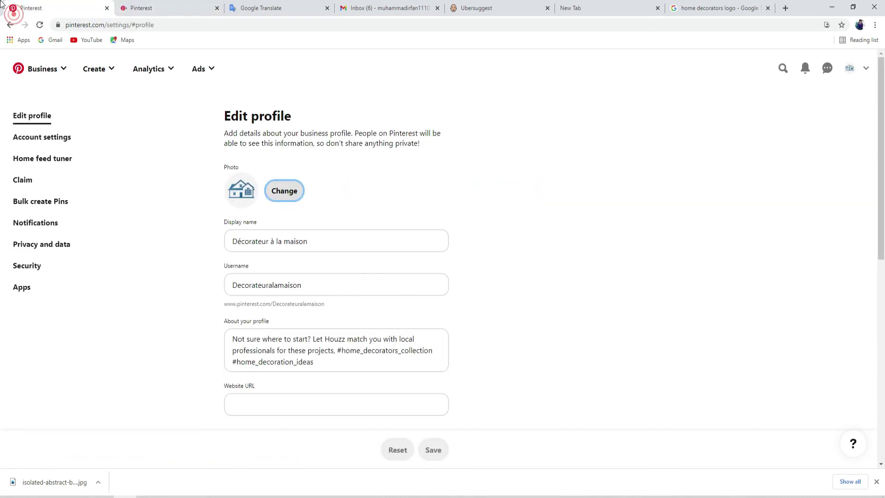
scroll(346, 284, "down", 1)
scroll(346, 284, "down", 1)
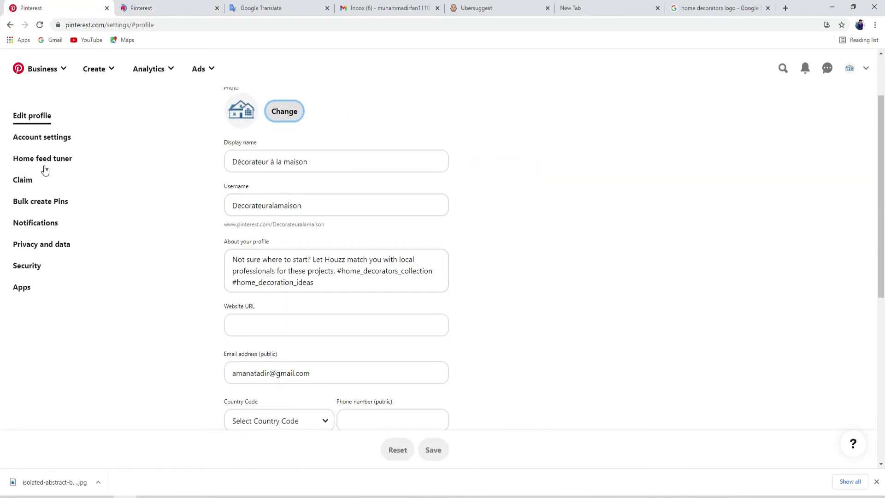
left_click(45, 139)
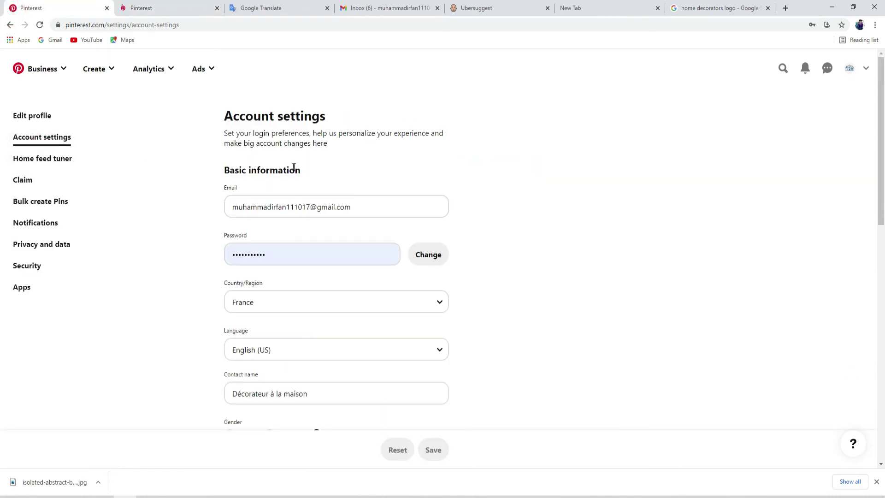
scroll(309, 188, "down", 2)
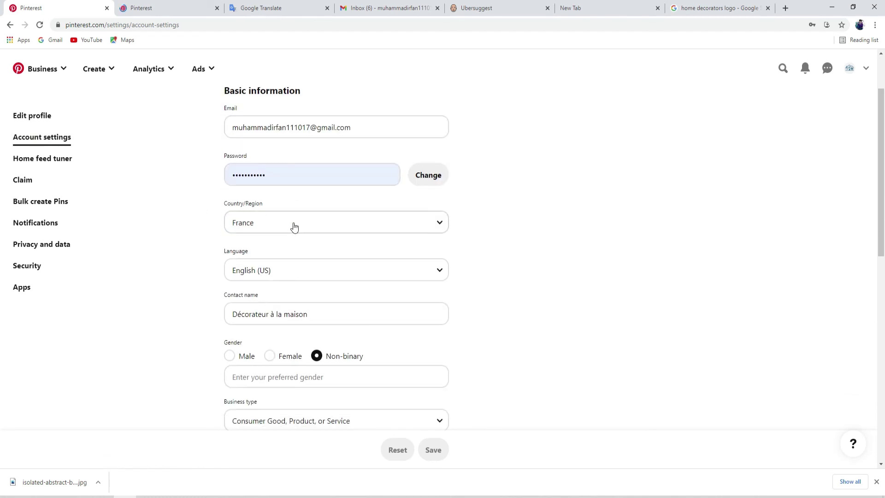
scroll(278, 258, "down", 2)
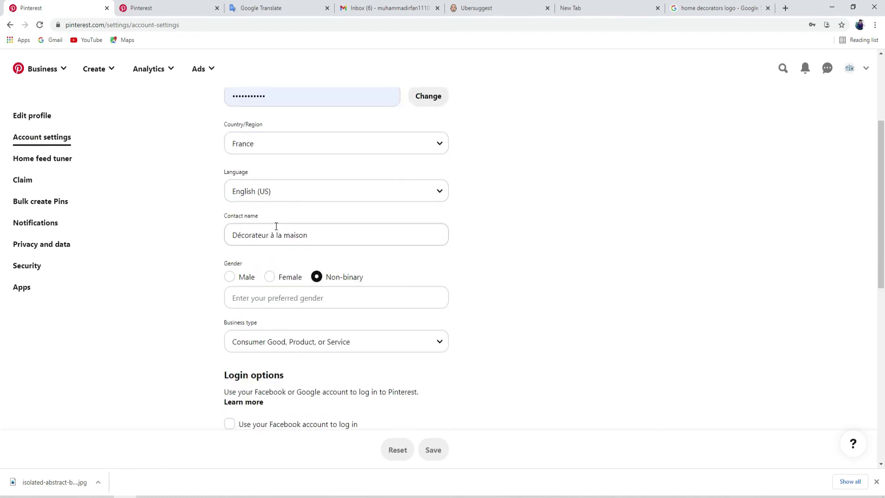
left_click(282, 191)
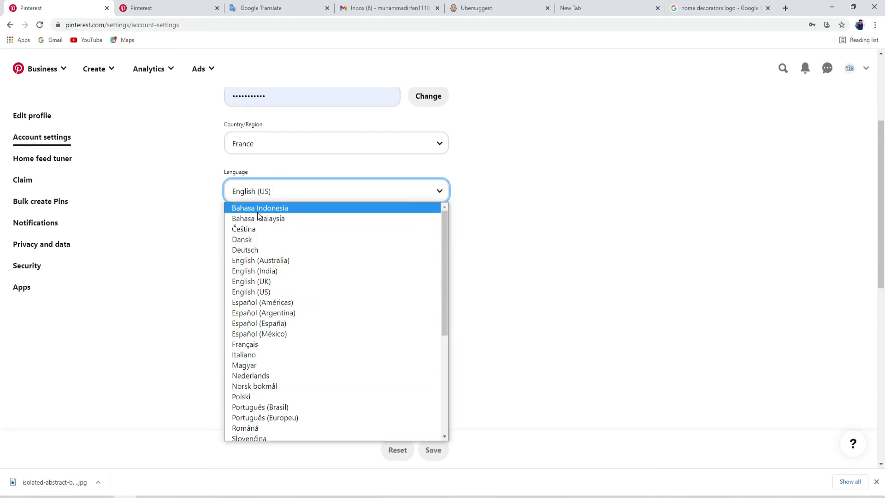
scroll(281, 300, "down", 3)
left_click(282, 395)
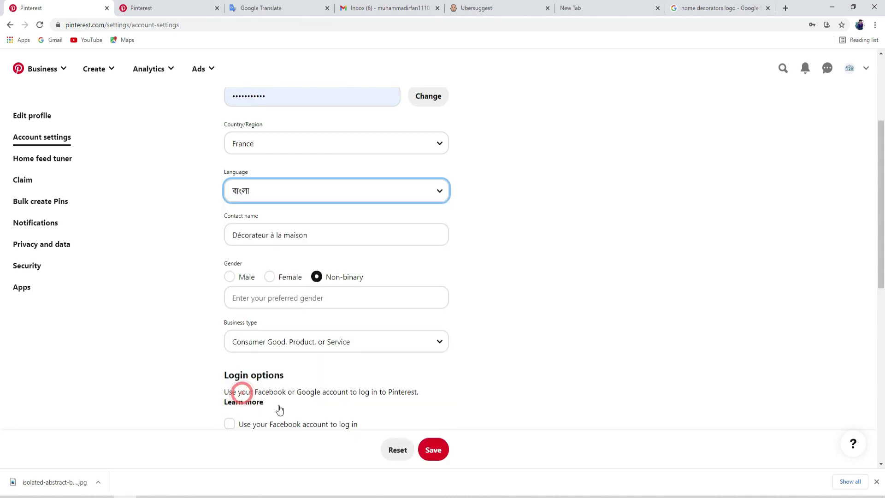
left_click(443, 453)
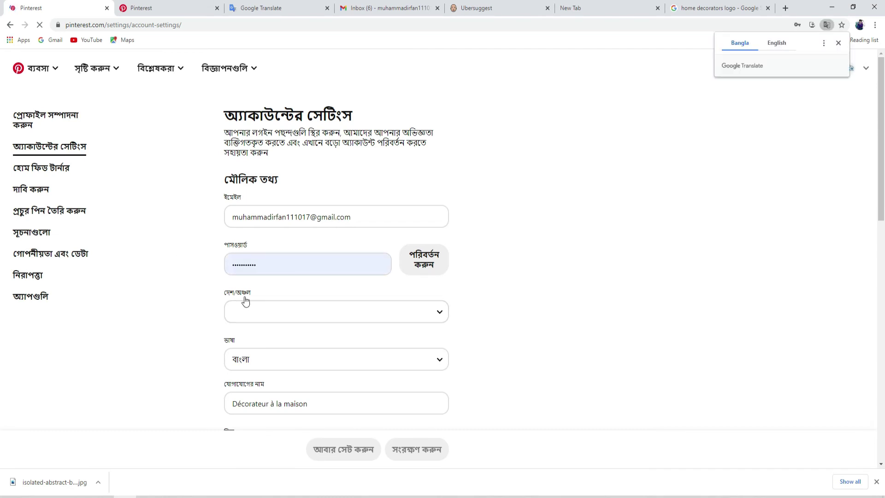
Step: Set the account language back to English (US) and save the account settings
left_click(272, 312)
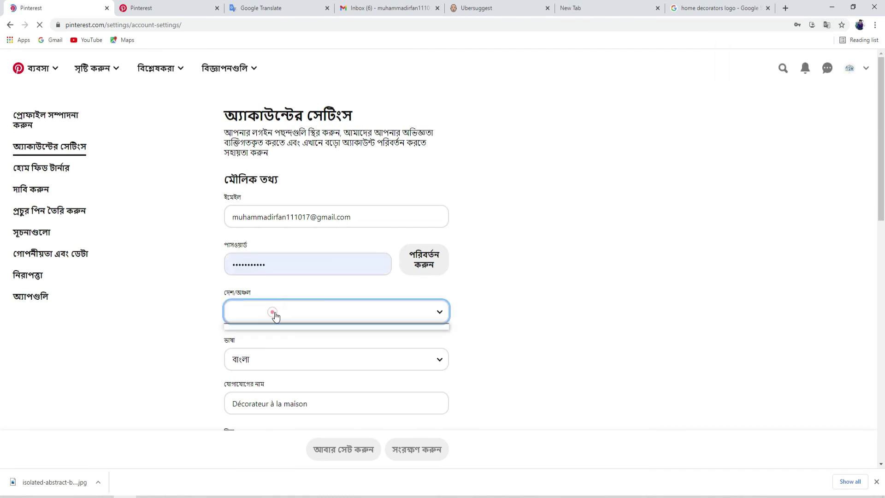
left_click(258, 359)
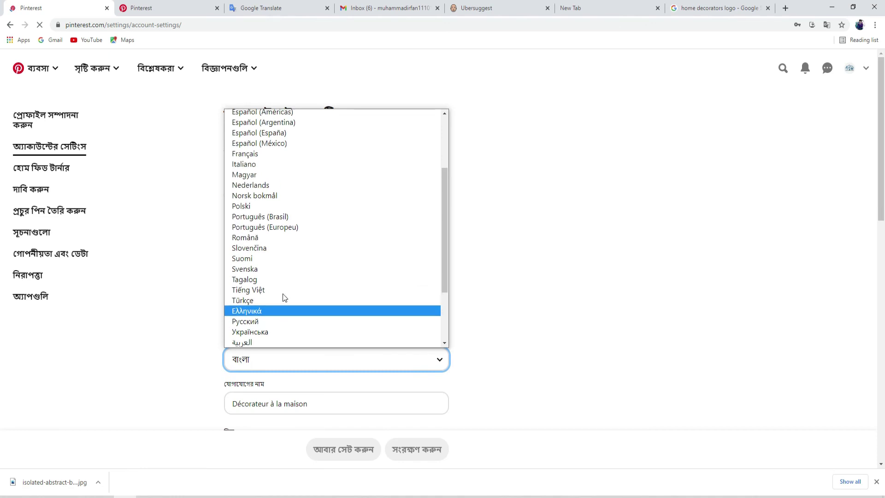
scroll(284, 296, "up", 2)
scroll(281, 240, "down", 4)
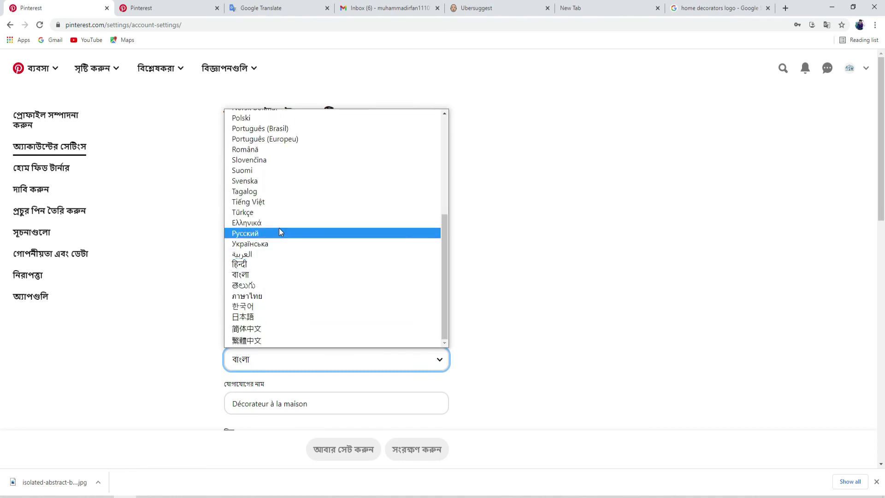
scroll(278, 228, "up", 4)
left_click(267, 198)
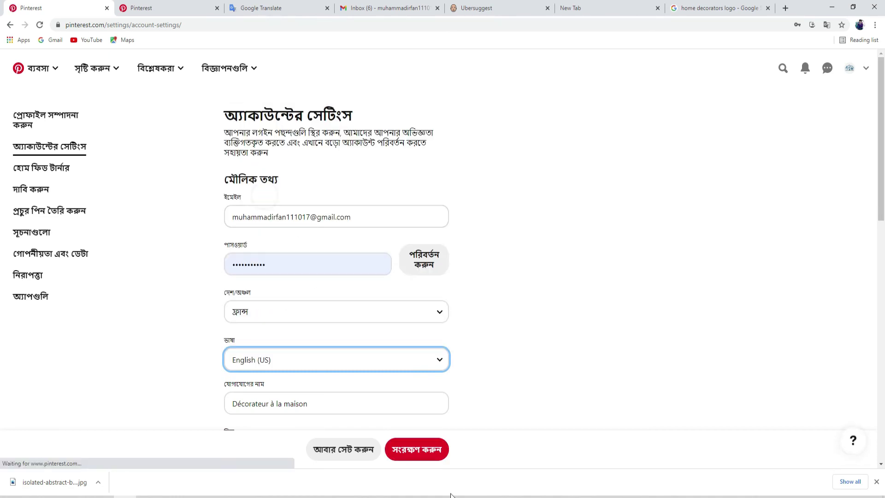
left_click(423, 449)
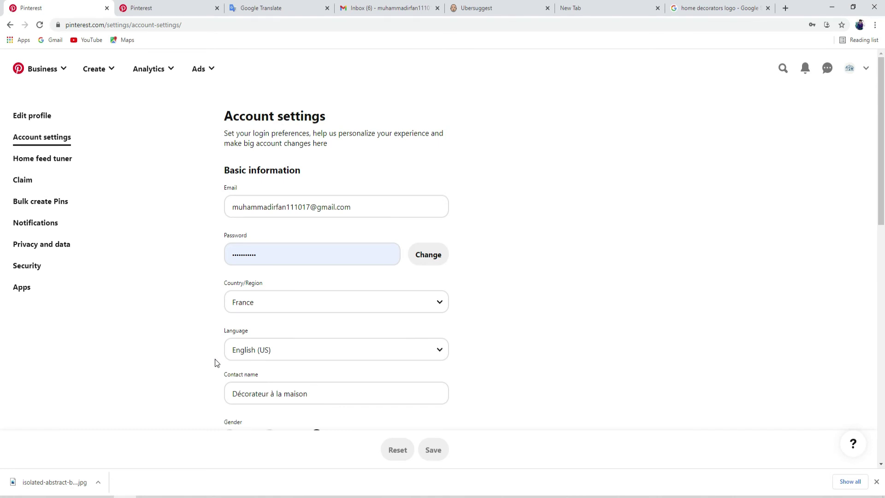
Step: Check the Country/Region options and the home feed tuner page, and close that duplicate Pinterest settings page
left_click(350, 300)
left_click(353, 301)
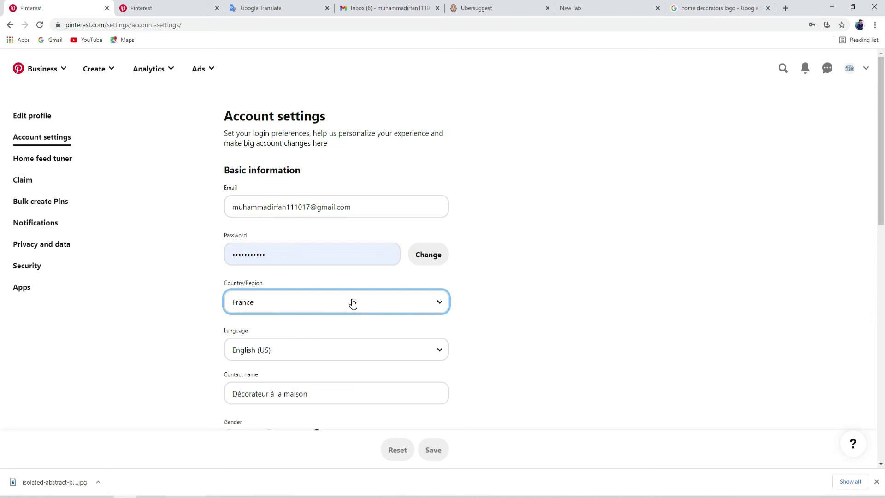
left_click(37, 158)
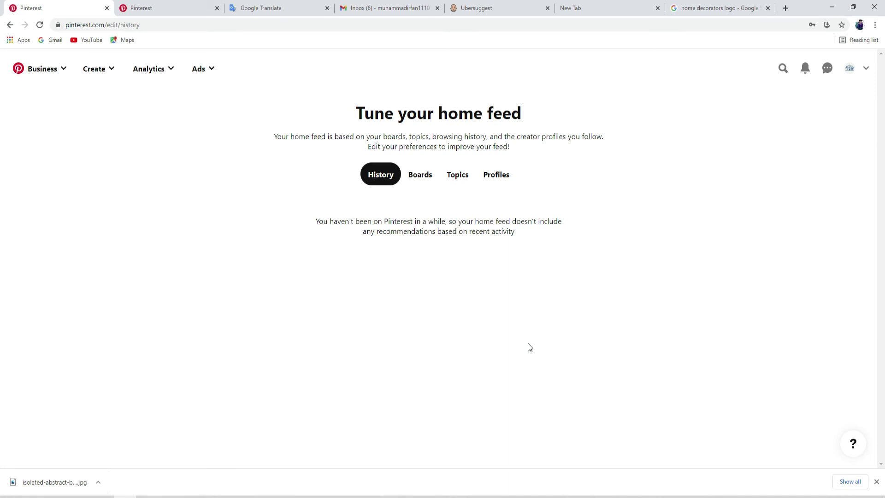
left_click(11, 26)
left_click(10, 26)
left_click(10, 27)
left_click(106, 8)
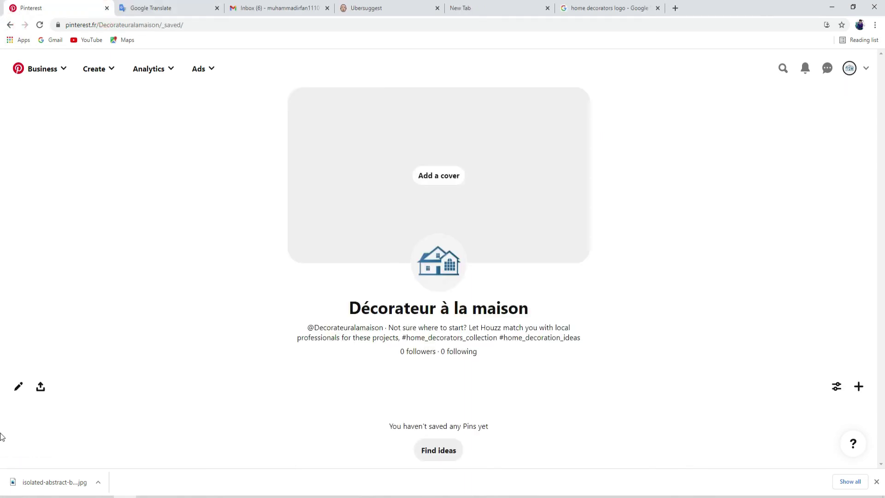
Step: Open the profile settings from the profile page and review the Claim, Bulk create Pins and Notifications sections
left_click(17, 391)
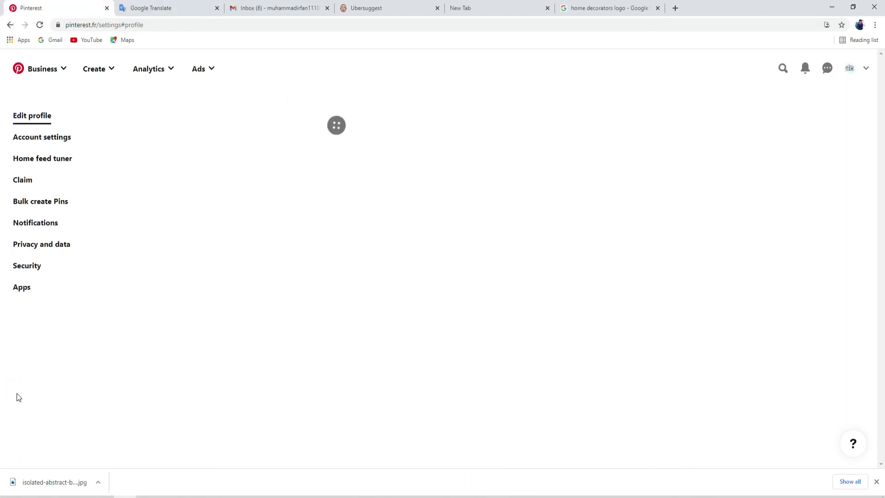
left_click(35, 181)
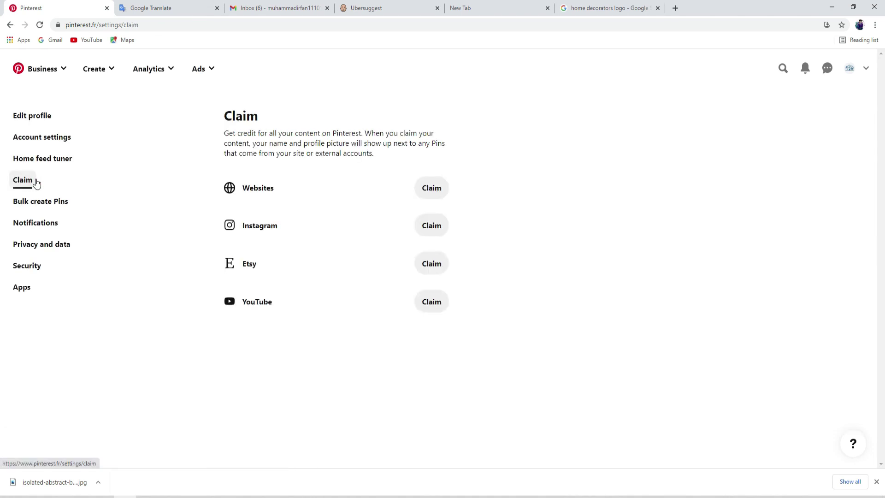
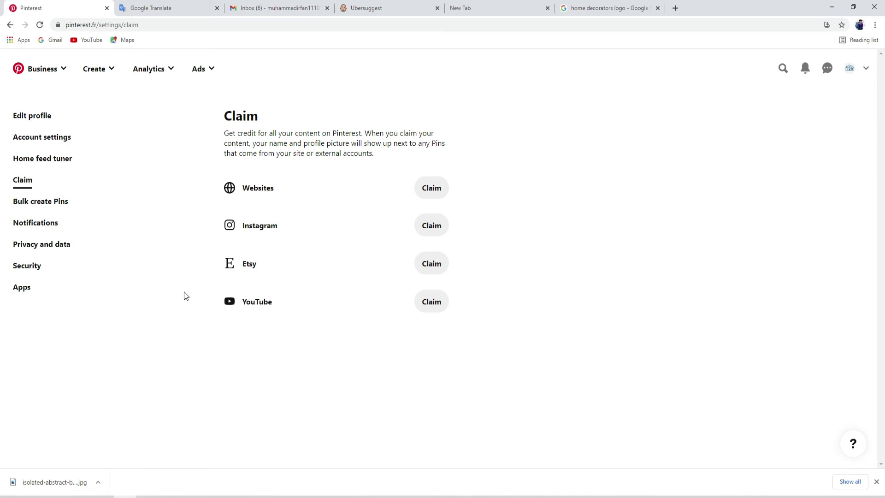
left_click(44, 203)
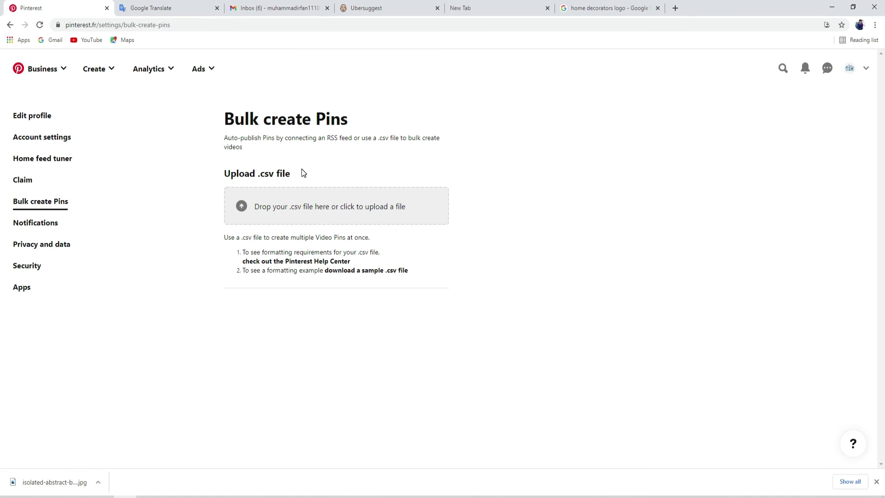
left_click(31, 230)
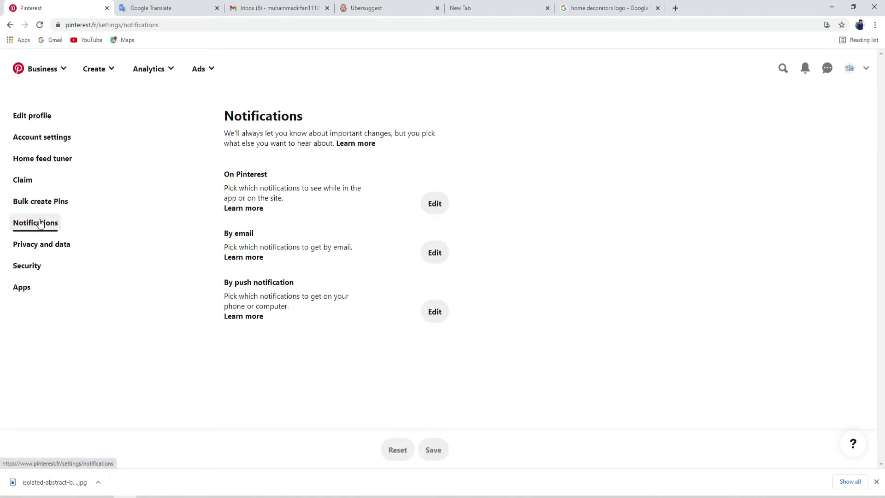
Step: Review the Privacy and data, Security and Apps sections of the Pinterest settings
left_click(48, 246)
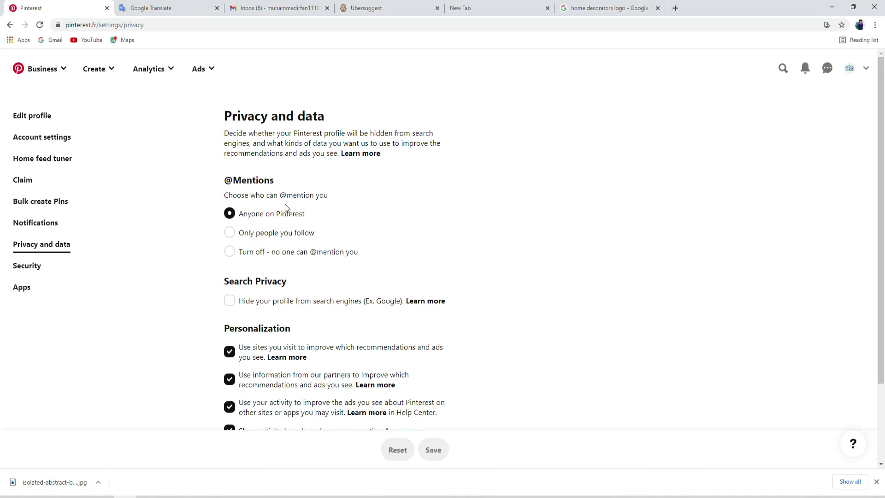
scroll(388, 271, "down", 2)
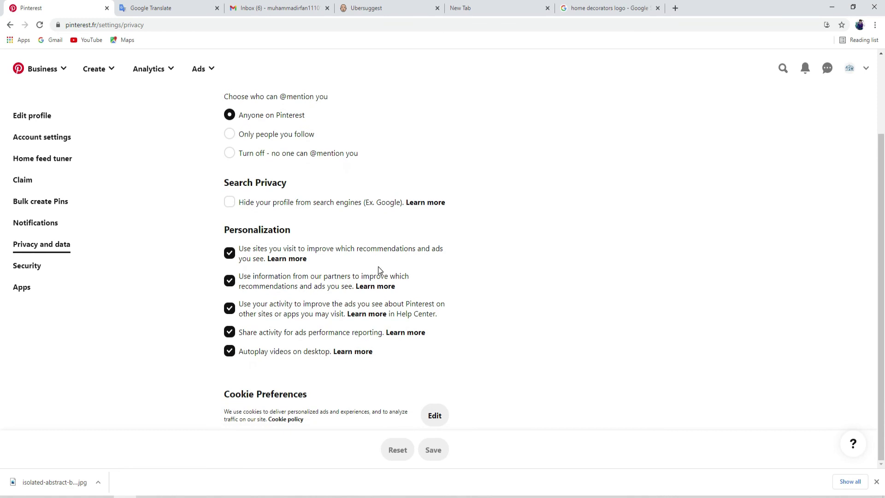
scroll(329, 260, "up", 2)
scroll(329, 260, "down", 2)
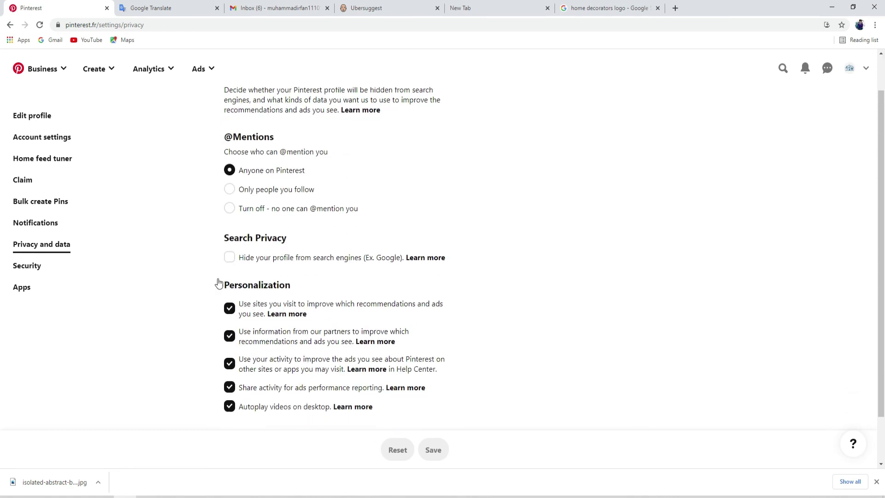
left_click(28, 266)
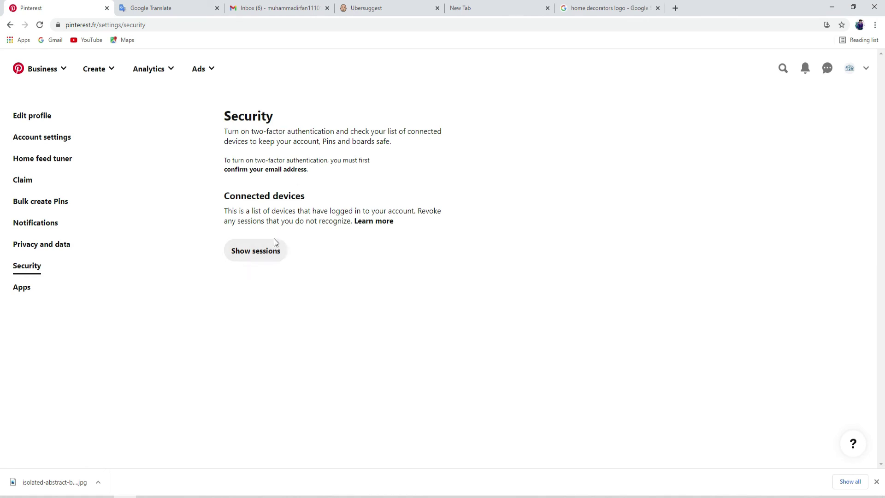
left_click(21, 289)
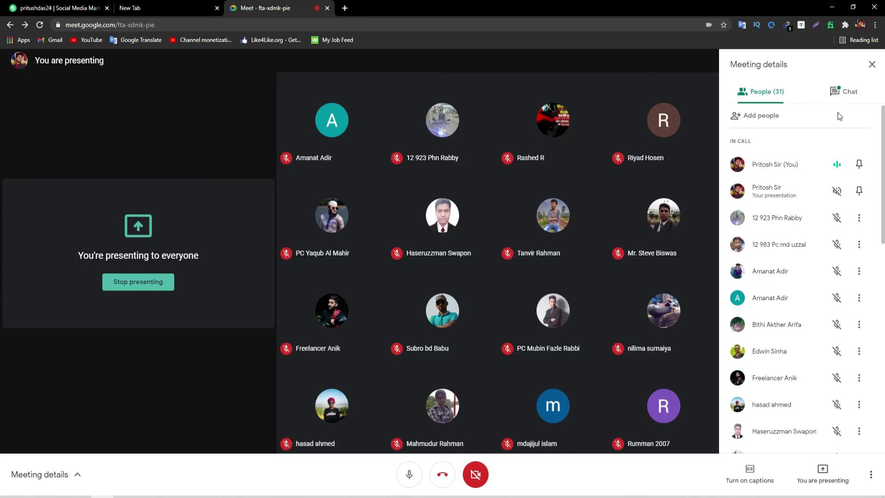
Step: Read the Google Meet chat messages, return to Pinterest and open the profile page
left_click(829, 100)
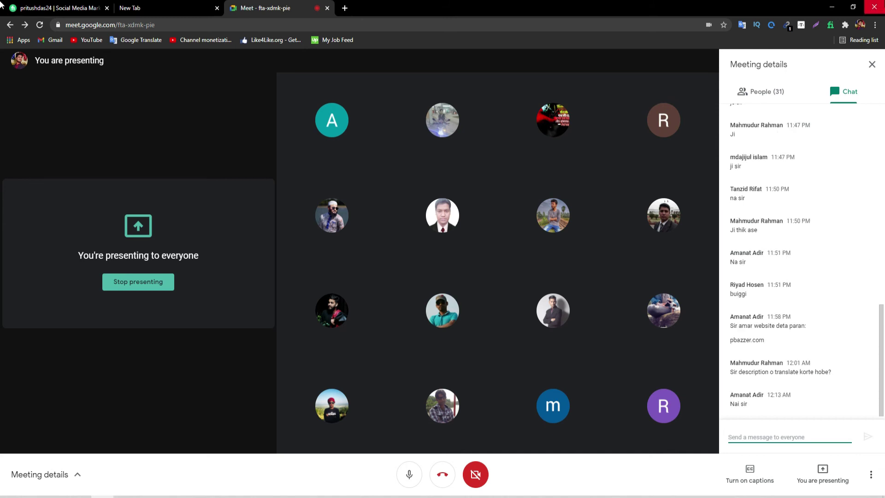
left_click(838, 7)
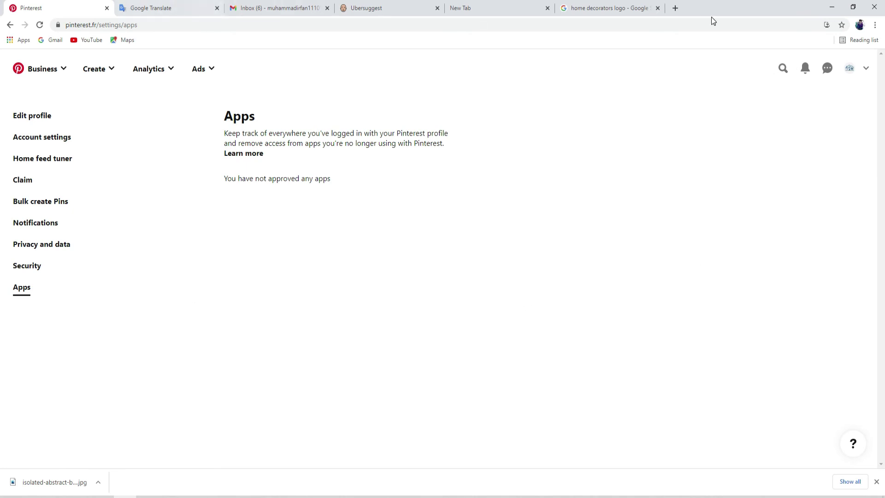
left_click(847, 68)
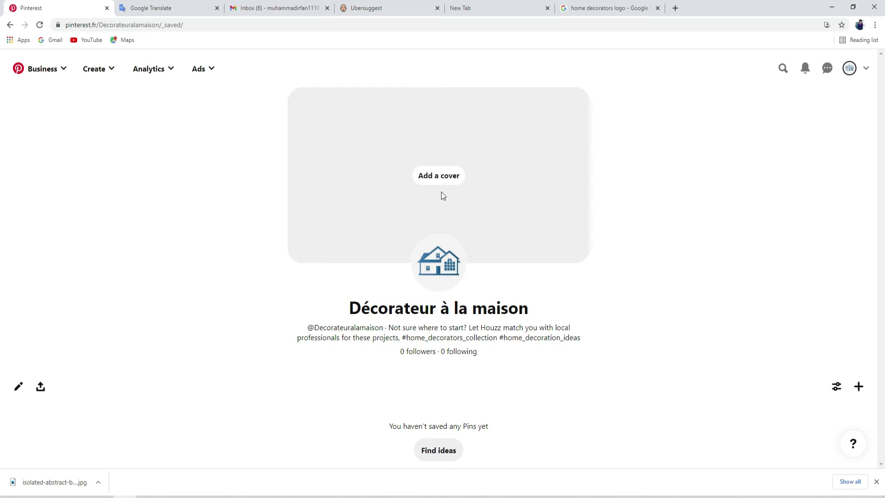
Step: Switch to the Google Meet window and lower the computer's speaker volume to 68
left_click(103, 492)
mouse_move(563, 312)
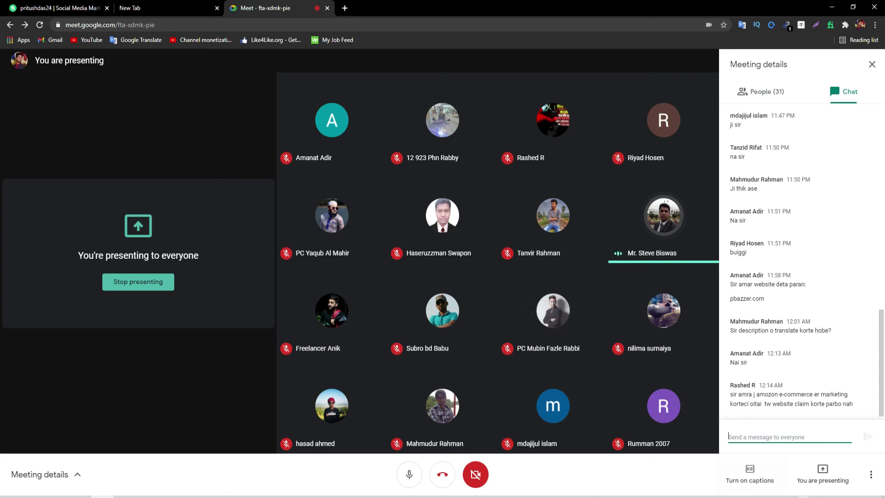
left_click(813, 496)
scroll(814, 496, "up", 19)
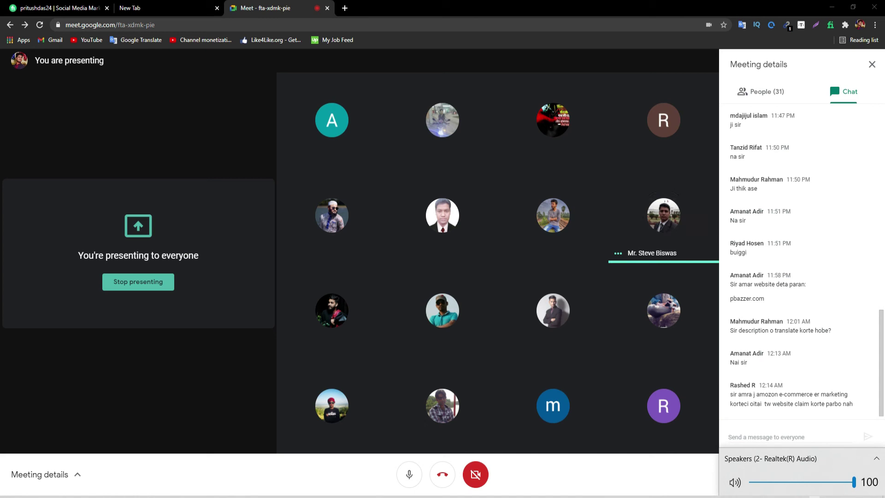
scroll(802, 482, "down", 11)
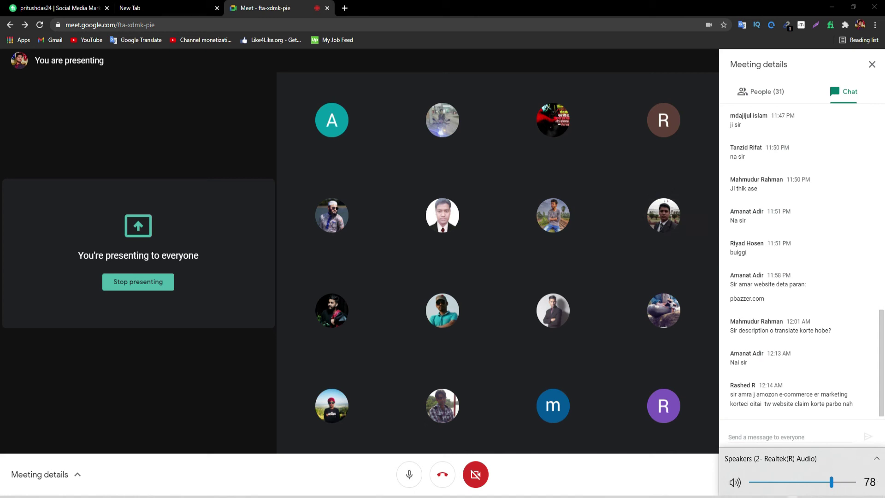
scroll(769, 487, "down", 3)
scroll(768, 487, "down", 3)
scroll(696, 494, "up", 1)
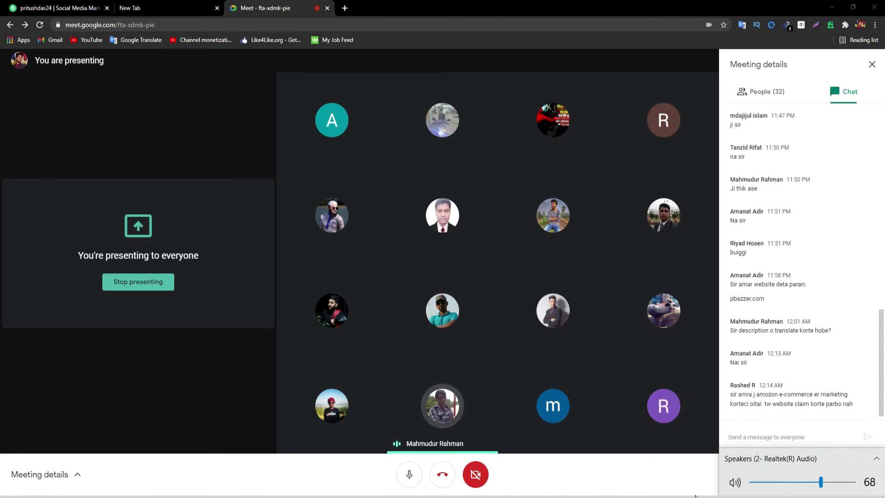
left_click(702, 495)
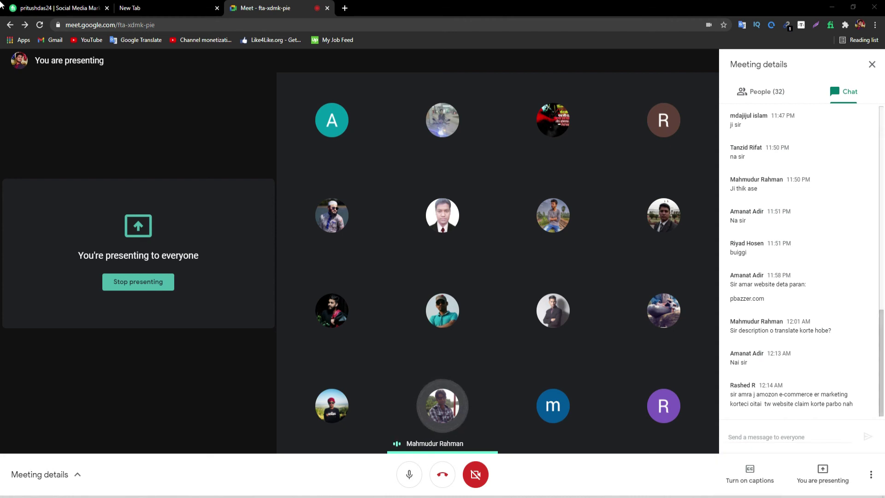
Step: Close the meeting details in Google Meet, hide the screen-sharing notice and return to the Pinterest profile
left_click(871, 64)
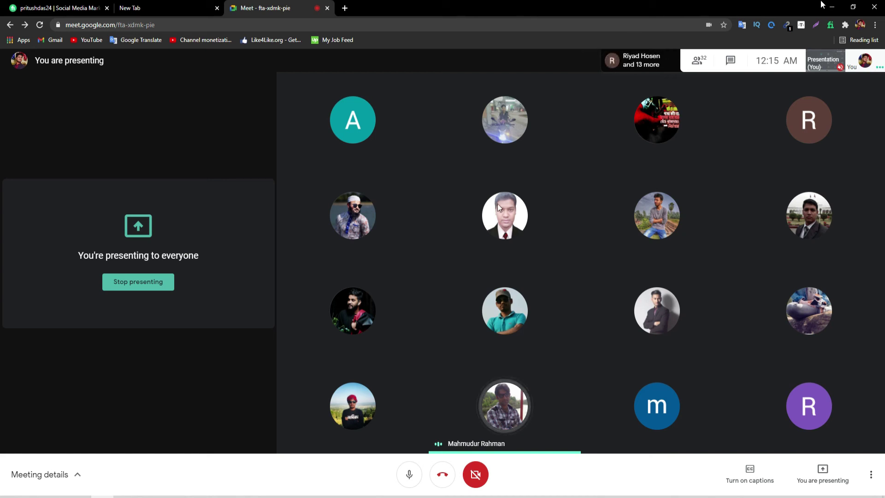
left_click(147, 496)
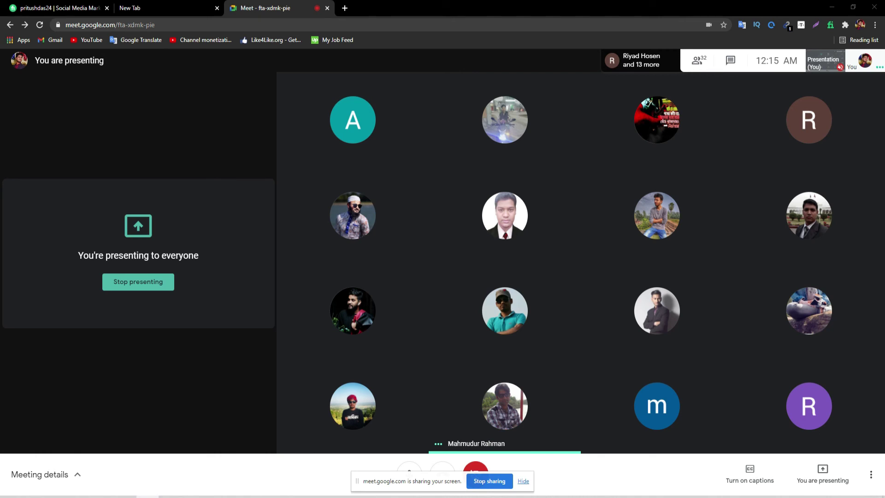
left_click(522, 481)
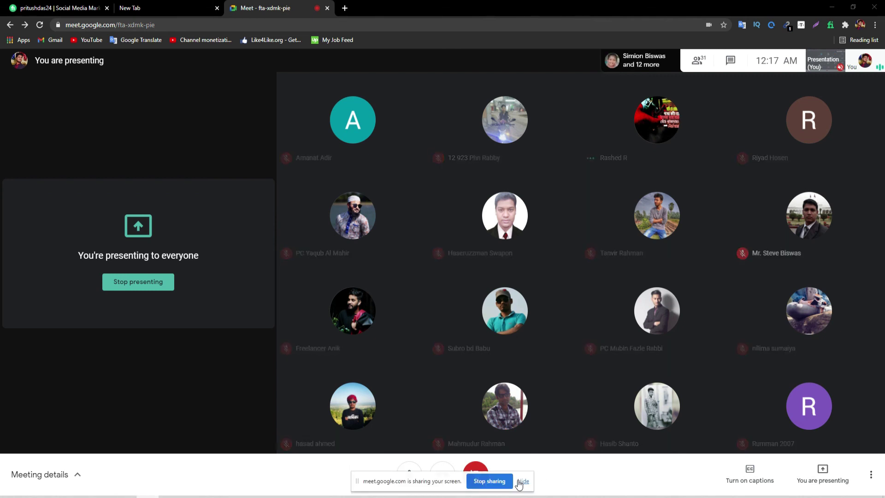
left_click(522, 481)
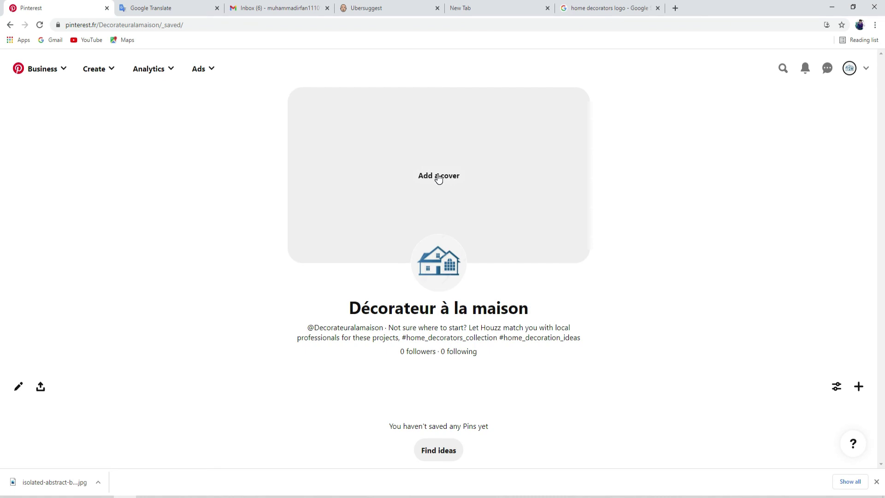
Step: Try the Payoneer Prepaid Mastercard image from Downloads as the profile cover and discard the update
left_click(876, 481)
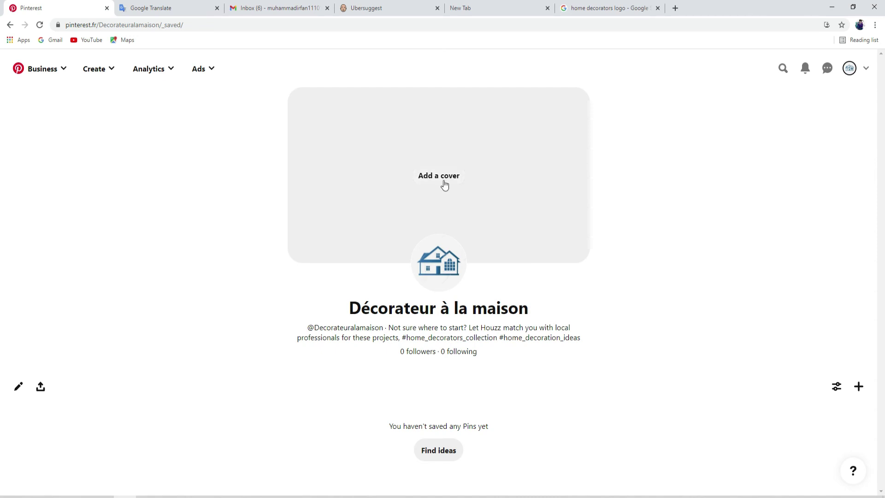
left_click(443, 180)
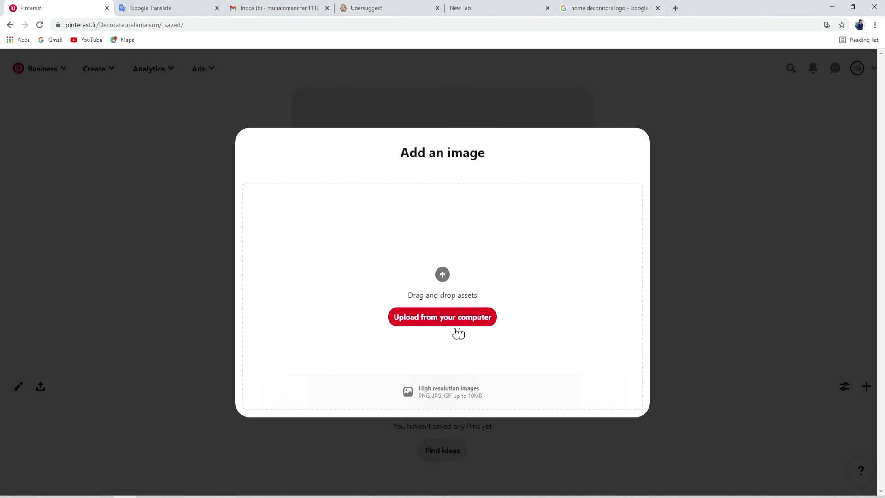
left_click(433, 321)
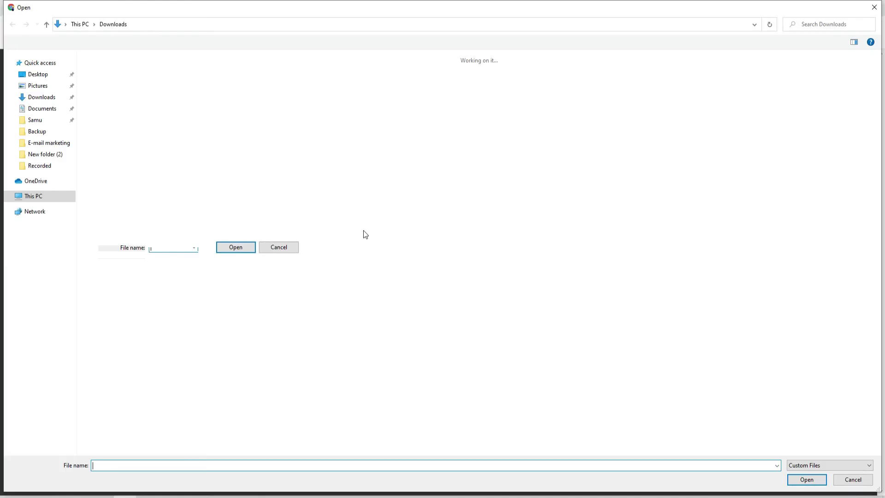
left_click(48, 99)
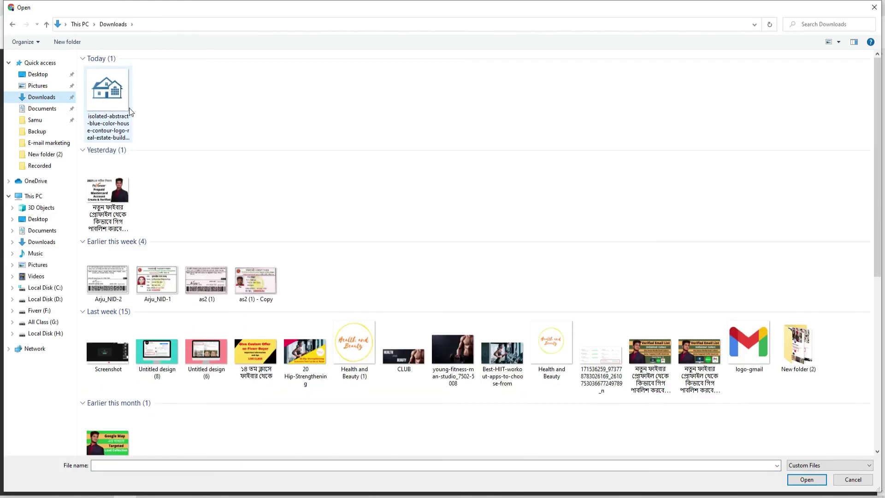
double_click(110, 194)
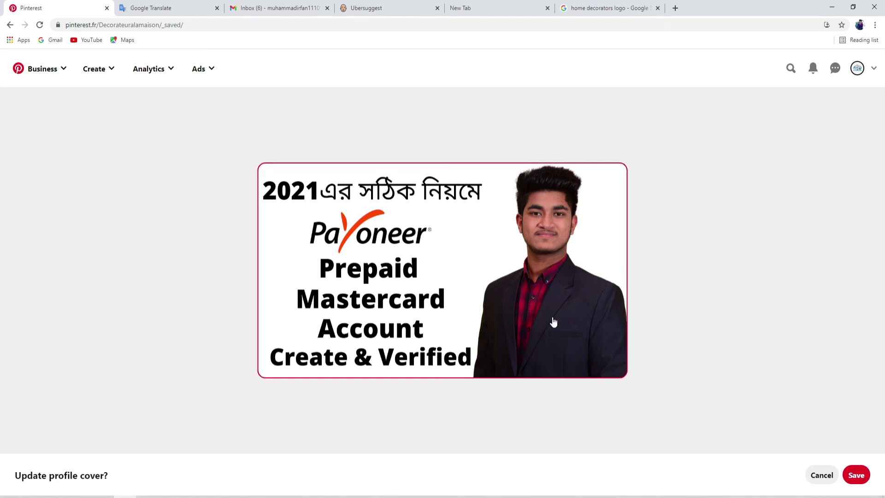
left_click(821, 474)
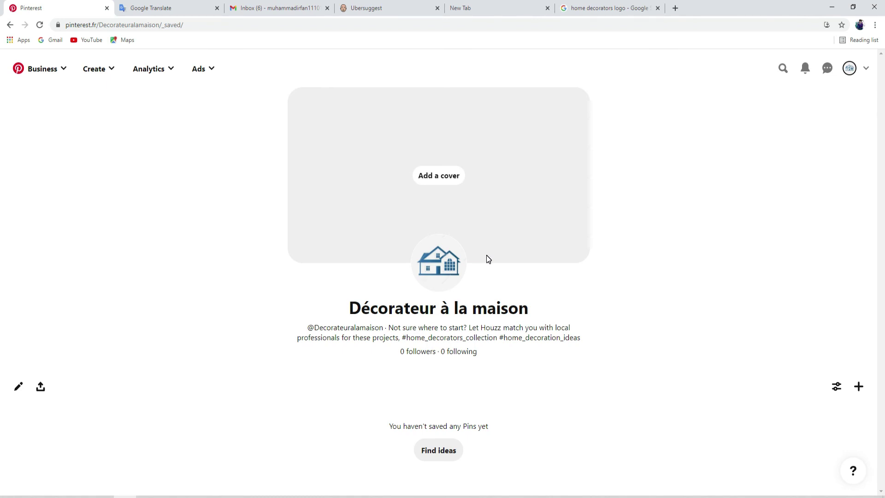
Step: Minimize the Pinterest and Google Meet windows and open the All Class (G:) drive in File Explorer
left_click(852, 6)
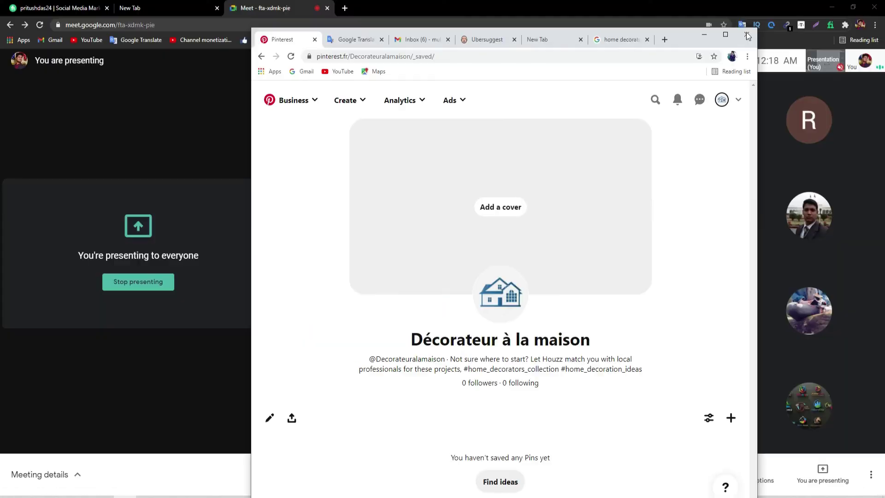
left_click(704, 37)
left_click(832, 7)
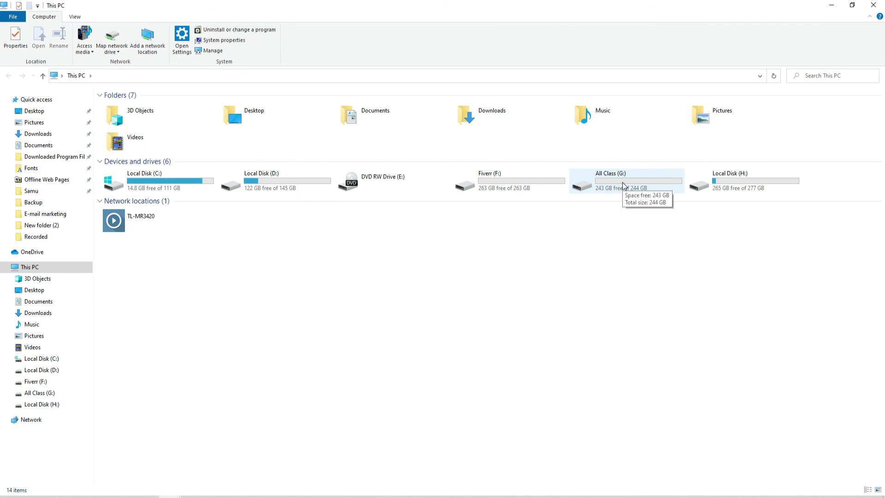
double_click(633, 182)
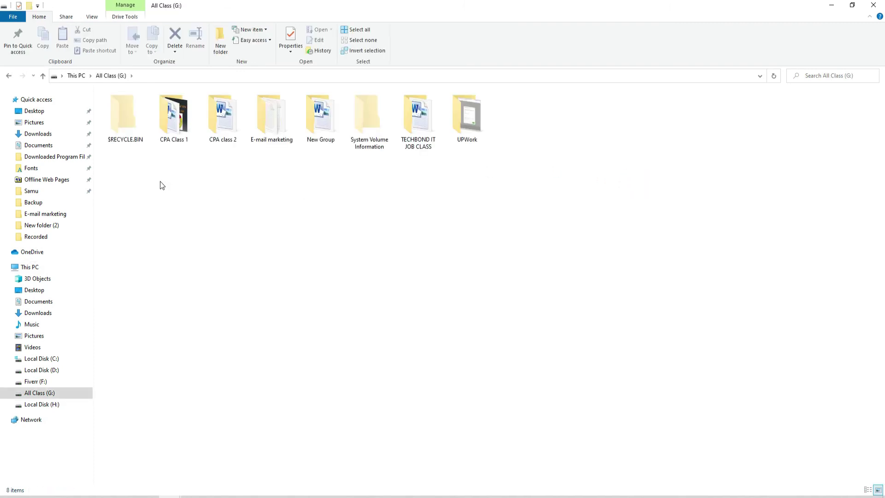
Step: Look over the class folders on the drive, including TECHBOND IT JOB CLASS, E-mail marketing and CPA Class 1
left_click_drag(156, 135, 475, 128)
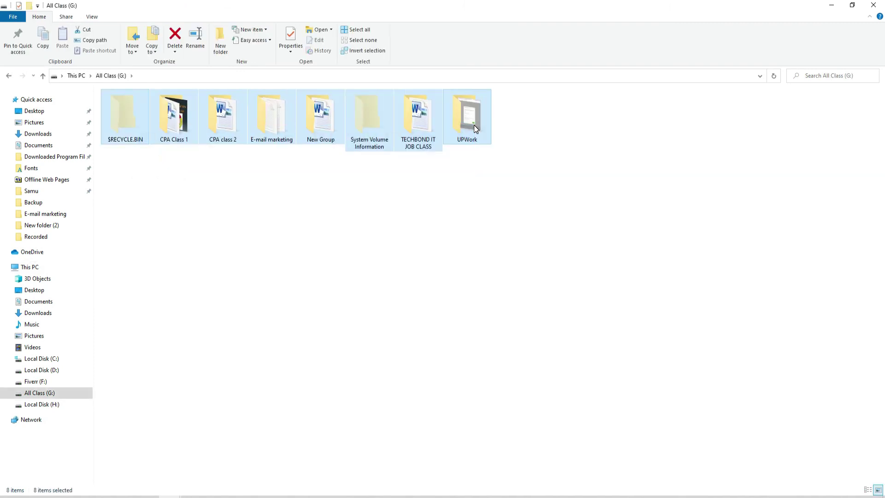
left_click(444, 209)
left_click(423, 135)
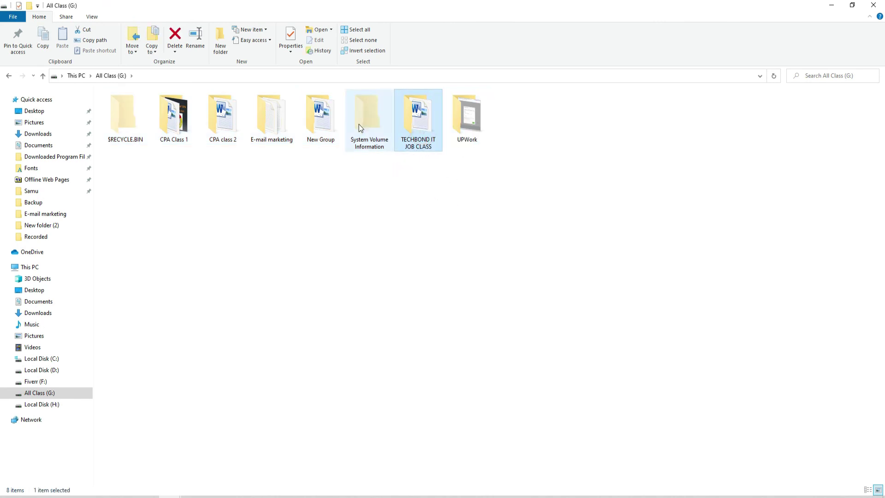
left_click(274, 121)
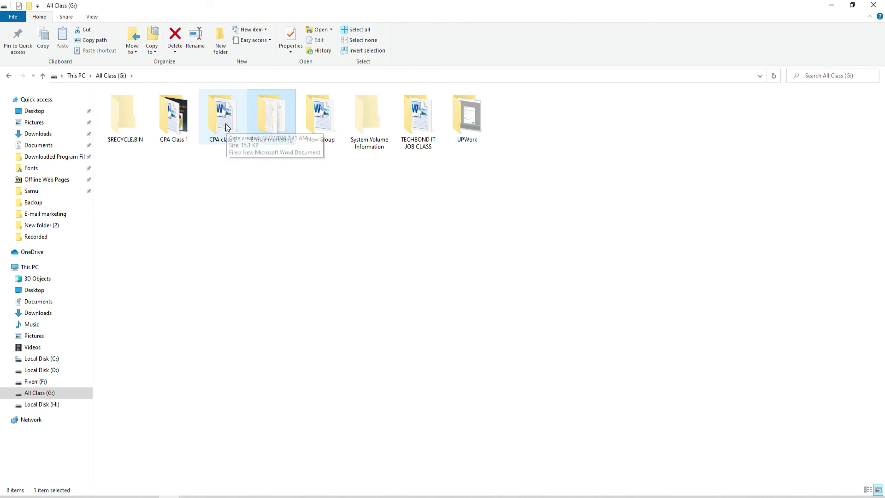
key("Left")
key("Left")
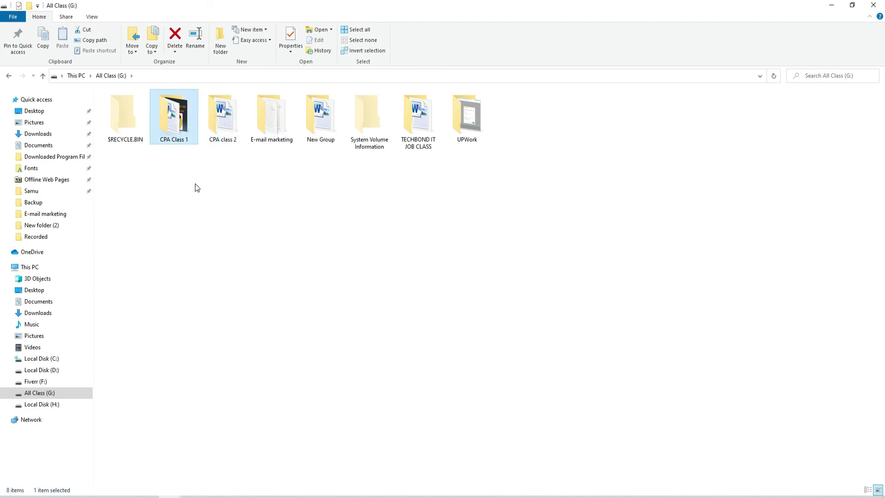
left_click(193, 182)
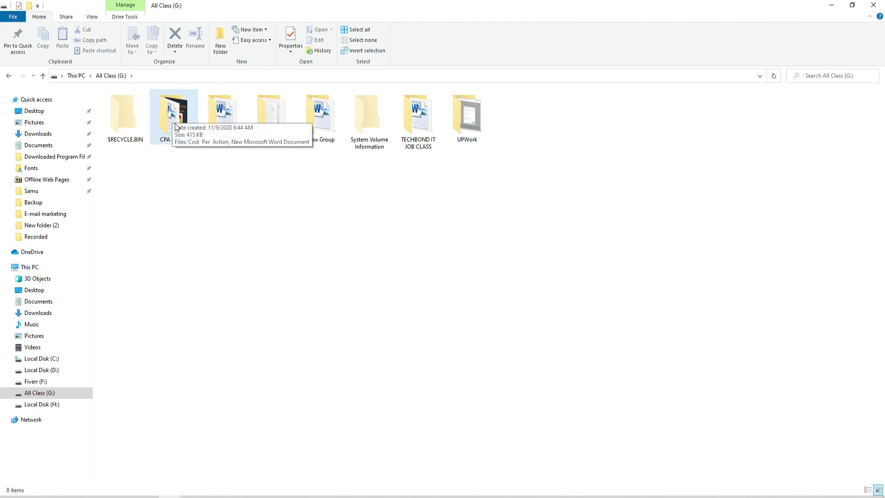
left_click_drag(181, 227, 176, 104)
Step: Switch to Google Meet, open the meeting chat and mute the unmuted participant in the first row
left_click(100, 495)
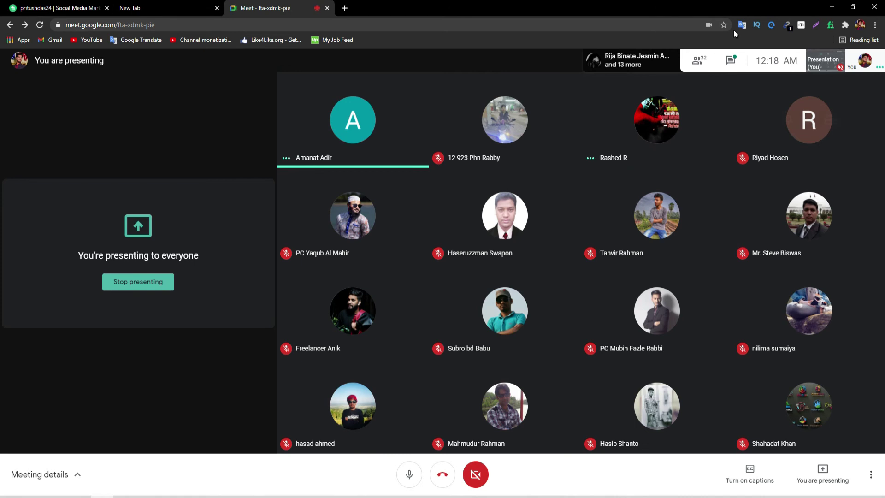
left_click(730, 60)
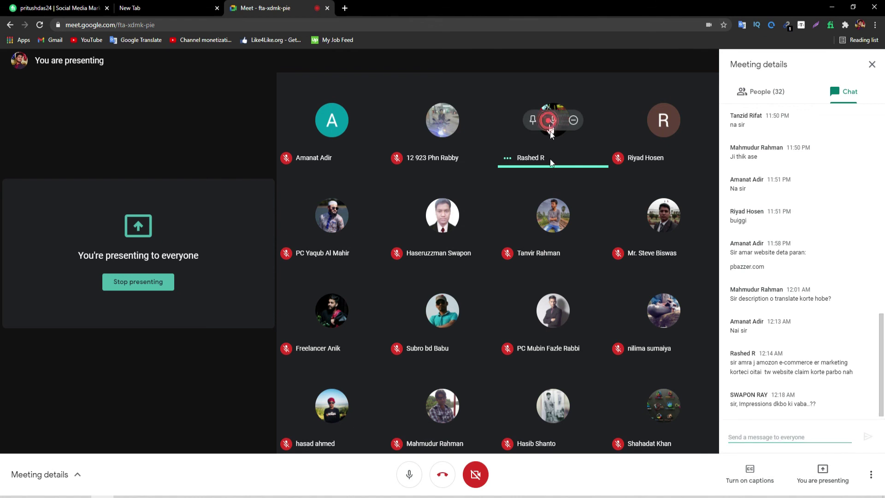
left_click(553, 120)
left_click(496, 289)
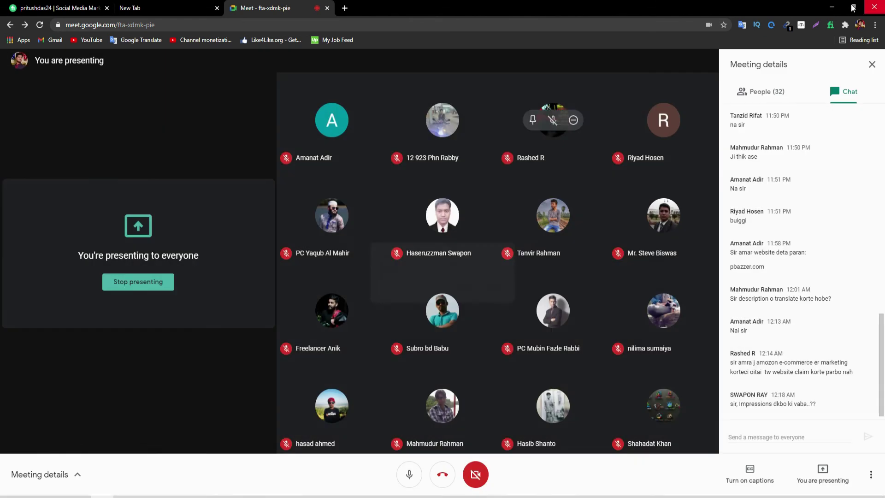
Step: Return to the All Class (G:) drive in File Explorer and go over its row of class folders again
left_click(831, 7)
left_click_drag(189, 162, 490, 126)
left_click(393, 209)
left_click_drag(176, 156, 479, 112)
left_click(469, 207)
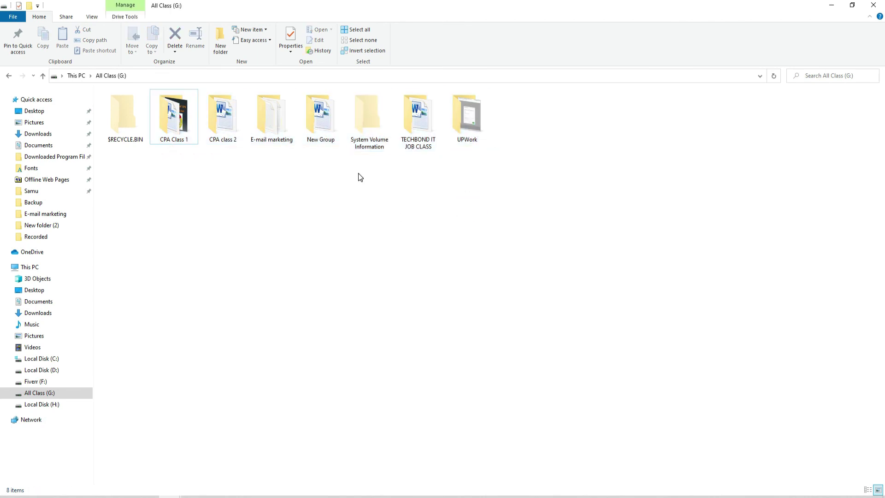
Step: Go over the folder row on the All Class (G:) drive again and close the File Explorer window
left_click_drag(319, 167, 322, 123)
left_click_drag(320, 182, 198, 136)
left_click(233, 207)
left_click(882, 3)
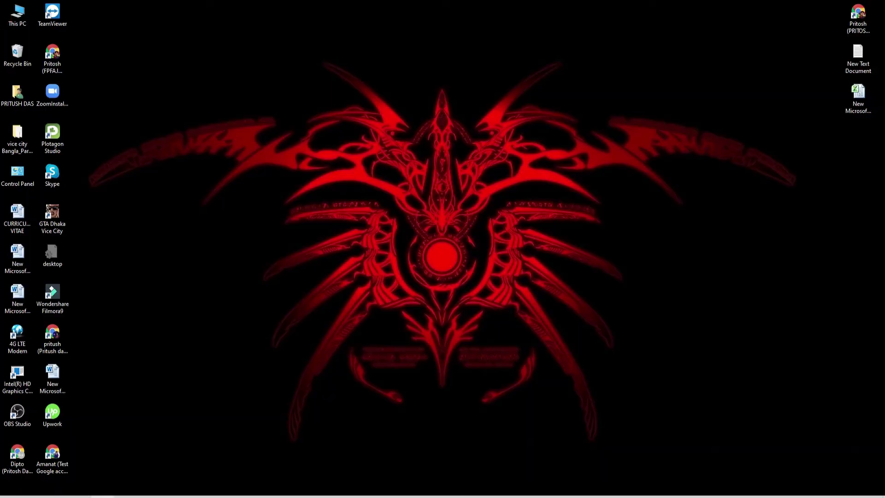
Step: Close the chat panel in Google Meet, switch to the Pinterest profile window and maximize it
mouse_move(102, 494)
left_click(126, 471)
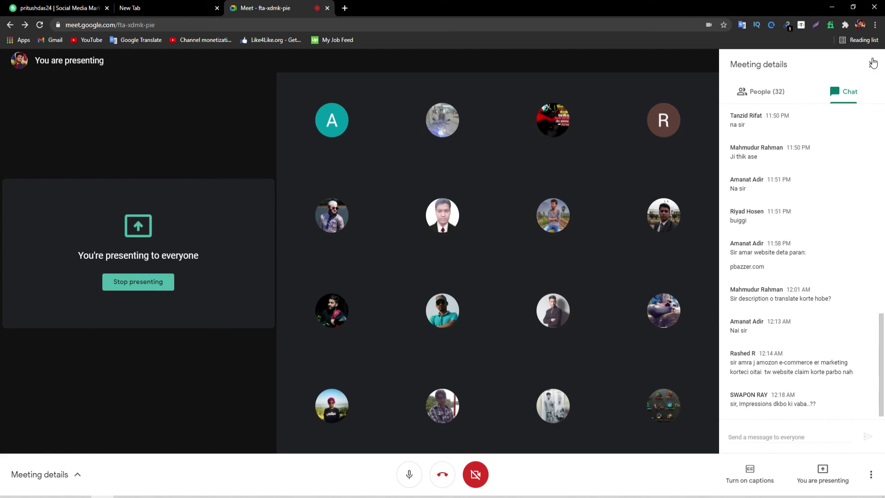
left_click(872, 63)
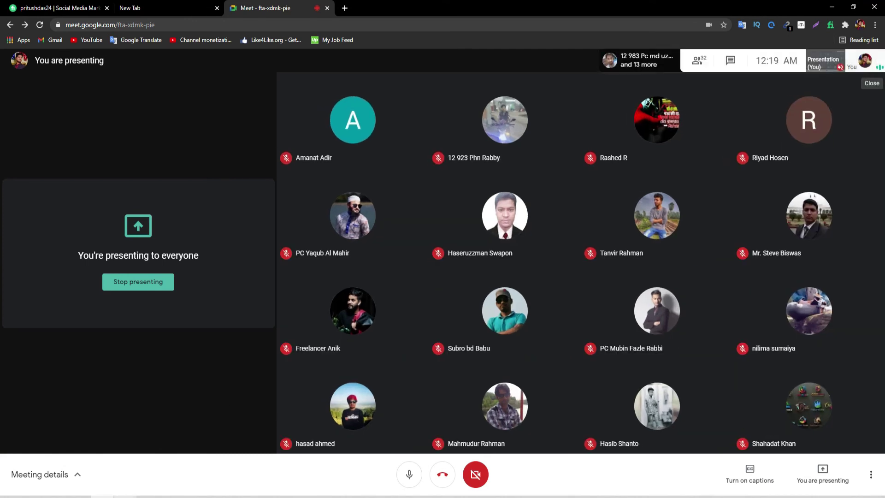
left_click(125, 496)
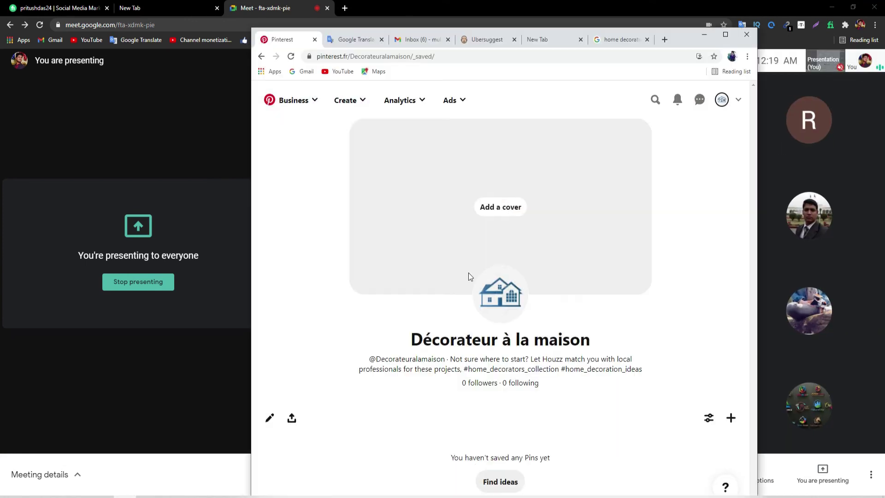
left_click(730, 41)
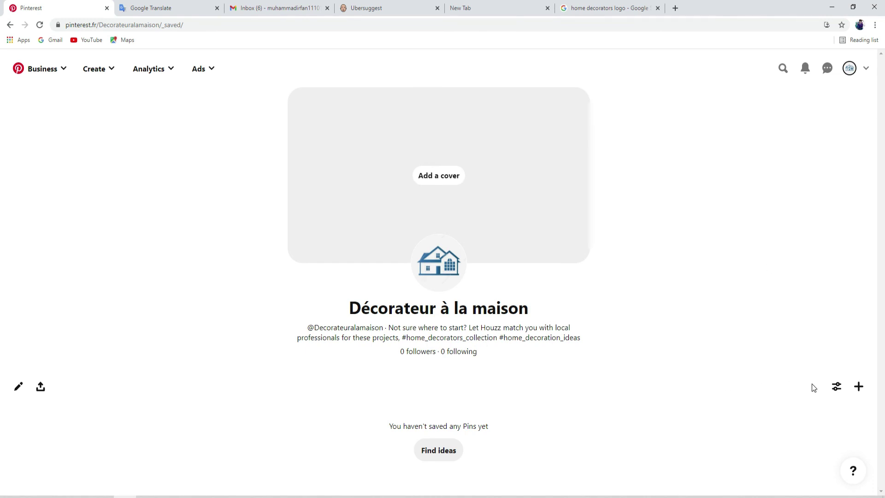
Step: Start creating a new board on the Décorateur à la maison profile
left_click(857, 385)
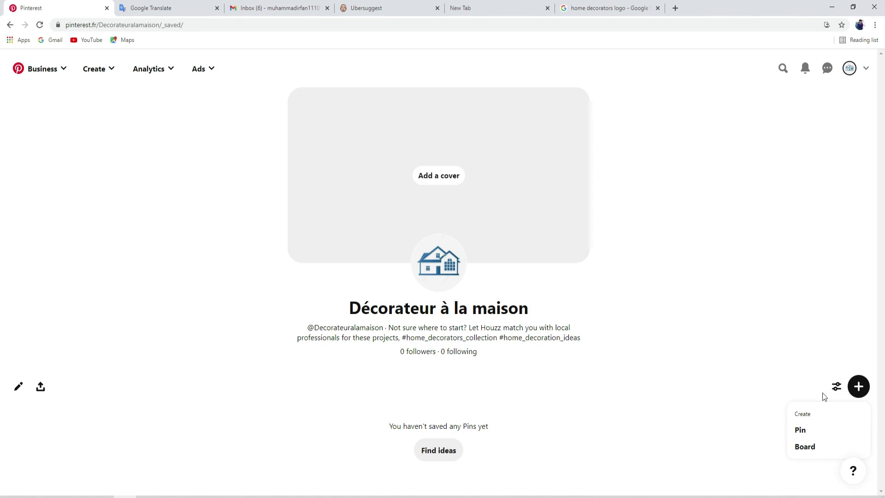
left_click(815, 445)
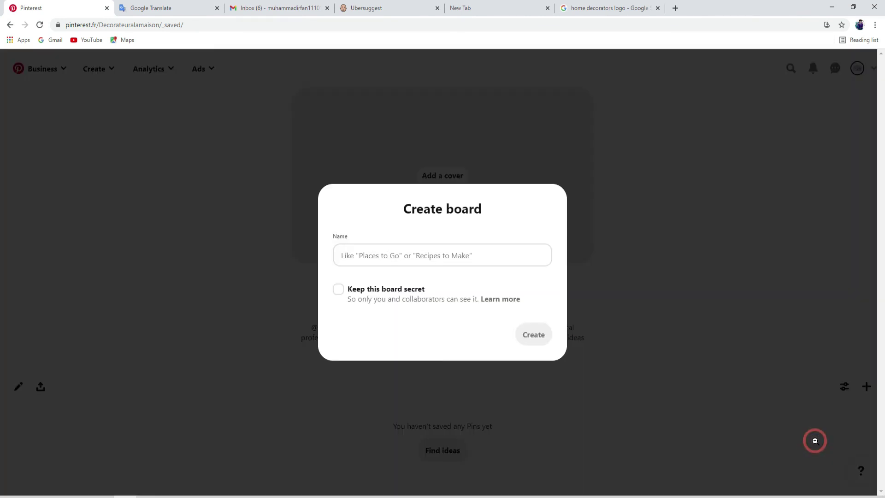
left_click(394, 255)
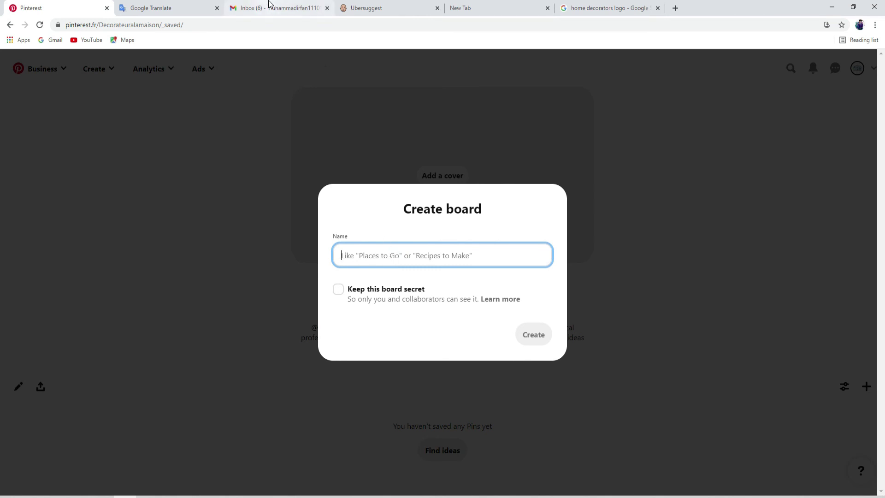
Step: In Google Translate, change the English text to "home decorator tips" and copy its French translation
left_click(184, 7)
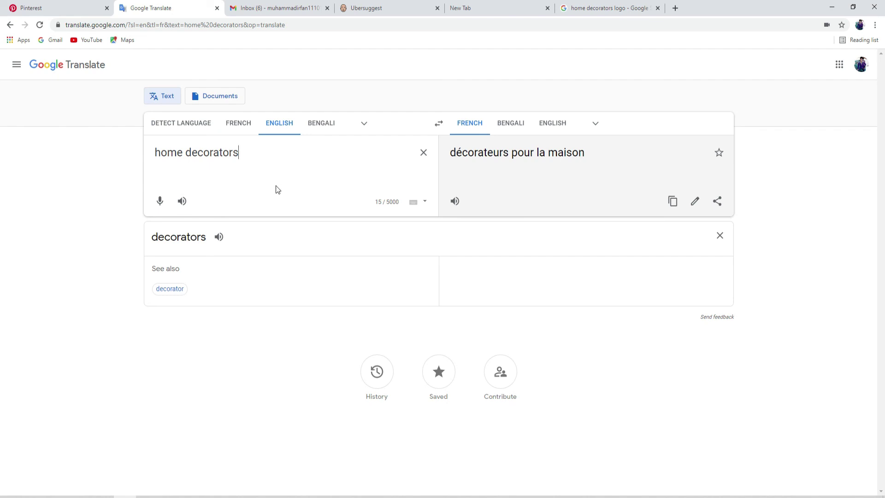
key("BackSpace")
type("ti")
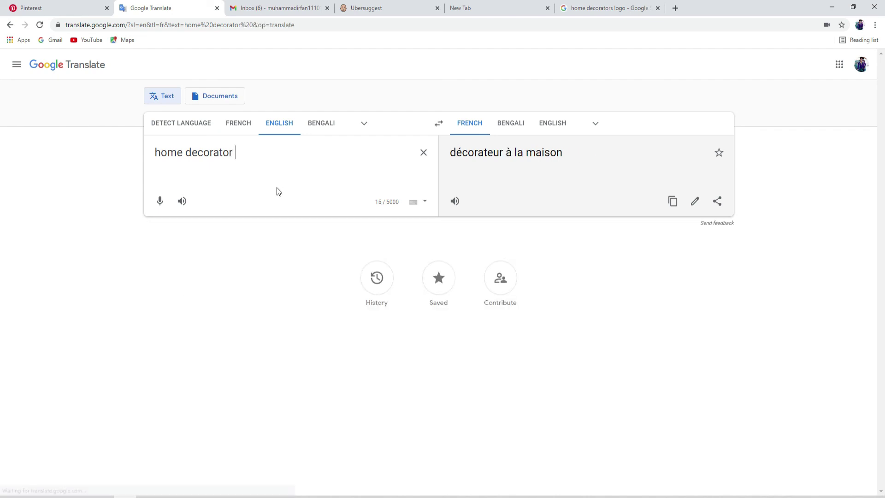
type("ps")
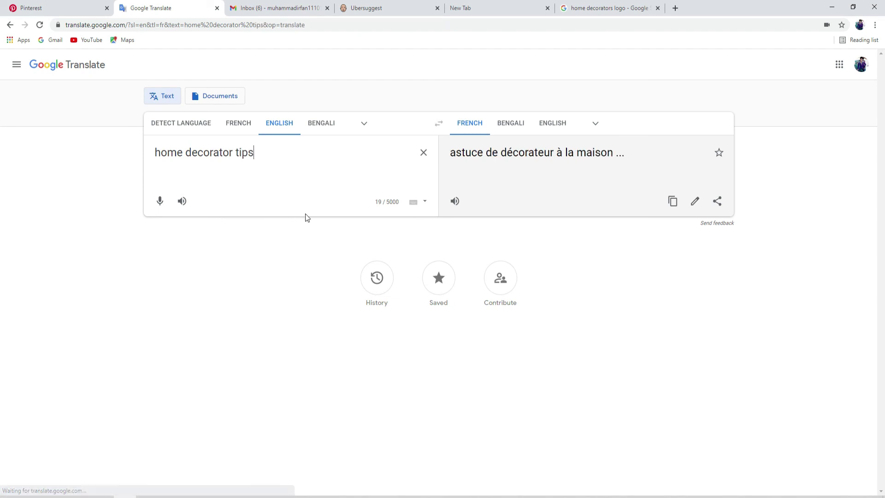
left_click(672, 202)
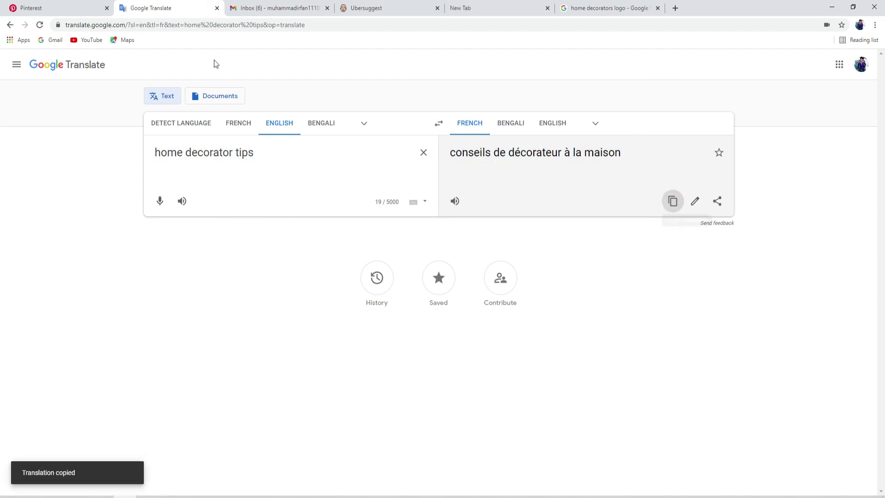
Step: Name the new Pinterest board "conseils de décorateur à la maison" and create it
left_click(62, 8)
key("ctrl+v")
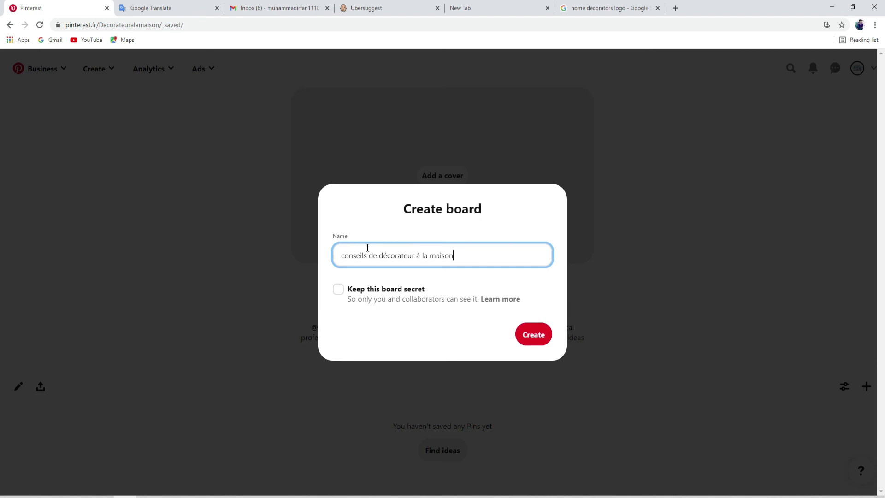
left_click(533, 336)
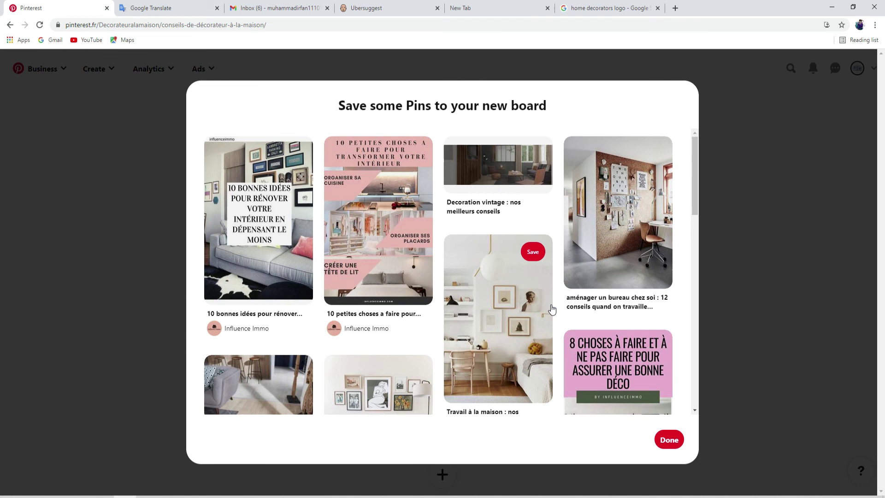
Step: Save the suggested Pins "10 bonnes idées pour rénover", "10 petites choses a faire" and "8 choses à faire" for a "bonne déco" to the board
left_click(201, 8)
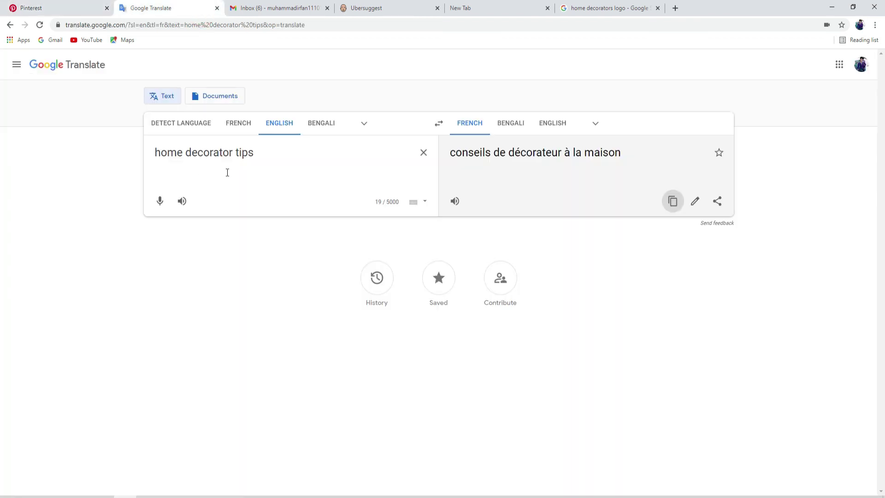
left_click(14, 9)
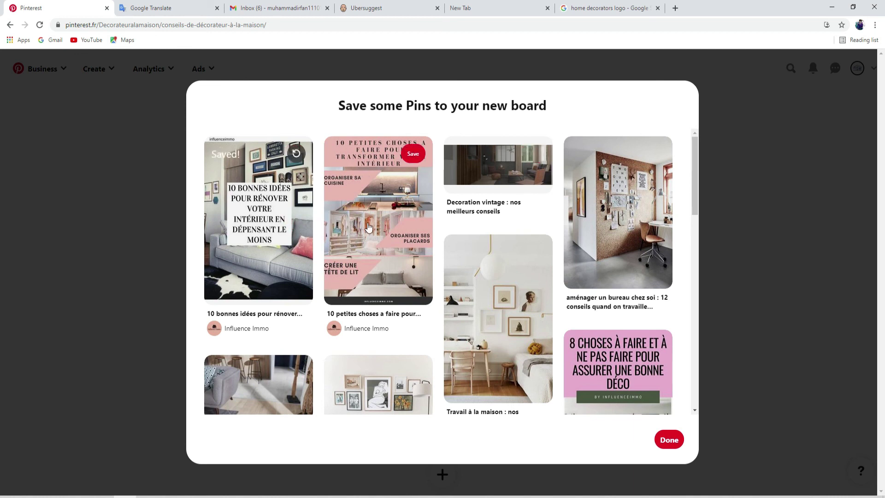
scroll(588, 284, "down", 2)
left_click(654, 269)
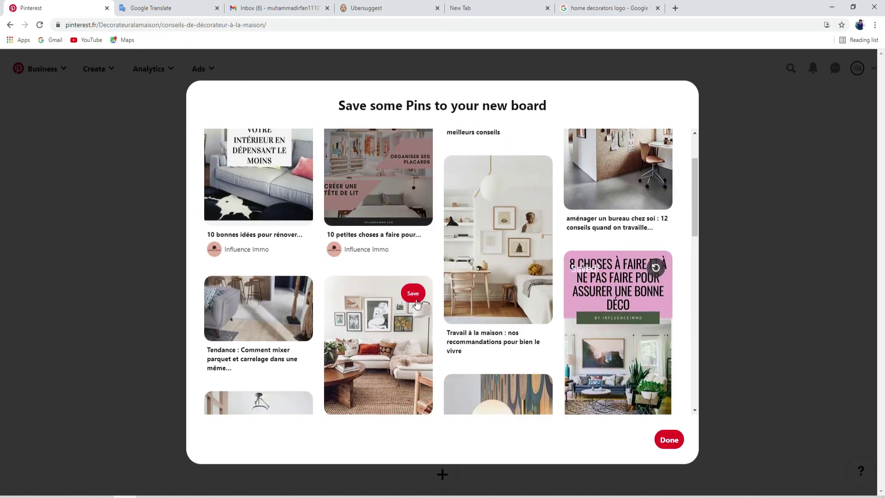
Step: Save the Pins "8 choses à faire et à ne pas...", "Tout ce qu'il faut faire" with the pink header, and "La Liste des Boutiques"
scroll(414, 302, "down", 2)
scroll(479, 295, "down", 3)
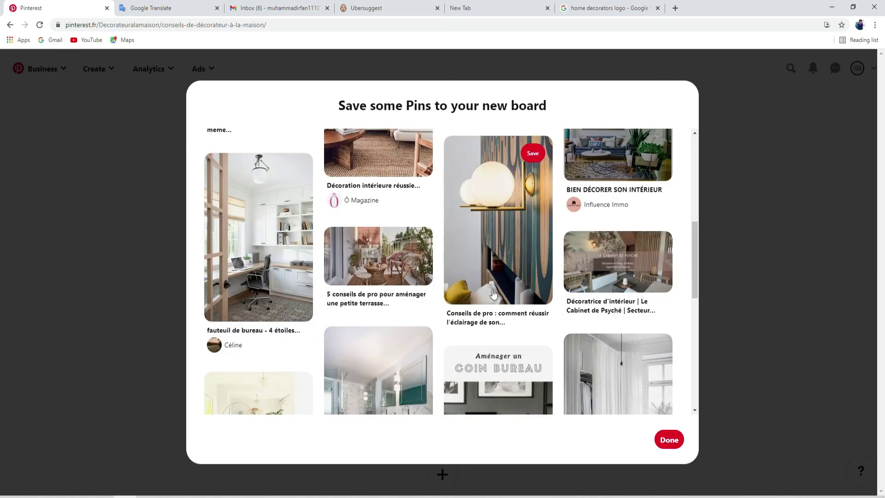
scroll(499, 280, "up", 5)
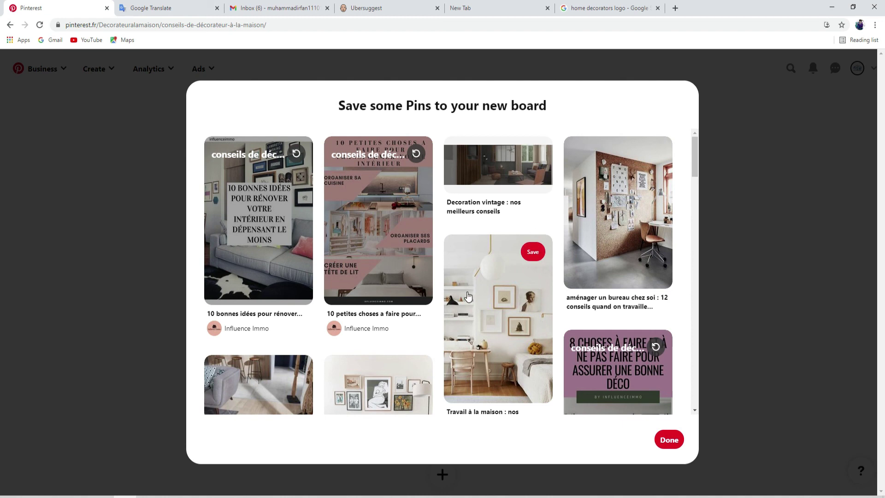
scroll(468, 295, "down", 5)
scroll(468, 295, "down", 5)
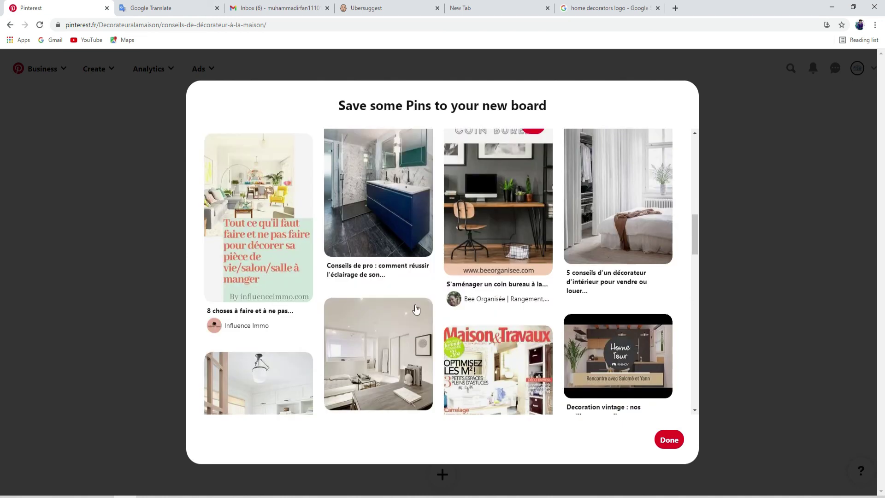
left_click(296, 150)
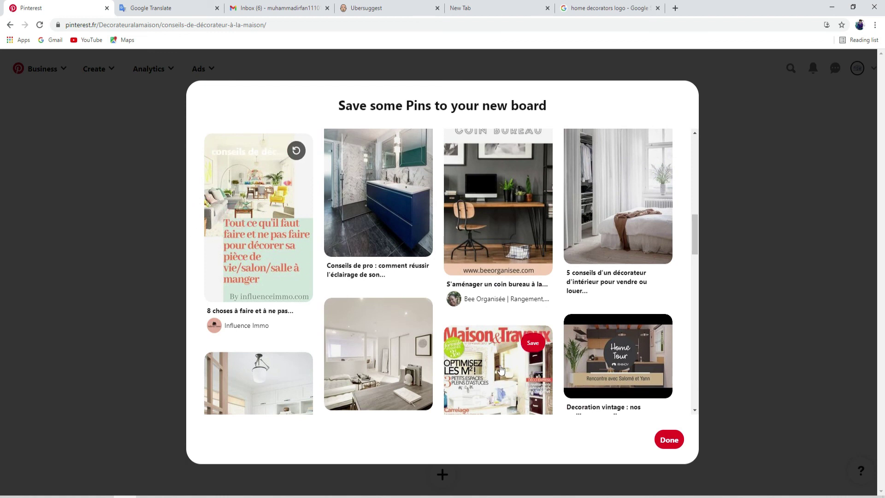
scroll(500, 369, "down", 6)
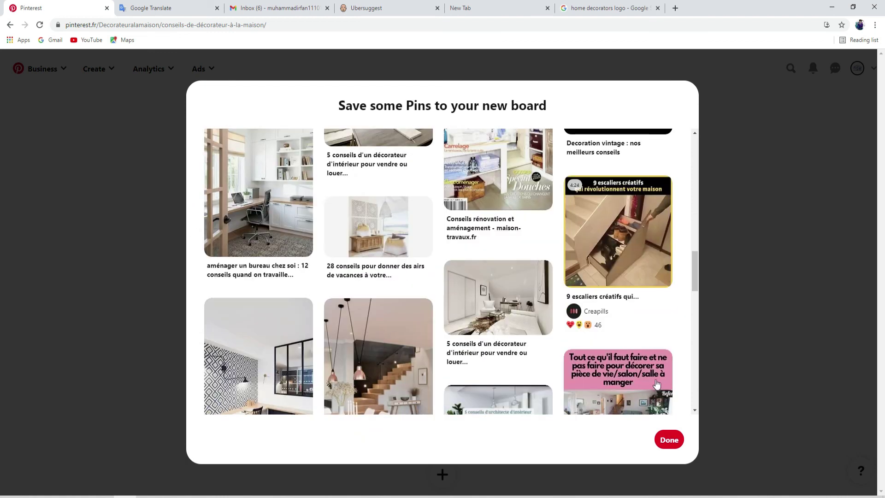
scroll(657, 384, "down", 3)
left_click(655, 233)
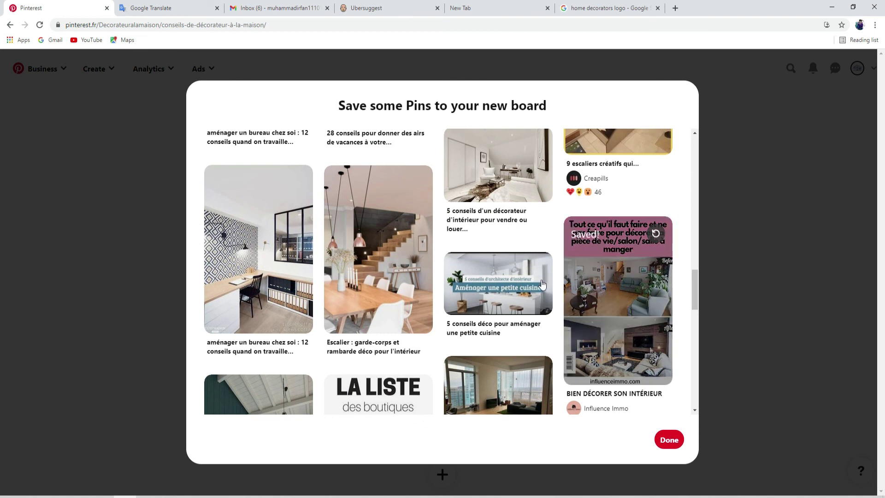
scroll(543, 284, "down", 5)
left_click(416, 153)
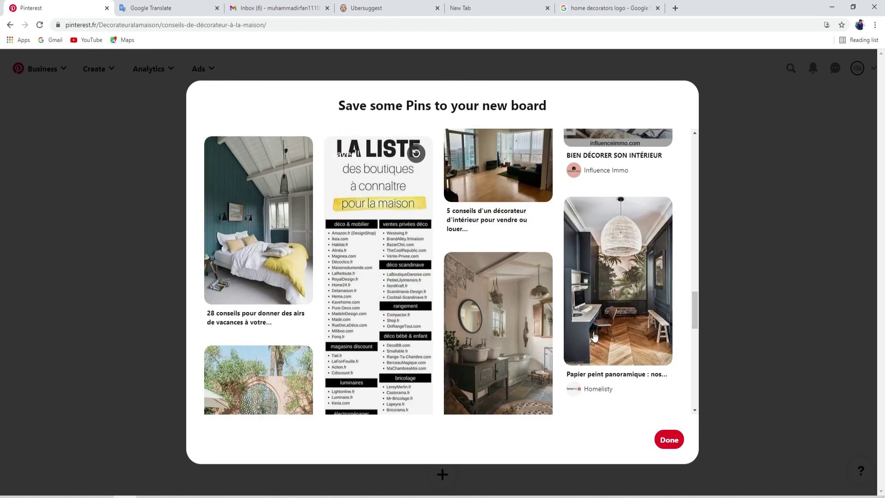
Step: Save the Pins "Locataire ? 12 Astuces", "Les 10 PIRES COULEURS", "Le style Californien" and the "after" office Pin "aménager un bureau chez soi"
scroll(543, 279, "down", 3)
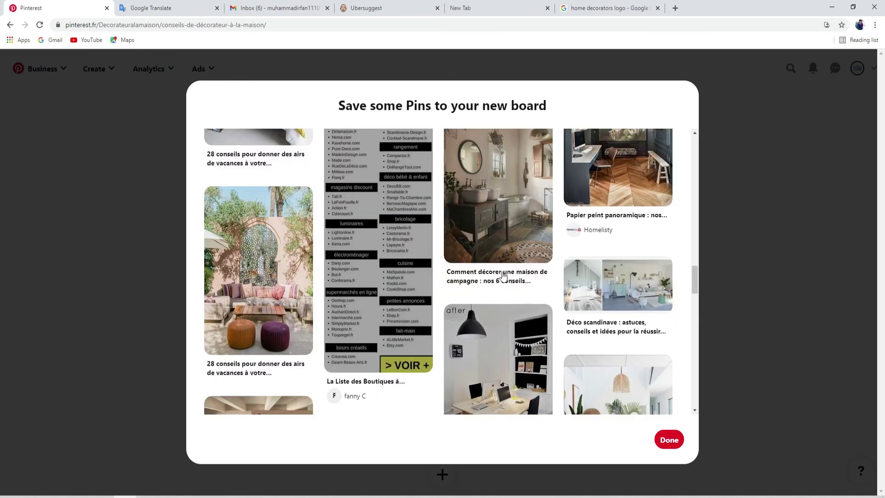
mouse_move(497, 328)
scroll(416, 253, "down", 3)
left_click(397, 328)
left_click(281, 328)
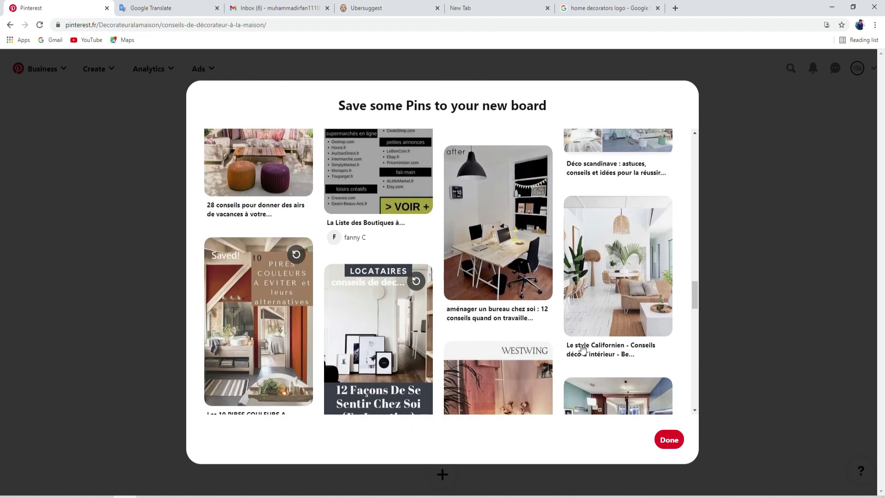
left_click(621, 290)
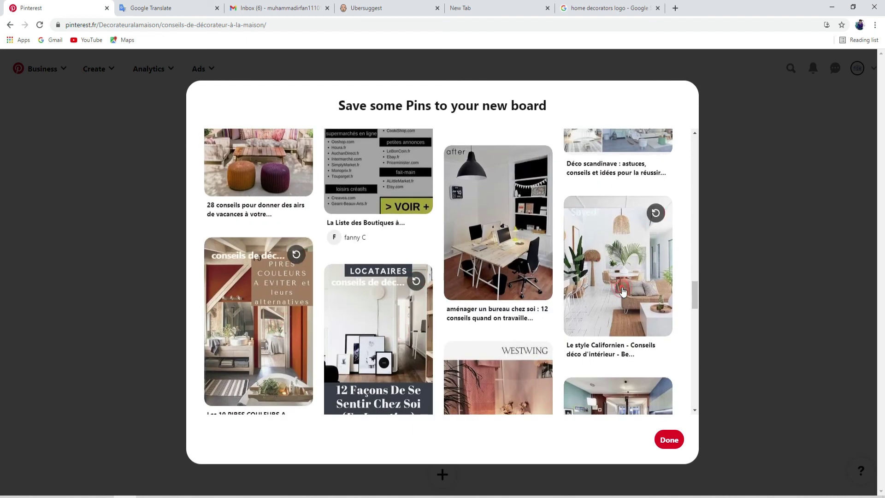
left_click(478, 265)
Step: Save "7 étapes pour créer un spa" and the armchair, "21 astuces", "entrée chic et pratique" and "salon salle à manger" Pins
scroll(481, 274, "down", 3)
scroll(481, 274, "down", 2)
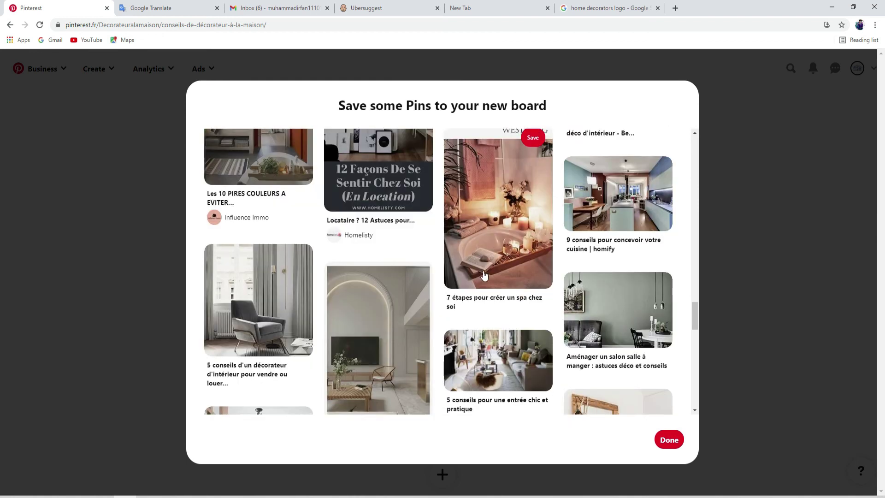
left_click(258, 275)
left_click(361, 308)
left_click(498, 342)
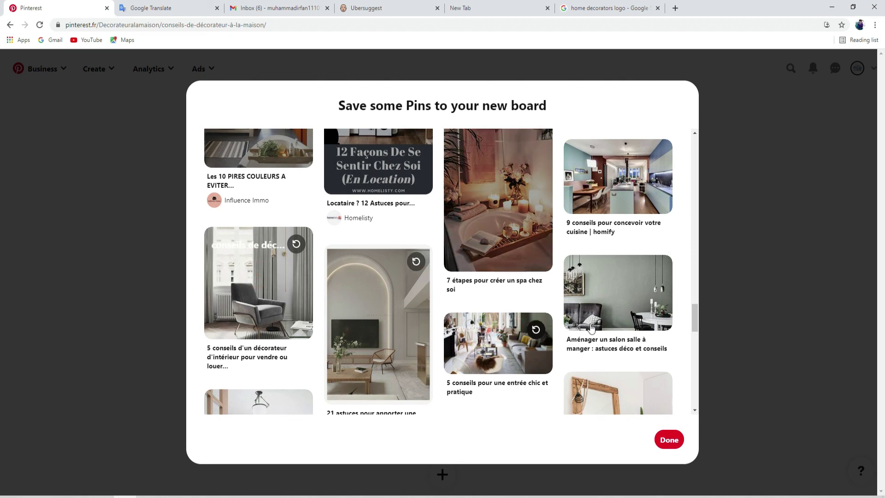
left_click(594, 323)
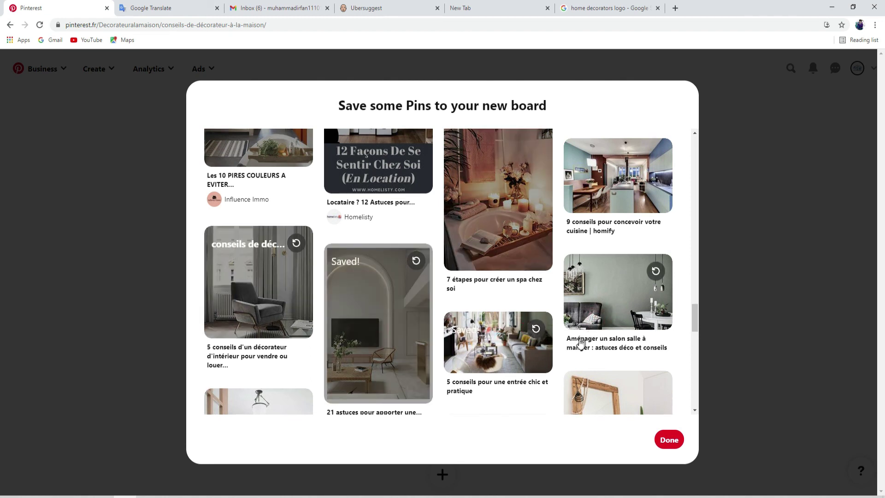
Step: Save the feng shui mirror Pin and "Aménager les petites pièces de la maison", and finish adding Pins to the board
scroll(582, 342, "down", 4)
left_click(656, 229)
left_click(410, 313)
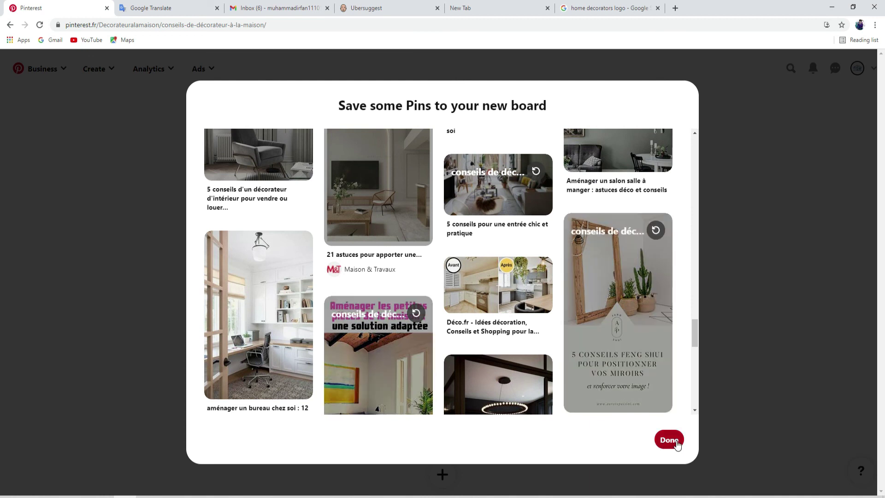
left_click(669, 439)
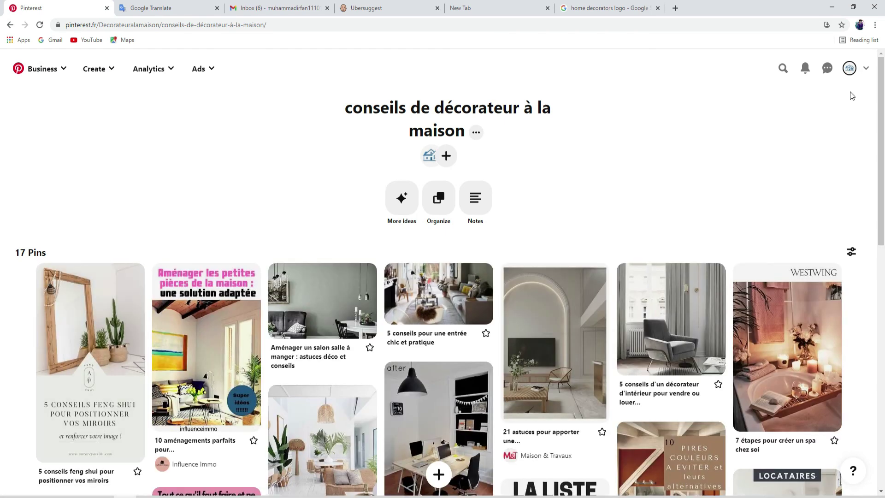
Step: Return to the Décorateur à la maison profile and look over its saved boards
left_click(849, 68)
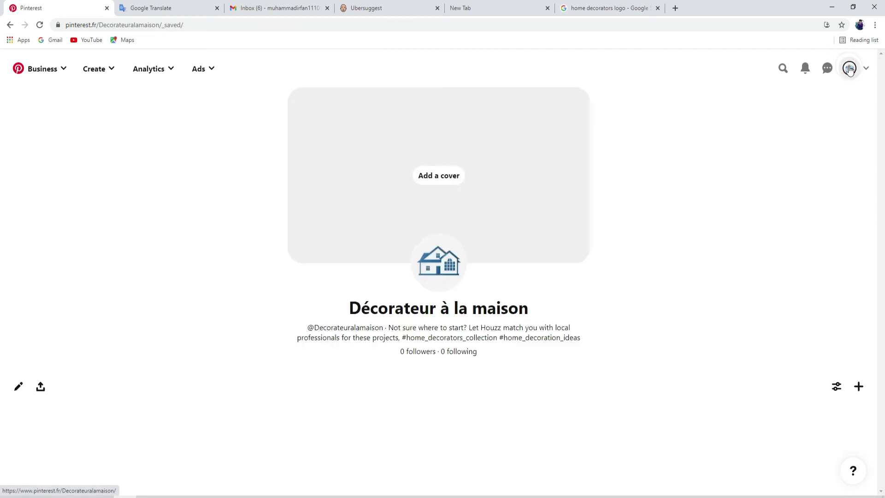
left_click(188, 7)
left_click(14, 9)
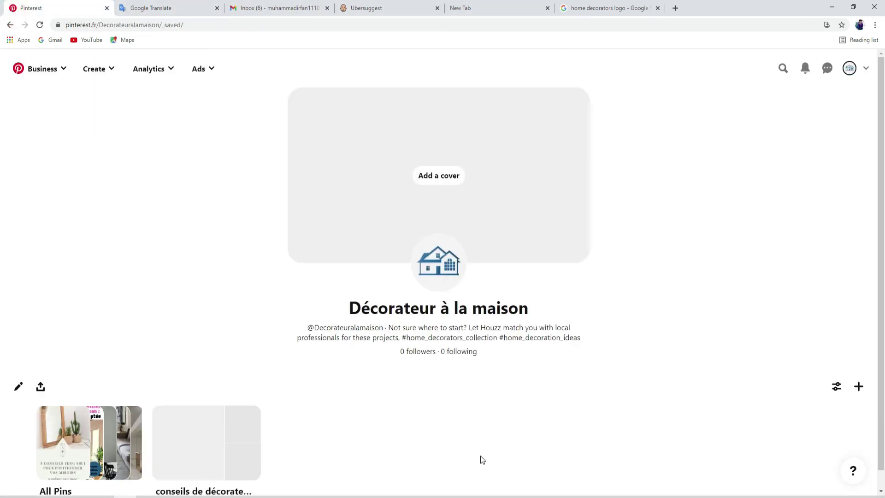
scroll(99, 365, "down", 2)
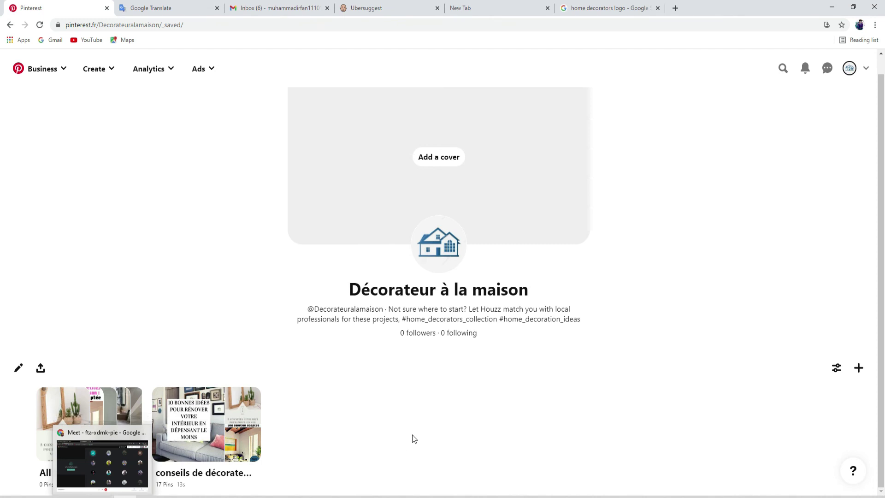
Step: Switch to the Google Meet class, read the participants' chat messages, and return to the Pinterest profile
left_click(104, 495)
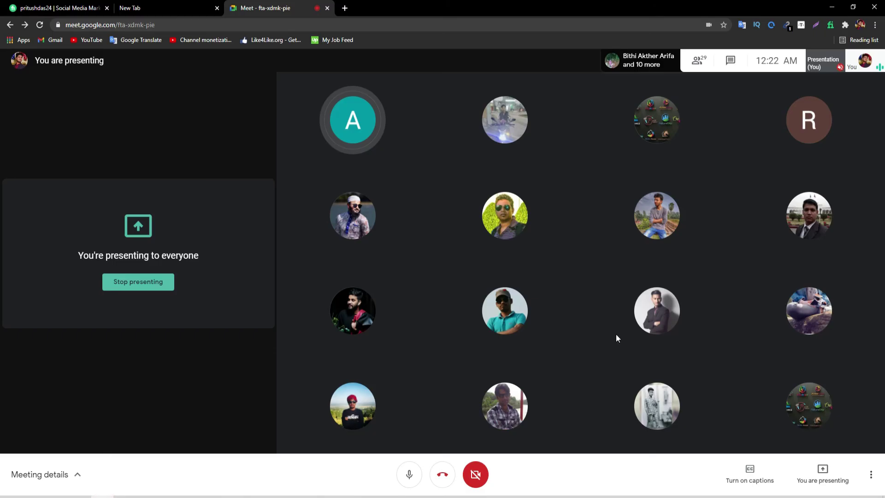
left_click(731, 60)
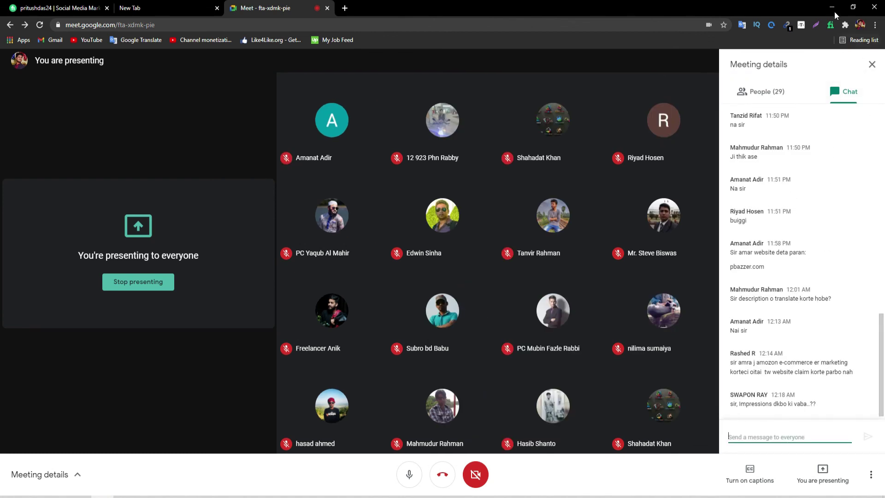
left_click(833, 7)
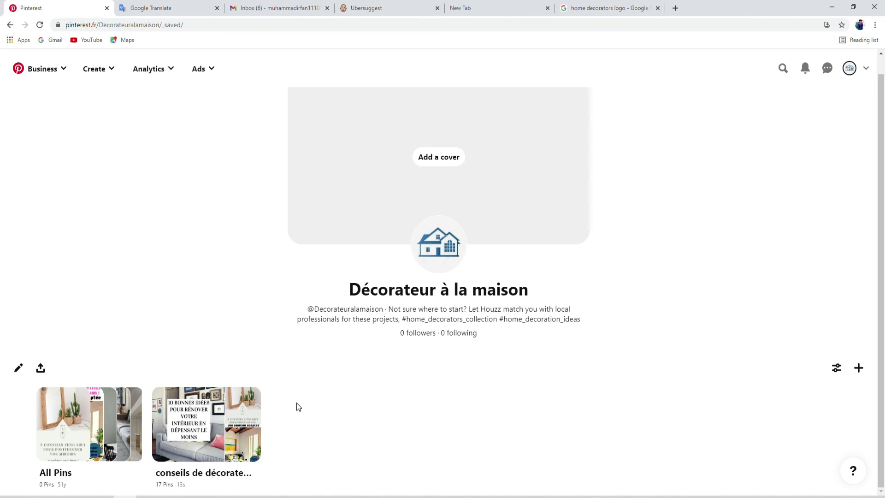
Step: Start creating a new board on the profile, and copy "home decorator" from the source text in Google Translate
left_click(857, 367)
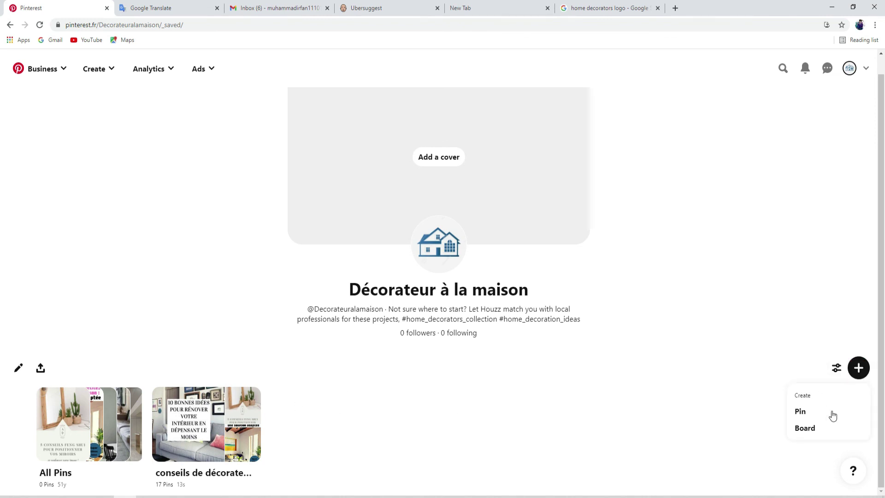
left_click(807, 431)
left_click(143, 4)
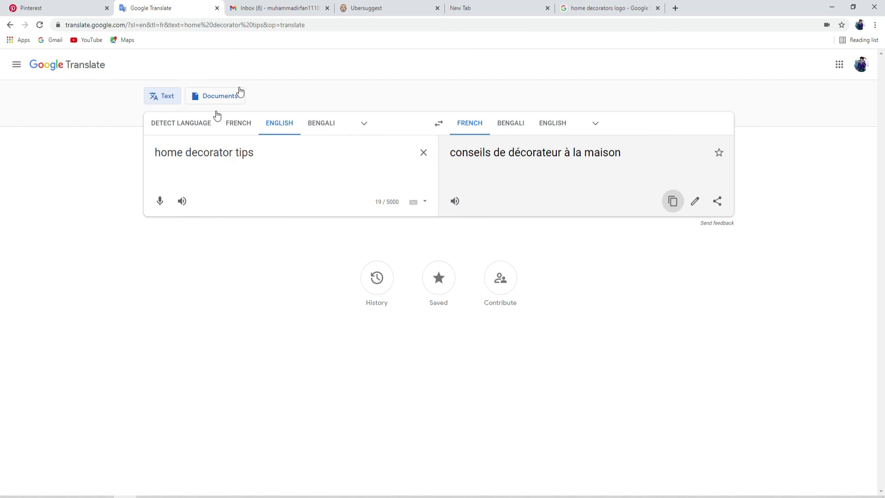
double_click(234, 152)
left_click(231, 153)
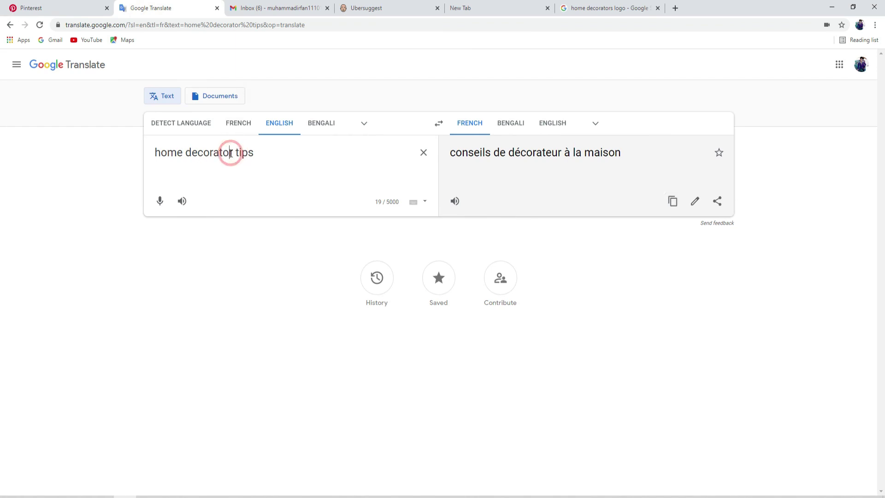
left_click(231, 153)
left_click_drag(231, 153, 158, 154)
right_click(158, 154)
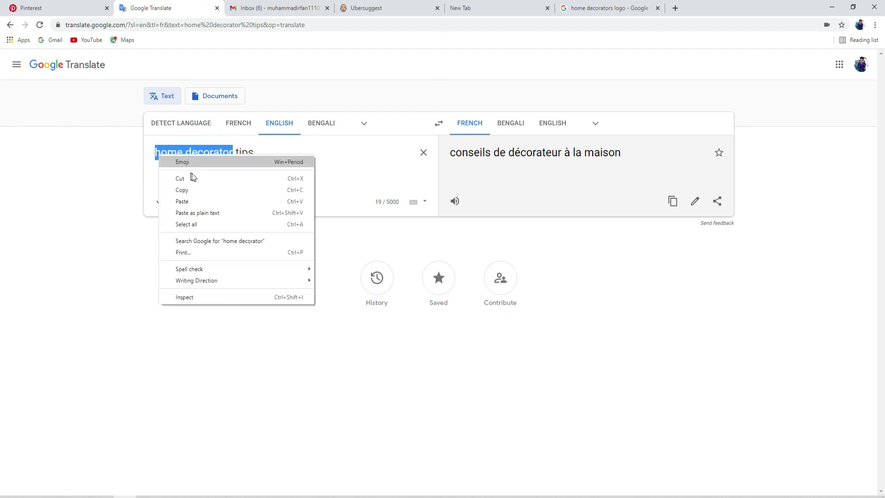
left_click(183, 189)
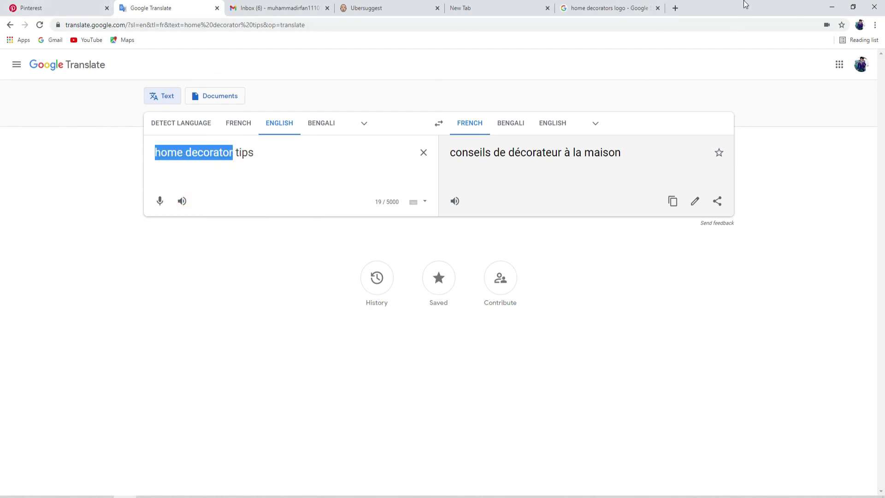
Step: Load pinterest.fr in a new browser tab and place that tab first in the tab row
left_click(675, 9)
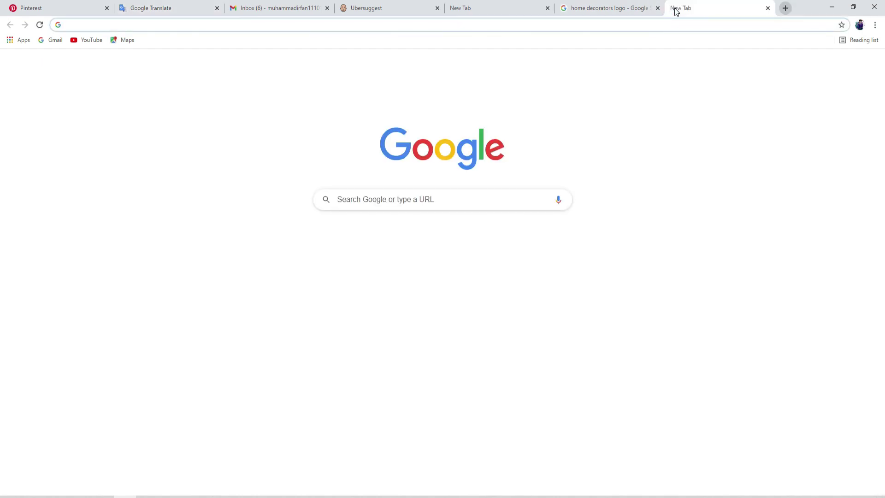
type("pi")
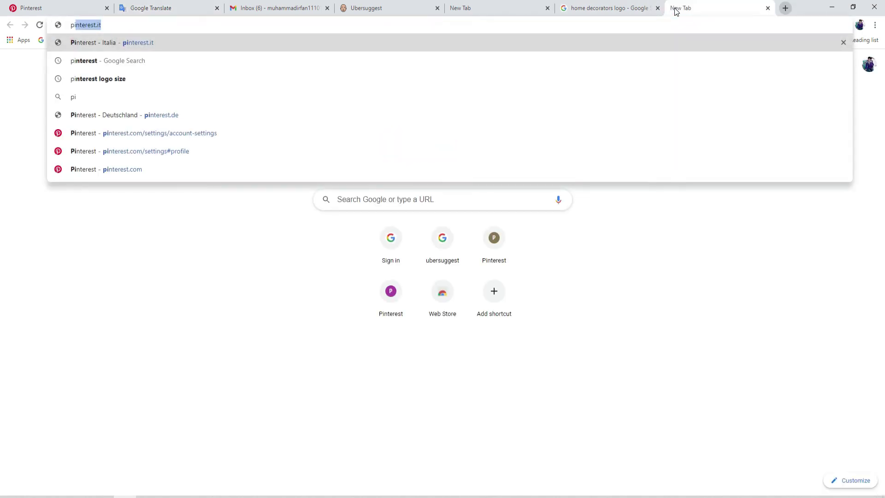
key("Return")
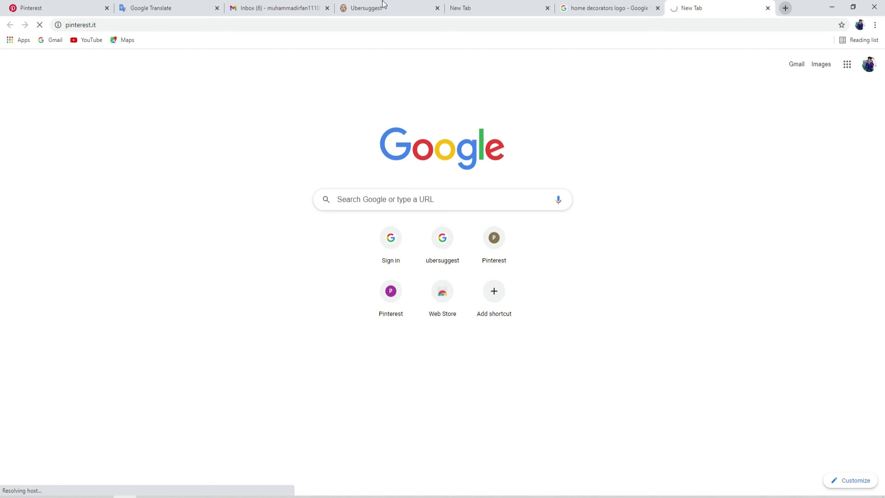
double_click(93, 24)
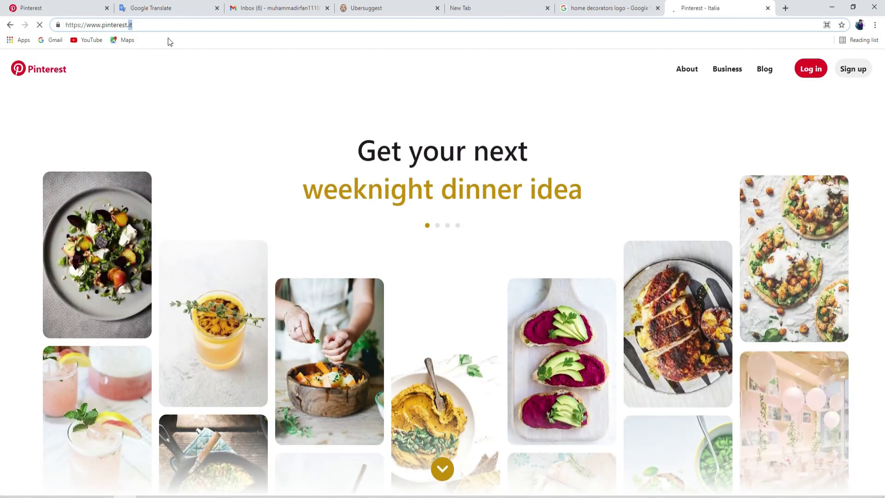
type("fr")
key("Return")
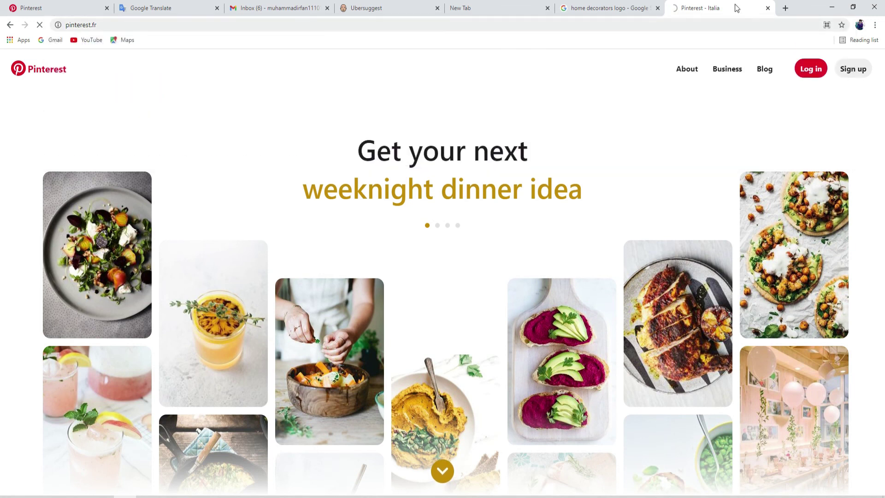
left_click_drag(722, 14, 95, 10)
left_click(88, 12)
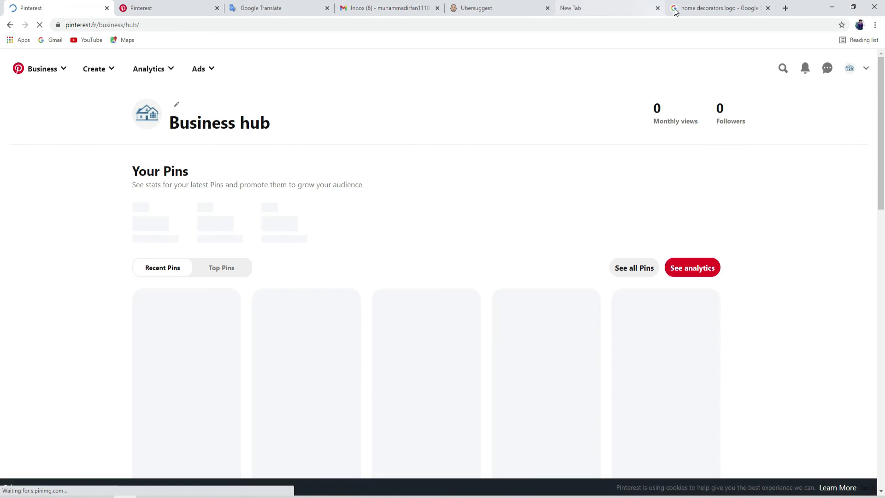
Step: Search Pinterest for the copied "home decorator" and choose the suggestion "home decorators collection"
left_click(317, 5)
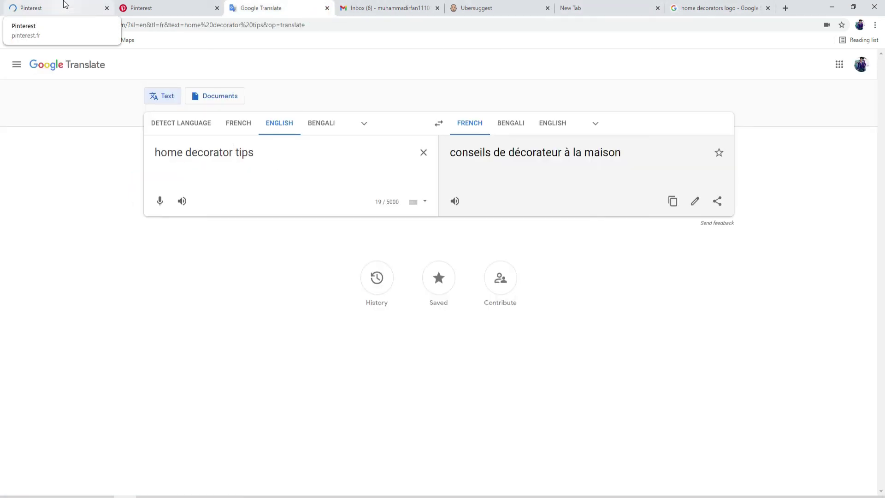
left_click(65, 7)
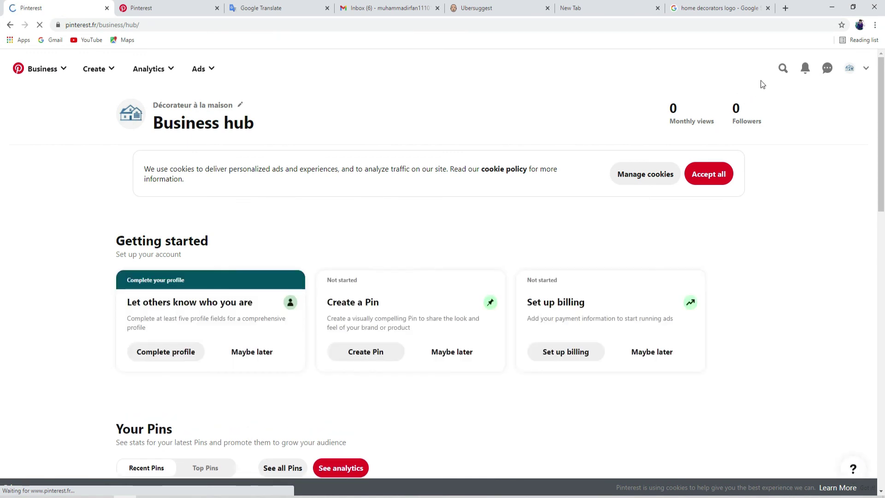
left_click(782, 68)
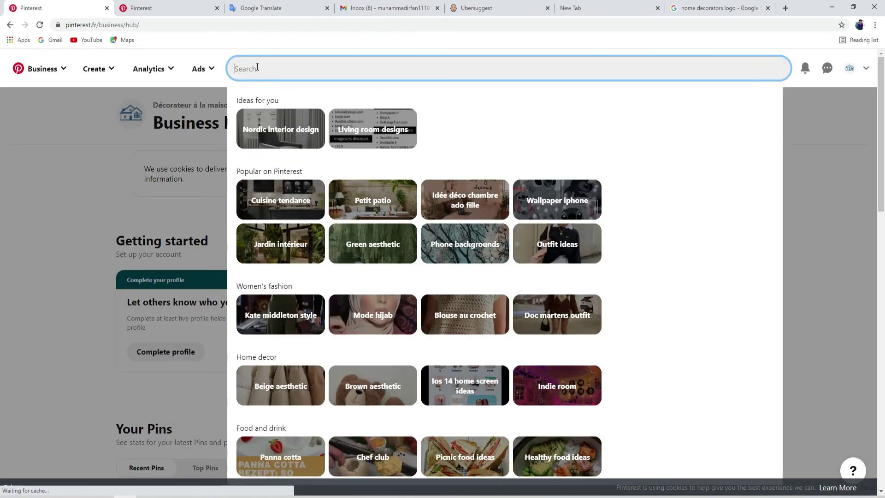
right_click(270, 68)
left_click(294, 145)
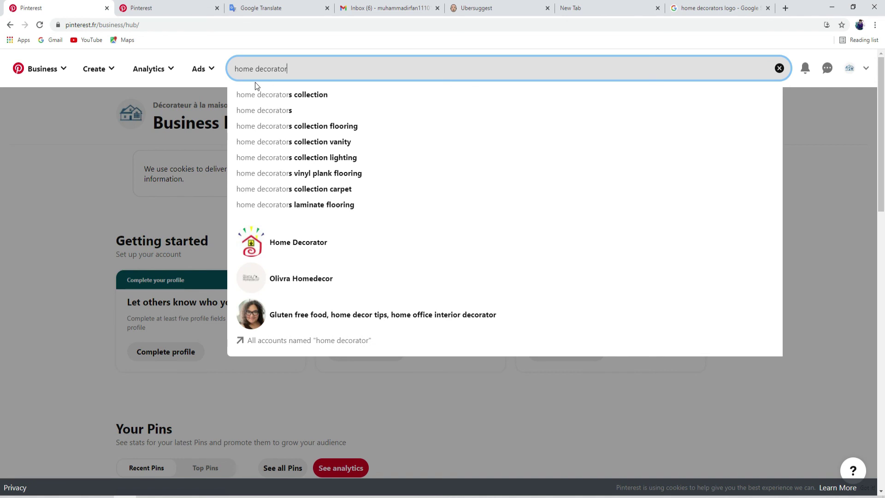
left_click(319, 95)
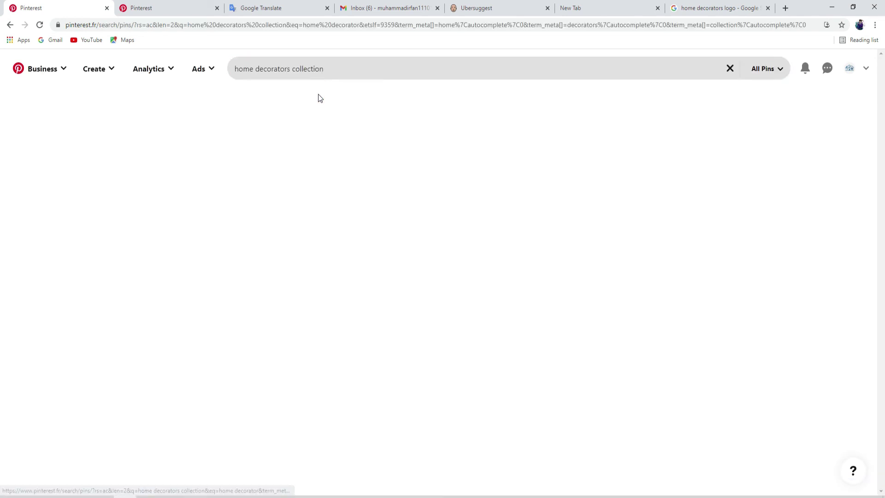
Step: Copy the search phrase "home decorators collection", translate it into French in Google Translate, and copy the translation
left_click(295, 71)
right_click(295, 70)
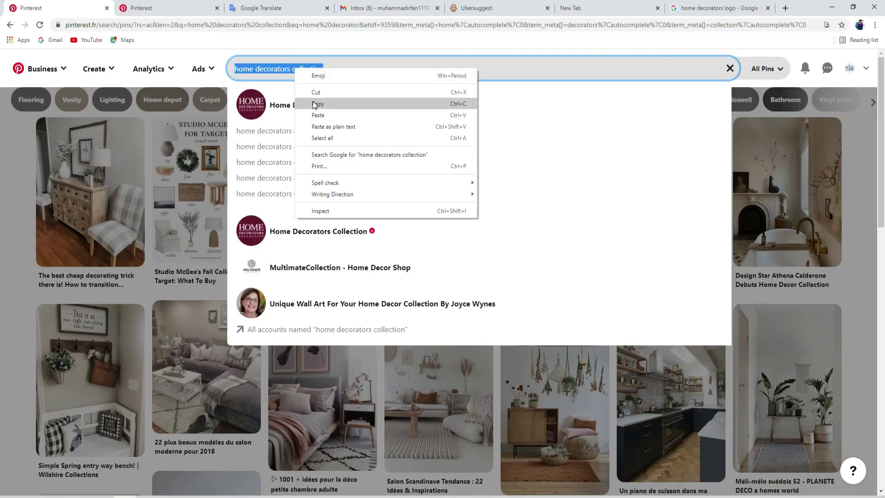
left_click(313, 105)
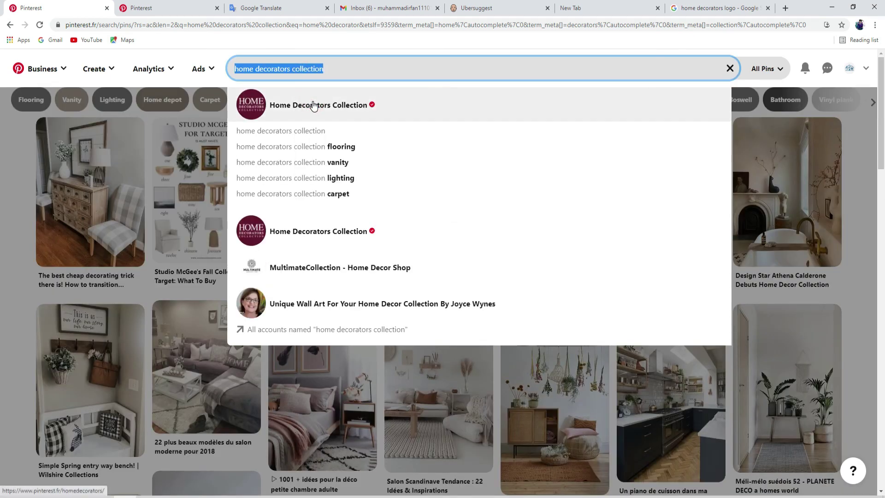
left_click(299, 8)
left_click(422, 152)
right_click(299, 155)
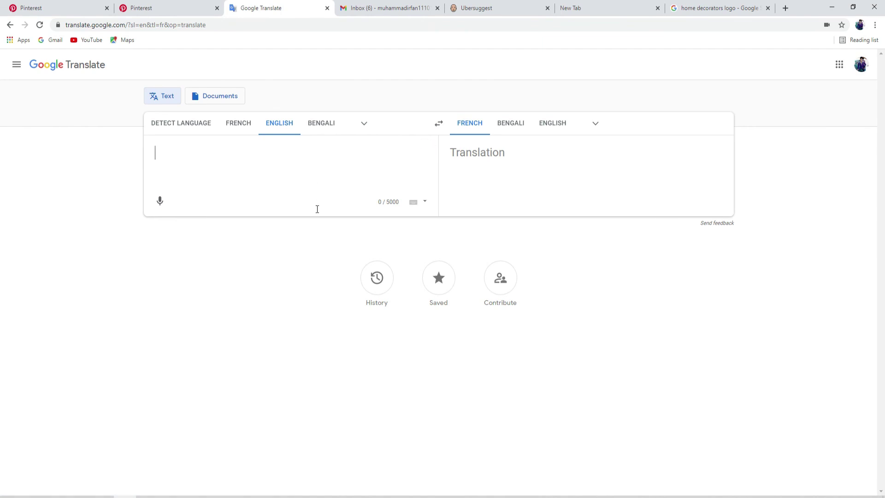
left_click(321, 236)
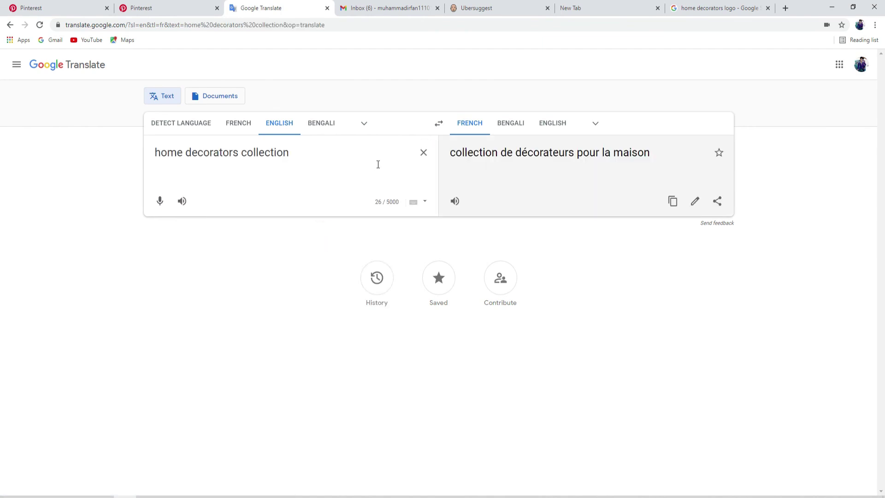
left_click(672, 201)
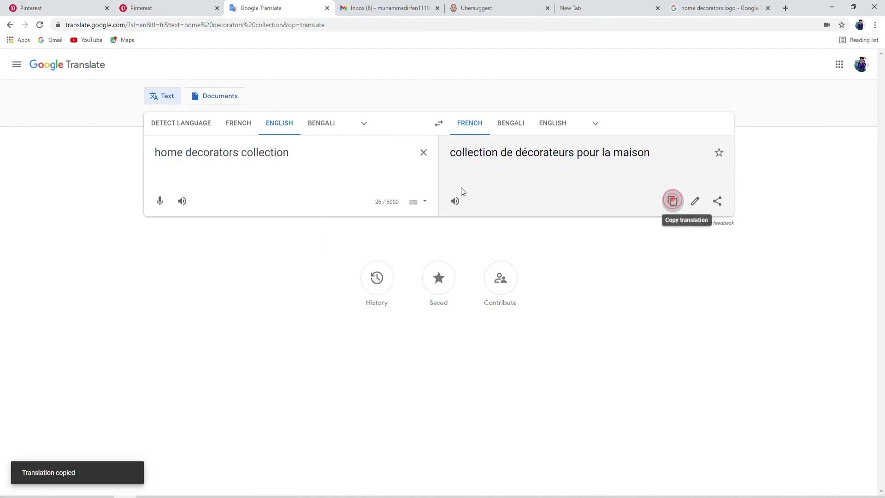
Step: Create the board named "collection de décorateurs pour la maison" in the pending Create board dialog
left_click(192, 9)
left_click(442, 256)
right_click(443, 257)
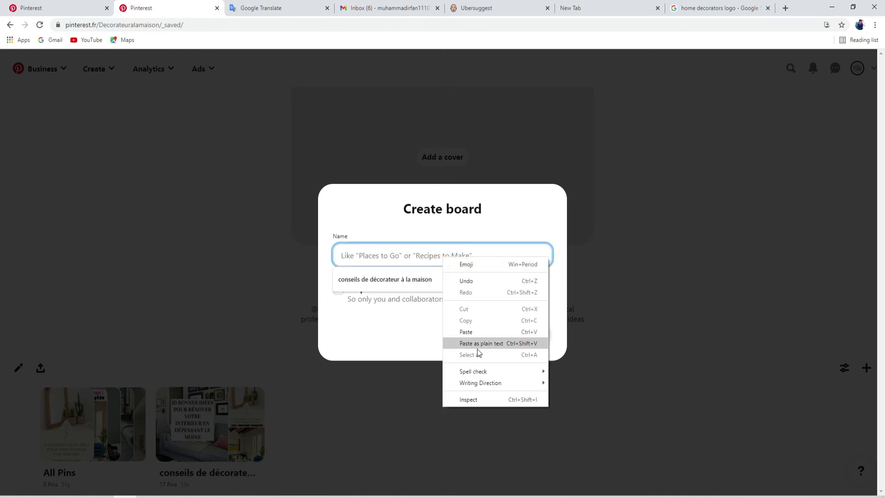
left_click(479, 332)
left_click(527, 334)
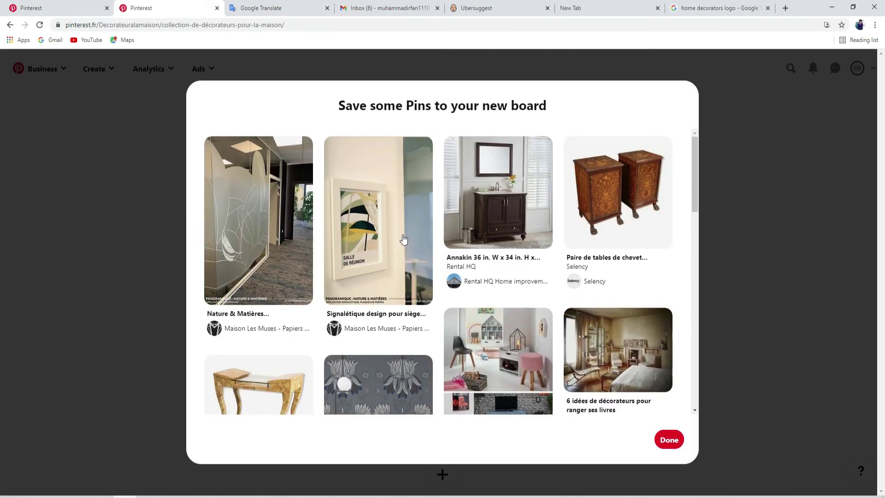
Step: Save the Pins "Nature & Matières", "Signalétique design pour siège", "Annakin 36 in. W x 34 in." and "Paire de tables de chevet" to the new board
left_click(293, 154)
left_click(351, 209)
left_click(482, 198)
left_click(579, 192)
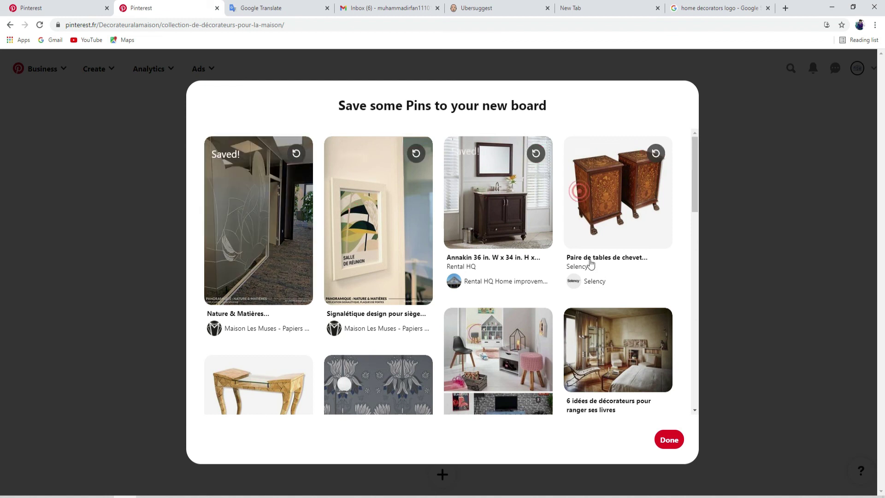
Step: Save "6 idées de décorateurs pour ranger ses livres", "Ces 11 Nouvelles Tendances Déco", "ORNAMENTIKA, tapisserie" and the R & Y side table to the board
scroll(591, 294, "down", 2)
left_click(591, 302)
left_click(497, 320)
left_click(383, 322)
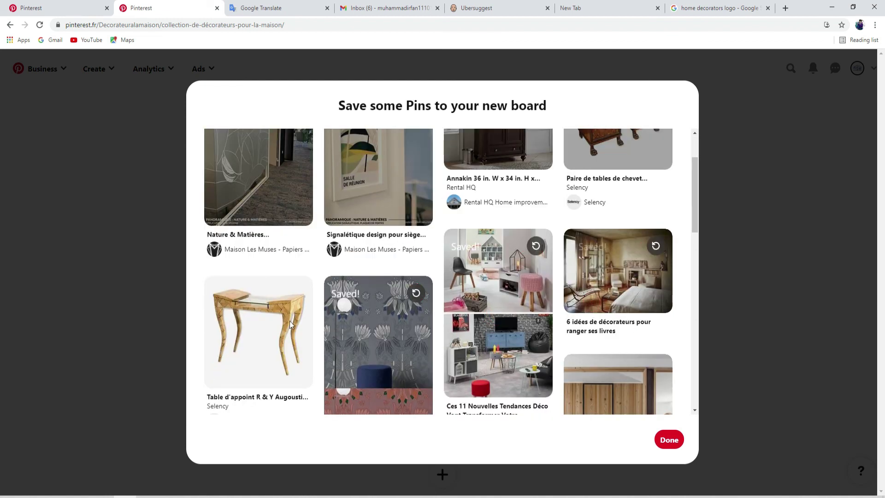
left_click(258, 322)
Step: Save the wood-panelled living room, "Home Decorators Claxby 36 in", the second "6 idées de décorateurs" and "Maison de vacances en Provence" Pins
scroll(557, 343, "down", 3)
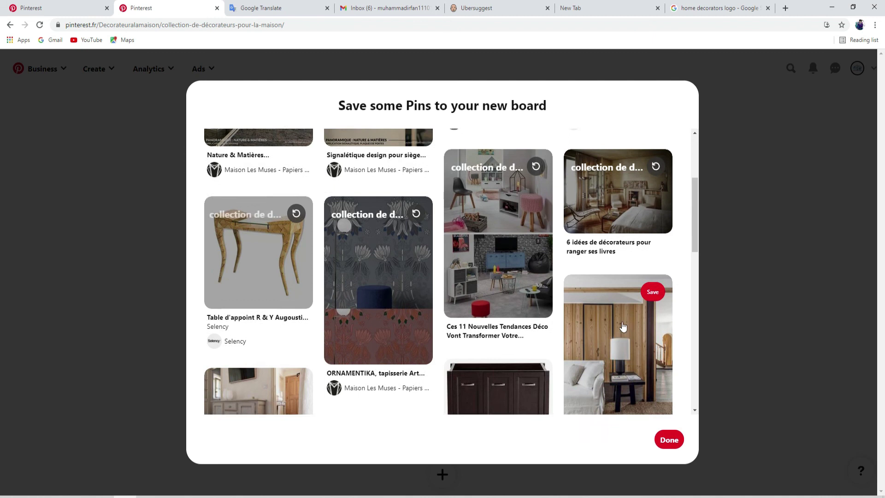
left_click(600, 238)
left_click(506, 326)
left_click(380, 354)
left_click(280, 344)
Step: Save the Pins "Décoration de salle à manger", "Table d'appoint vintage", "Paire de fauteuils A1" and "ORNAMENTIKA, Papier peint"
scroll(282, 344, "down", 5)
left_click(291, 272)
left_click(410, 346)
left_click(474, 295)
left_click(603, 254)
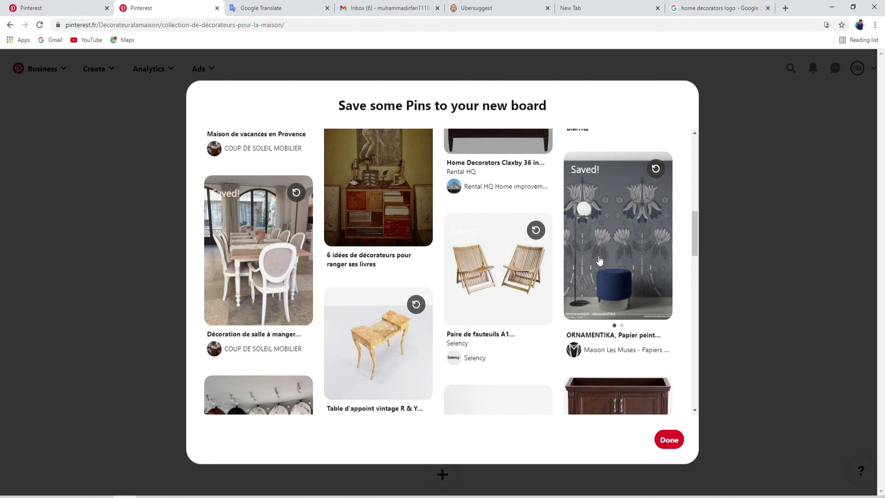
Step: Save the dark double-door Annakin vanity, second "Table d'appoint vintage", "FLORALIS, papier peint" and "Carrésol" Pins, and finish adding Pins to the board
scroll(599, 300, "down", 3)
left_click(599, 326)
left_click(494, 297)
left_click(409, 346)
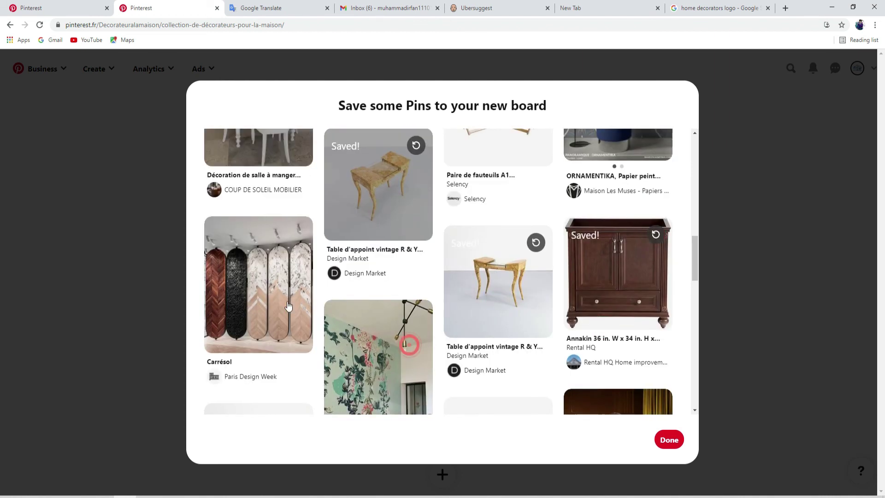
left_click(285, 249)
scroll(712, 413, "down", 4)
left_click(669, 439)
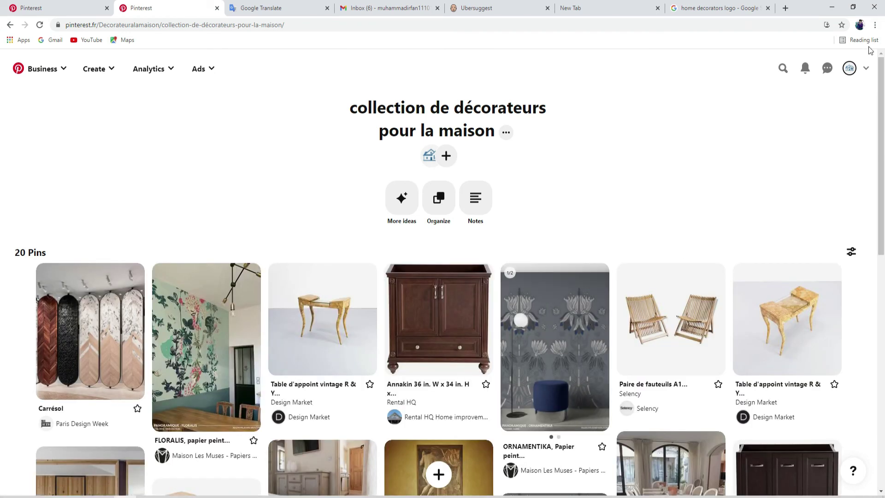
Step: Open the business profile's saved boards
left_click(848, 71)
scroll(464, 244, "down", 1)
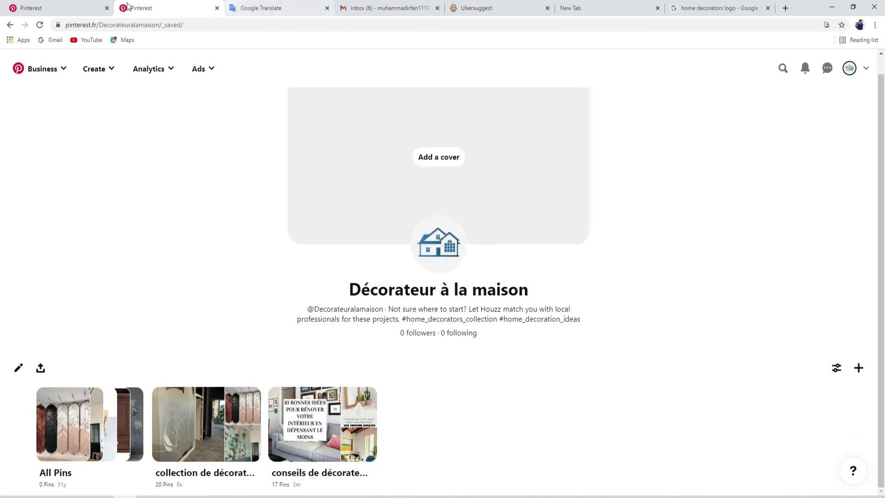
Step: In the other Pinterest window, shorten the "home decorators collection" search text to "decorators"
left_click(83, 9)
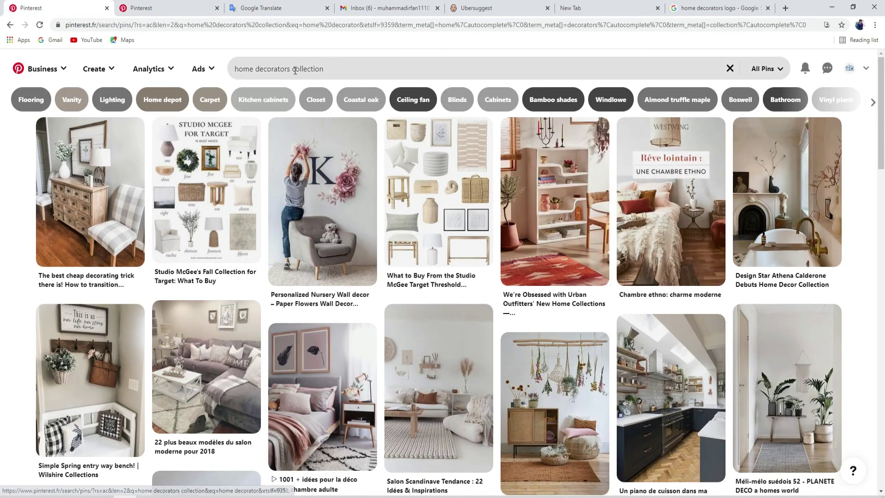
left_click(294, 70)
left_click(366, 73)
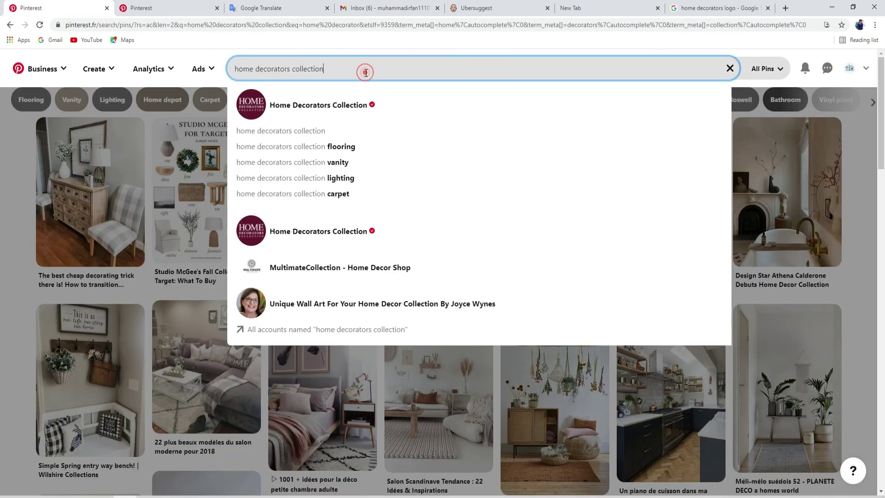
key("BackSpace")
key("BackSpace")
key("BackSpace")
key("BackSpace")
key("BackSpace")
key("BackSpace")
key("BackSpace")
key("BackSpace")
key("BackSpace")
key("BackSpace")
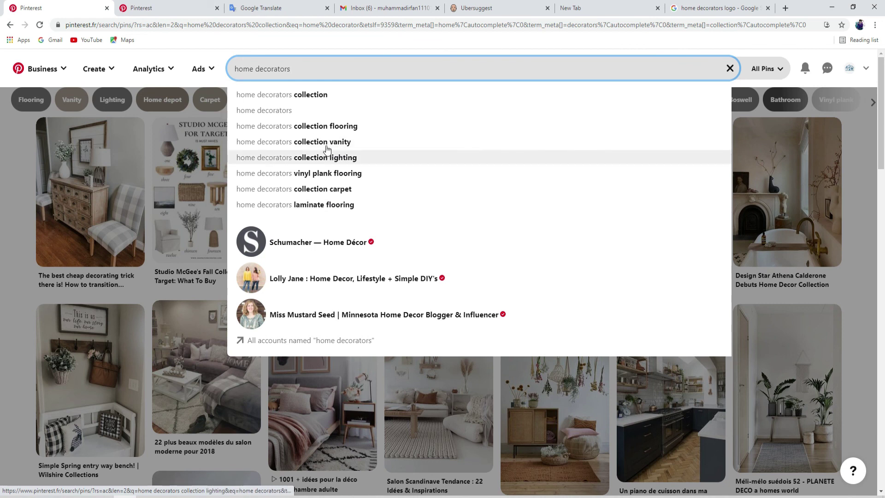
left_click_drag(256, 69, 224, 79)
key("BackSpace")
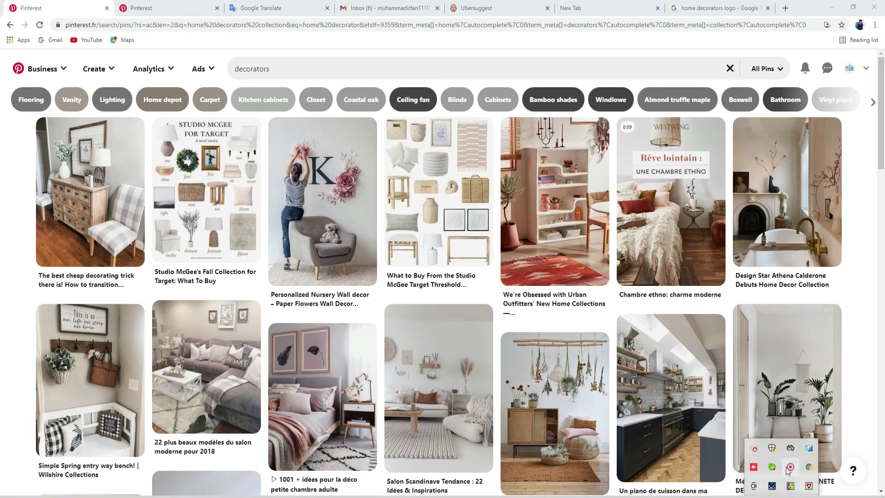
right_click(791, 467)
left_click(792, 471)
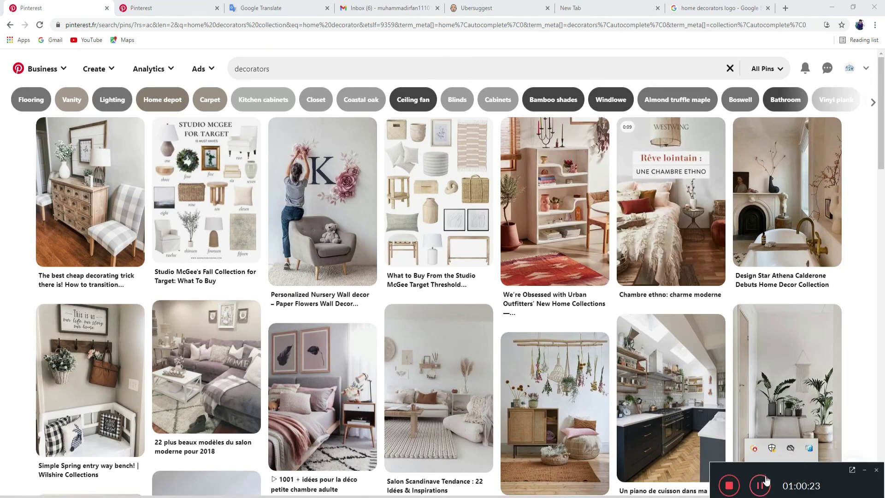
Step: Clear the remaining text from the Pinterest search field
left_click(272, 69)
left_click_drag(298, 68, 236, 71)
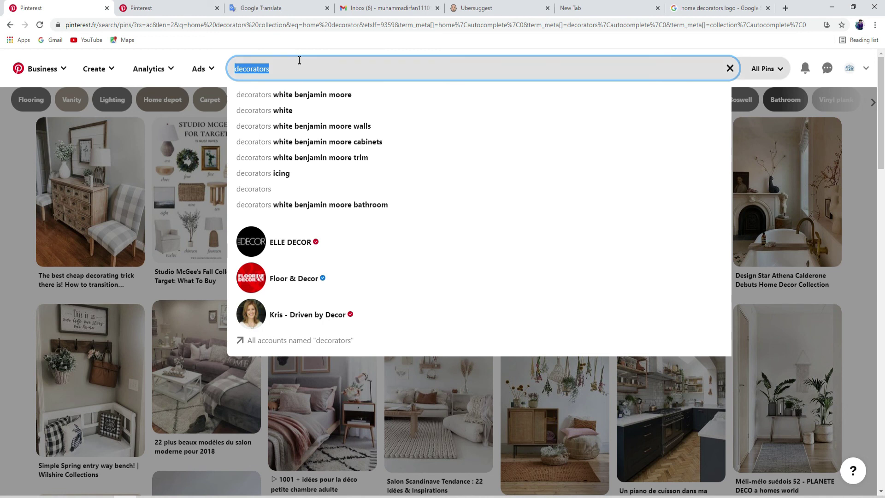
key("BackSpace")
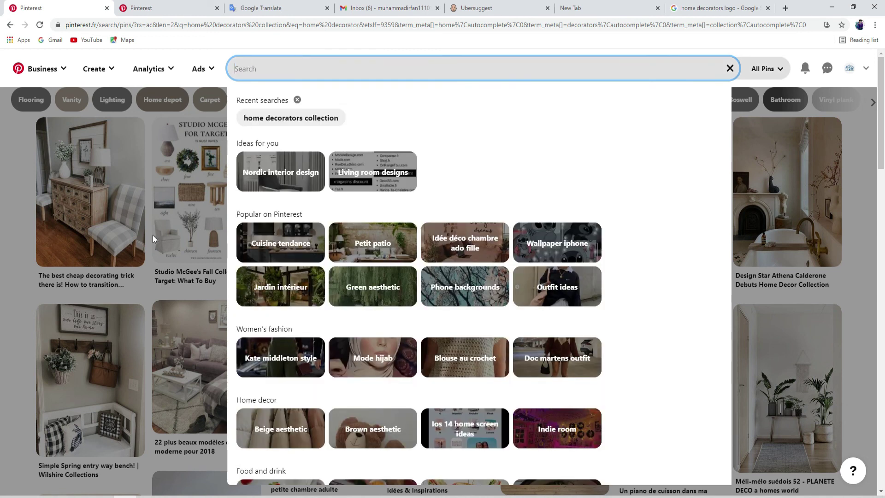
Step: Switch to File Explorer and open the ubersuggest_home_decorator_ spreadsheet from the Downloads folder in Excel
left_click(830, 8)
left_click(837, 13)
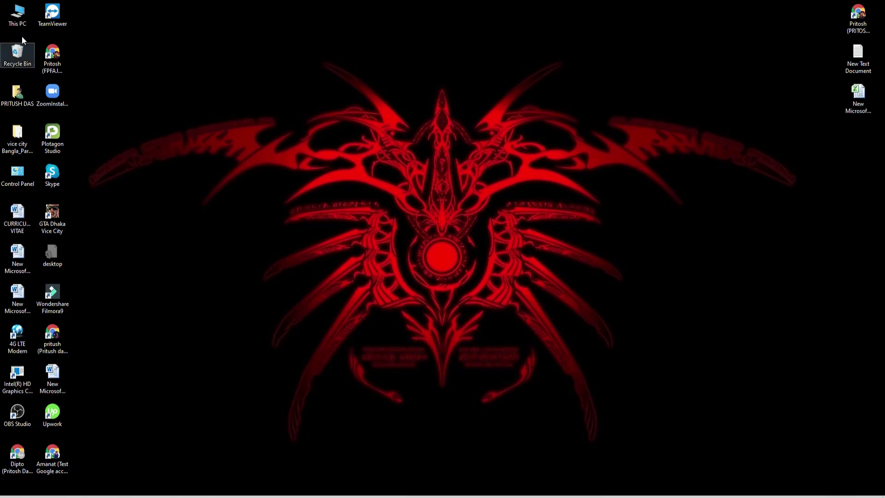
double_click(26, 19)
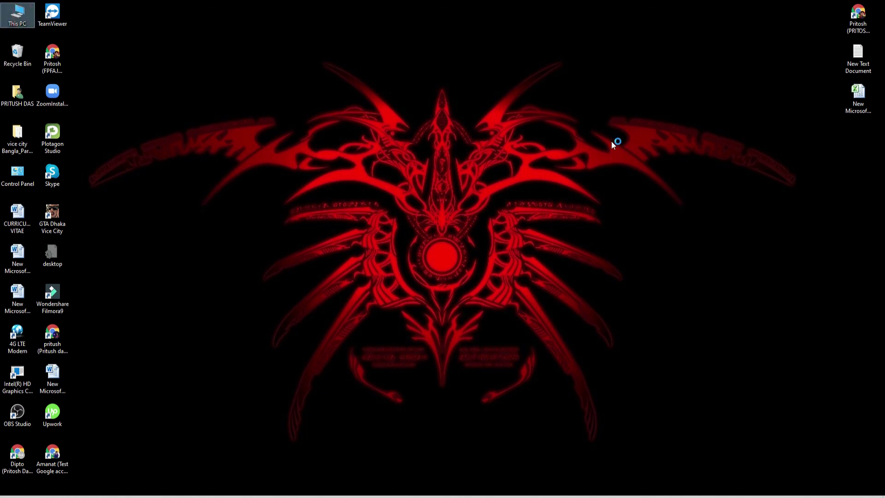
double_click(519, 119)
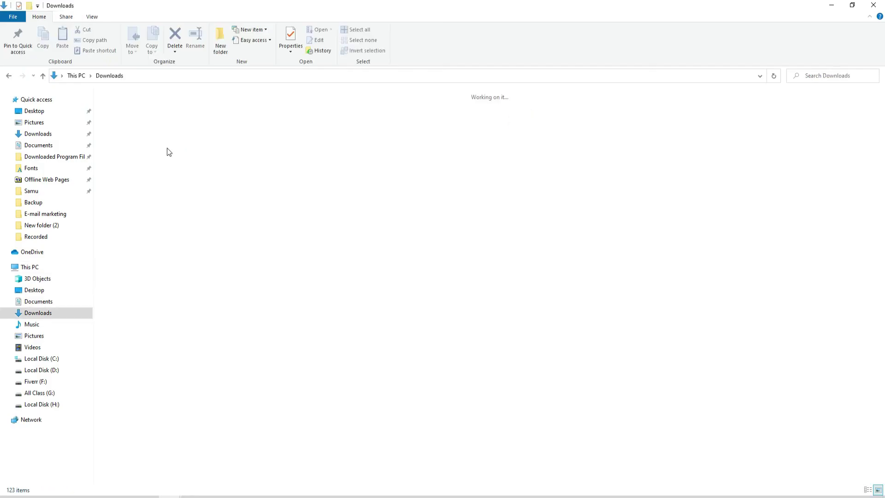
double_click(125, 131)
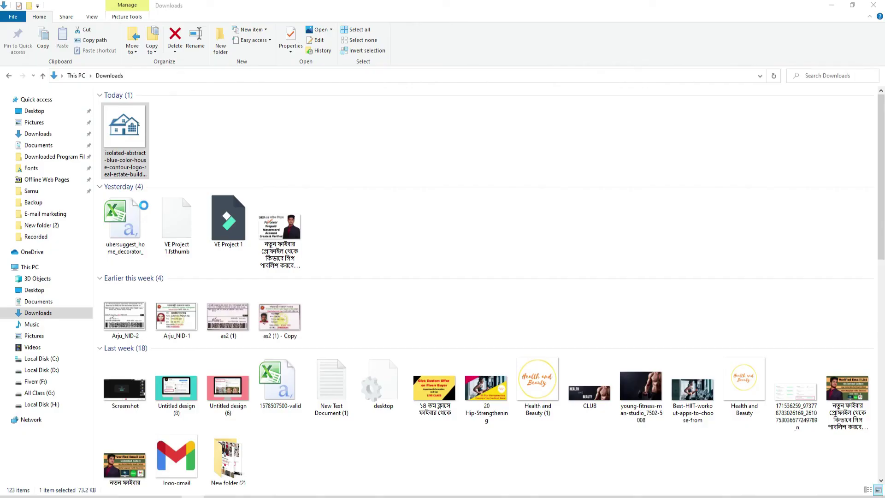
left_click(115, 220)
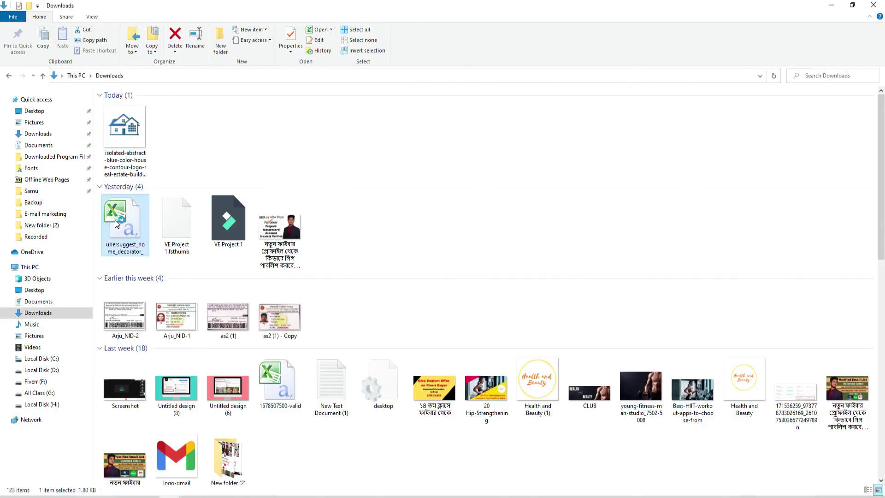
double_click(115, 222)
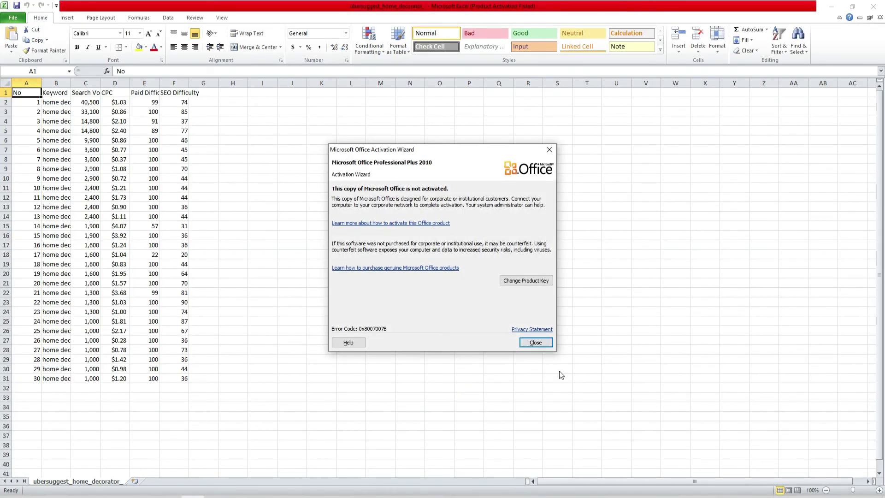
Step: Dismiss the activation wizard, widen the Keyword column and copy the keyword "home decoration ideas" from cell B3
left_click(541, 342)
left_click_drag(74, 84, 204, 83)
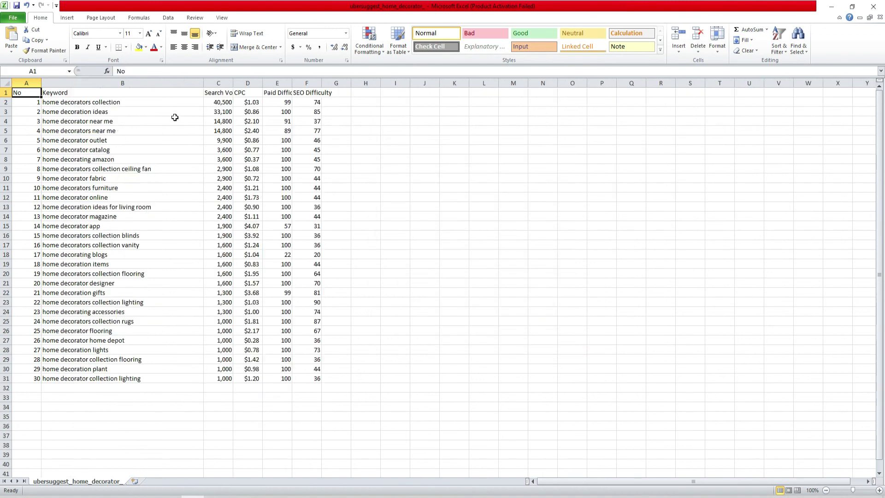
double_click(120, 114)
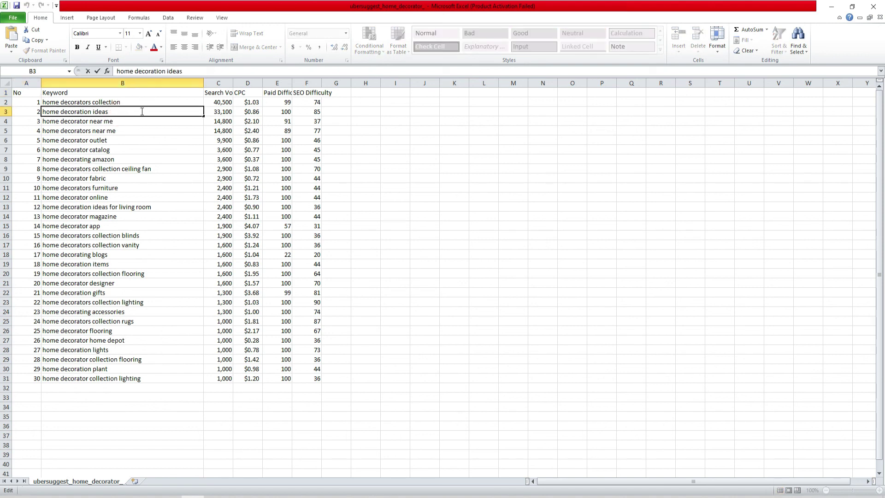
key("ctrl+shift+Left")
key("ctrl+shift+Left")
key("ctrl+shift+Left")
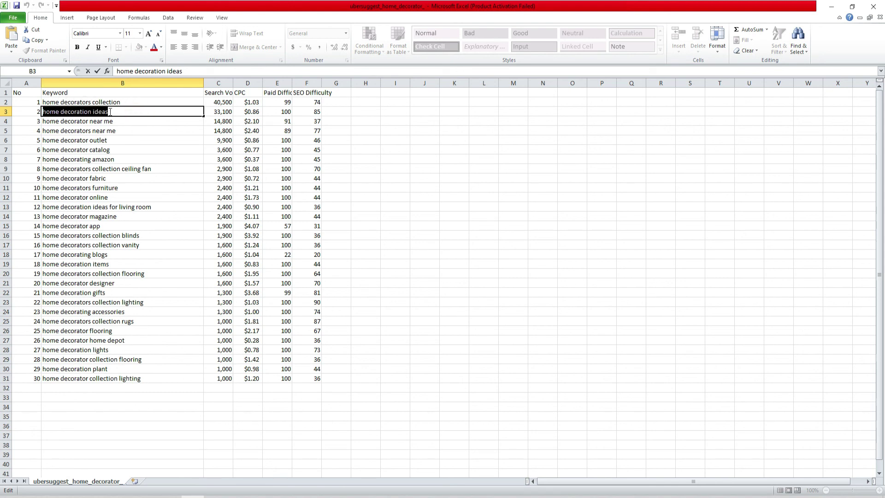
right_click(102, 112)
left_click(119, 129)
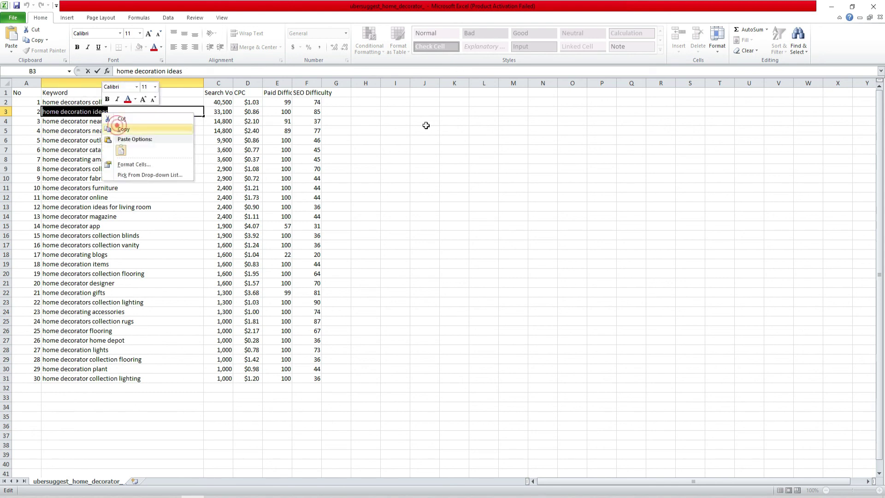
Step: Switch to Google Translate in the browser, translate "home decoration ideas" from English into French and copy the translation
left_click(829, 7)
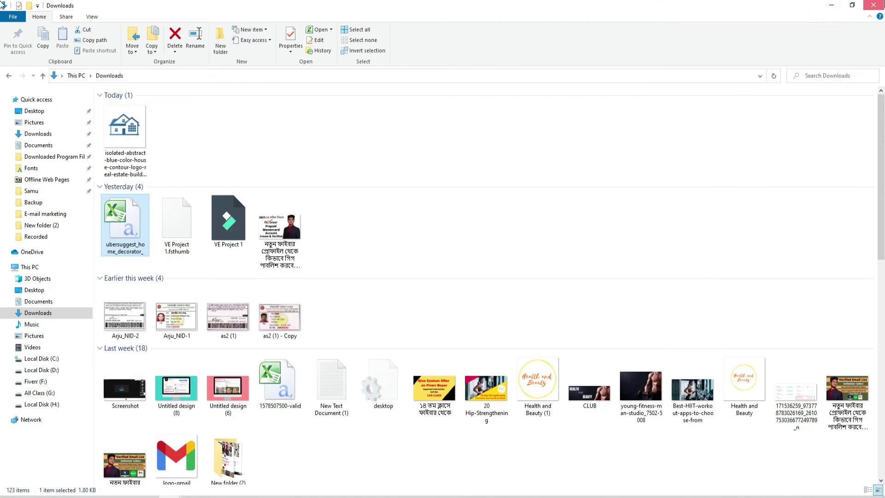
left_click(877, 5)
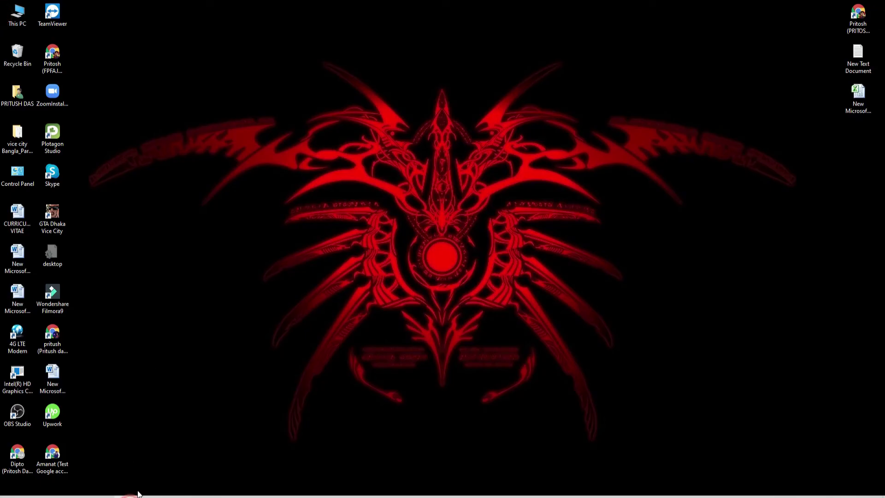
left_click(132, 489)
left_click(280, 10)
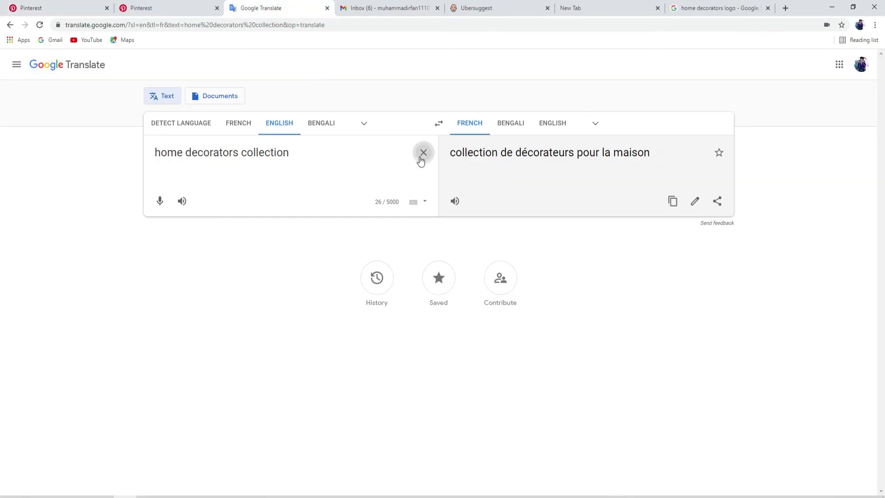
left_click(422, 153)
key("ctrl+v")
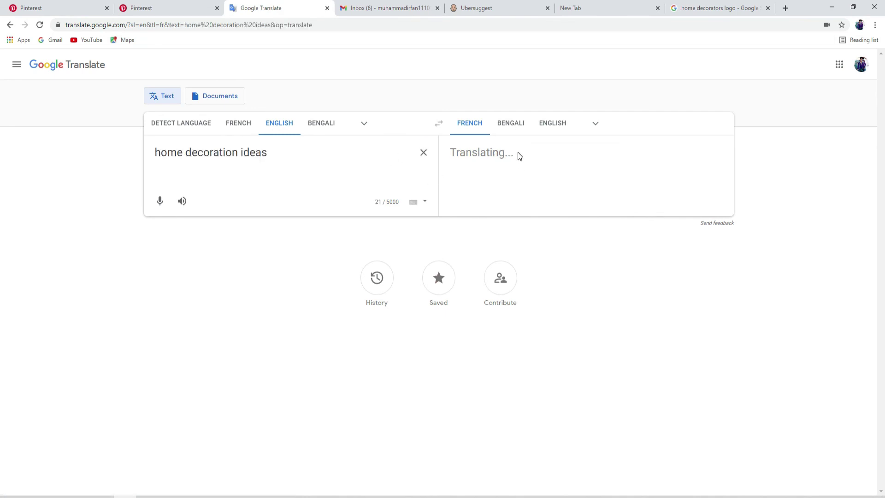
left_click(672, 201)
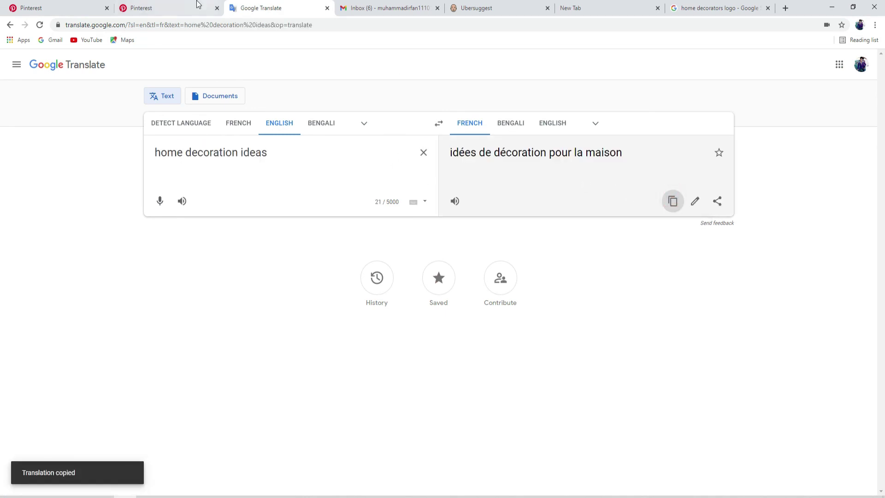
Step: Create a Pinterest board named "idées de décoration pour la maison" on the business profile
left_click(152, 8)
left_click(858, 367)
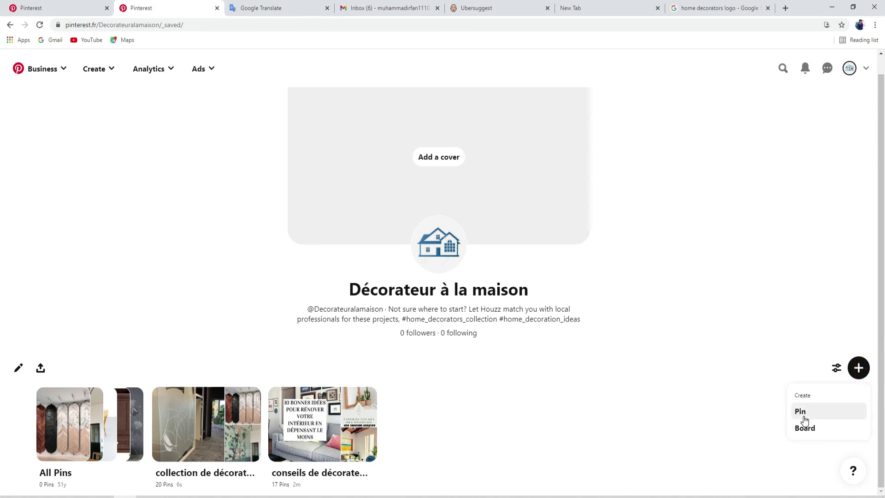
left_click(804, 426)
left_click(458, 258)
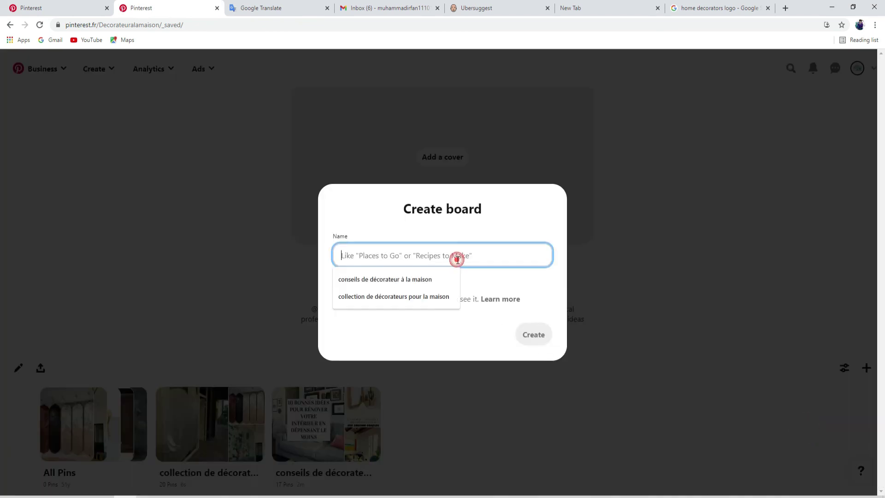
key("ctrl+v")
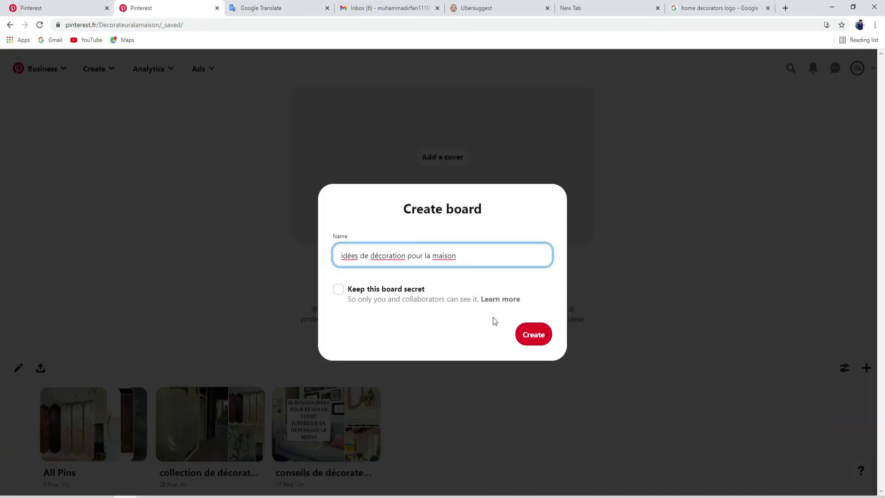
left_click(534, 340)
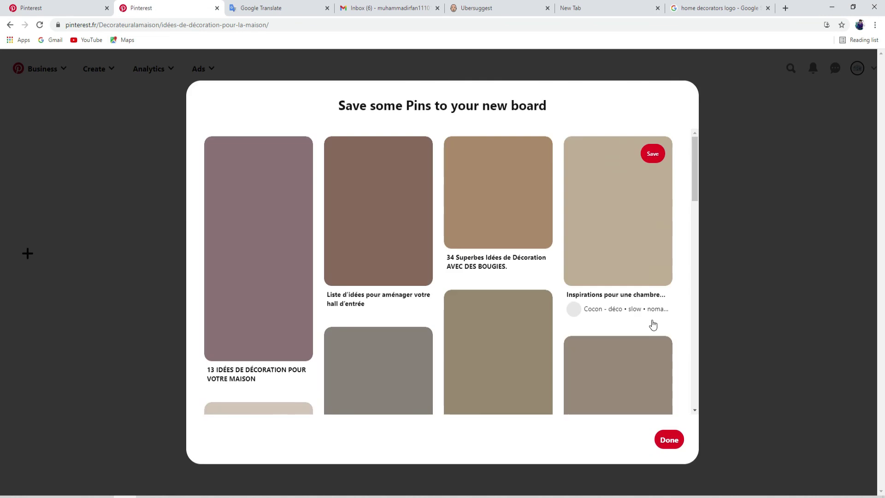
Step: Save "13 IDÉES DE DÉCORATION", "Liste d'idées pour aménager votre hall d'entrée", "34 Superbes Idées de Décoration" and "Inspirations pour une chambre" to the board
left_click(293, 153)
left_click(412, 153)
left_click(532, 153)
left_click(653, 153)
Step: Save the Pins "Verrière Intérieure", "Des idées pour le balcon", "les 15 meilleures idées de supports" and "12 Articles A prix Reduits"
left_click(653, 353)
left_click(533, 307)
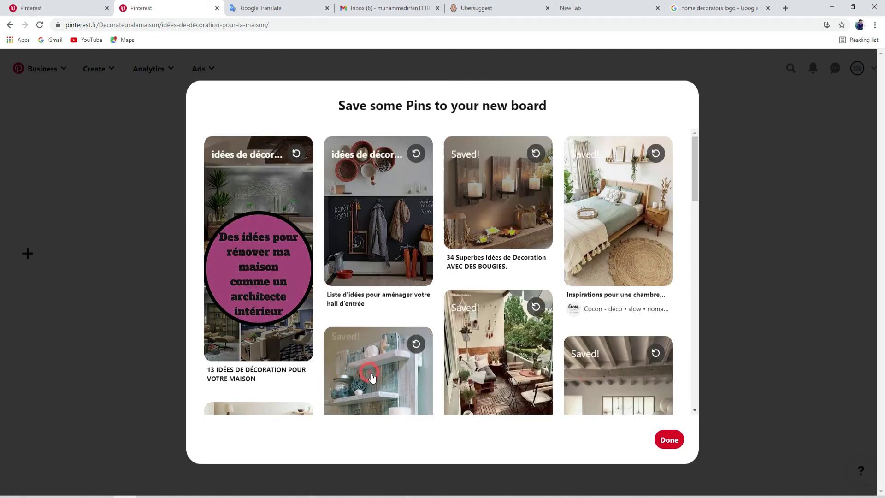
left_click(413, 344)
scroll(289, 304, "down", 3)
left_click(294, 261)
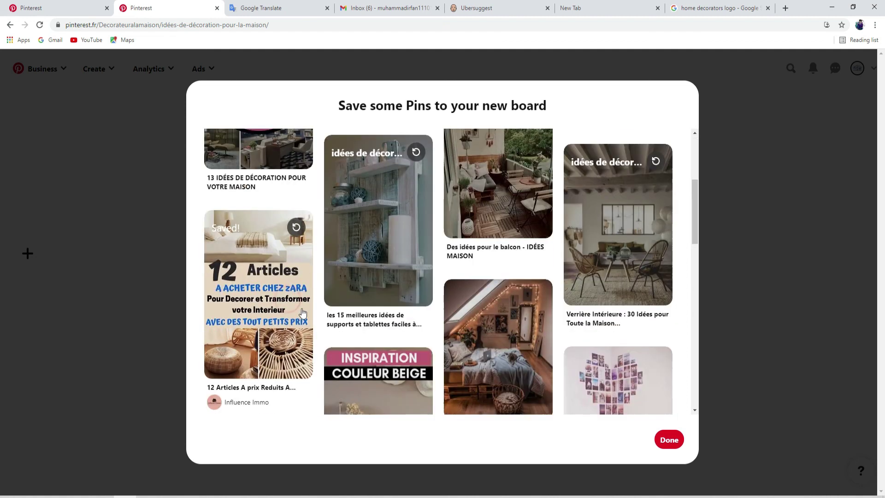
Step: Save the Pins "Couleur beige : 5 idées", "Réchauffer son intérieur" and "26 Idées de Décoration Murale" to the board
scroll(294, 277, "down", 2)
left_click(415, 319)
left_click(534, 250)
left_click(652, 318)
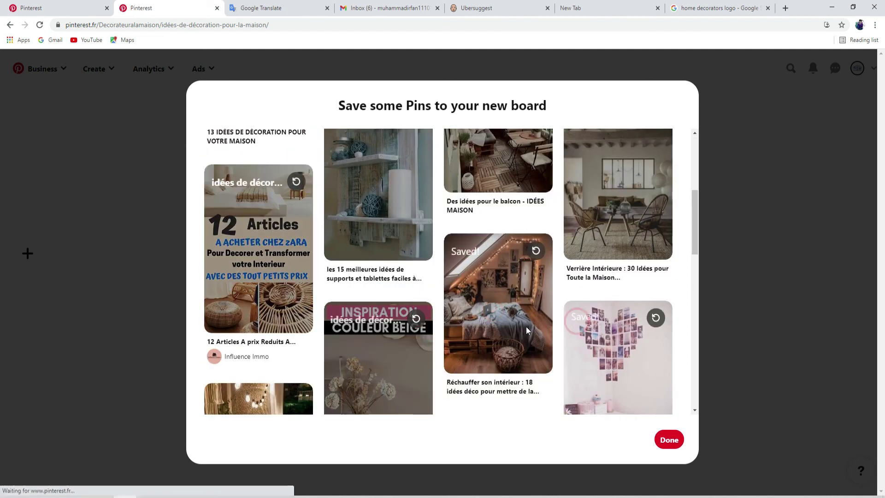
Step: Save the hanging-lamps-and-plants, "19 idées pour gagner de l'espace", "20 PROJETS IKEA À FAIRE" and "La rénovation d'une maison catalane" Pins
scroll(270, 350, "down", 5)
left_click(293, 344)
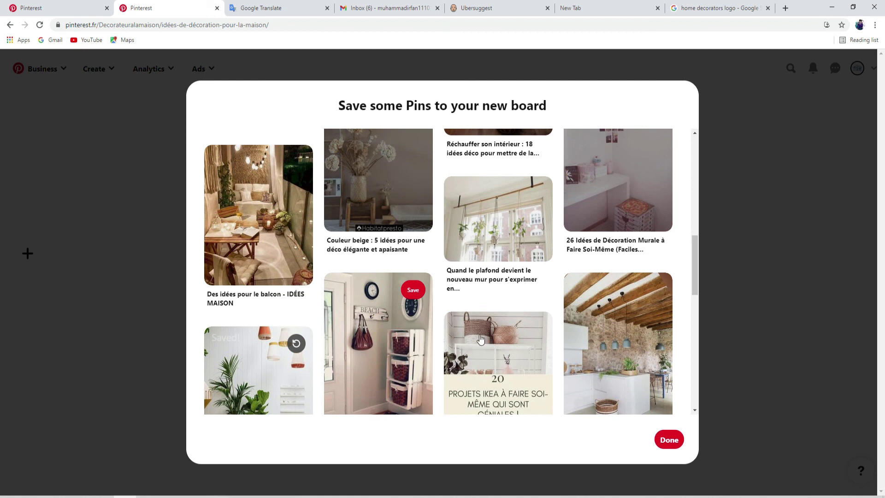
left_click(414, 289)
left_click(534, 328)
left_click(652, 289)
Step: Save "12 idées déco pour maison de campagne", "Décorer avec un petit budget", and the wood-ceiling dining room, wicker-chair balcony, corked-bottles and blue-grey wall Pins
scroll(580, 340, "down", 7)
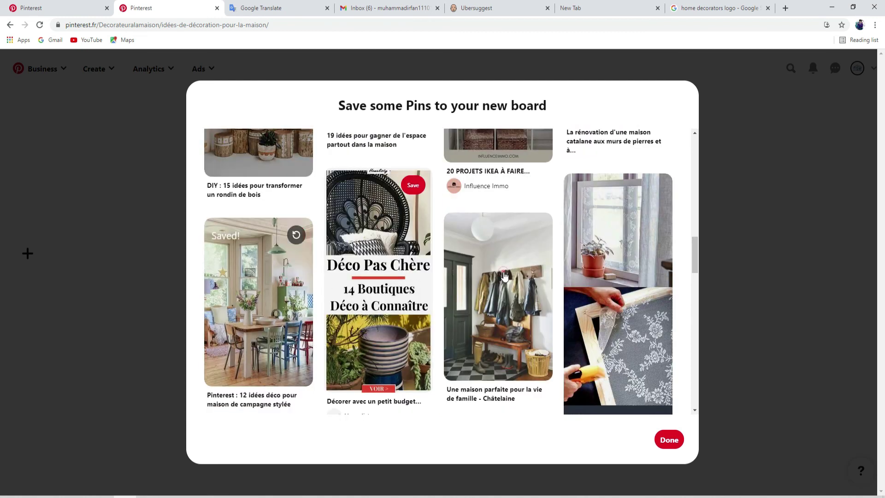
left_click(409, 269)
scroll(591, 266, "down", 3)
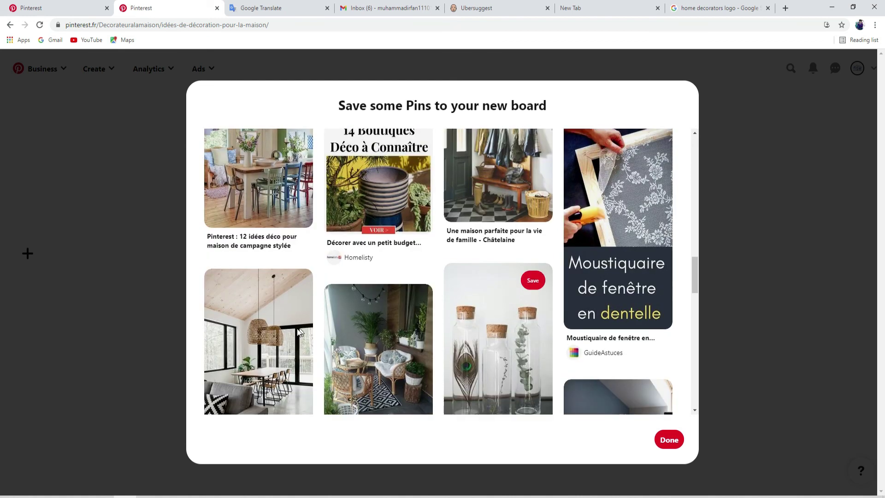
left_click(296, 286)
left_click(416, 301)
left_click(536, 280)
left_click(594, 393)
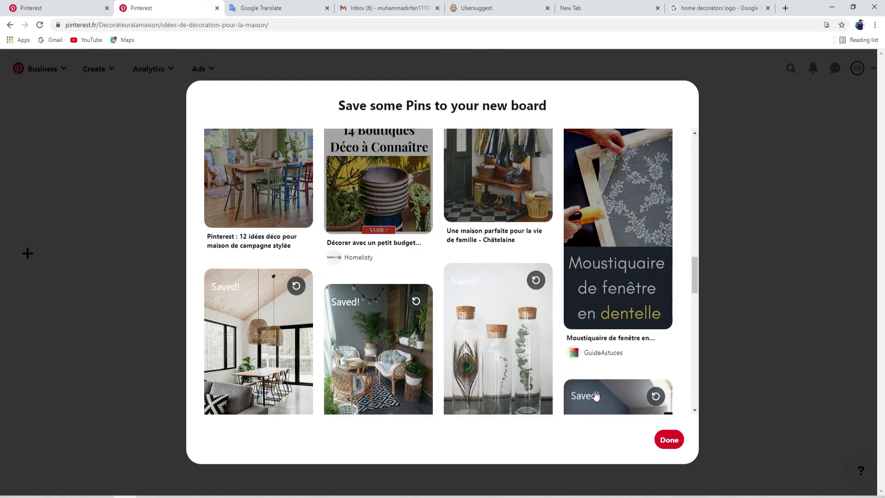
Step: Save the "Décoration murale style bohème", "Déco bohème", "Ampoule suspendue", "15 idées déco fantastiques" and "24 Idées Géniales" Pins, and finish adding Pins to the board
scroll(415, 300, "down", 10)
left_click(257, 246)
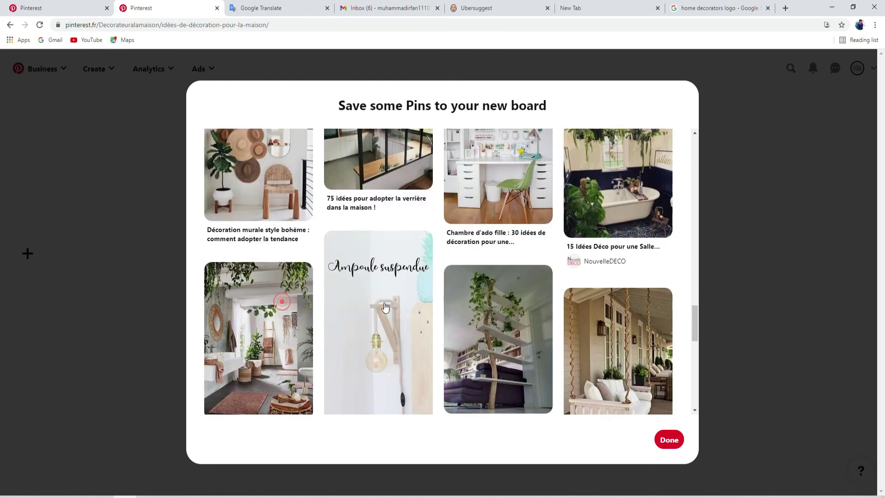
left_click(296, 279)
left_click(415, 248)
left_click(535, 282)
left_click(655, 305)
left_click(676, 442)
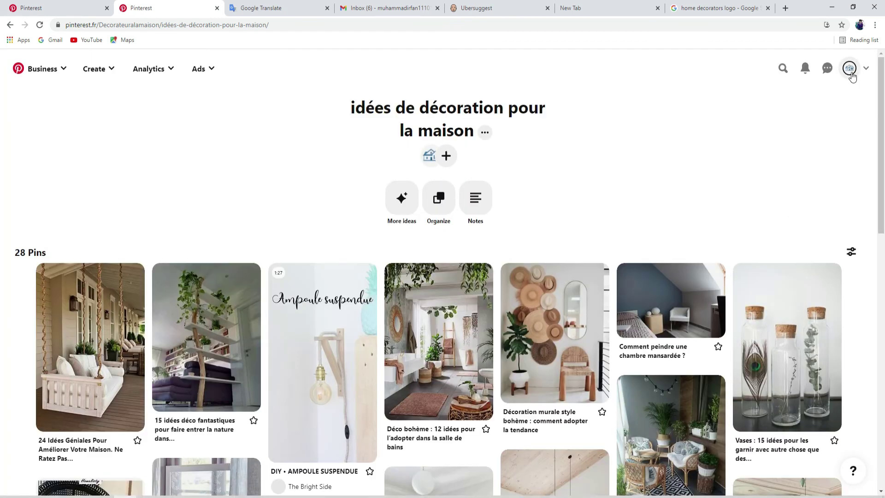
Step: Open the Décorateur à la maison profile and review its cover, description and saved boards
left_click(849, 69)
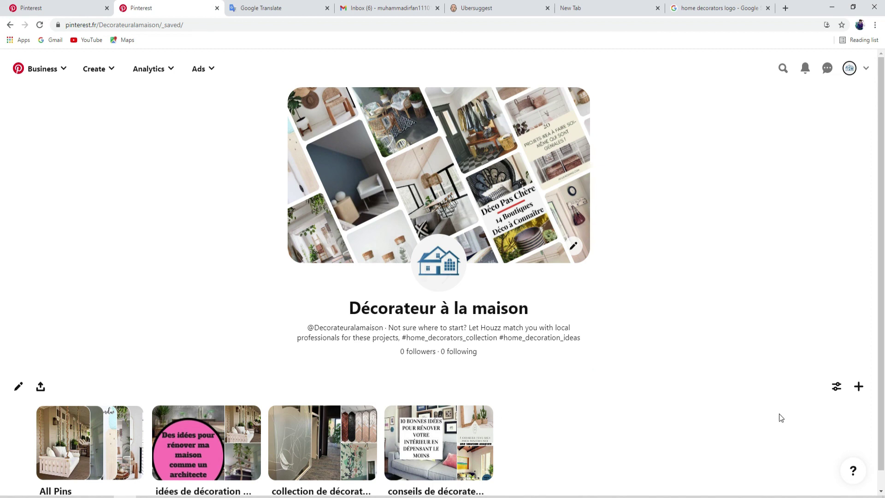
scroll(380, 395, "down", 1)
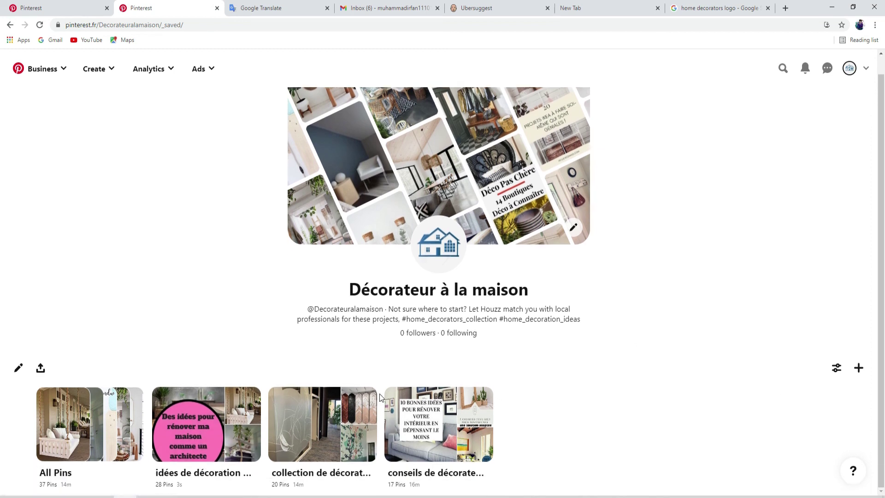
scroll(304, 271, "up", 1)
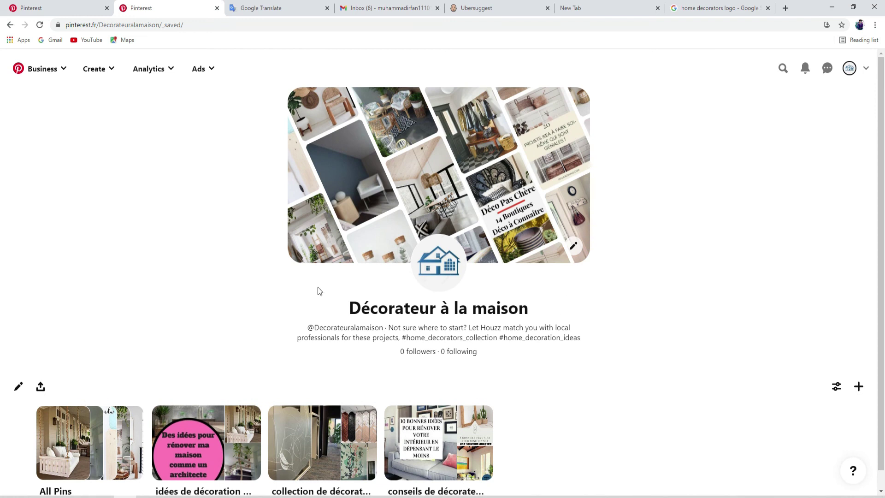
scroll(224, 472, "down", 1)
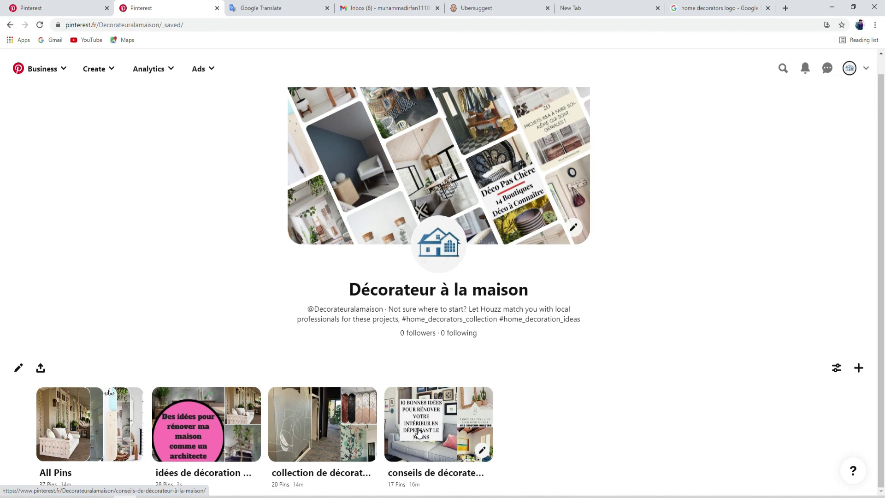
Step: Switch to the Google Meet call and close its meeting details and chat pane
left_click(103, 496)
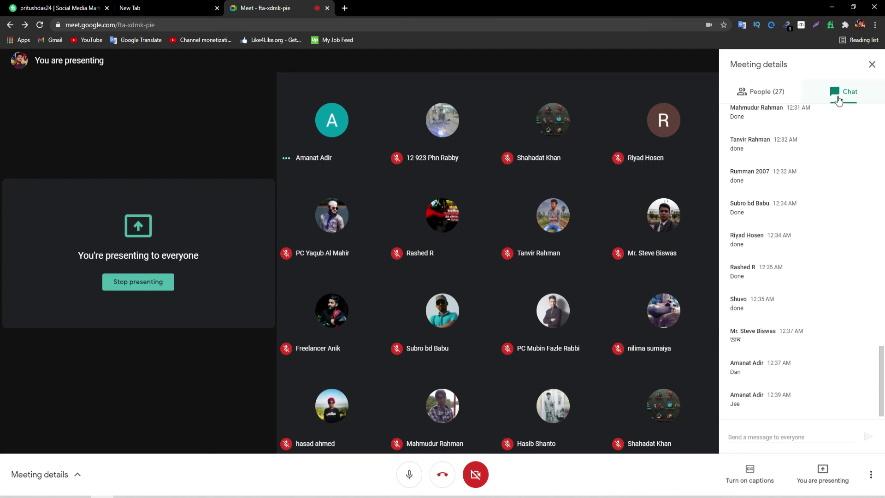
left_click(871, 66)
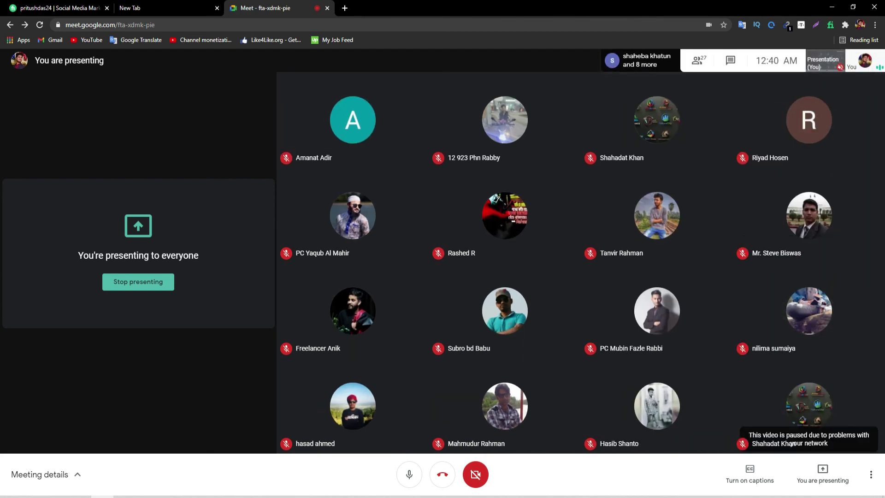
Step: Bring up the running screen recorder's control window
left_click(781, 496)
right_click(790, 471)
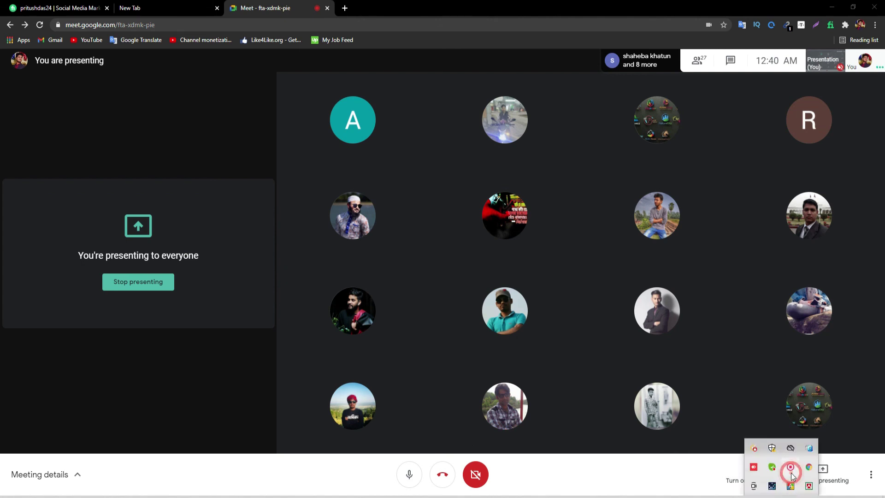
left_click(785, 481)
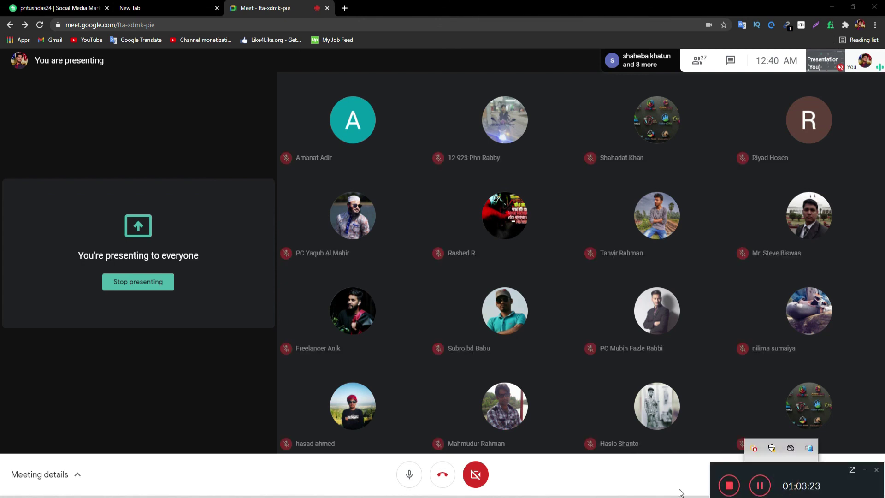